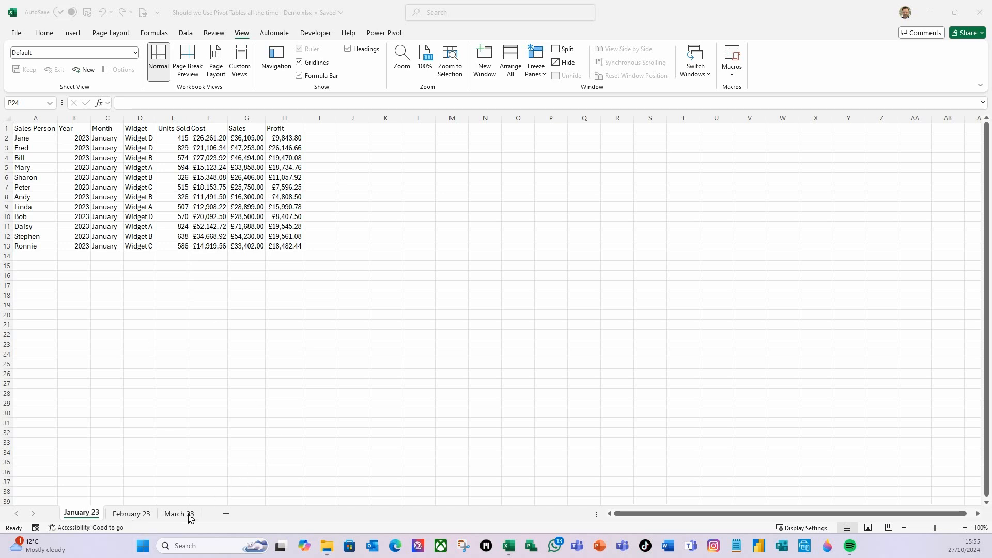
- Review the workbook's list of hidden sheets without unhiding any of them
click(88, 516)
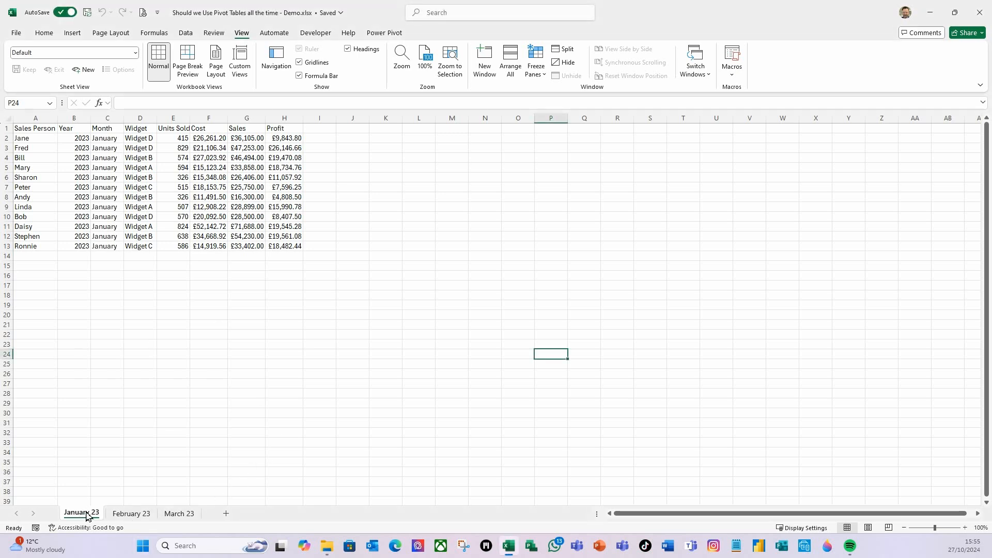
right_click(88, 517)
click(131, 454)
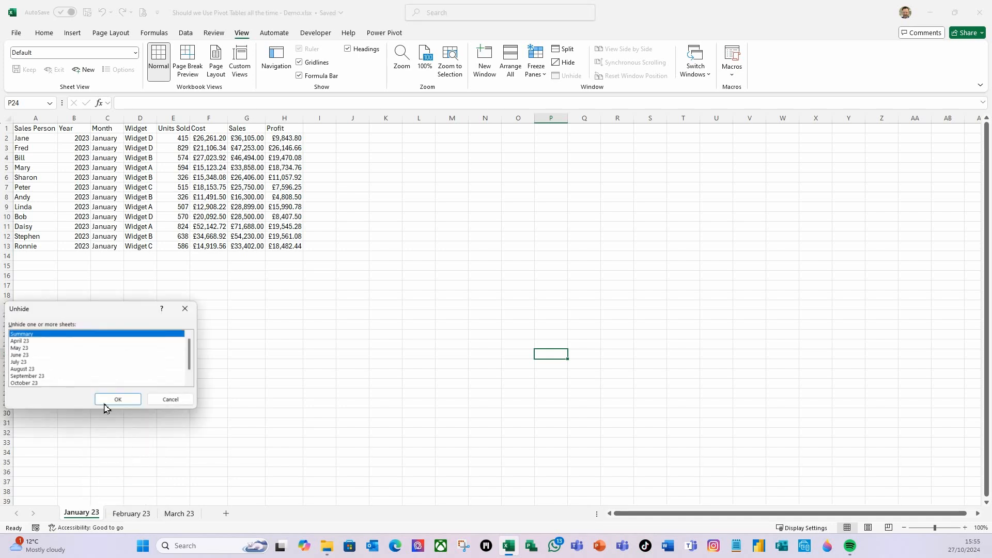
scroll(25, 366, down, 1)
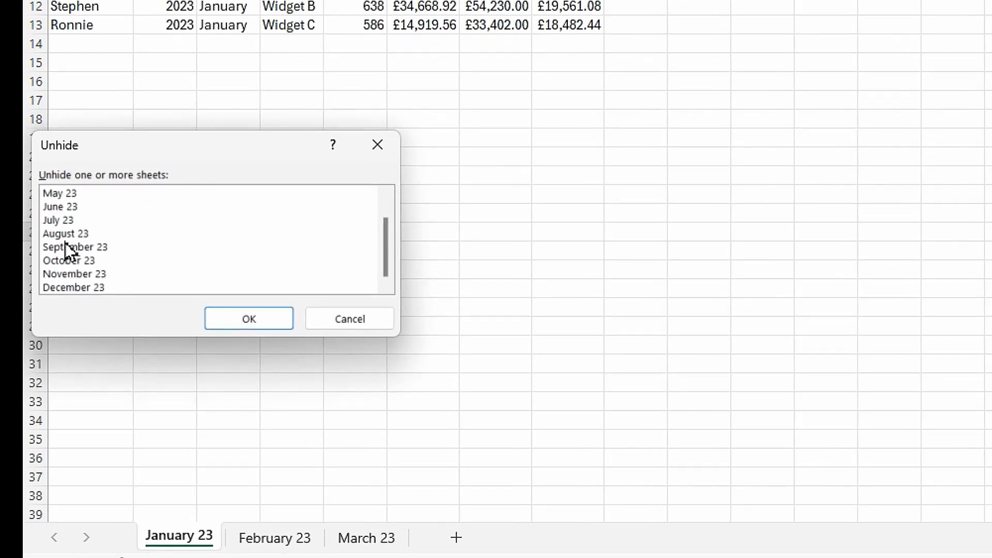
scroll(67, 250, up, 1)
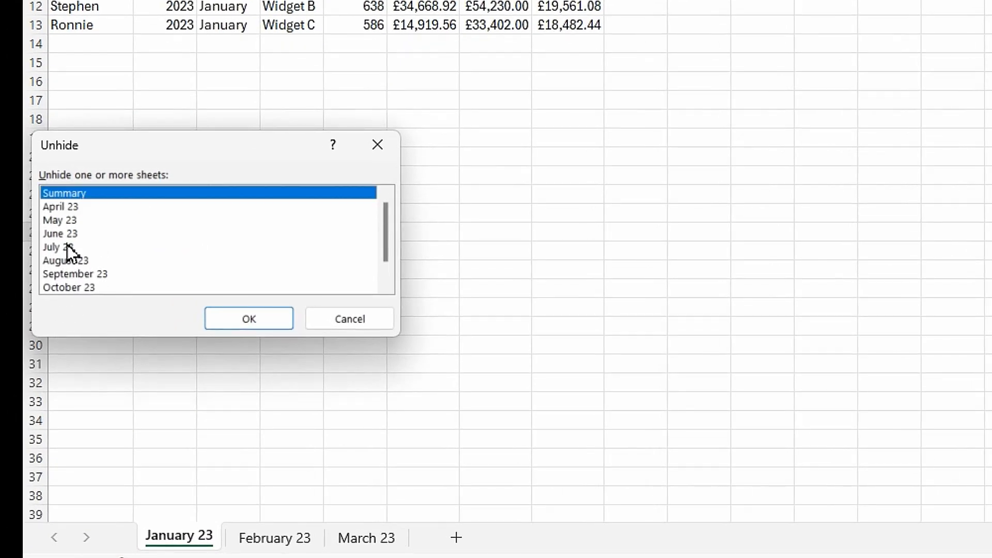
click(355, 320)
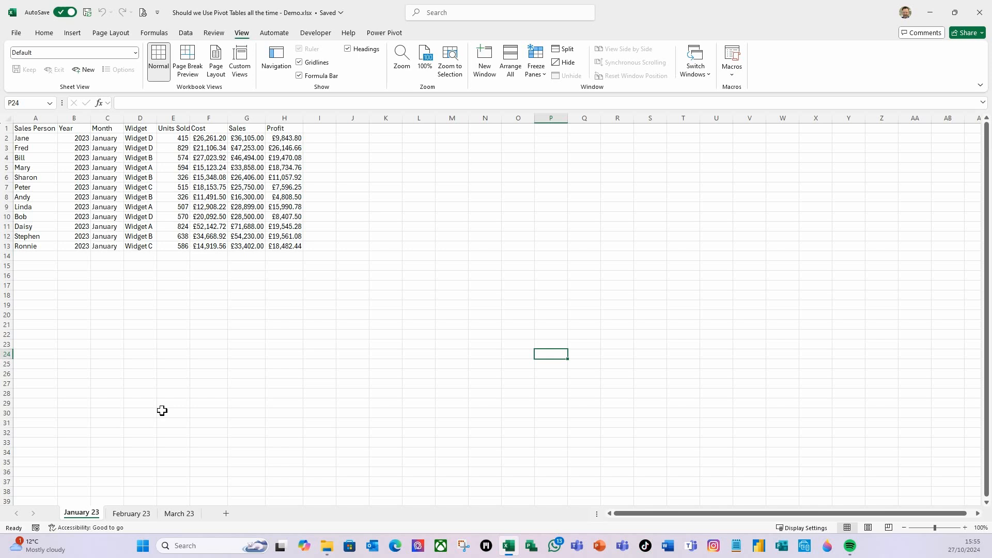
- Convert the January 23 data in A1:H13 into a table with headers
click(111, 169)
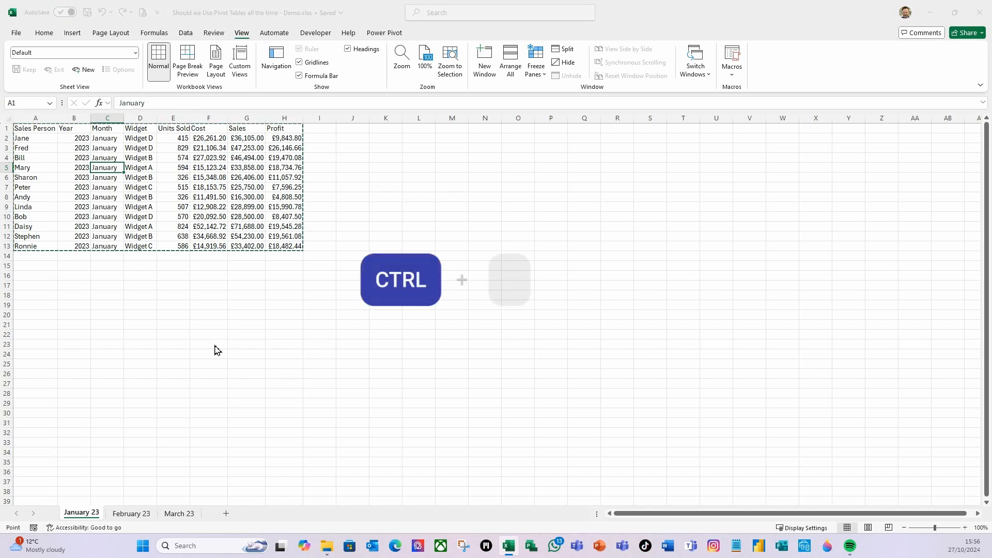
key(ctrl+t)
drag(876, 357, 270, 181)
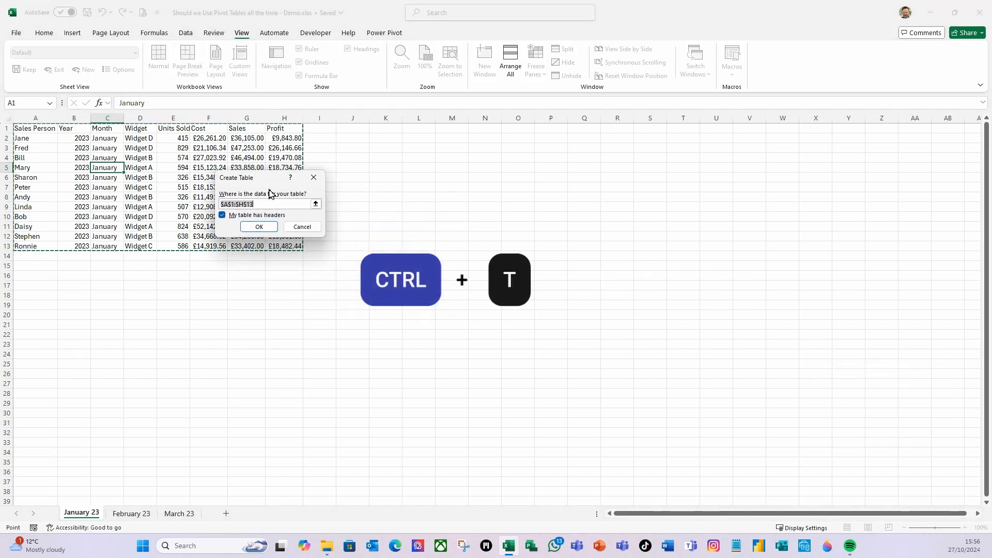
click(269, 230)
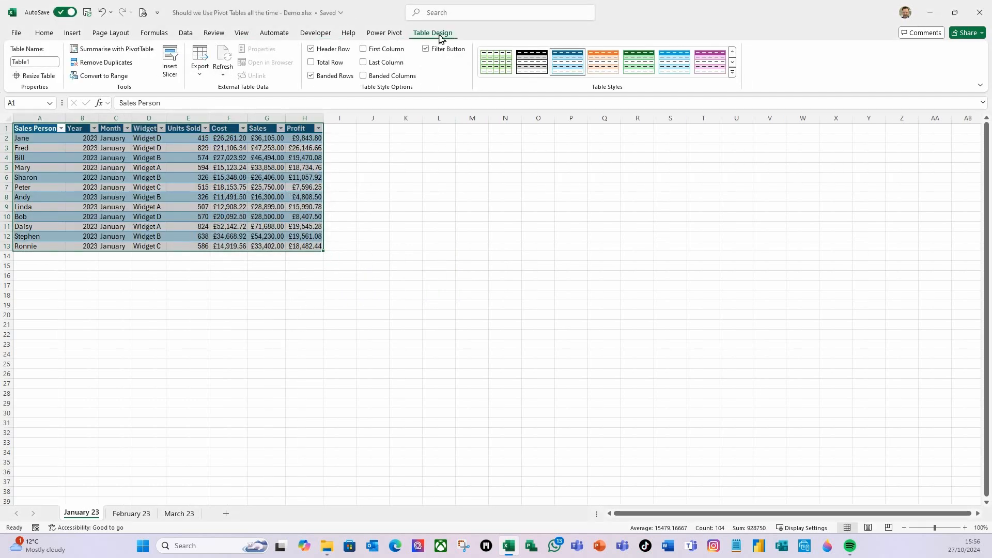
- Name the January 23 table tblJan23
click(41, 63)
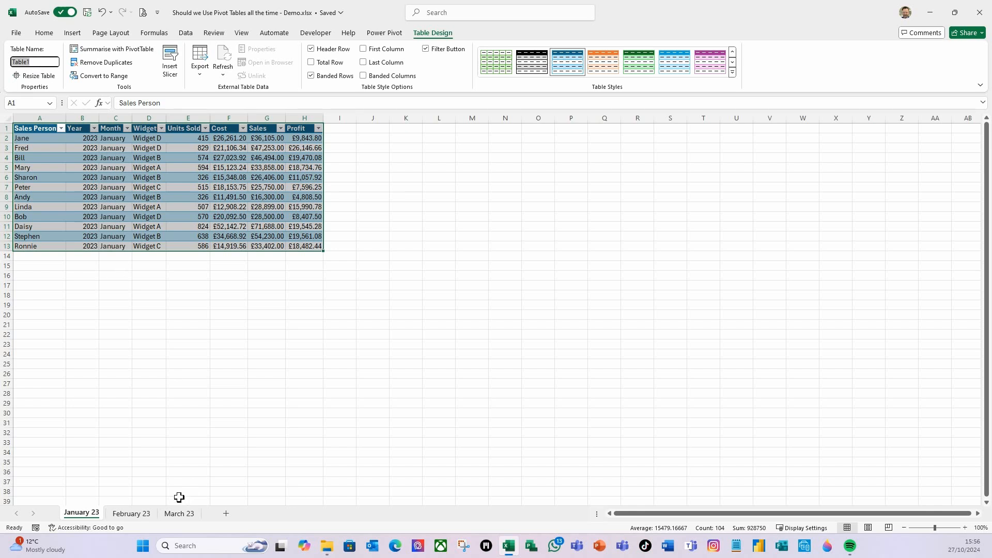
text(t)
key(Return)
click(101, 172)
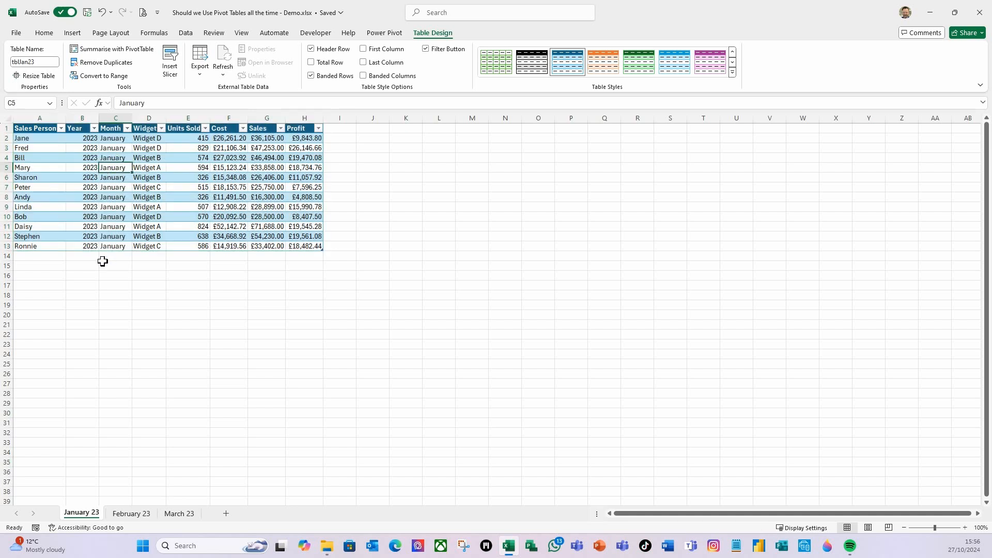
- Check the tables on the February 23 and March 23 sheets and create a blank query from the January 23 sheet
click(131, 514)
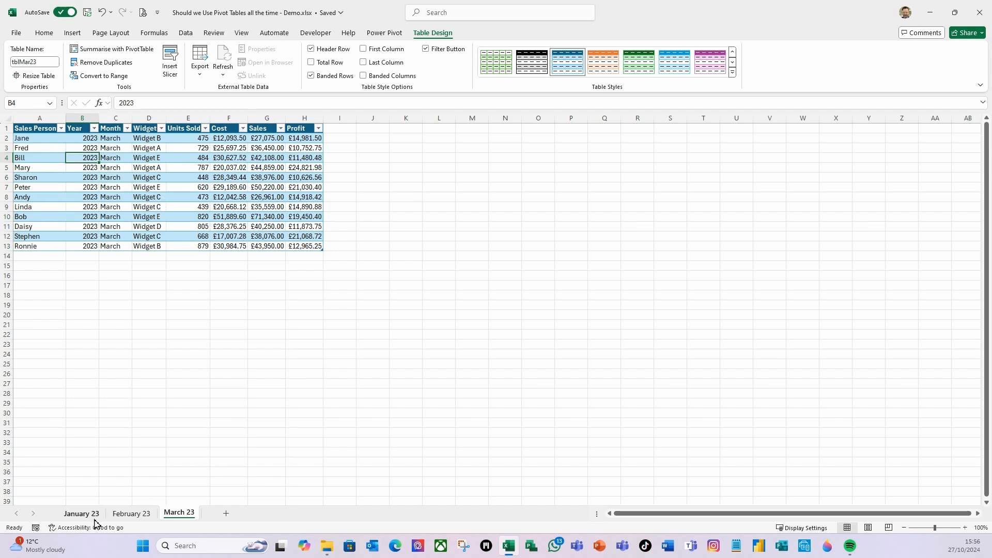
click(98, 518)
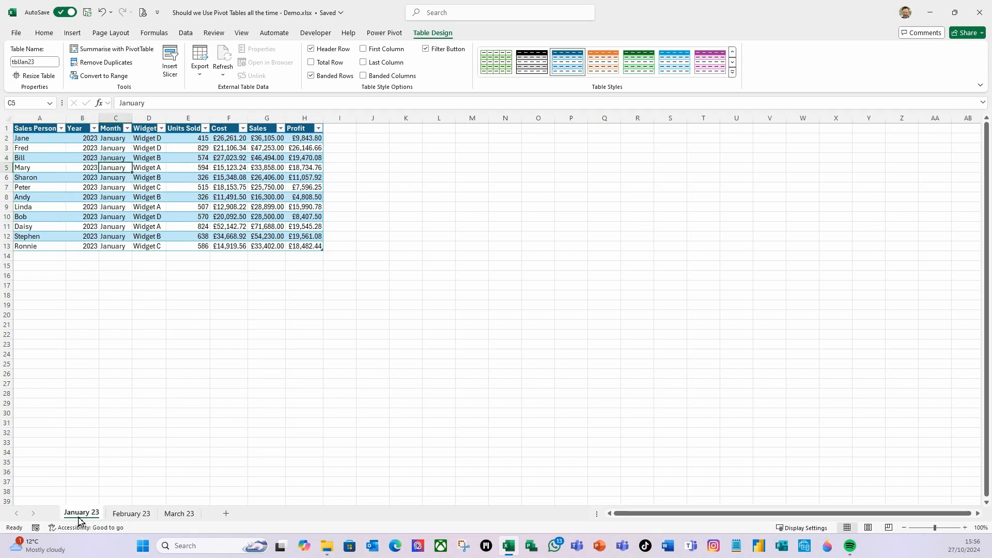
click(187, 33)
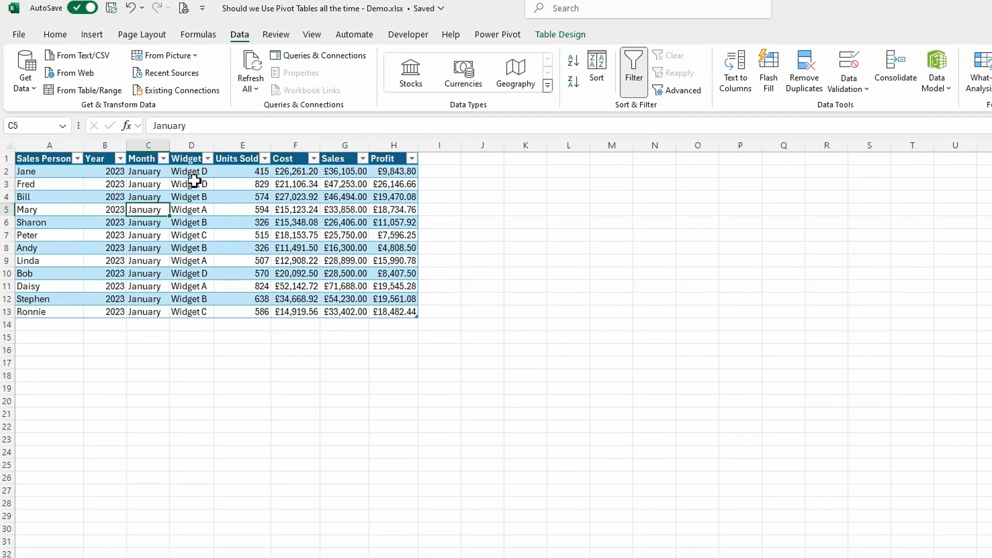
click(34, 90)
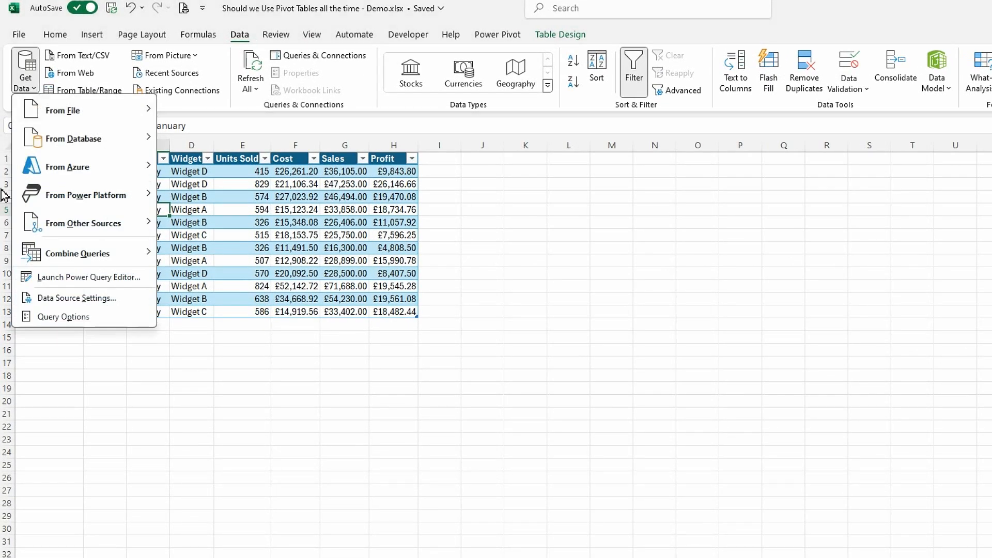
mouse_move(61, 231)
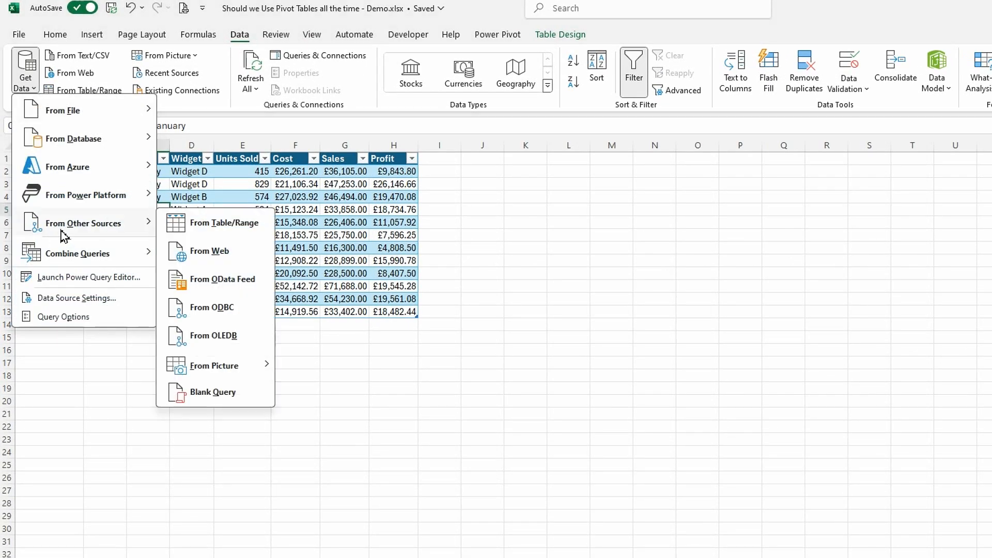
click(226, 402)
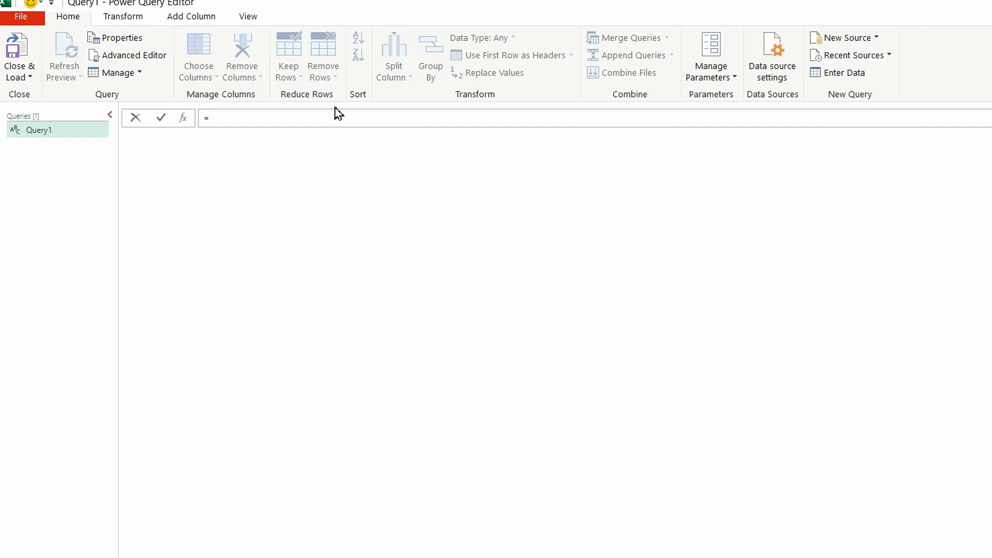
- Set the query's source formula to =Excel.CurrentWorkbook() to list the workbook's tables
text(ex)
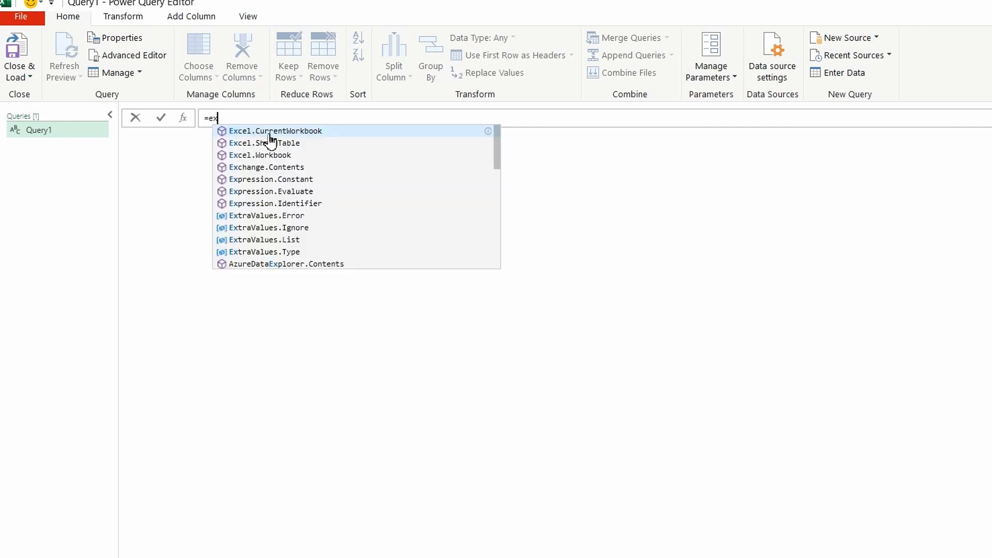
click(306, 136)
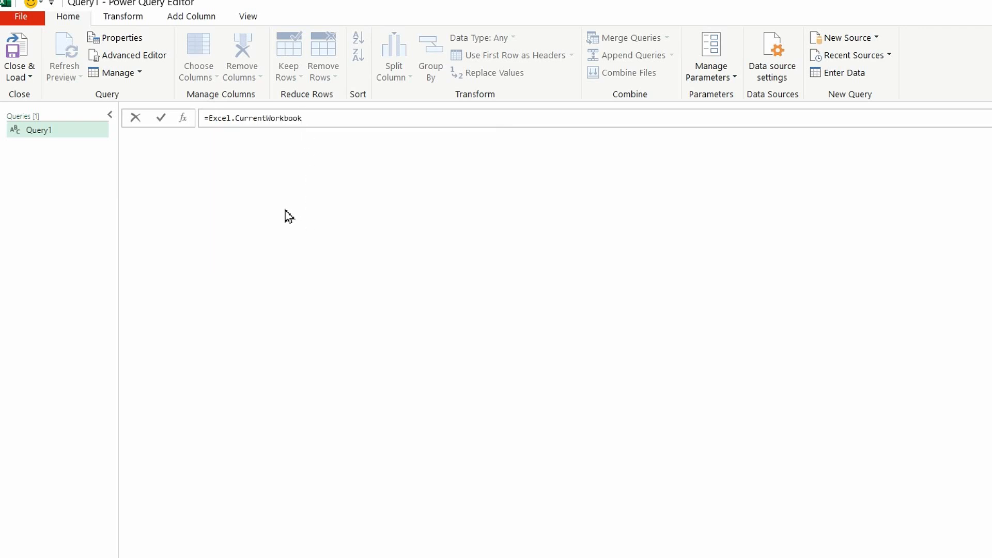
text(()
key(Return)
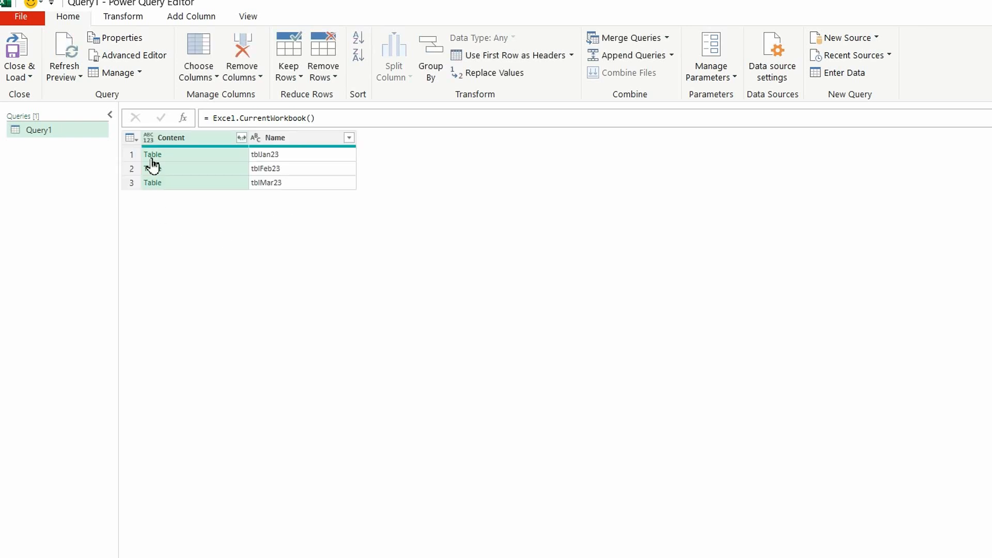
- Expand the Content column with all its fields, without using the original column name as prefix
click(241, 139)
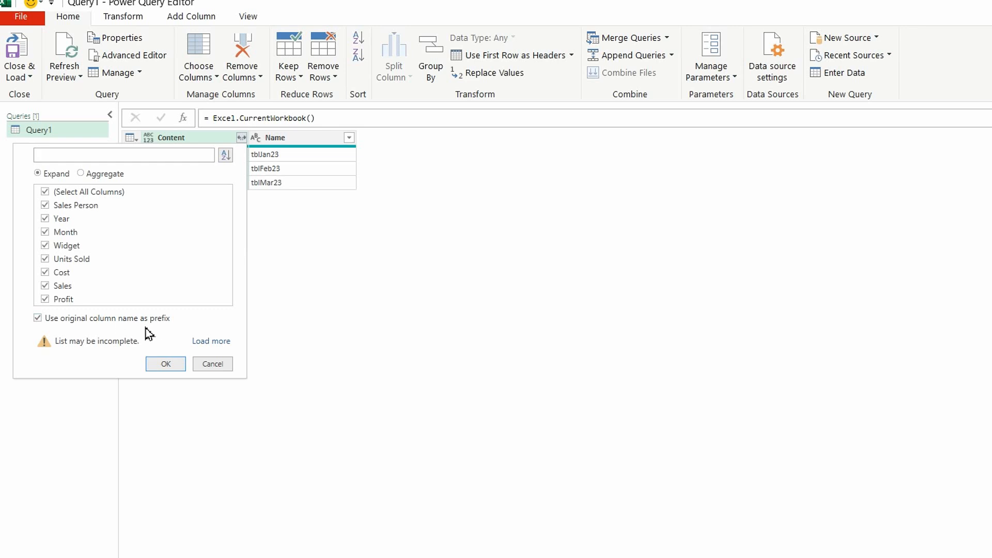
click(39, 318)
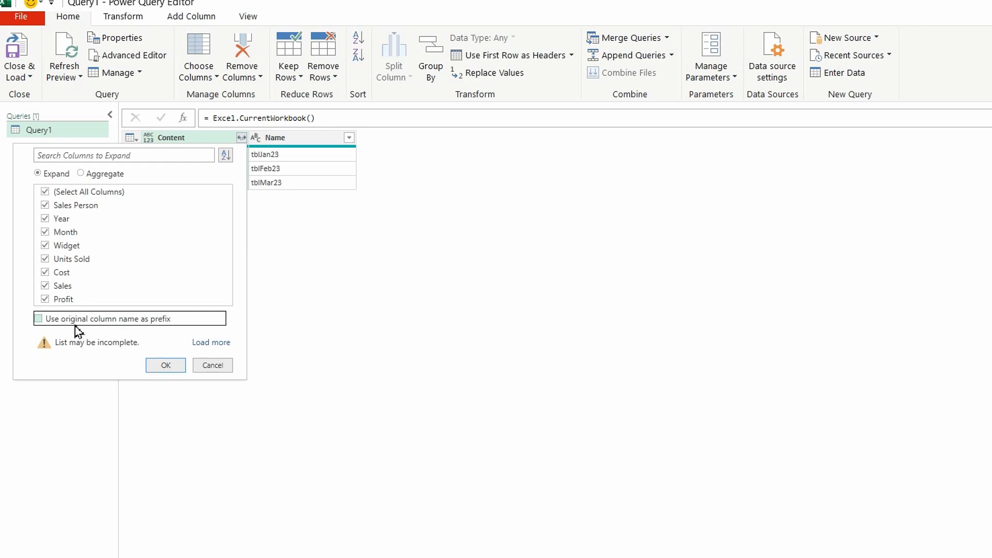
click(161, 366)
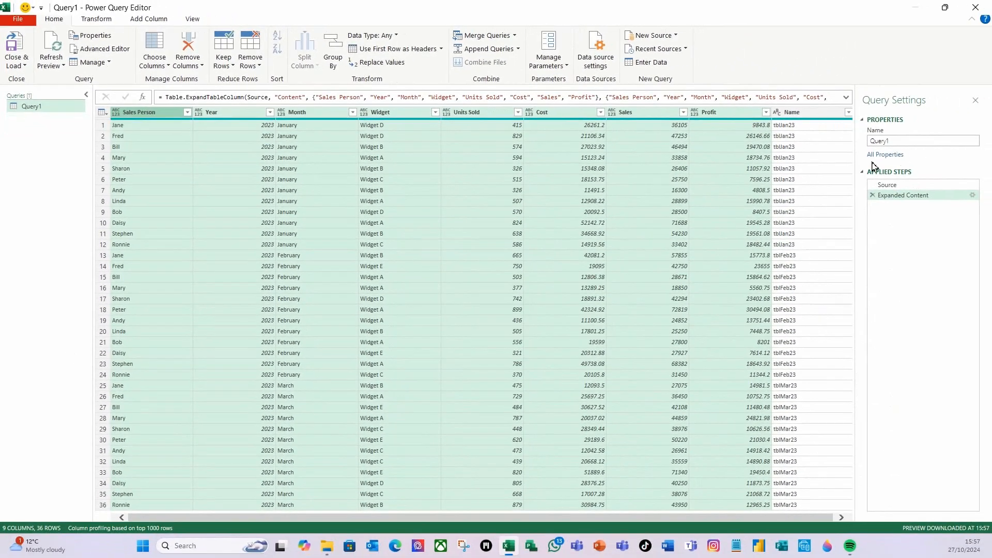
- Rename the query SalesData and load it to a worksheet
drag(905, 142, 863, 142)
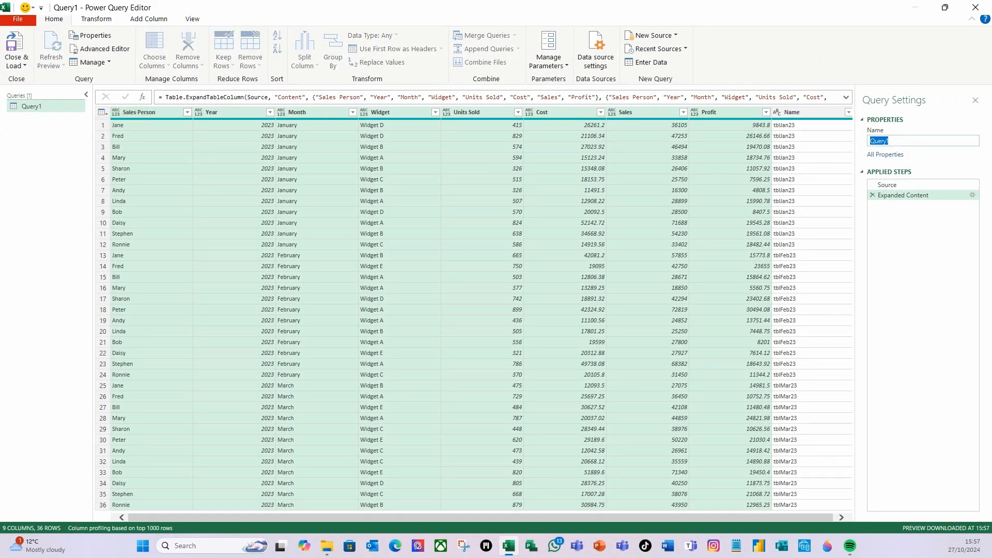
text(SalesData)
key(Return)
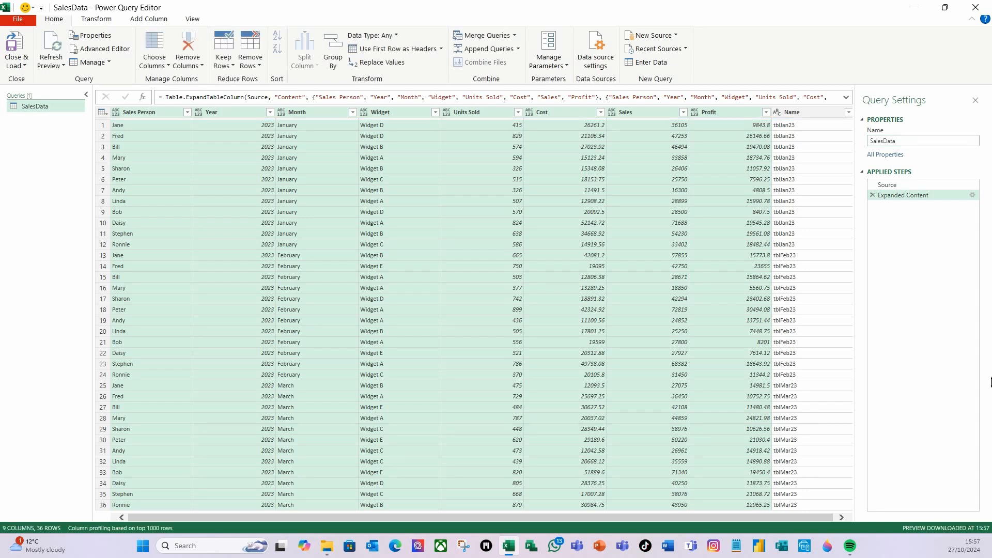
click(14, 42)
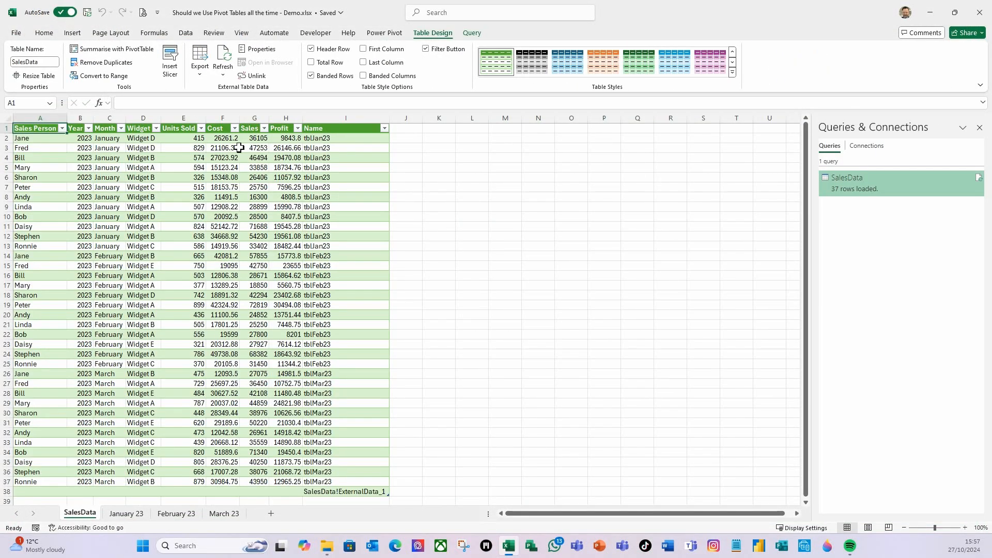
- Check the name of the loaded query table without changing it
click(96, 170)
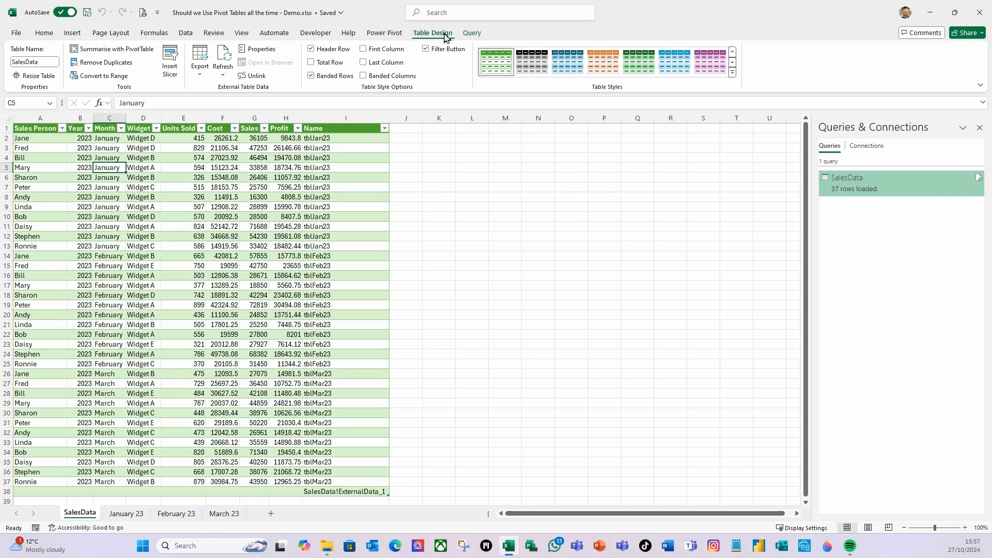
click(37, 62)
key(BackSpace)
key(Escape)
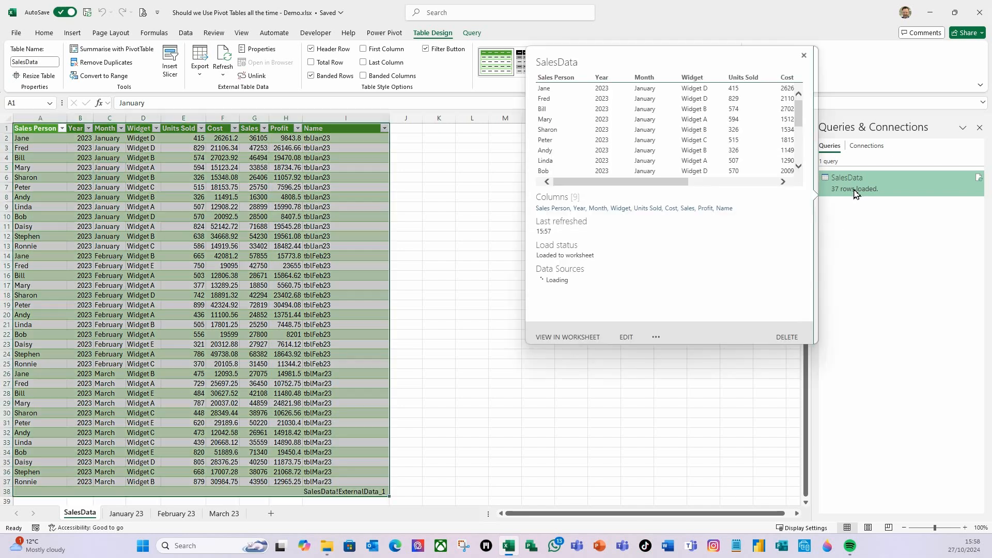
- Refresh the SalesData query and reopen it for editing in the Power Query Editor
right_click(855, 191)
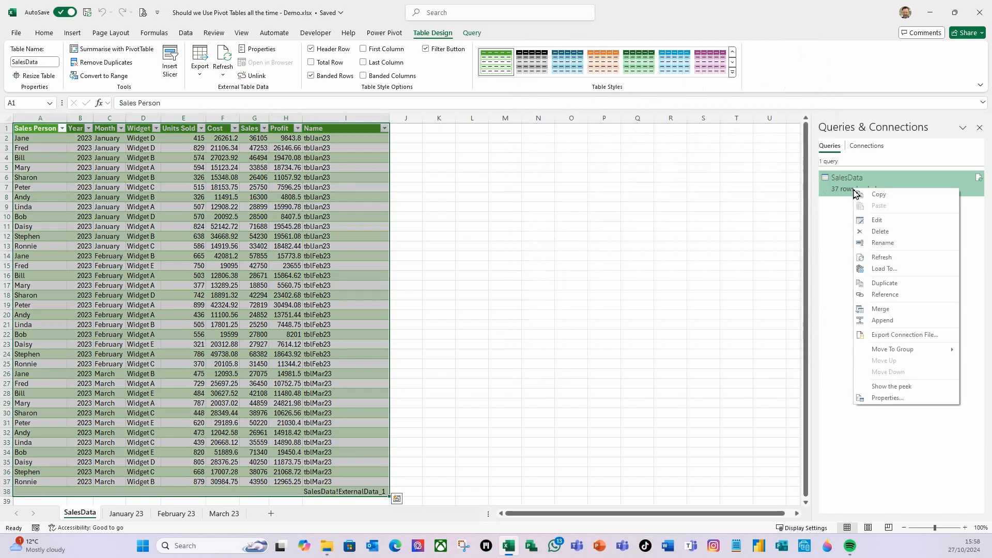
click(897, 259)
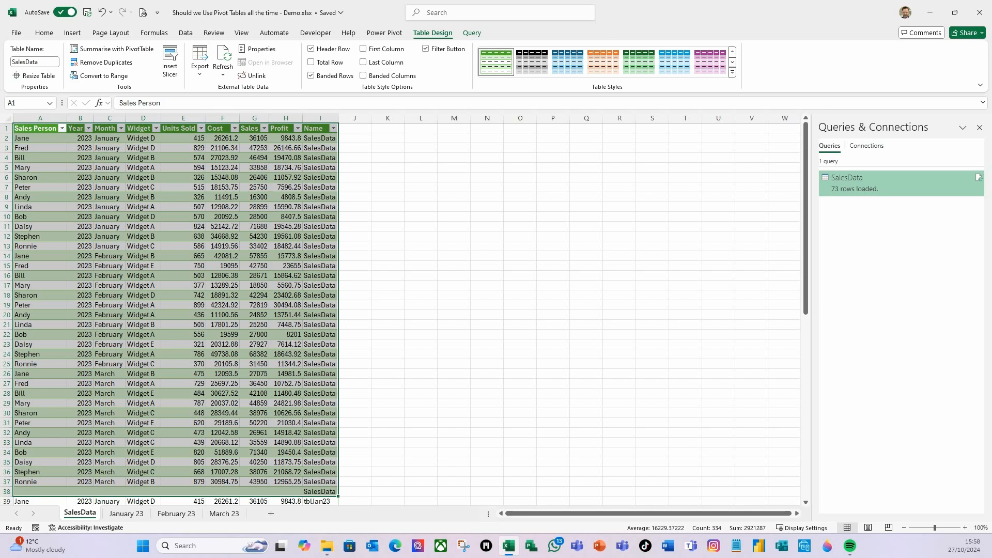
right_click(867, 190)
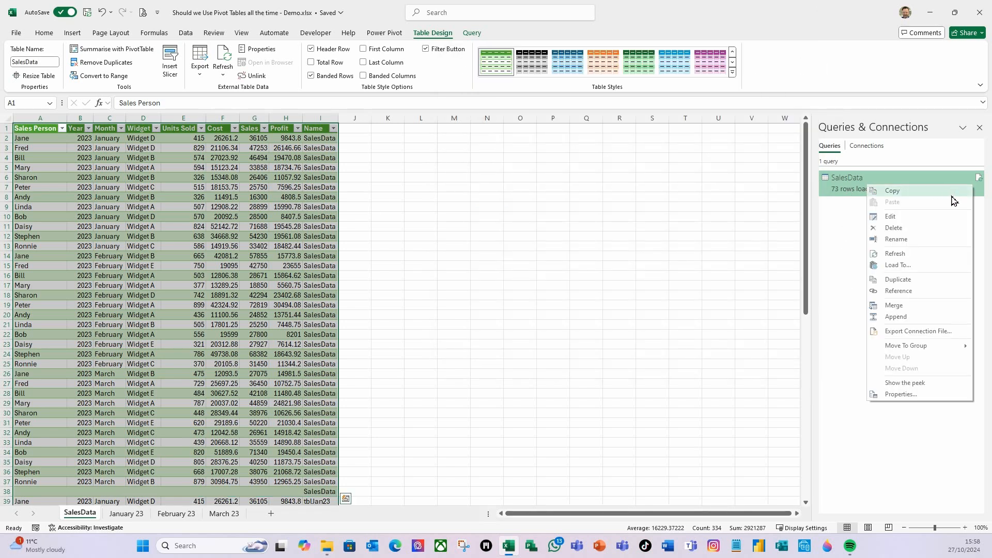
click(901, 219)
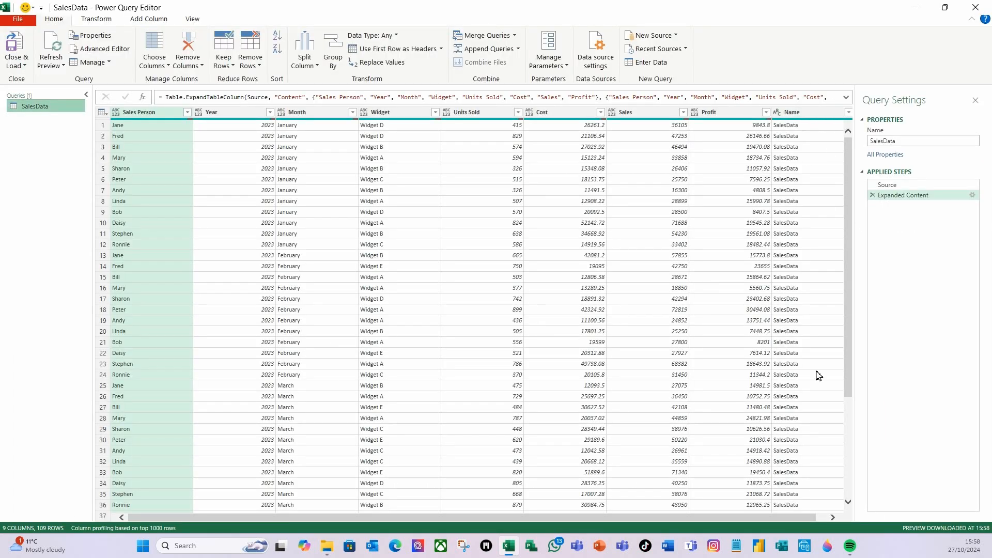
- Filter the Name column to exclude SalesData, keeping only the monthly tables
drag(805, 518, 815, 496)
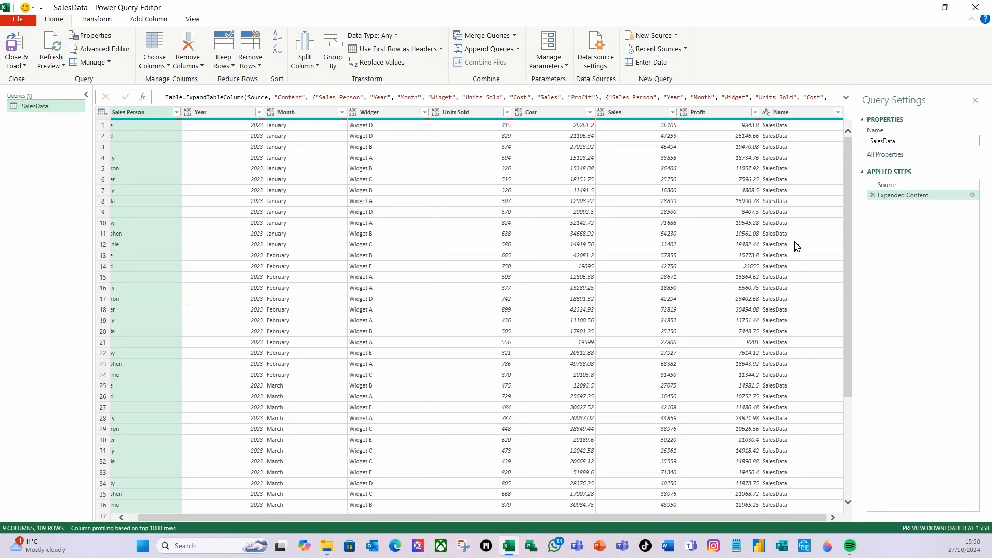
click(837, 112)
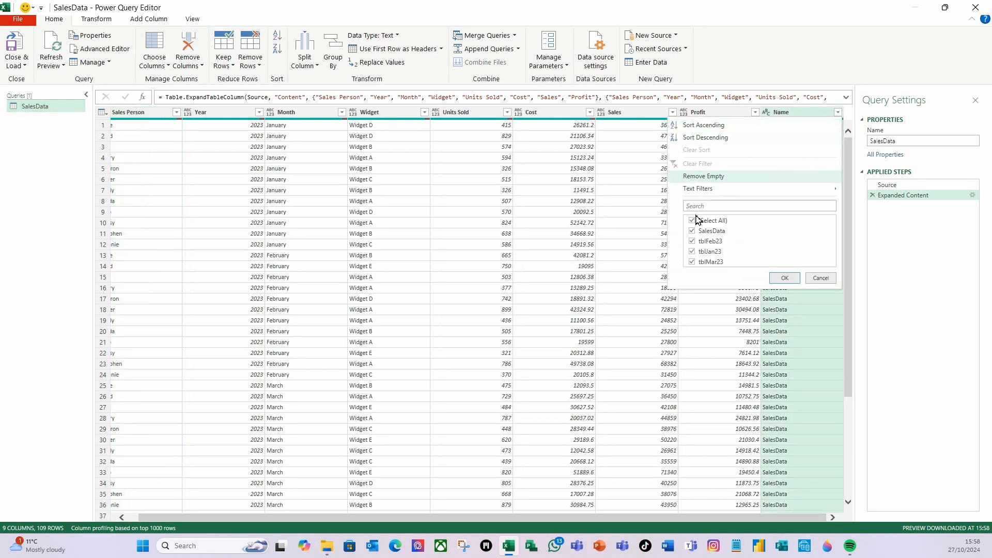
click(693, 231)
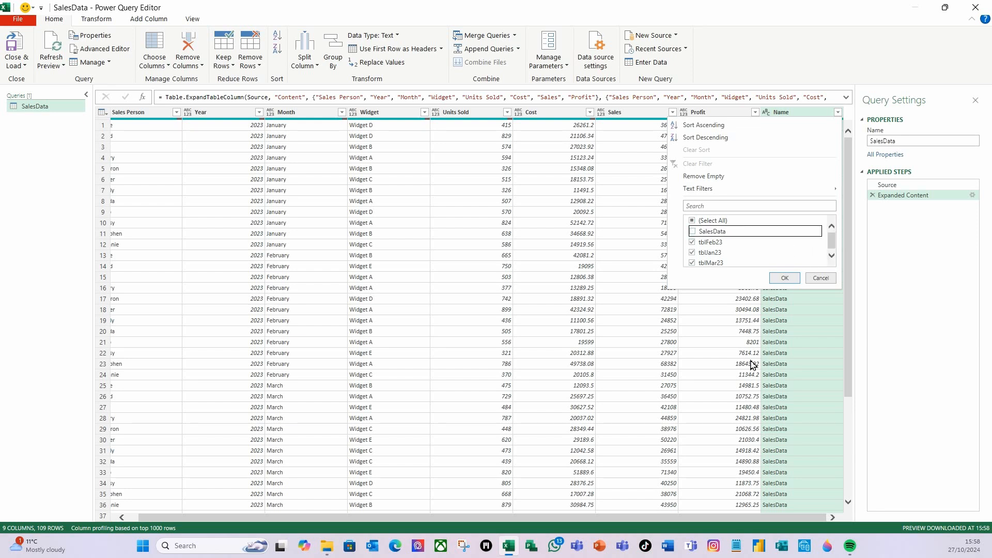
click(784, 278)
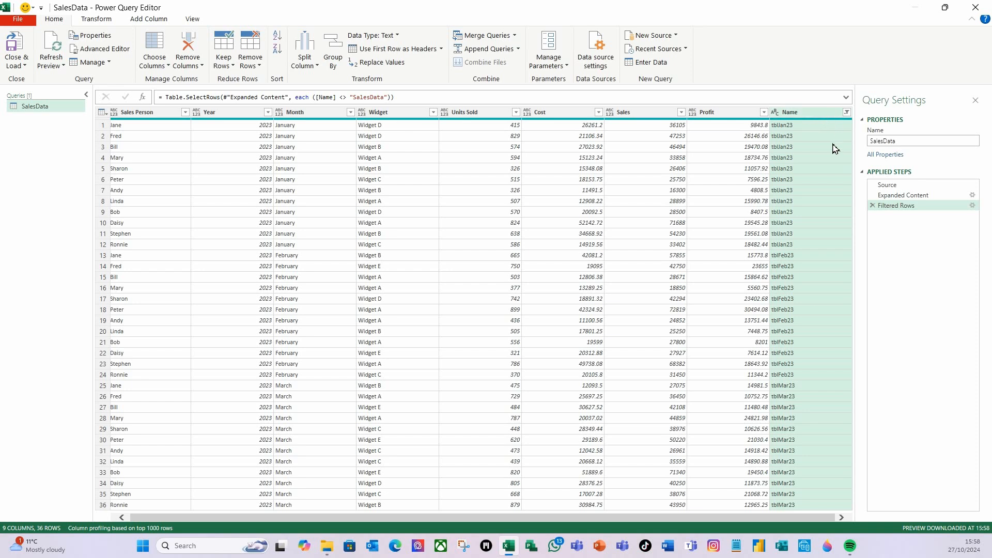
- Remove the Name column from the SalesData query and load the result back to the worksheet
right_click(812, 118)
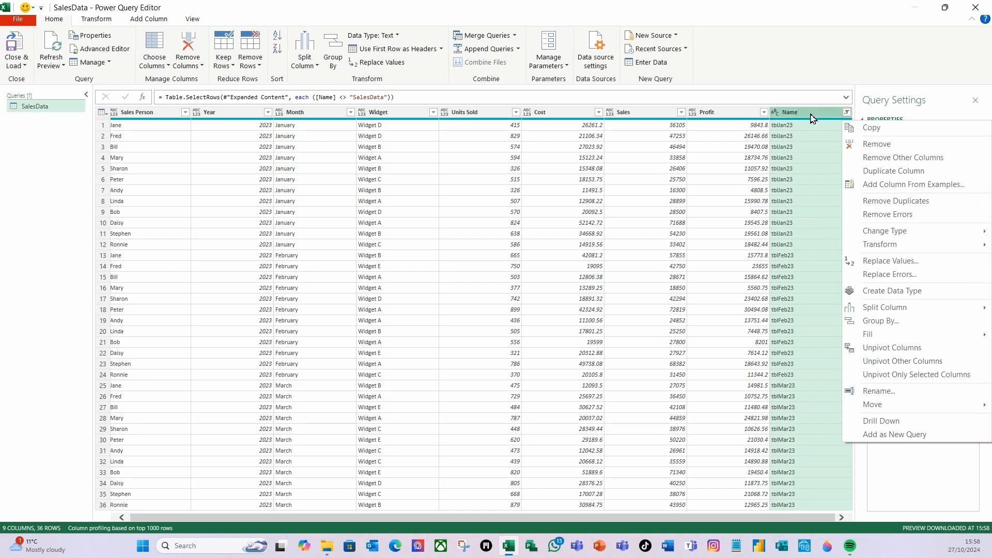
click(878, 144)
click(16, 47)
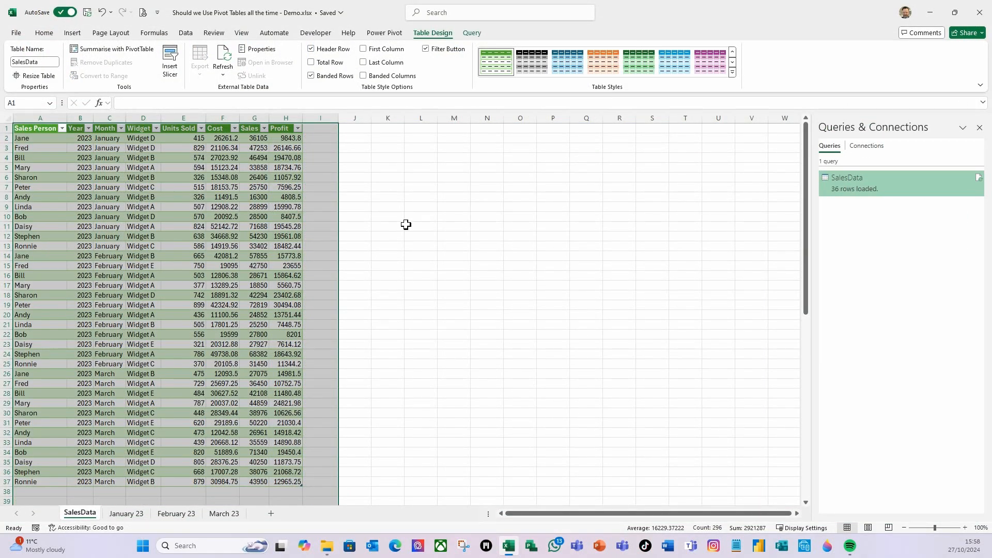
click(407, 226)
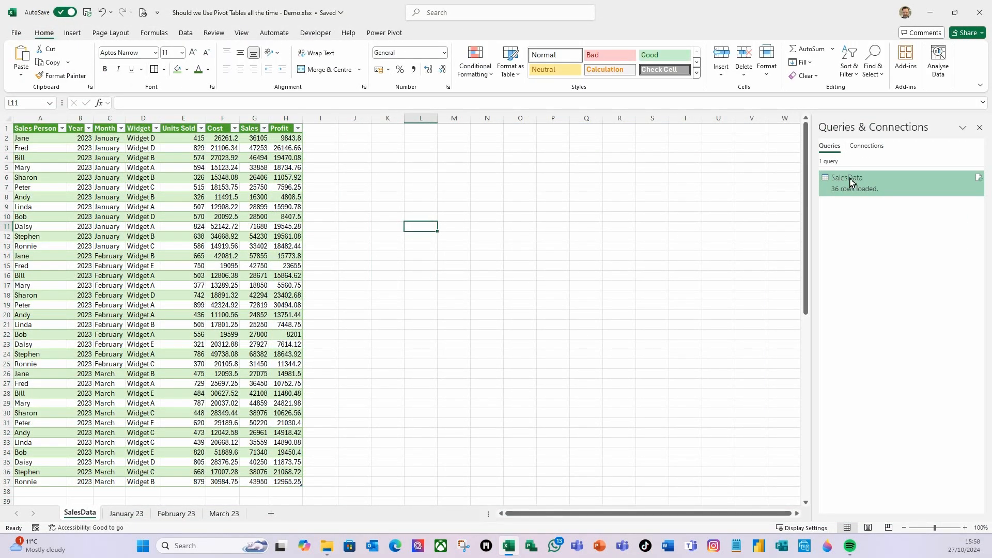
mouse_move(860, 187)
click(349, 226)
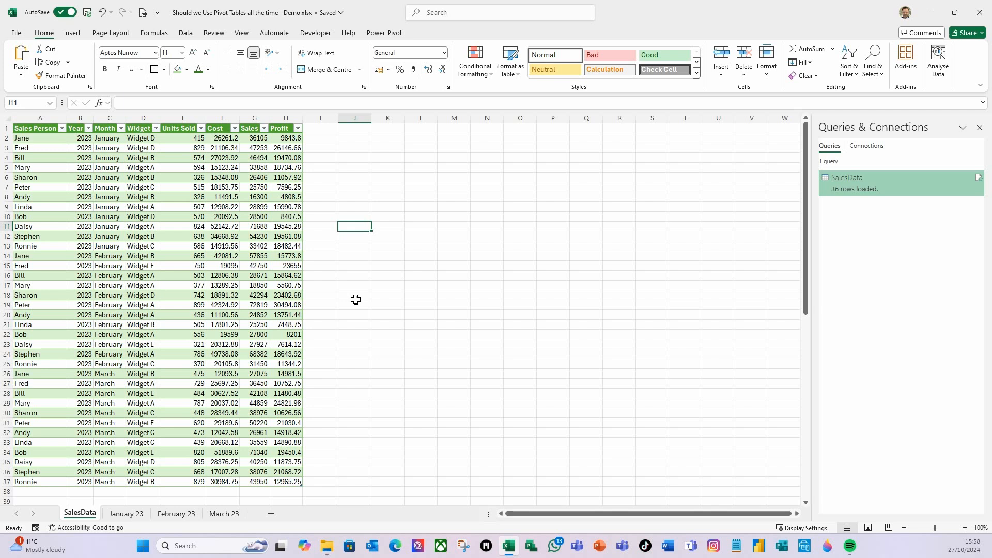
- Create a PivotTable from the SalesData table on the existing SalesData worksheet at cell J1
scroll(137, 359, down, 3)
scroll(137, 362, up, 2)
scroll(137, 362, up, 1)
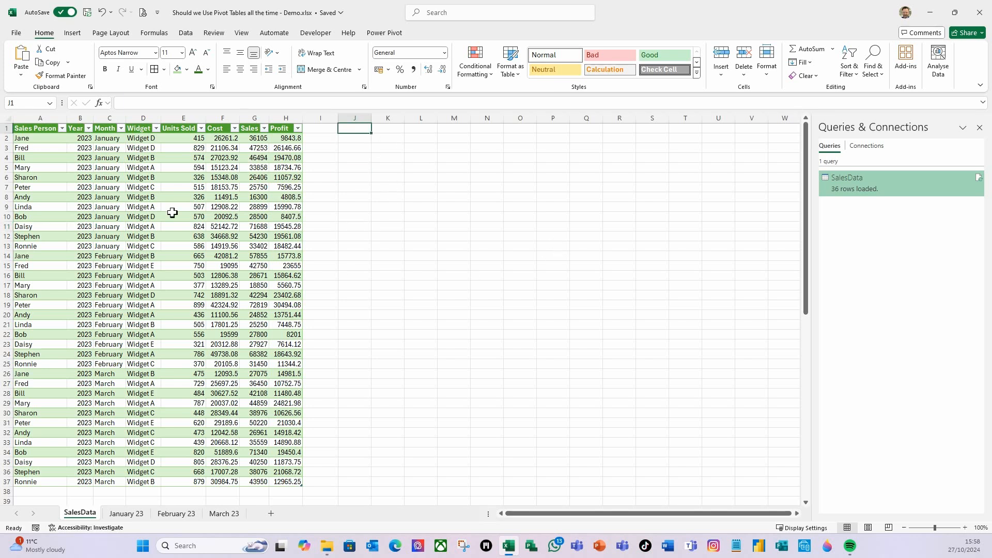
click(111, 169)
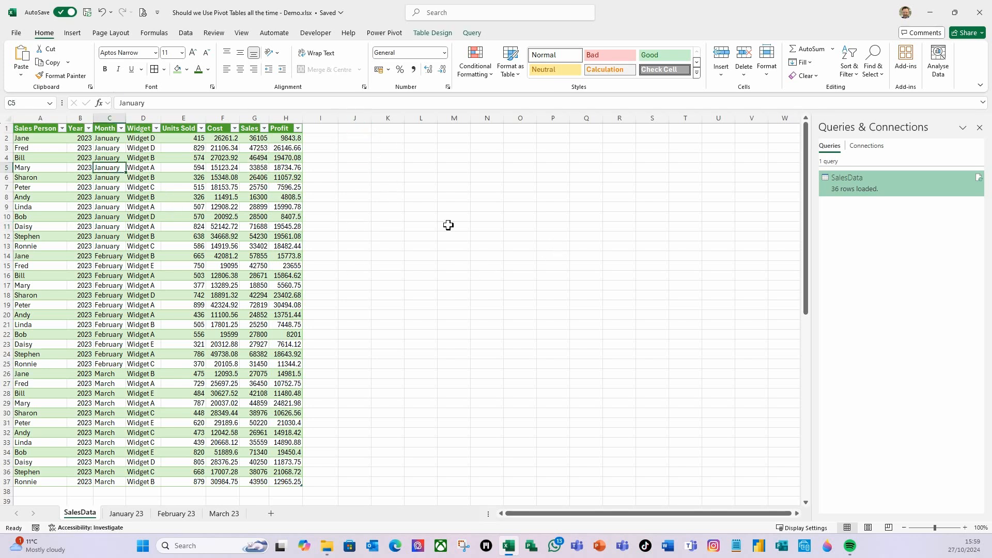
click(72, 34)
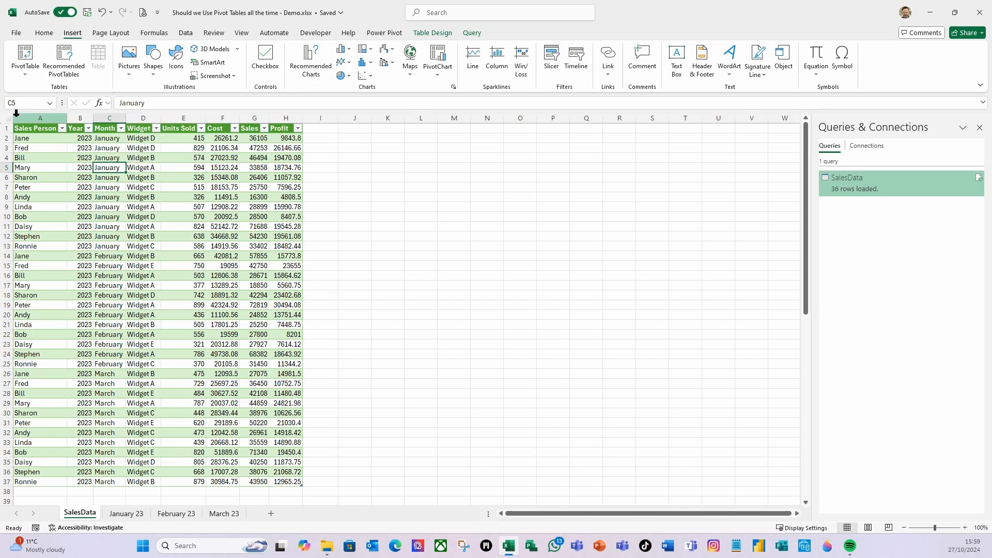
click(26, 72)
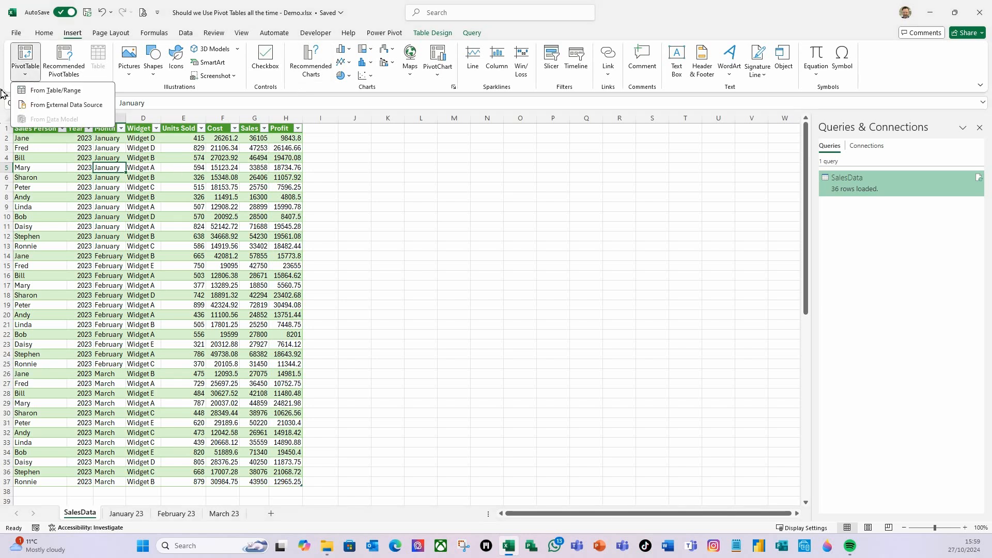
click(37, 94)
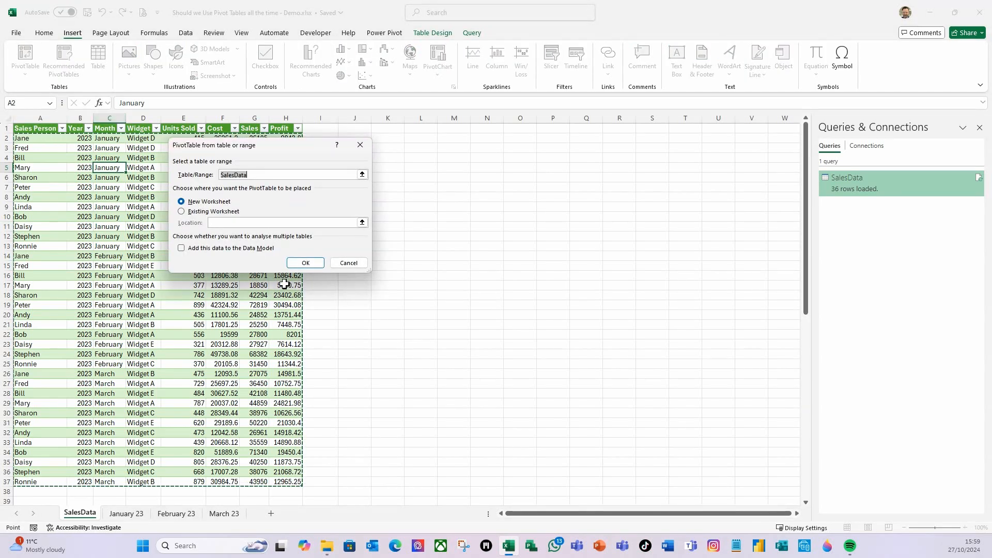
click(192, 212)
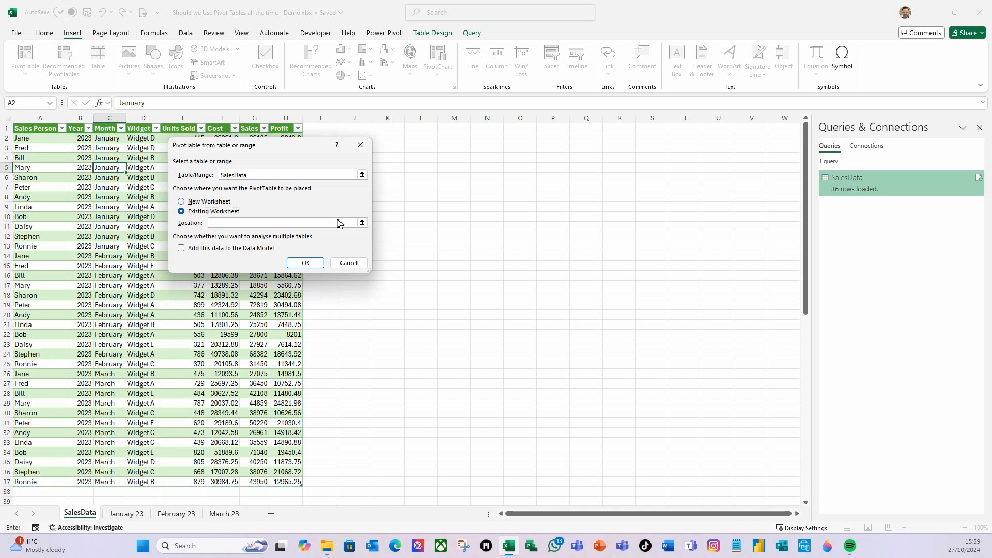
click(305, 262)
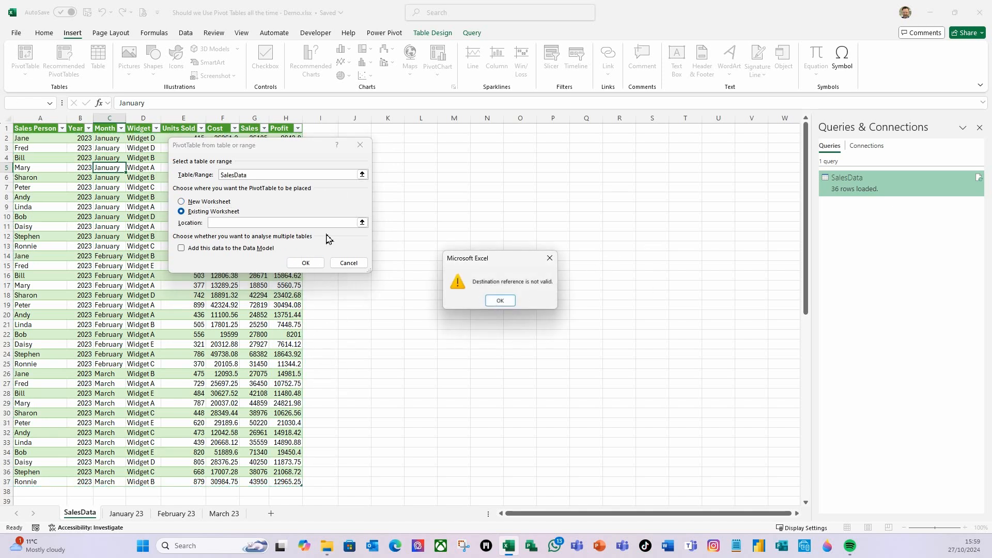
click(500, 300)
click(351, 128)
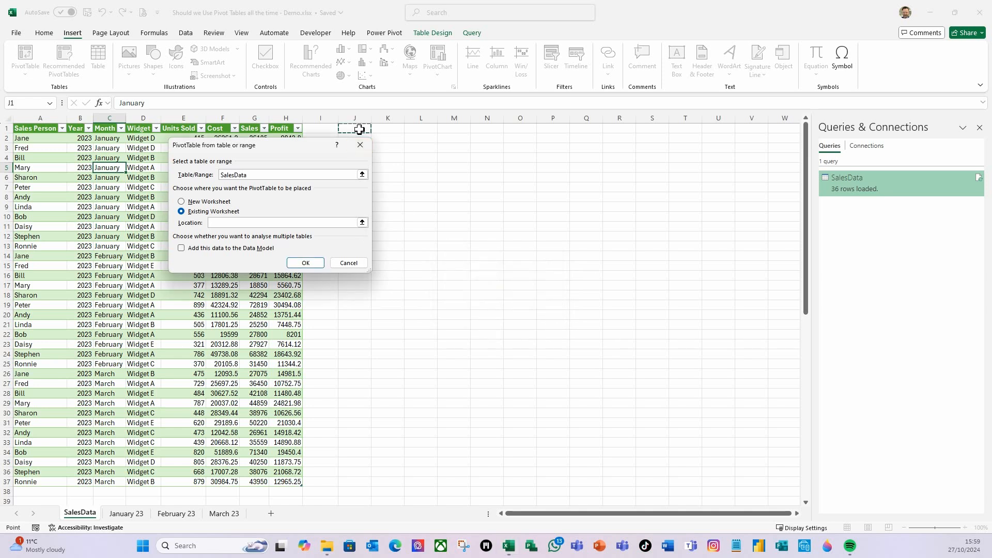
click(304, 264)
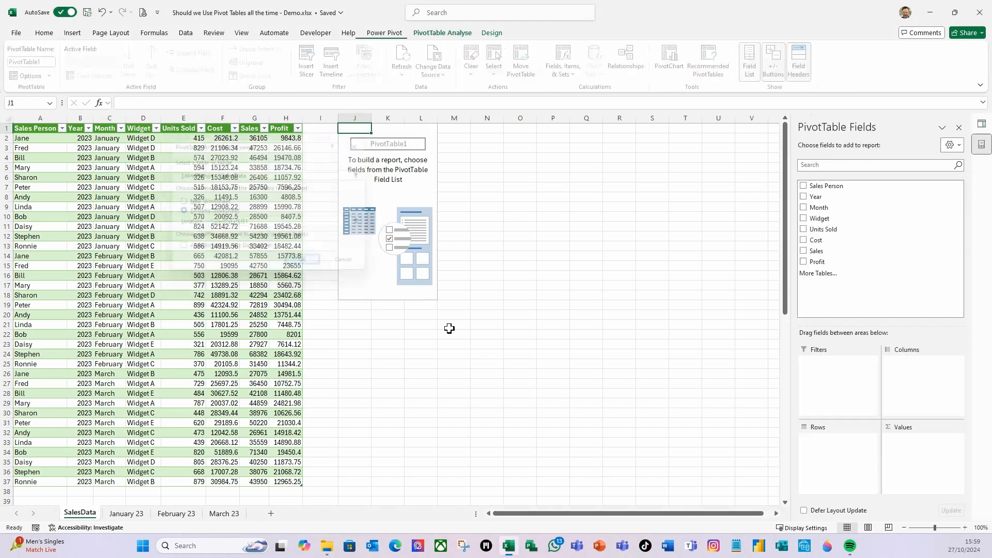
- Add Month to the PivotTable rows and Units Sold, Cost, Sales and Profit as summed values
drag(816, 208, 851, 472)
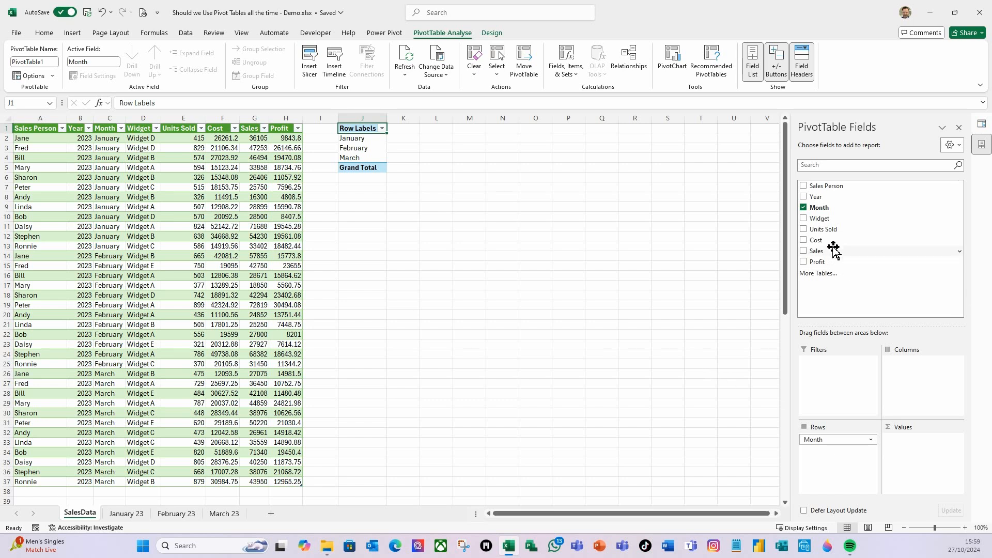
drag(828, 230, 896, 461)
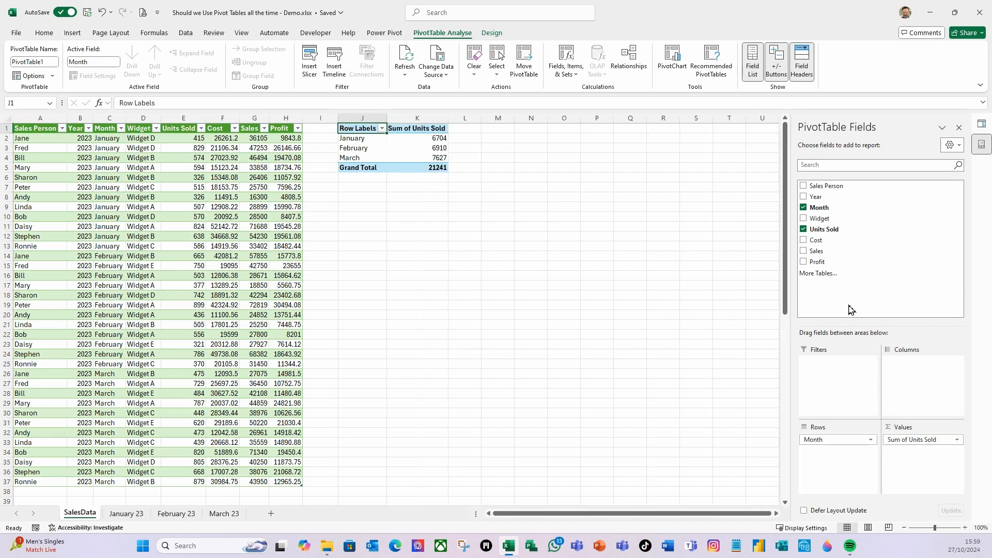
drag(821, 240, 912, 455)
drag(820, 251, 932, 469)
drag(826, 261, 909, 477)
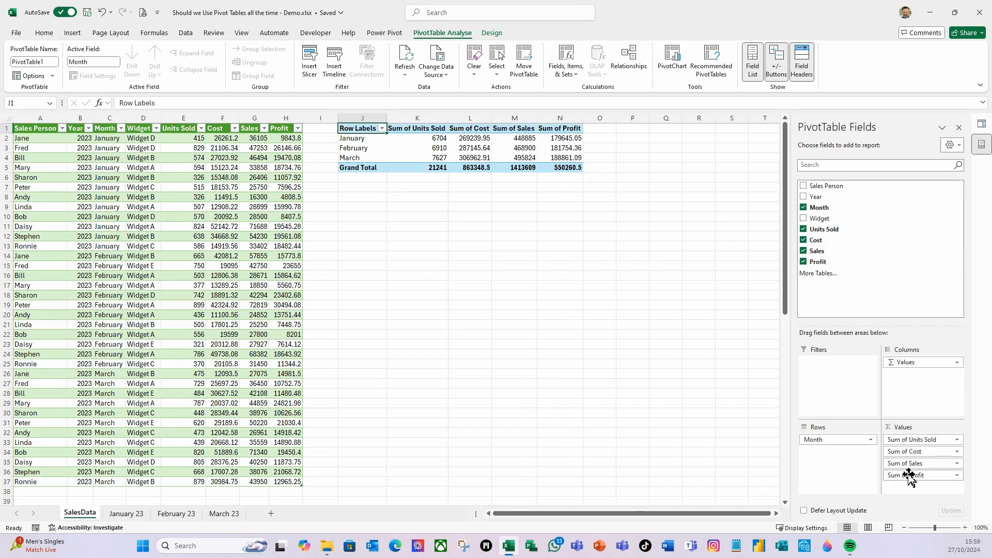
- Show the PivotTable in tabular form and apply a green style with a dark green header row
click(492, 33)
click(82, 66)
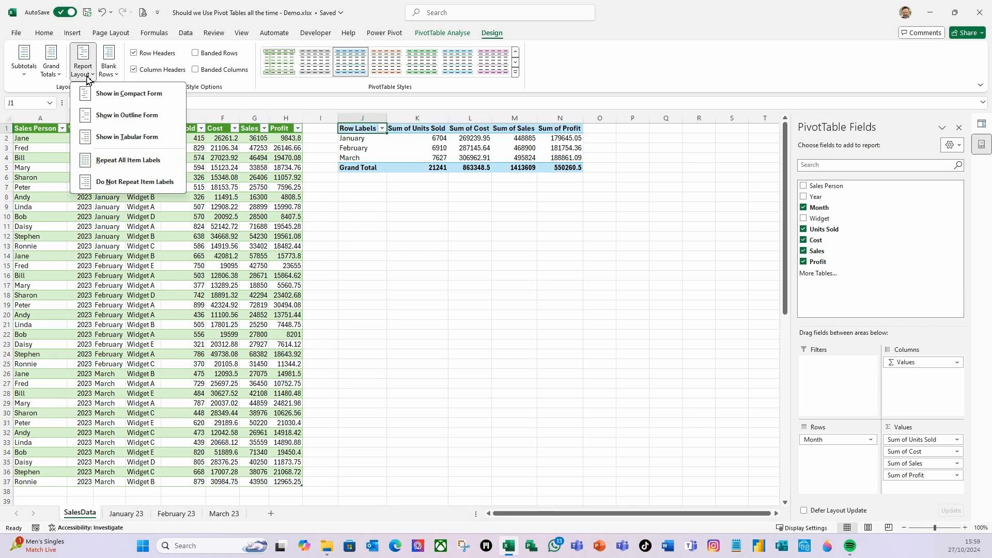
click(97, 139)
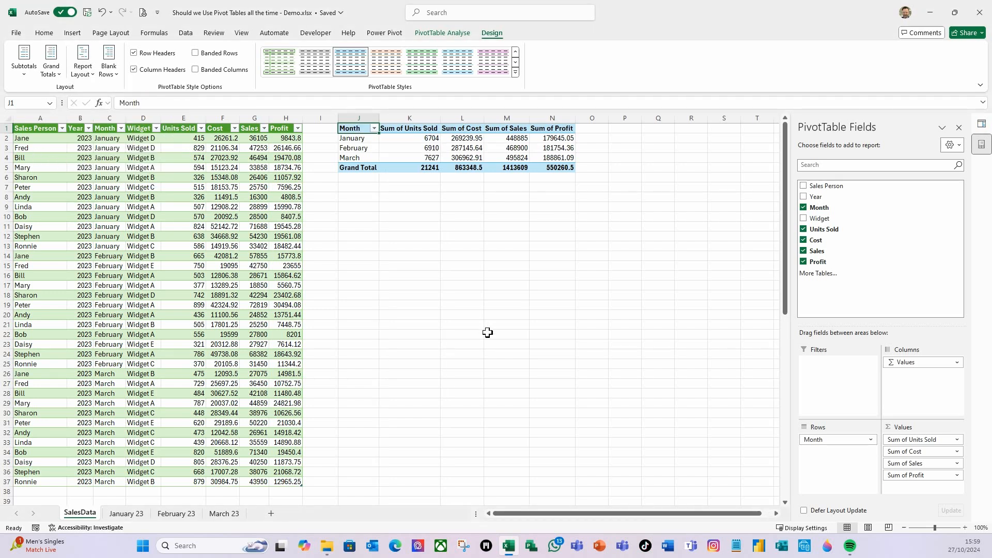
click(515, 63)
click(516, 63)
click(515, 63)
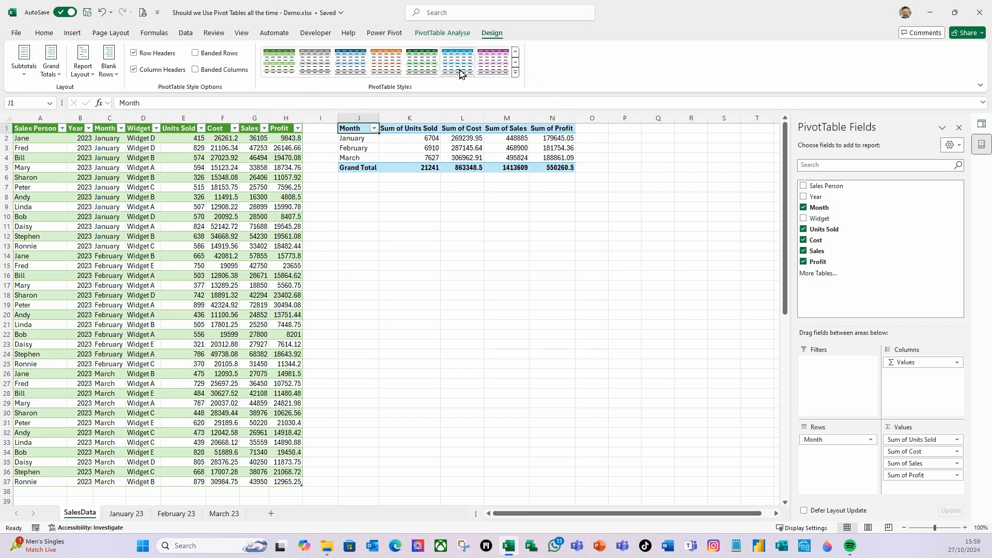
click(282, 70)
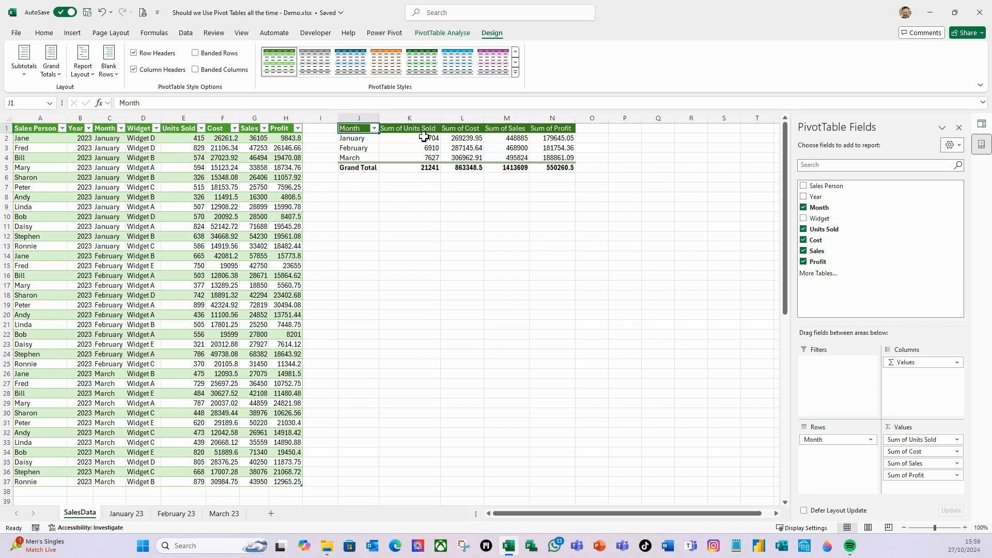
click(461, 170)
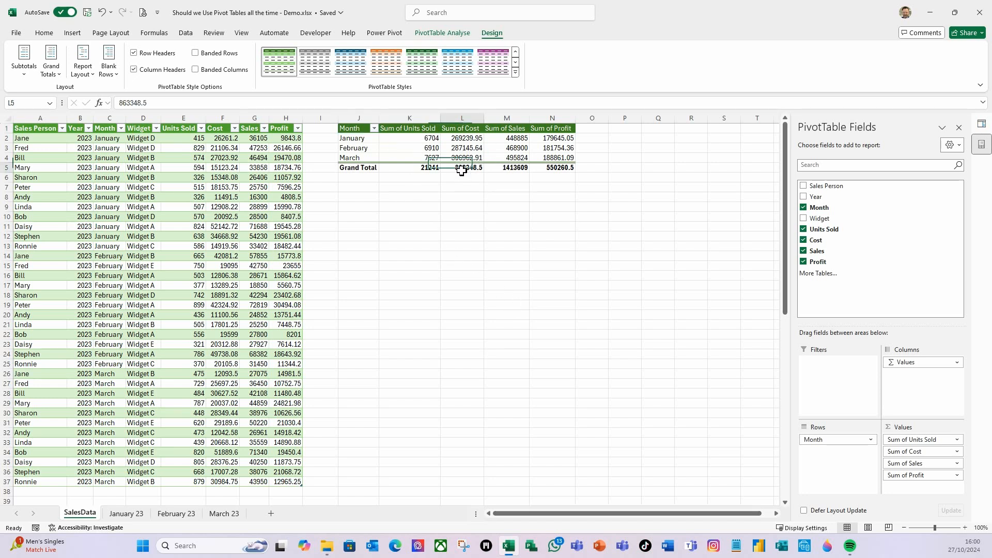
- Format Sum of Units Sold as Number with 0 decimal places and the 1000 separator
click(413, 141)
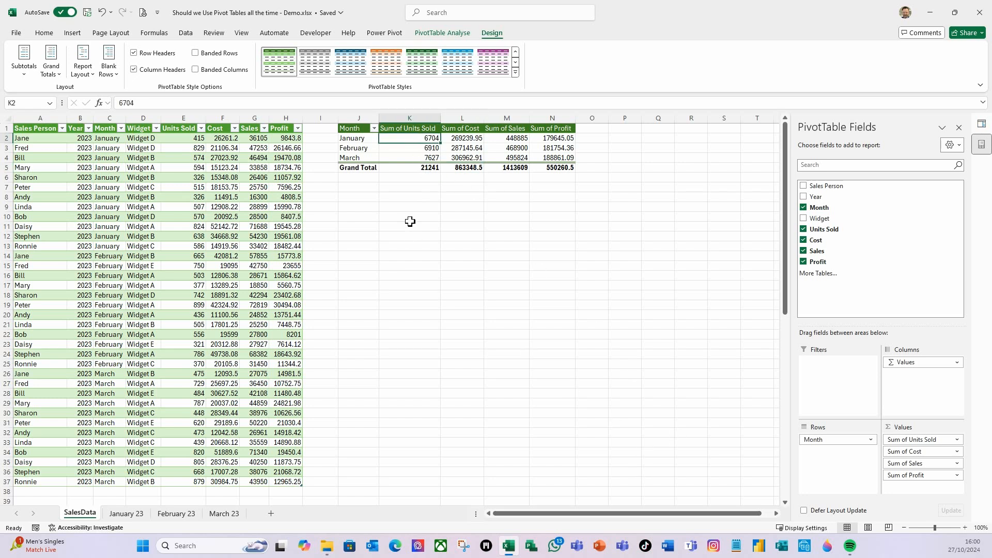
click(958, 440)
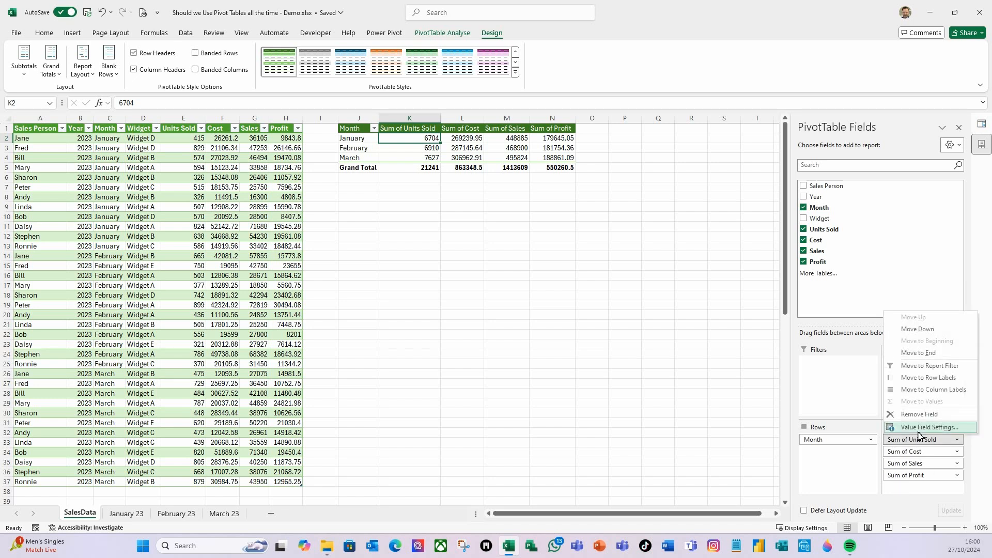
click(911, 428)
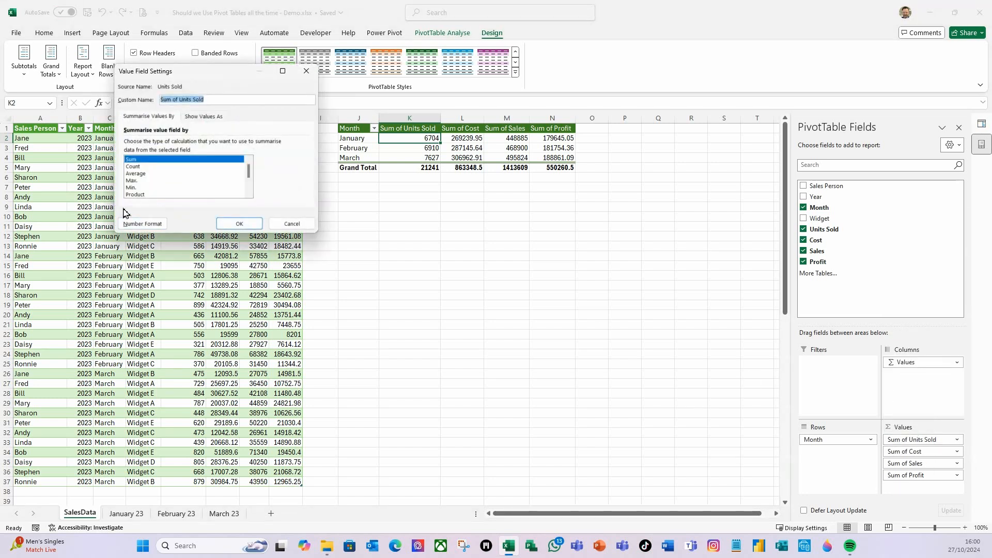
click(144, 225)
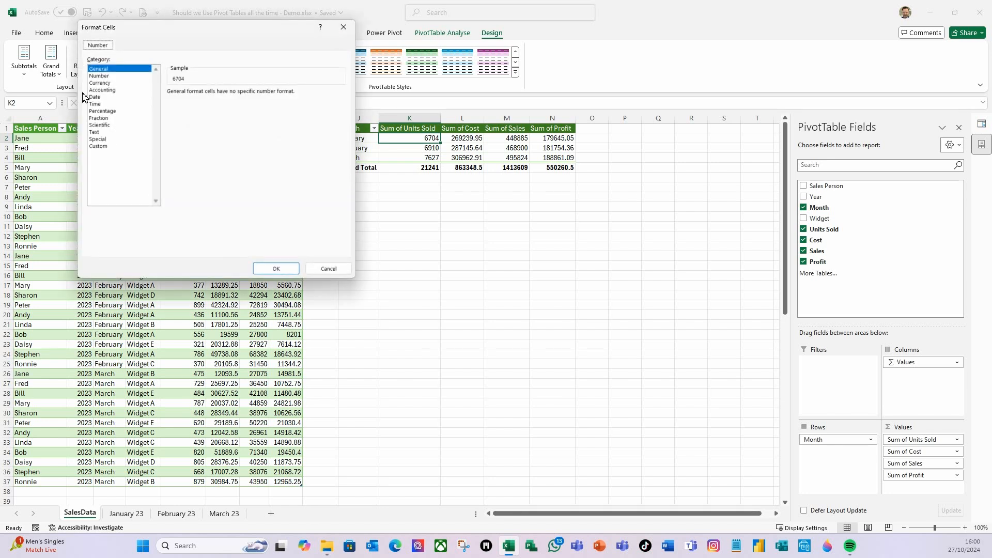
click(100, 76)
click(240, 95)
click(170, 105)
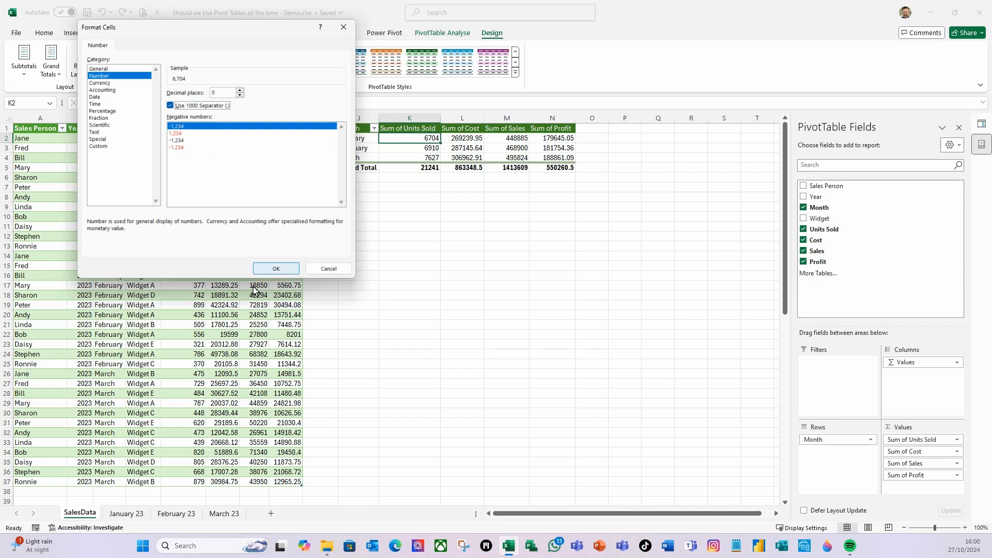
click(276, 269)
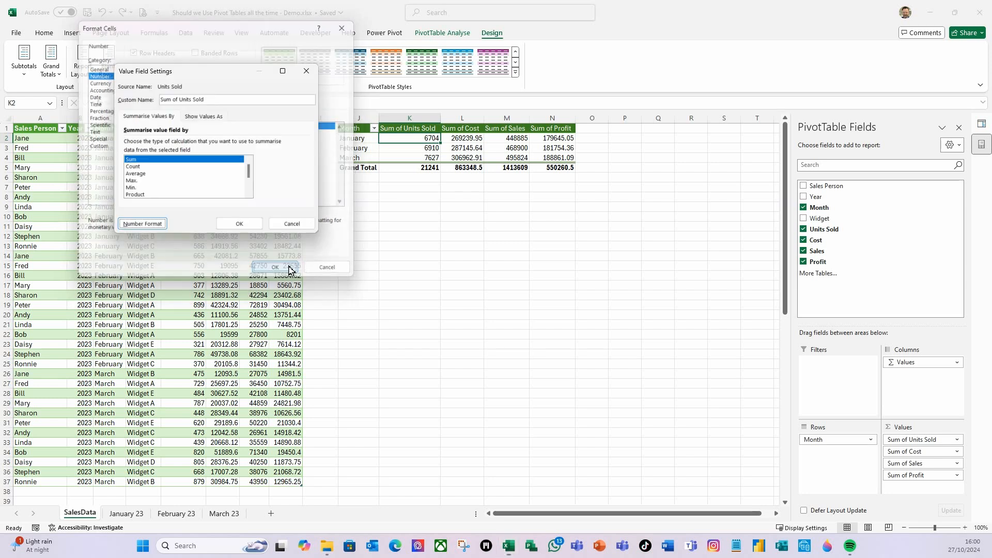
click(239, 222)
- Format Sum of Cost as Accounting with 2 decimal places and the £ symbol
click(445, 139)
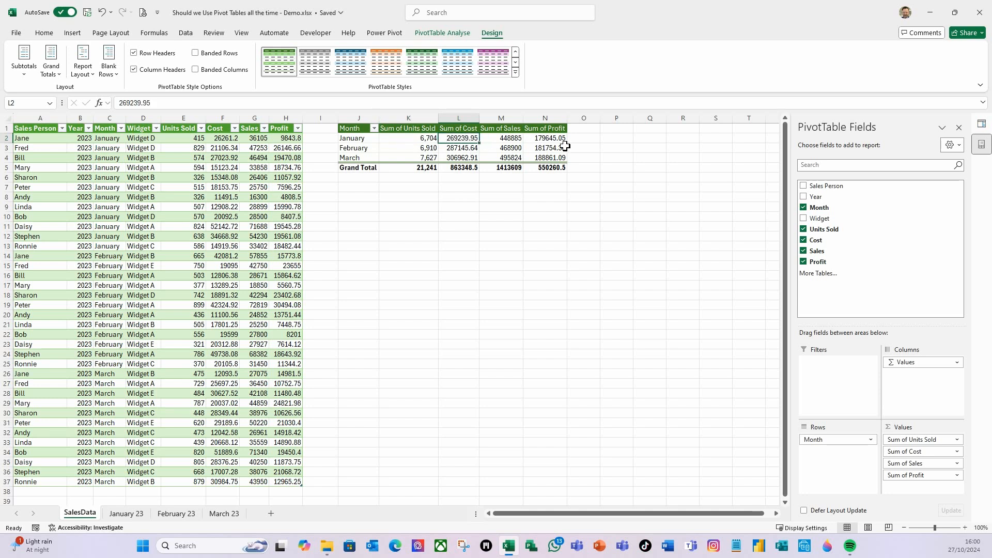
click(956, 452)
click(924, 439)
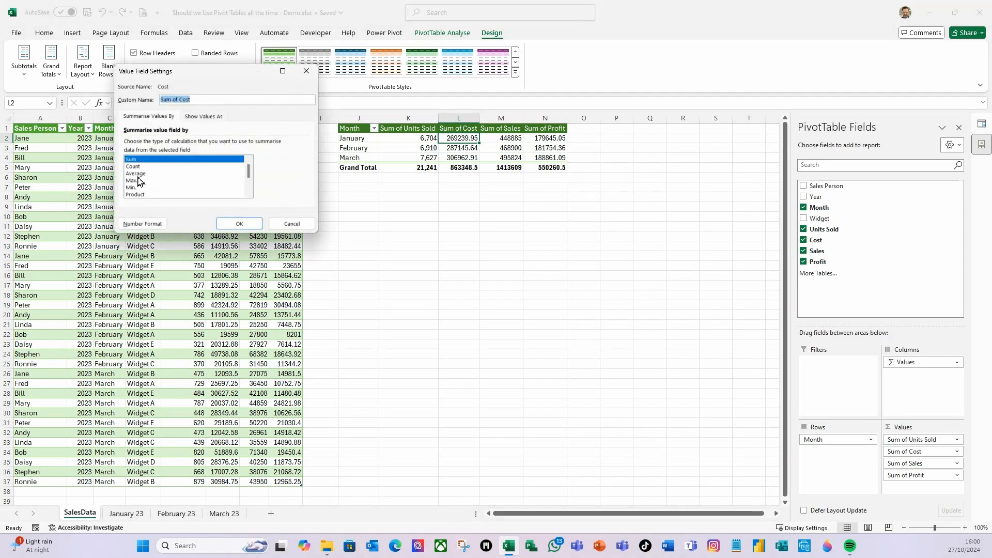
click(142, 223)
click(112, 91)
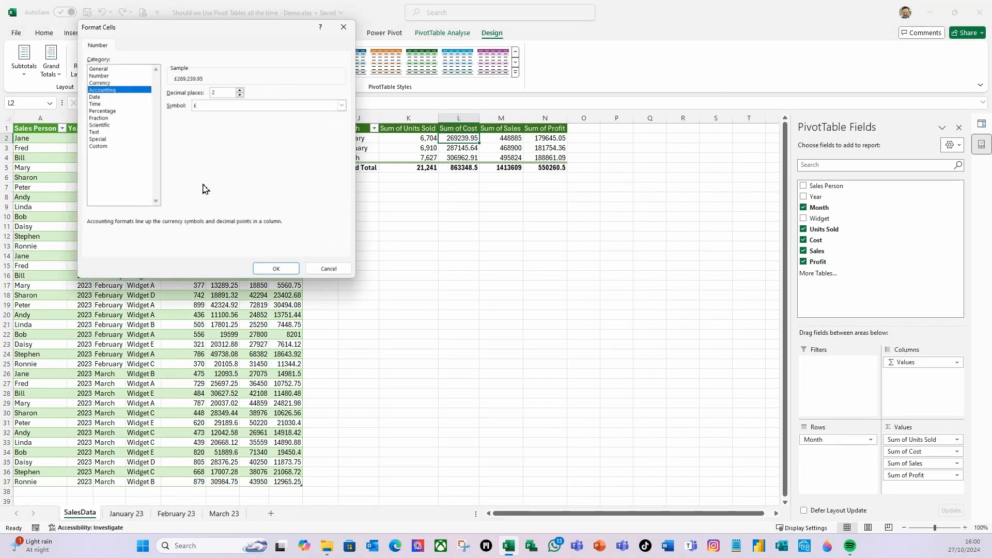
click(276, 269)
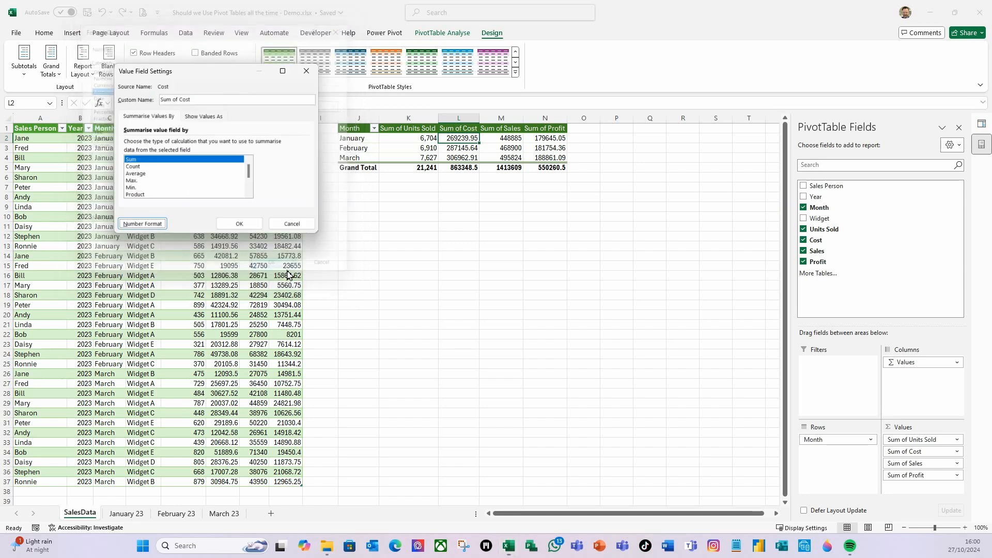
click(258, 226)
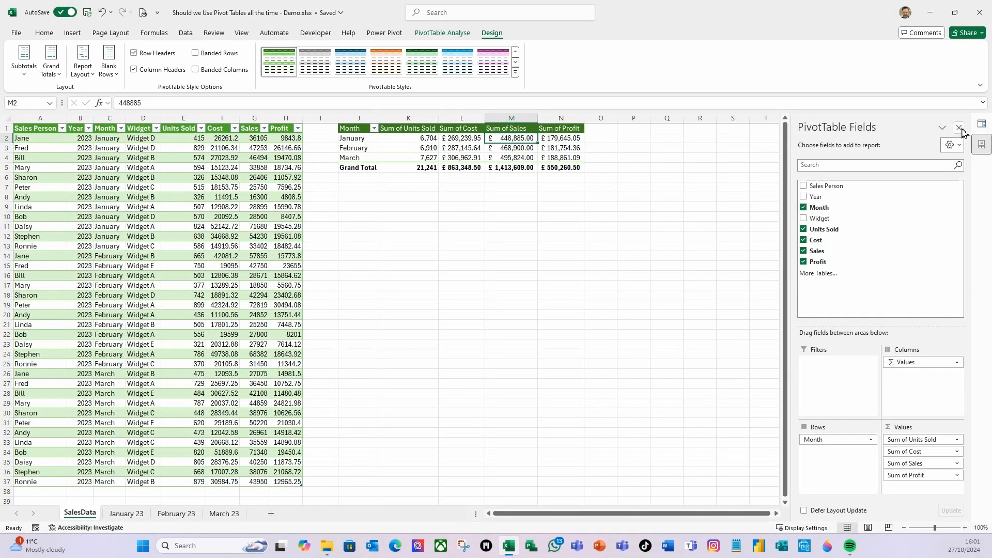
- Close the PivotTable Fields and Queries & Connections panes and set columns K to N to a width of 15
click(975, 129)
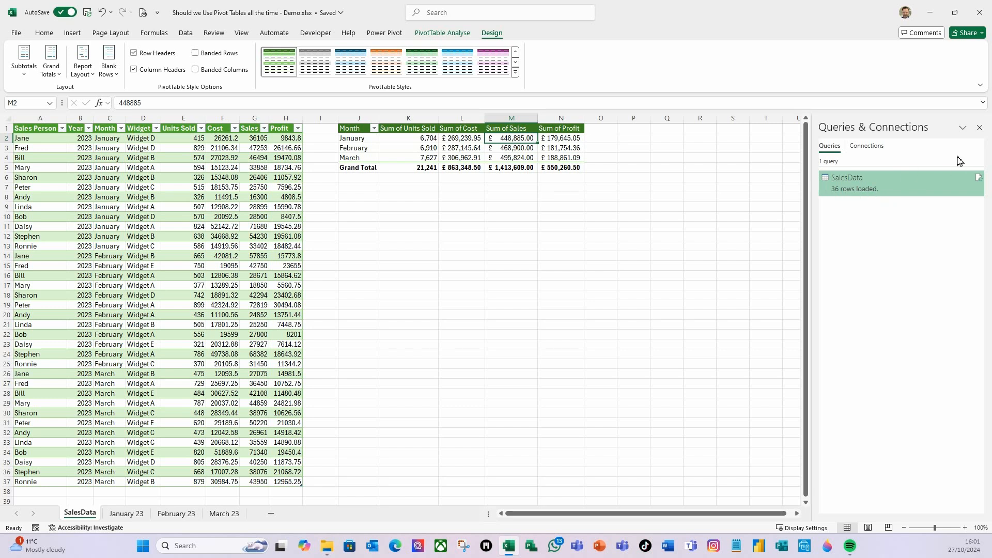
click(979, 127)
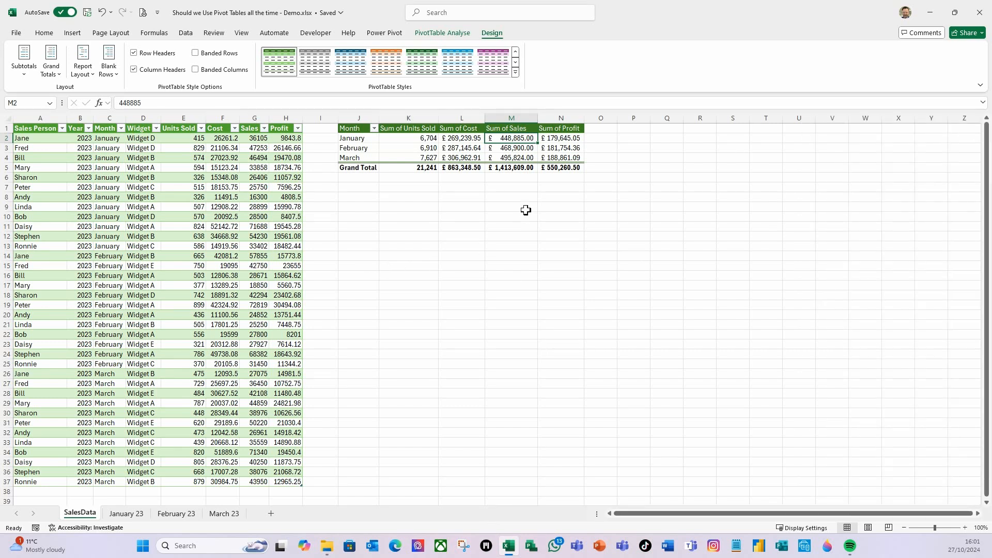
click(417, 117)
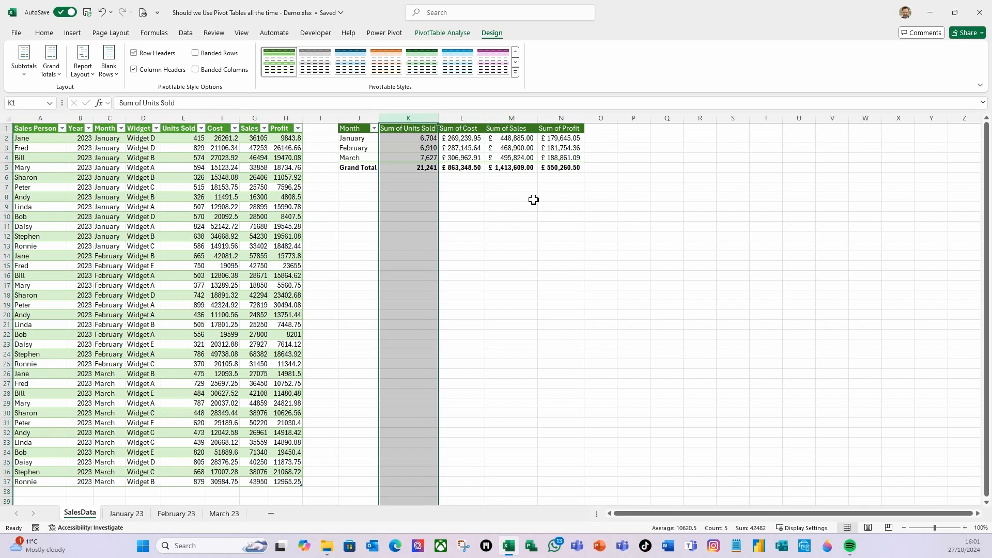
shift+click(565, 122)
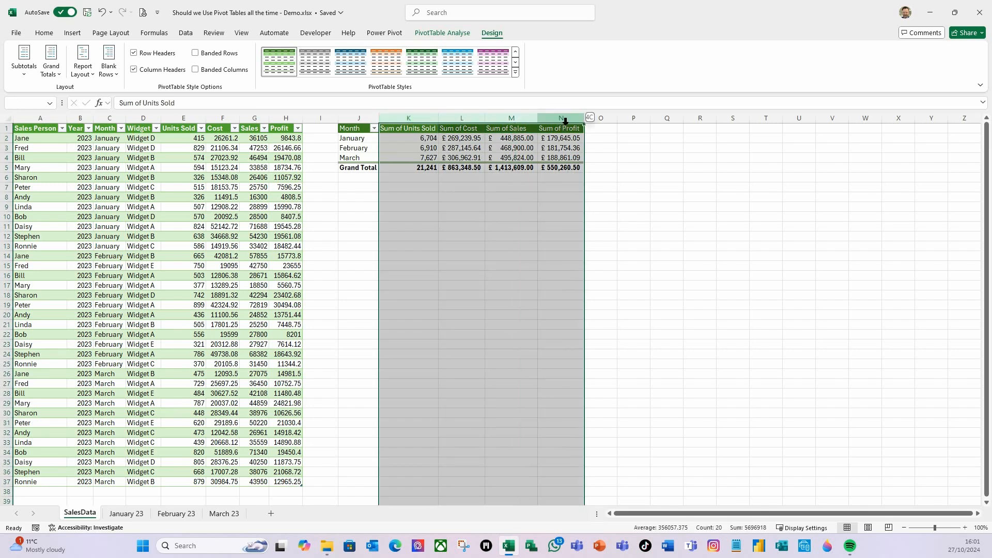
right_click(564, 121)
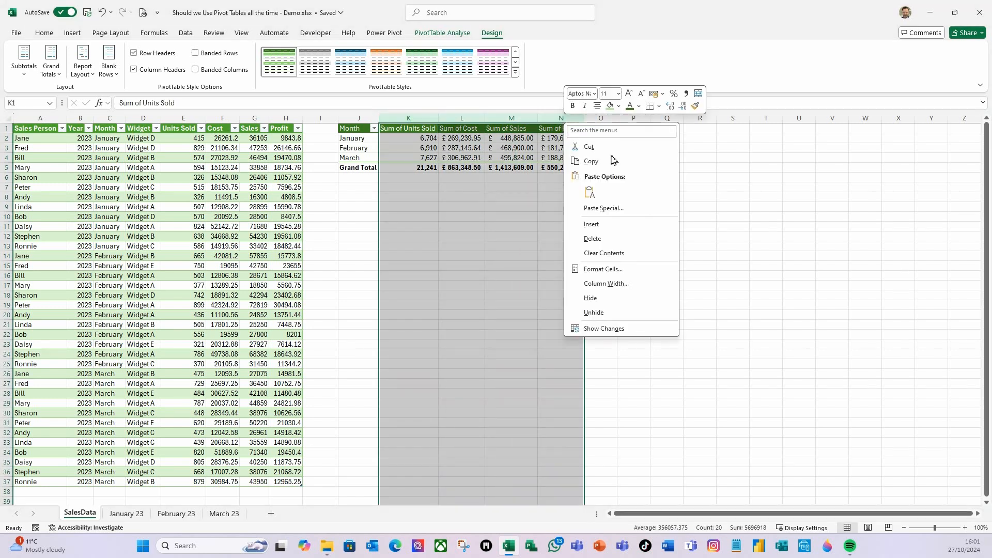
click(619, 284)
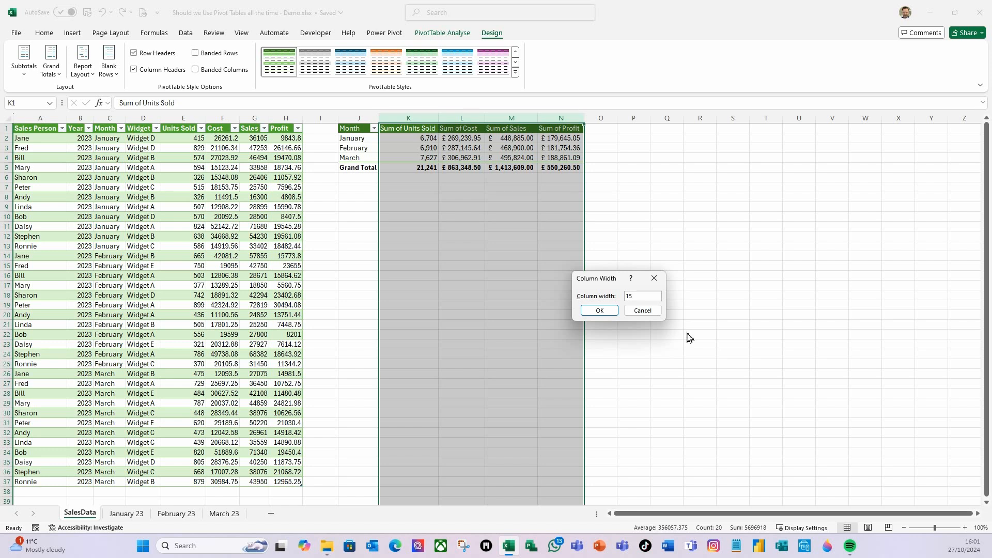
click(600, 310)
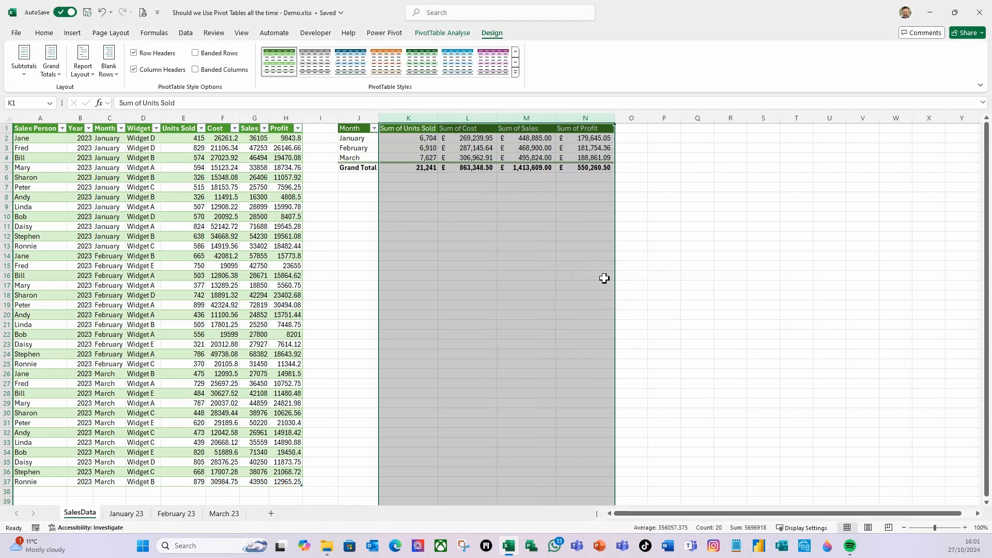
click(460, 193)
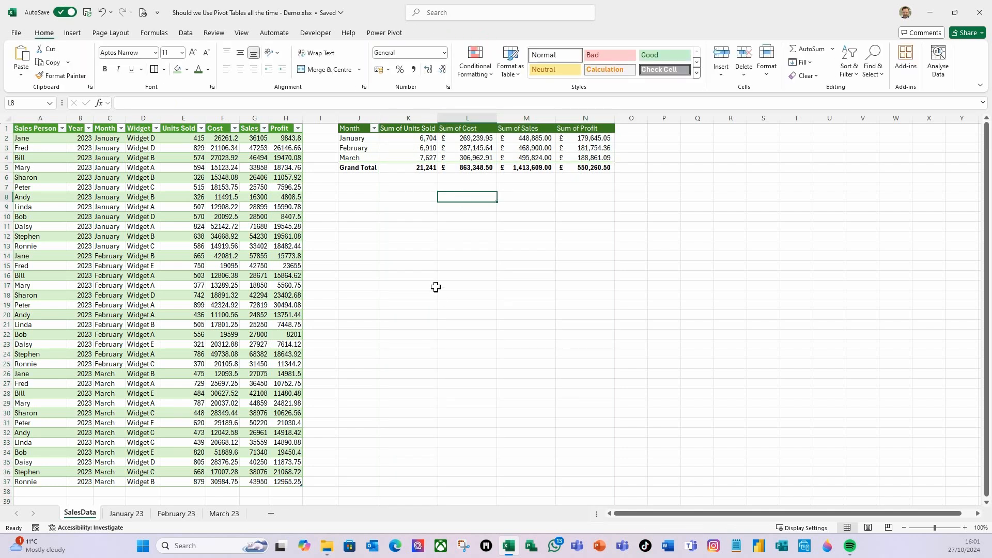
- Turn off Auto-fit column widths on update in the options of the monthly PivotTable
click(473, 152)
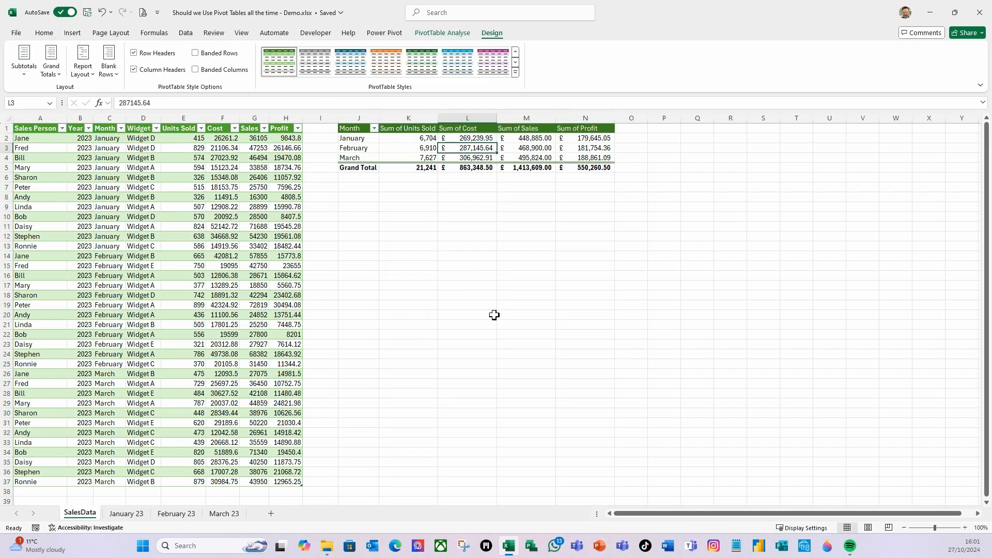
right_click(476, 145)
click(515, 341)
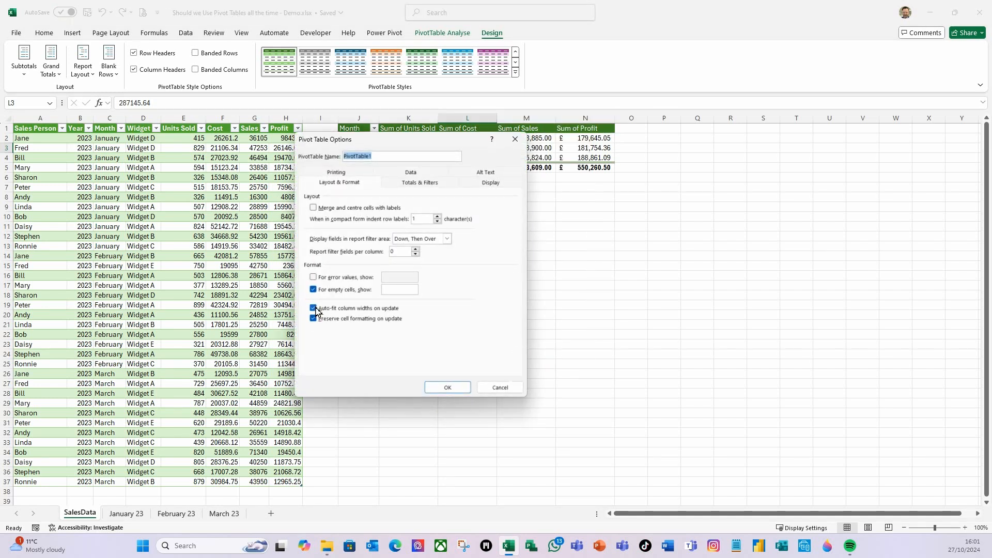
click(314, 308)
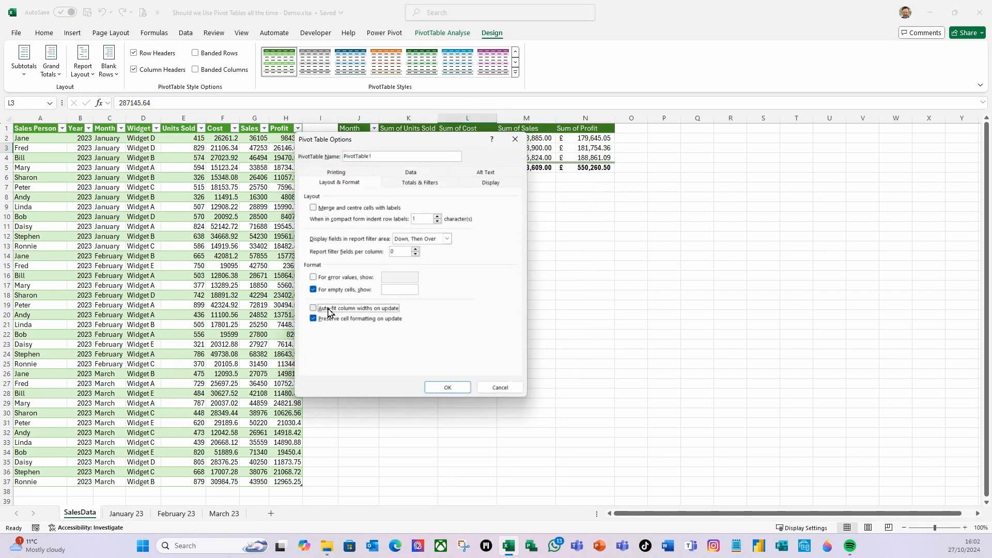
click(448, 388)
click(408, 226)
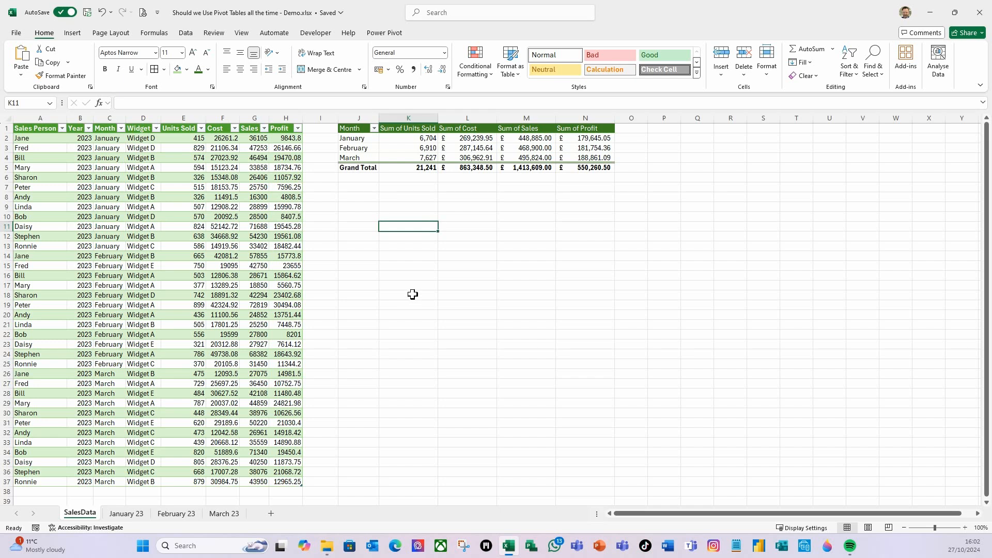
- Unhide the Summary sheet
right_click(80, 514)
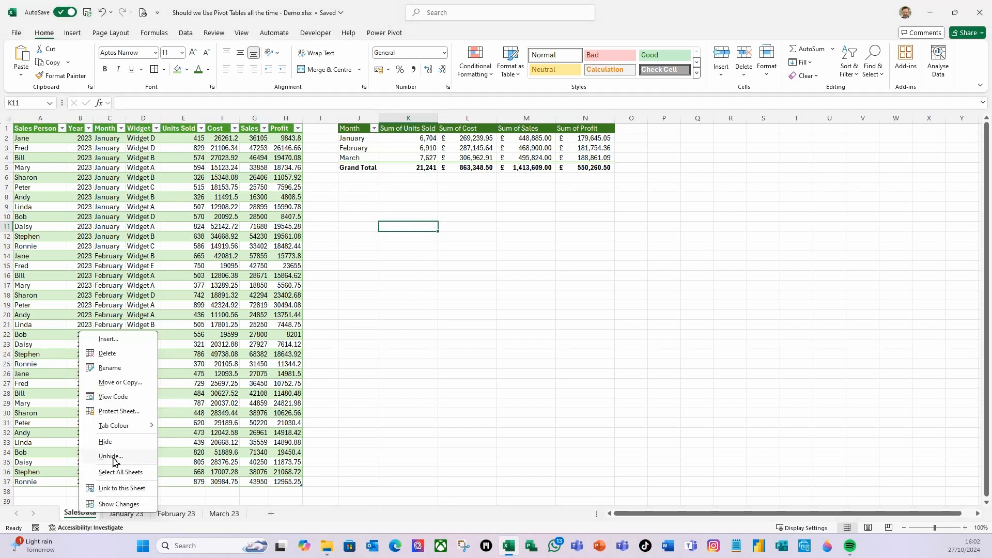
click(111, 456)
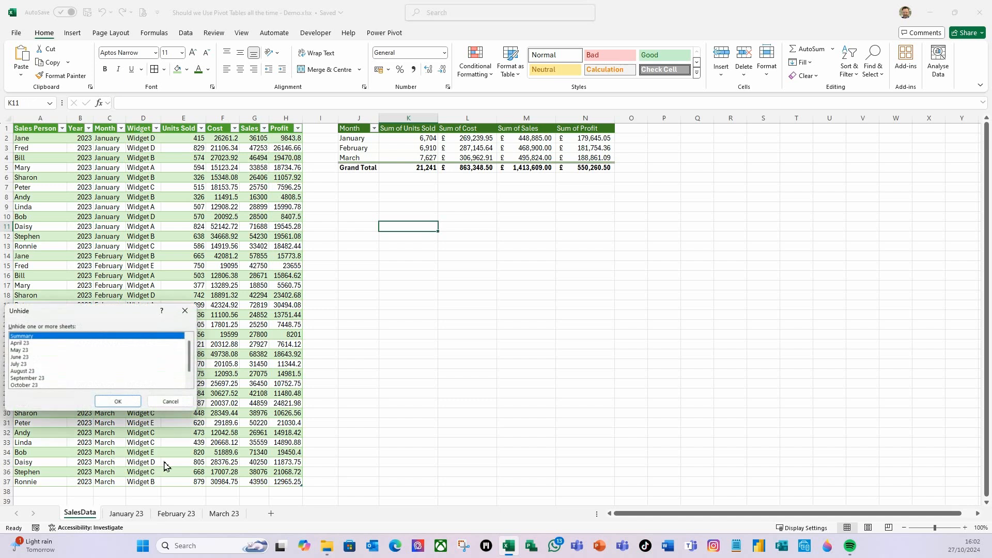
click(97, 404)
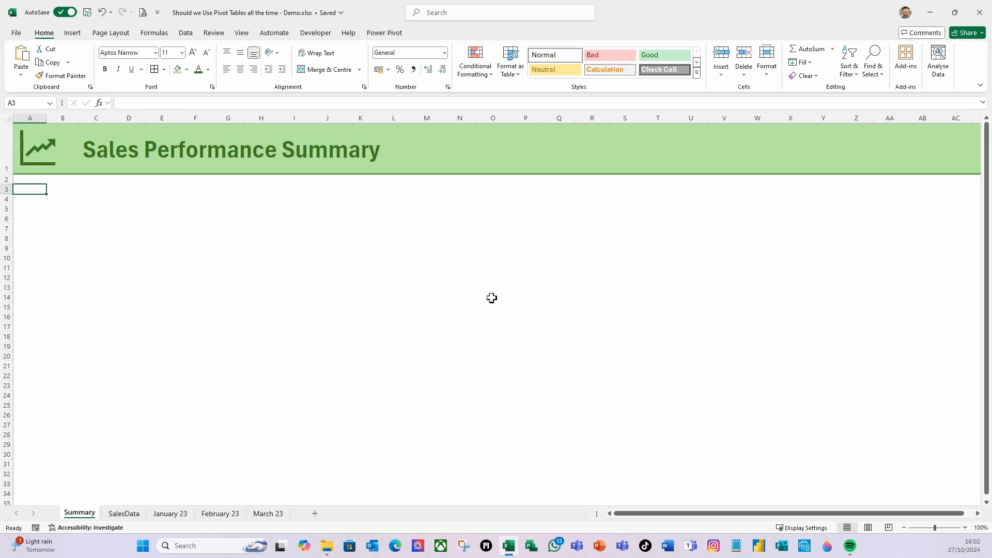
- Return to the SalesData sheet and turn off its gridlines
click(137, 515)
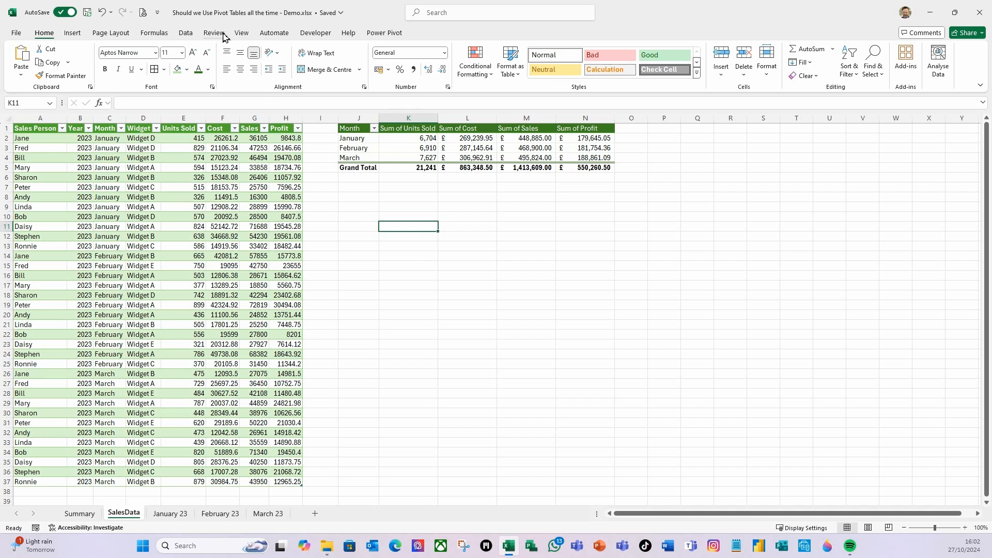
click(243, 33)
click(299, 62)
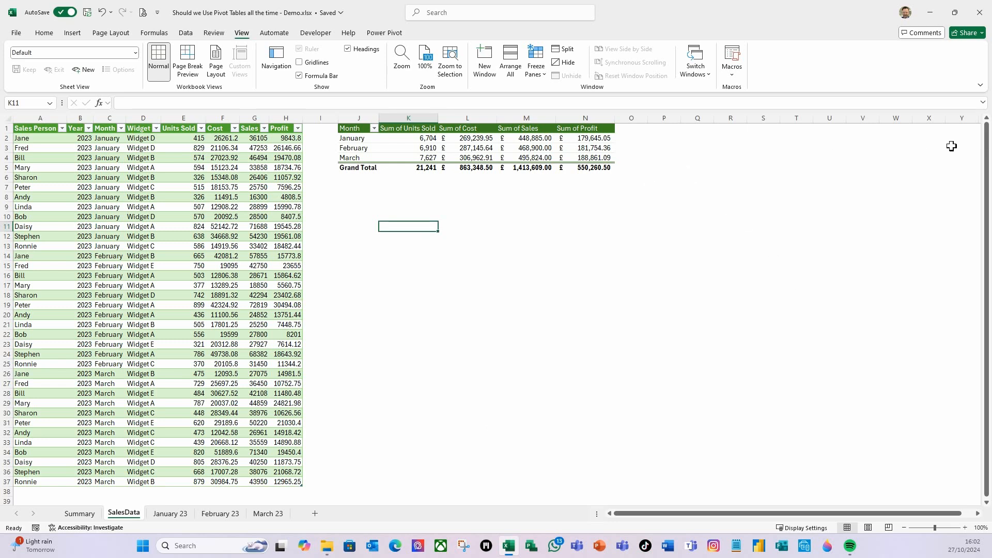
- Insert a second PivotTable from the SalesData table at cell P1 of the existing worksheet
click(665, 128)
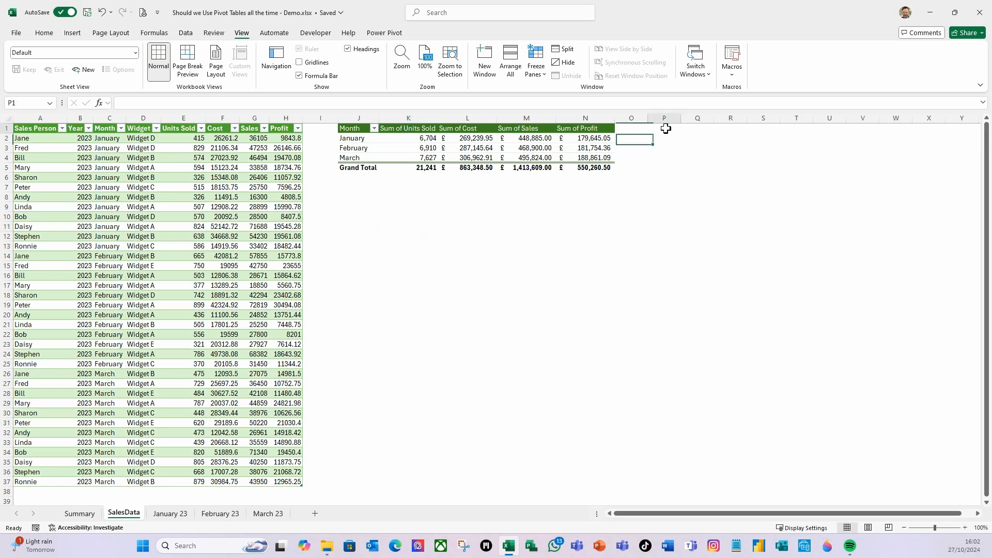
click(103, 140)
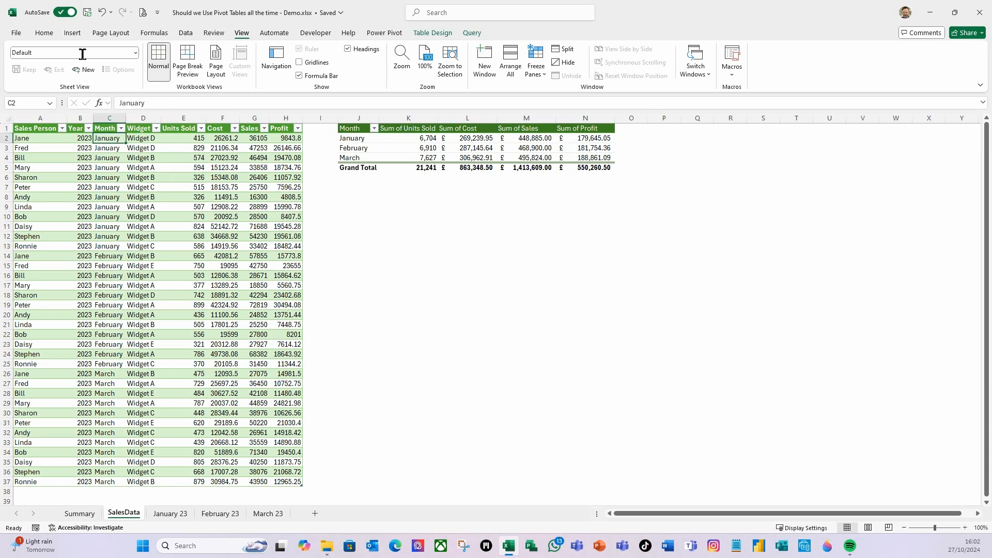
click(70, 34)
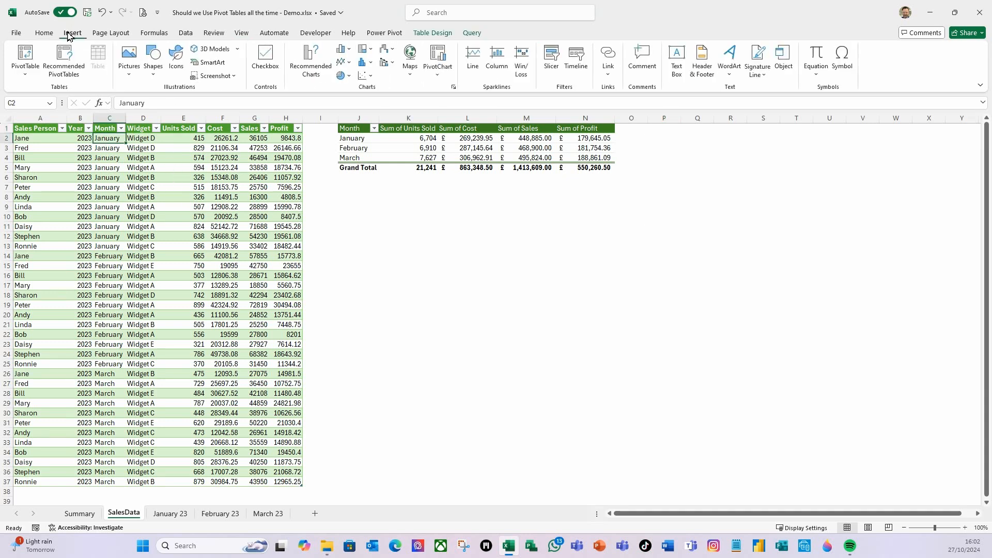
click(28, 69)
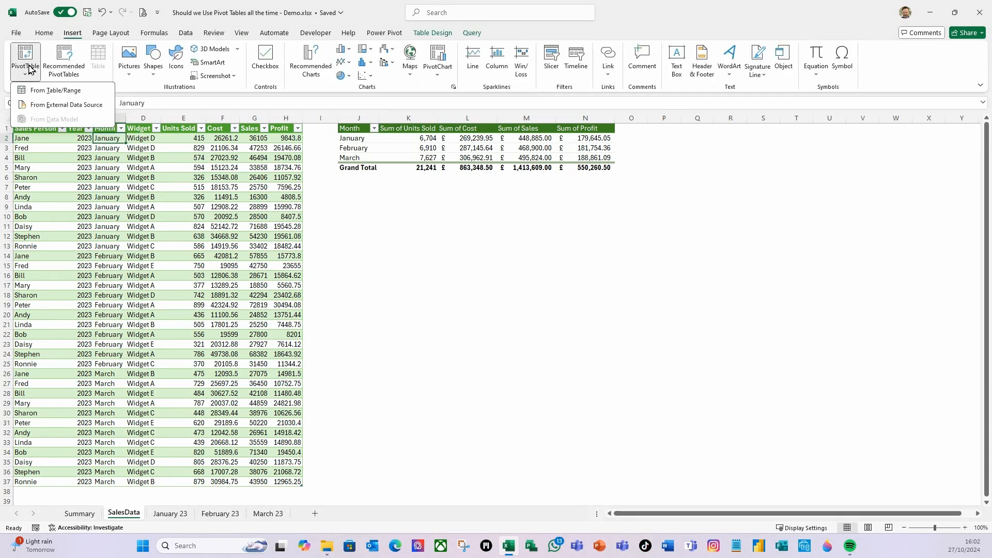
click(58, 91)
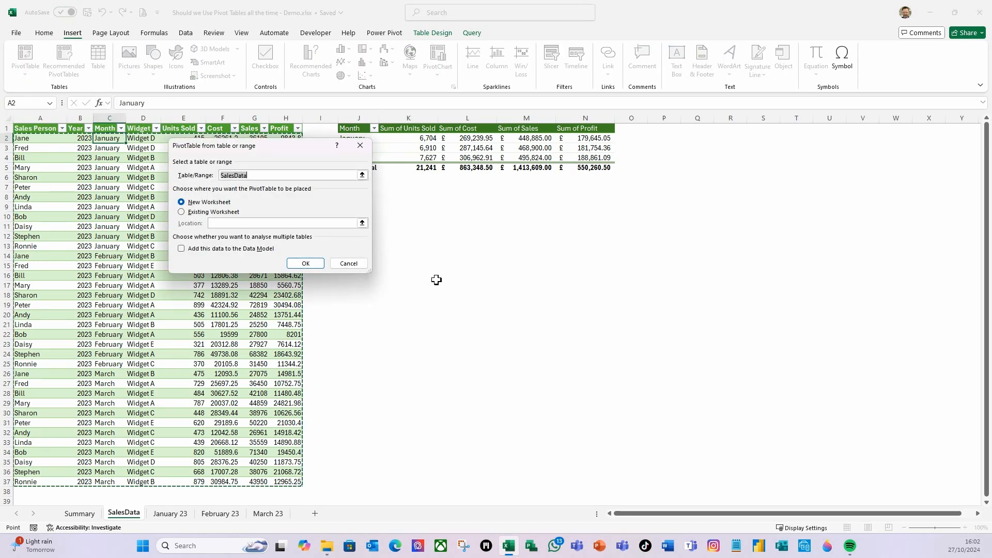
click(316, 224)
click(666, 130)
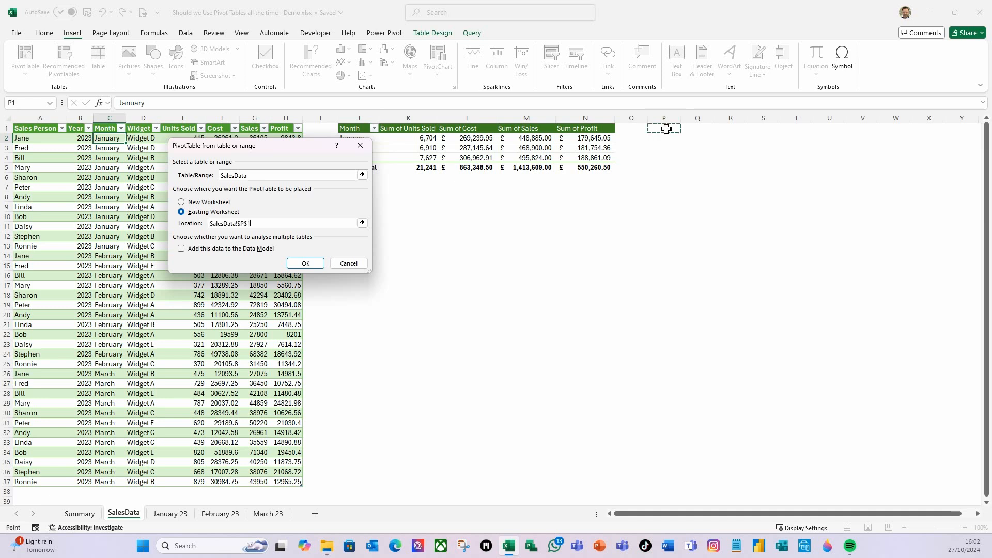
click(305, 264)
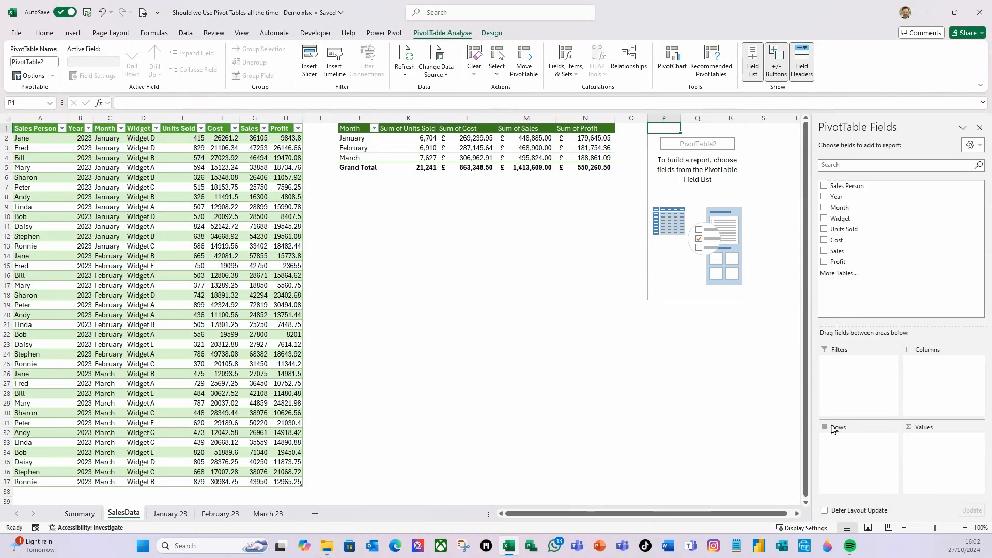
- Add Widget to the rows, Month to the columns and Units Sold as summed values of the new PivotTable
drag(846, 218, 881, 473)
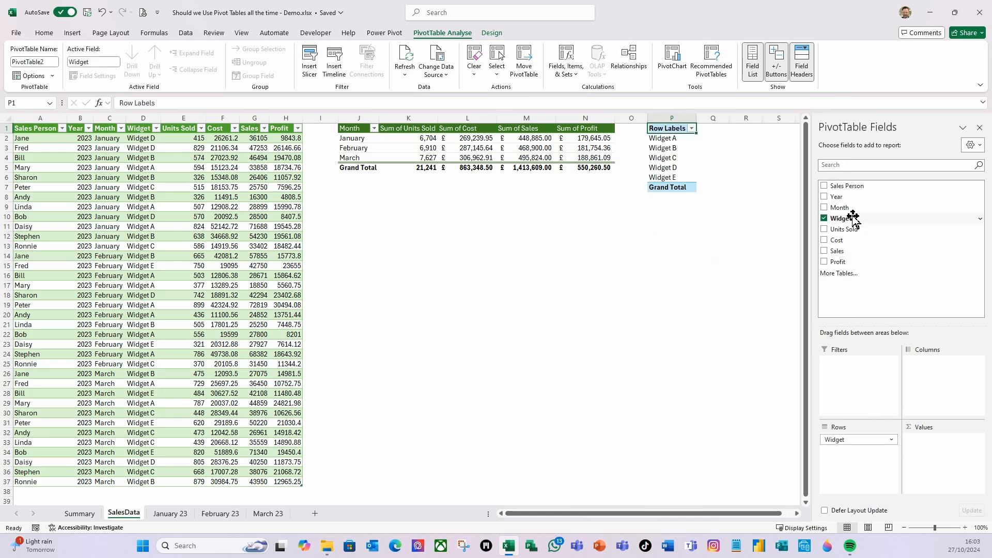
drag(841, 208, 936, 391)
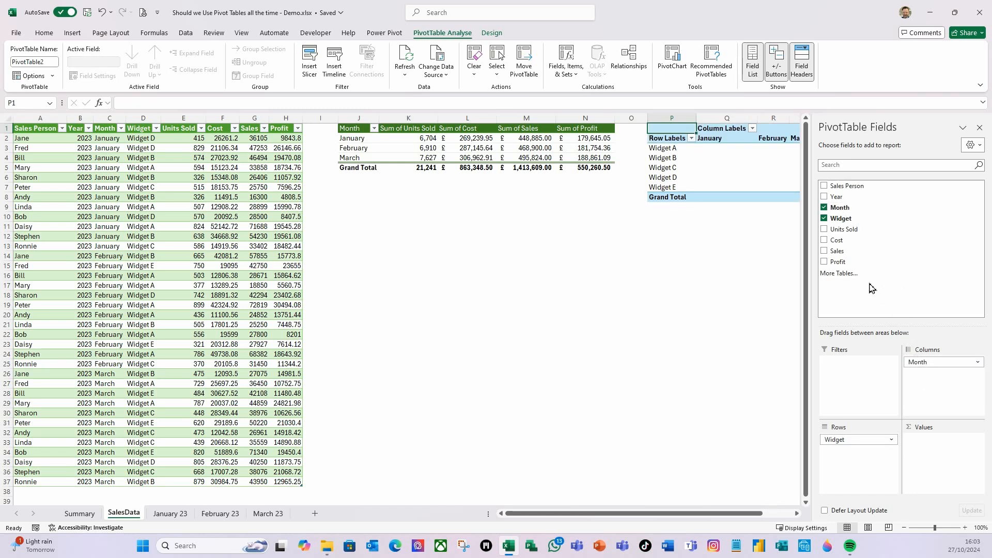
drag(845, 229, 950, 463)
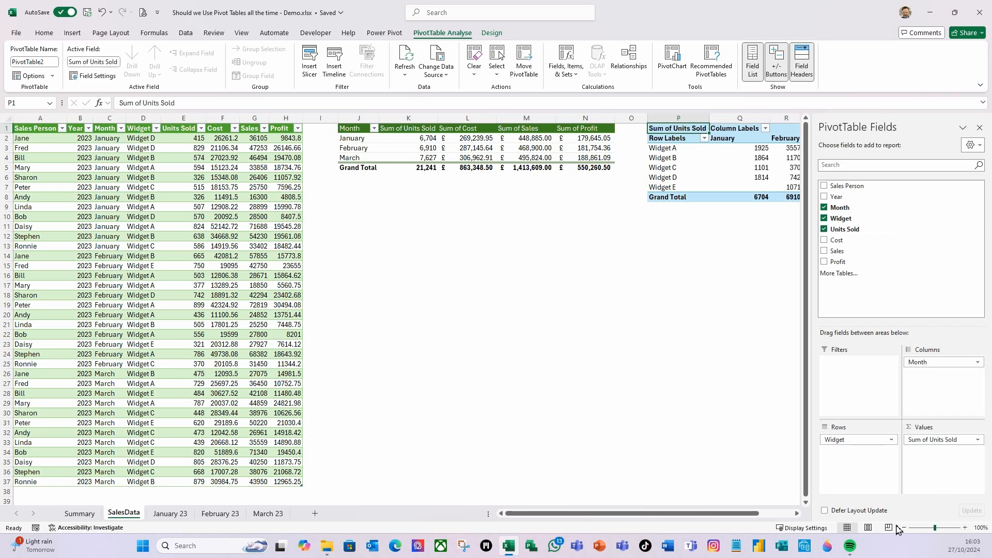
- Apply the green style with dark green headers to the widget PivotTable
click(798, 515)
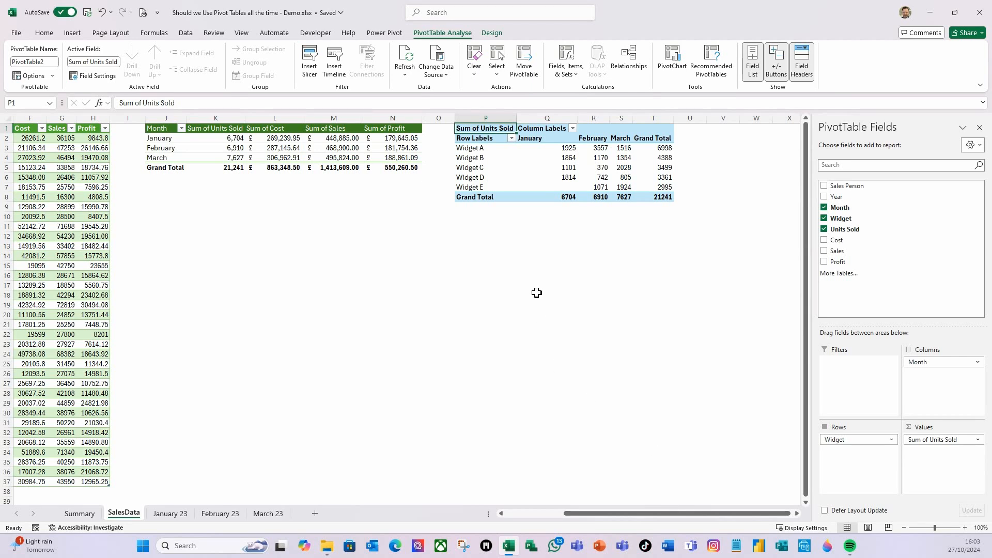
click(491, 33)
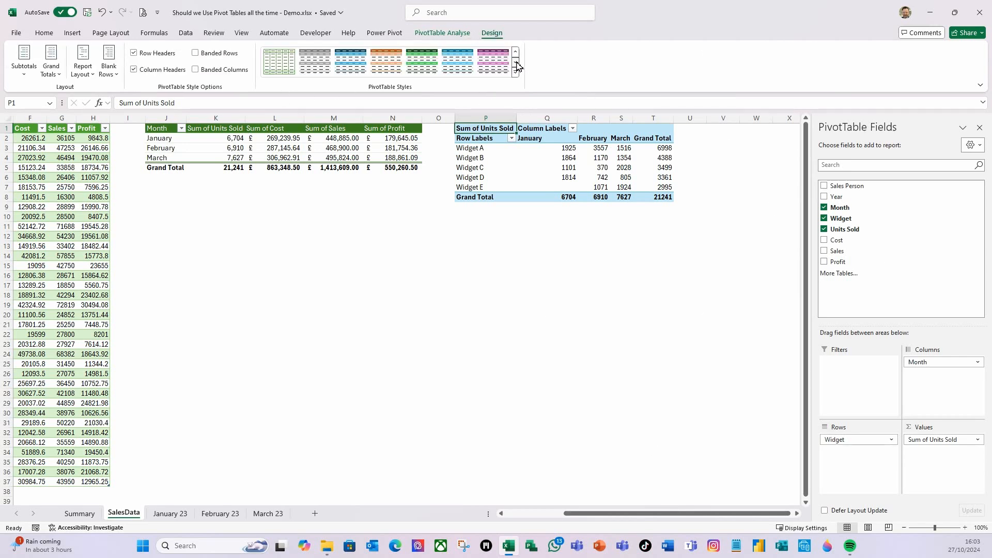
click(279, 61)
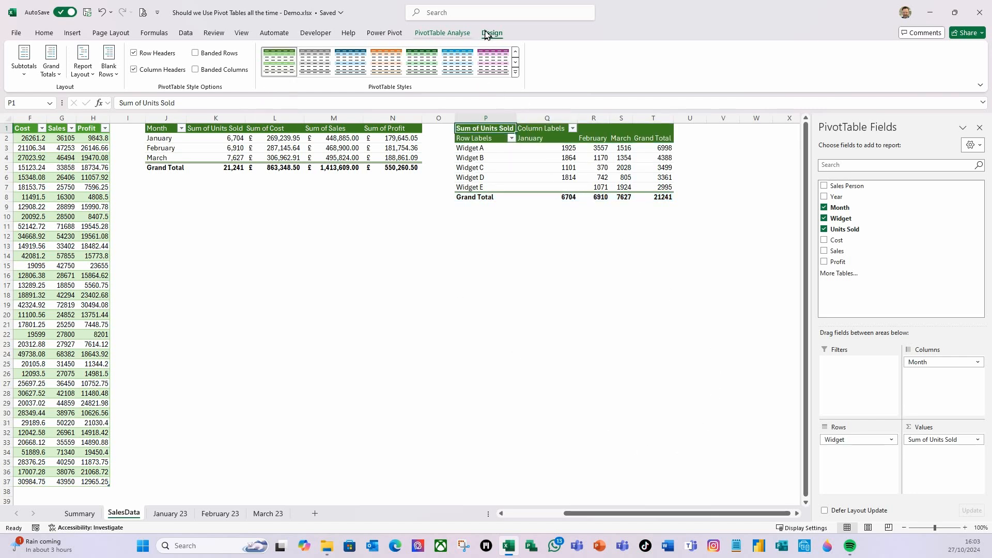
- Show the widget PivotTable in tabular form with grand totals on for columns only
click(82, 61)
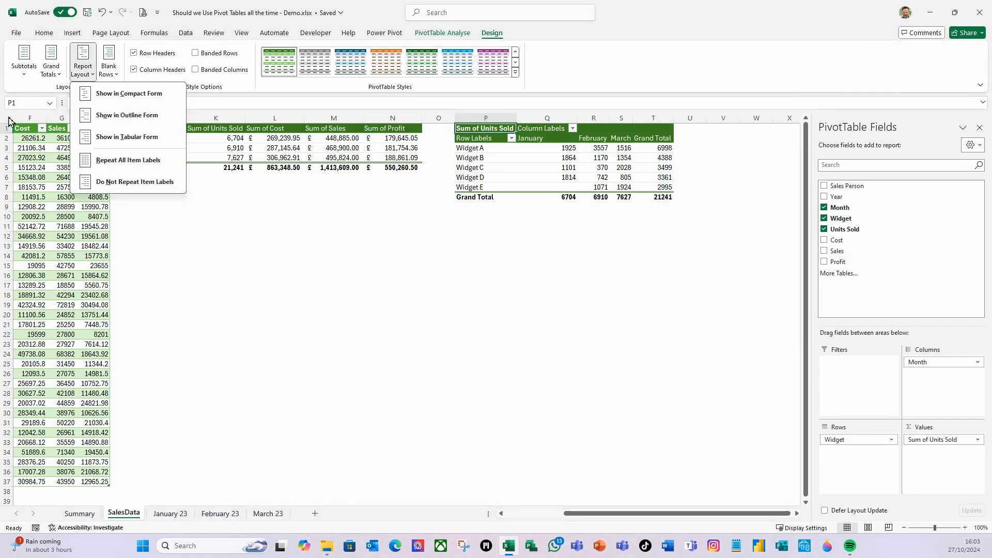
click(93, 141)
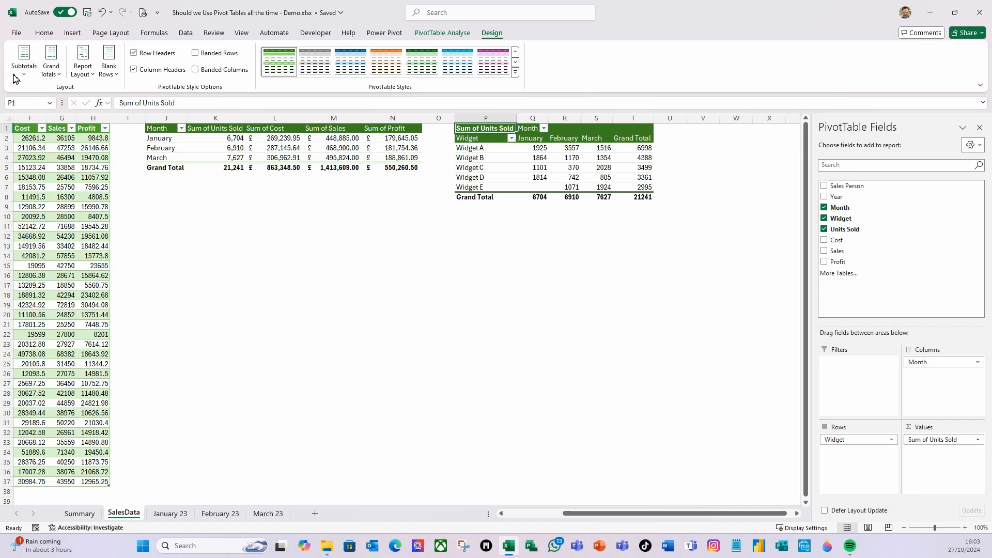
click(57, 76)
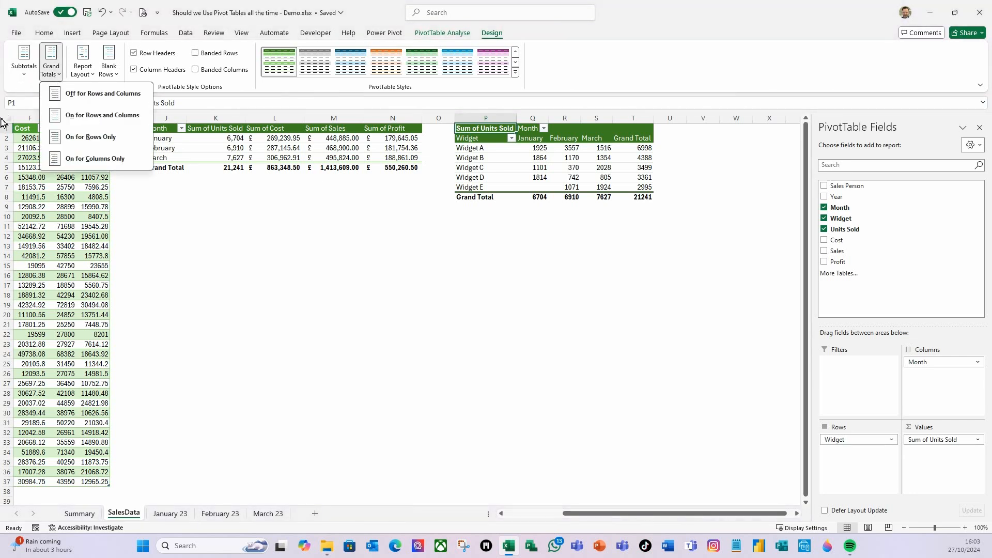
click(78, 162)
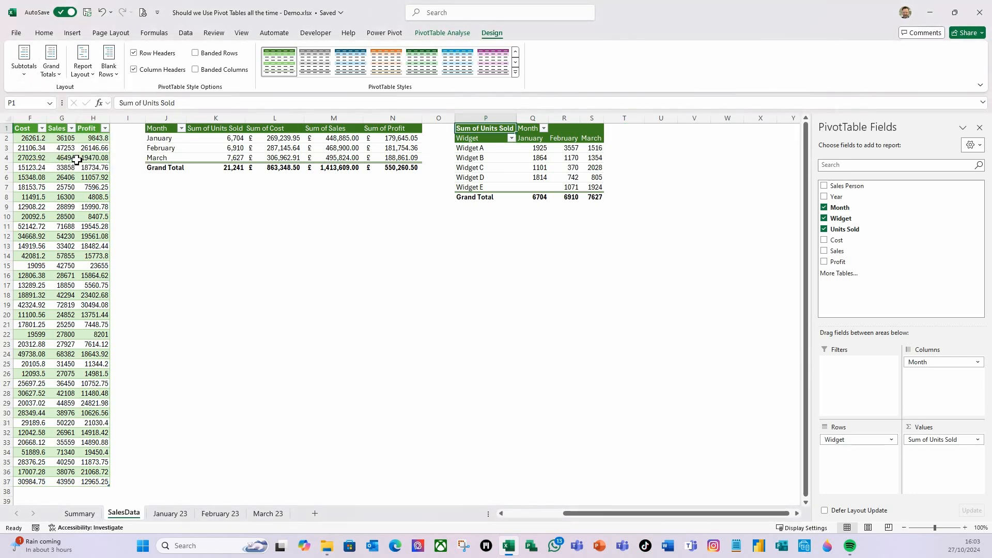
- Set the width of columns Q to AD, from the widget PivotTable's month columns onward, to 15
click(533, 120)
drag(532, 123, 595, 119)
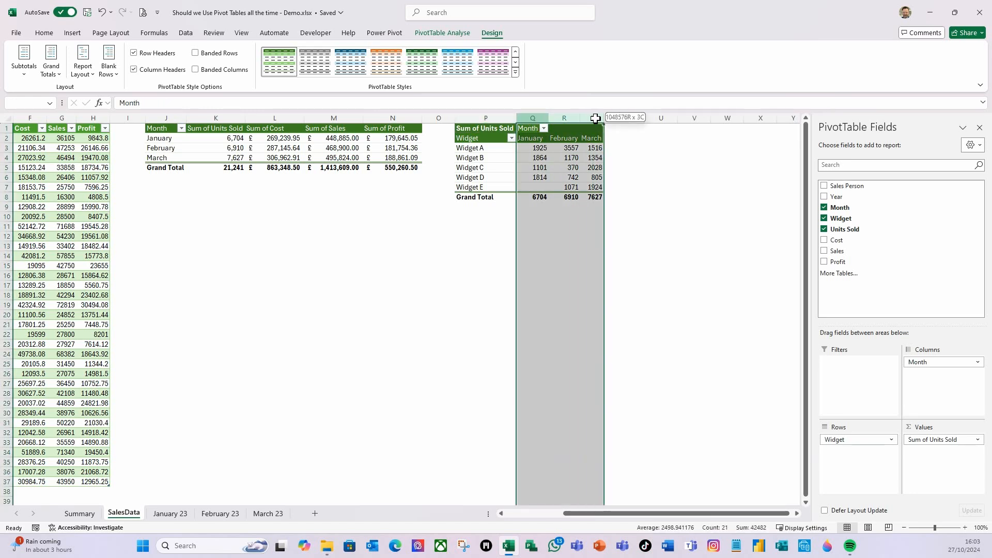
drag(595, 119, 743, 150)
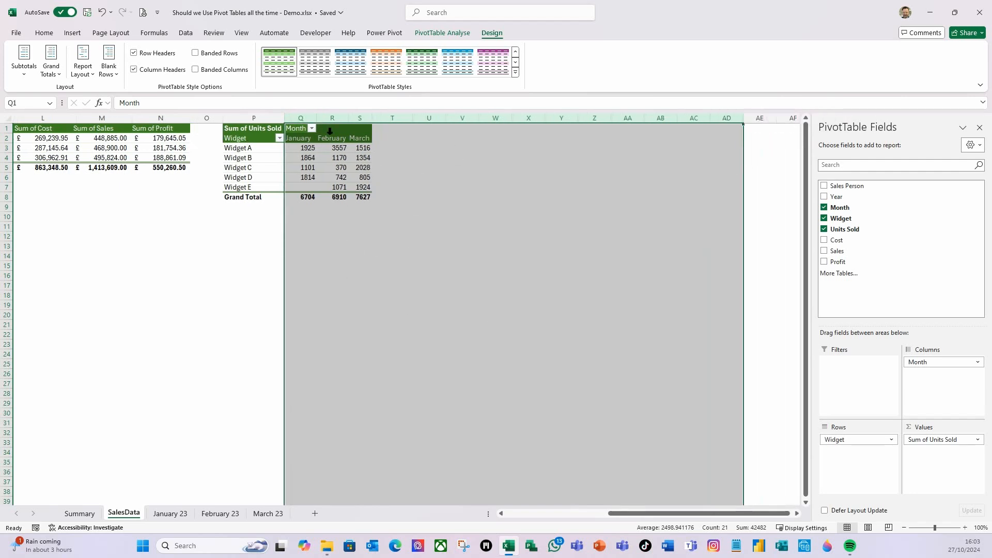
right_click(333, 118)
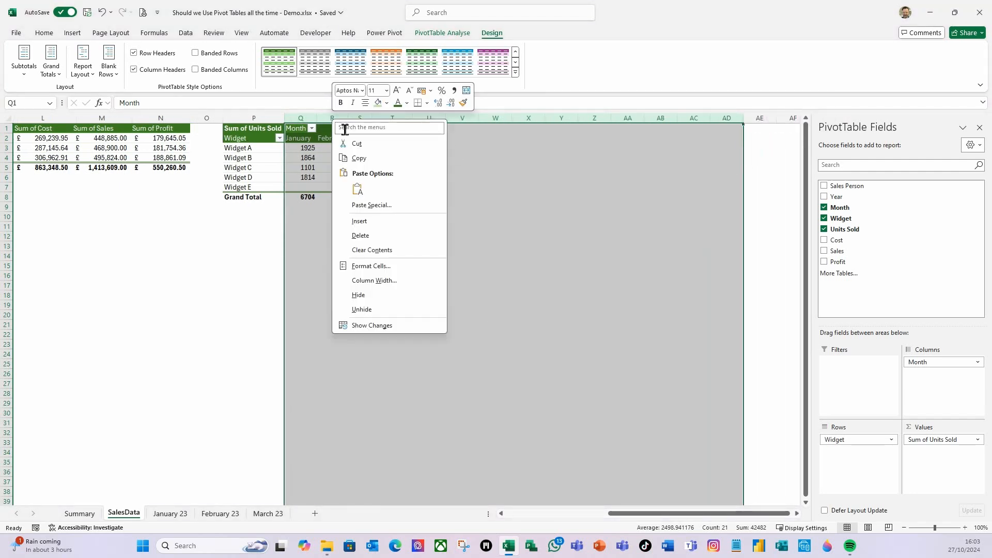
click(374, 279)
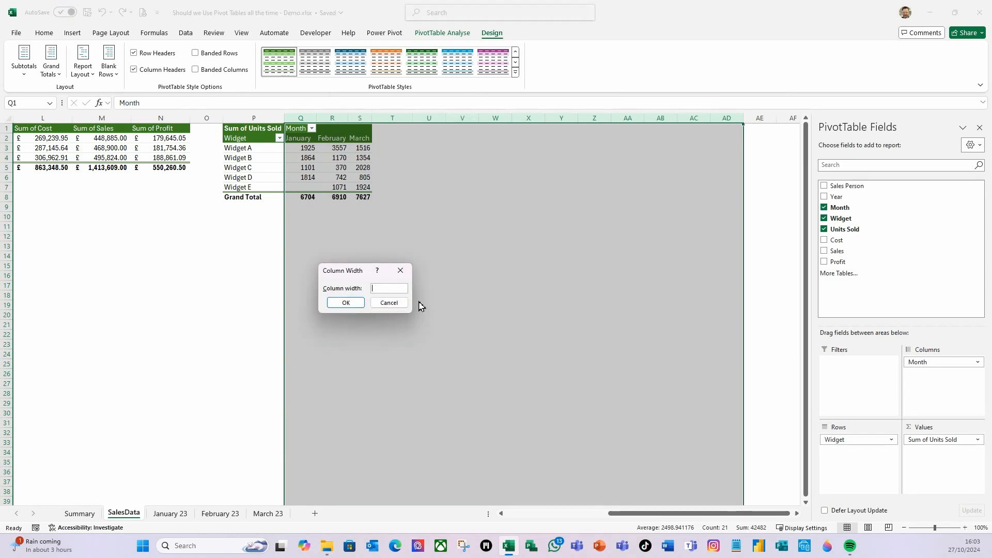
text(15)
key(Return)
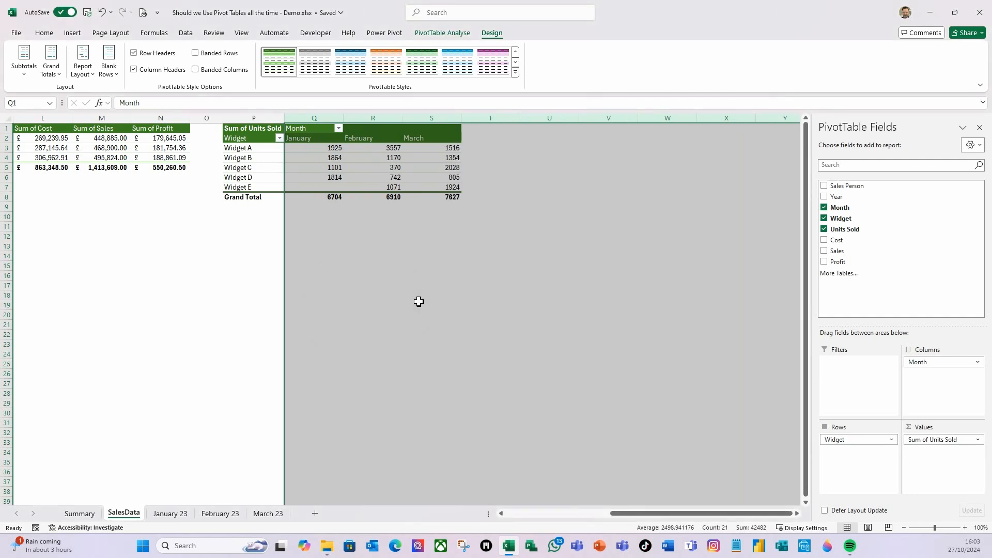
- Turn off auto-fitting column widths on update in the options of the widget PivotTable
click(270, 160)
right_click(272, 160)
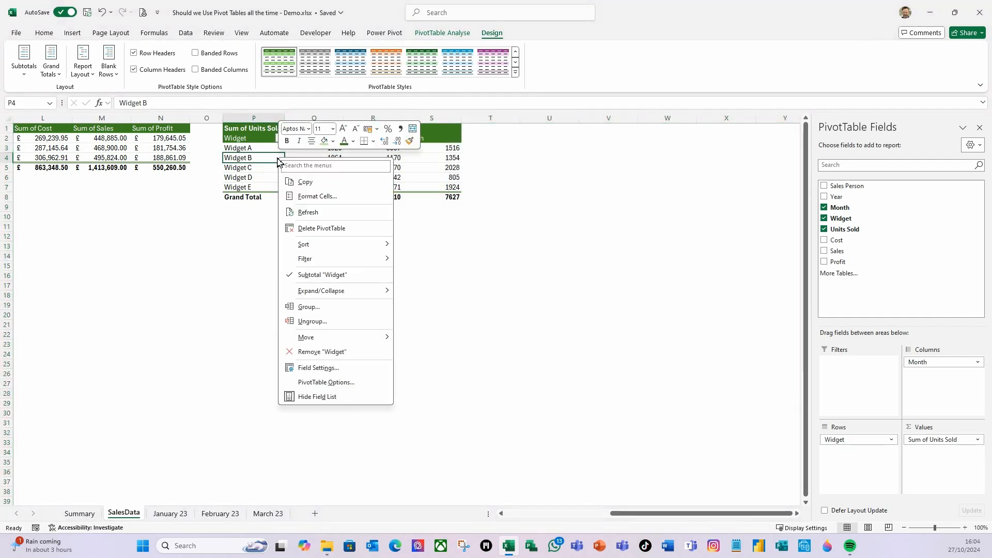
click(316, 383)
click(155, 339)
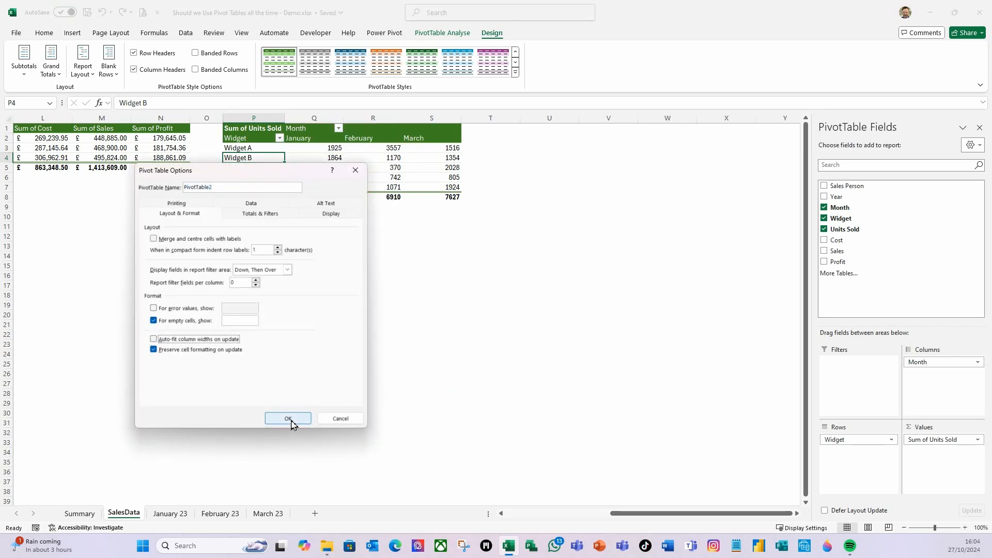
click(289, 420)
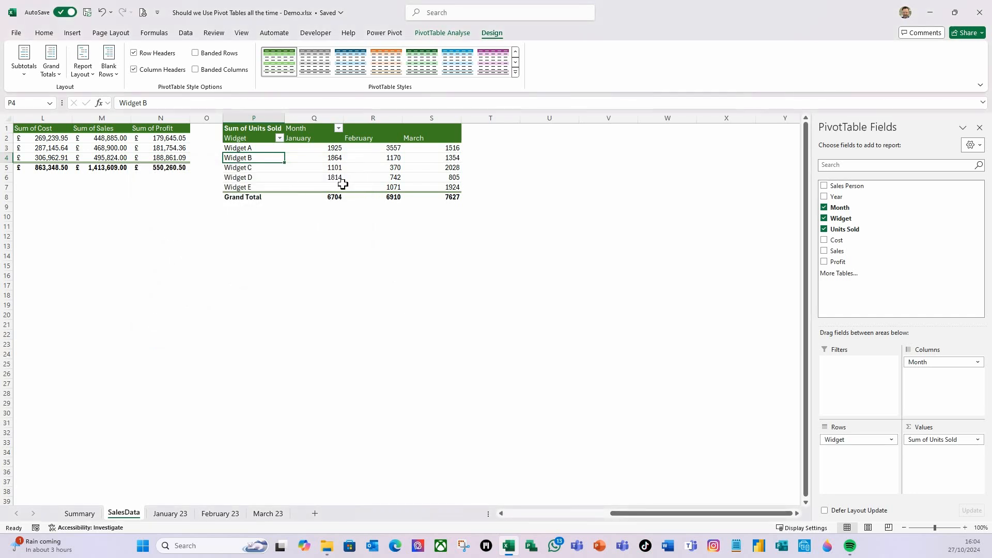
- Hide the PivotTable field list
drag(342, 184, 352, 181)
drag(630, 516, 579, 522)
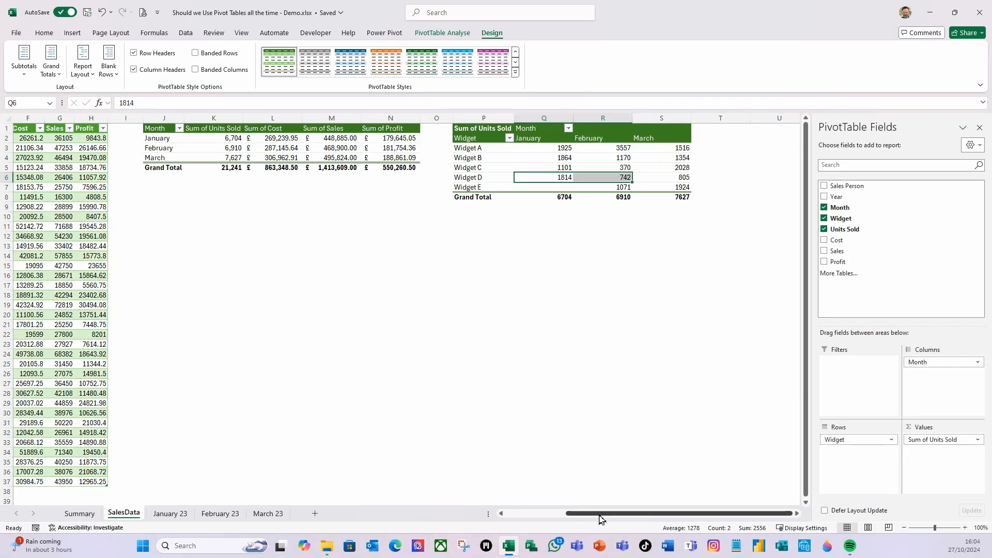
click(979, 129)
drag(698, 520, 625, 516)
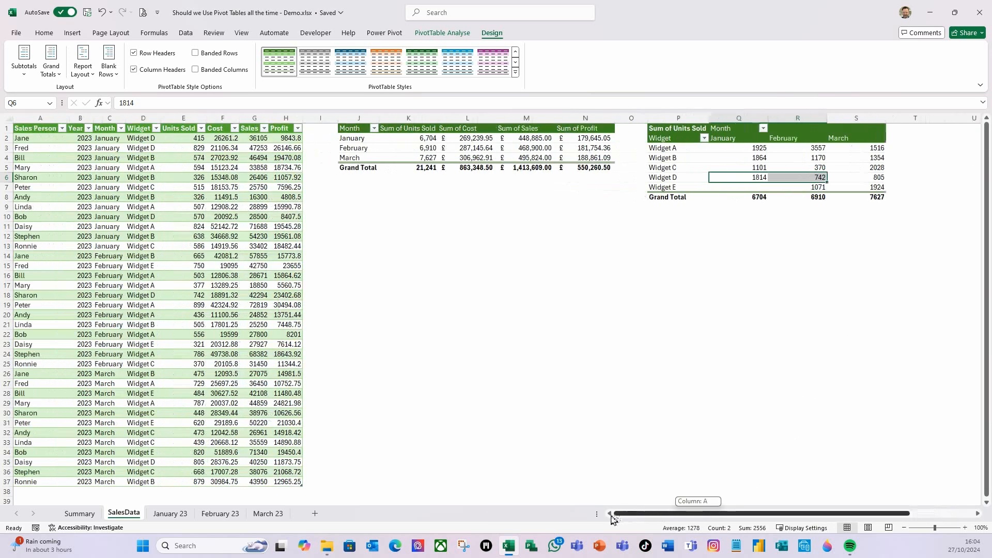
- Enter Month as a header in cell J17, below the month PivotTable
click(358, 255)
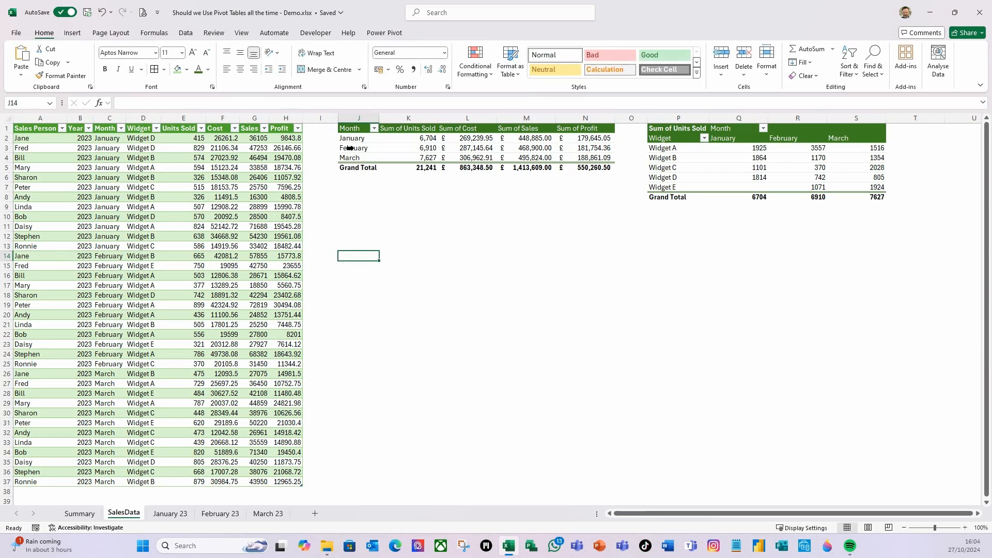
click(352, 295)
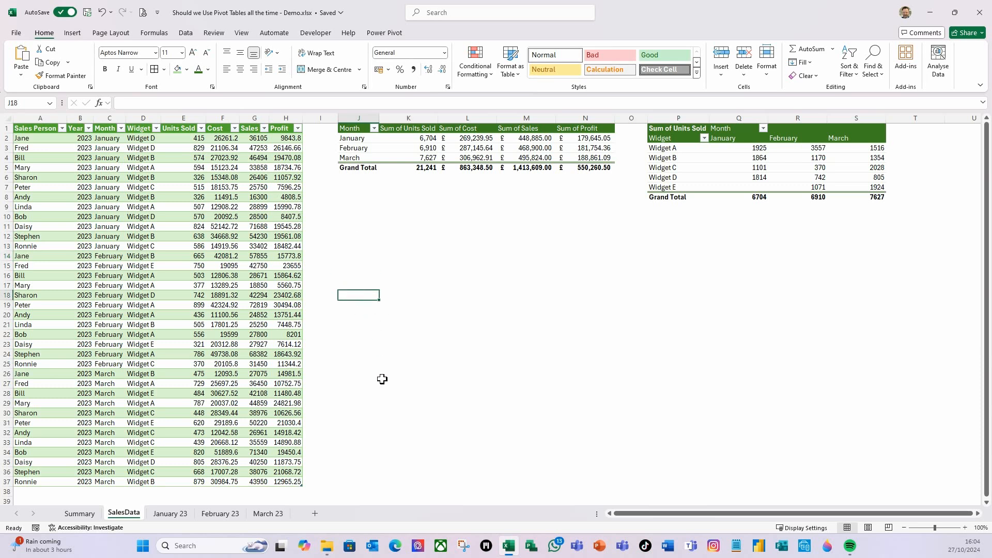
click(353, 285)
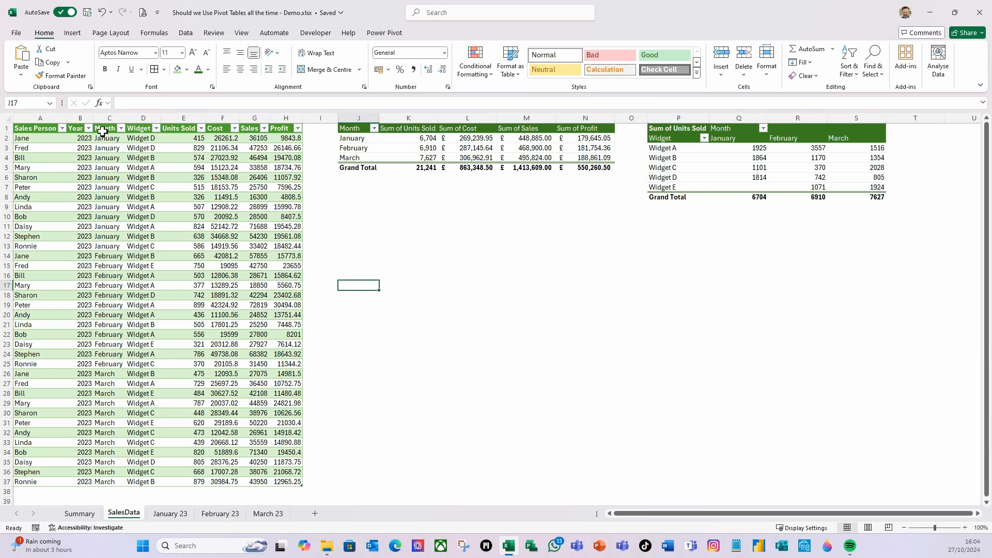
text(Month)
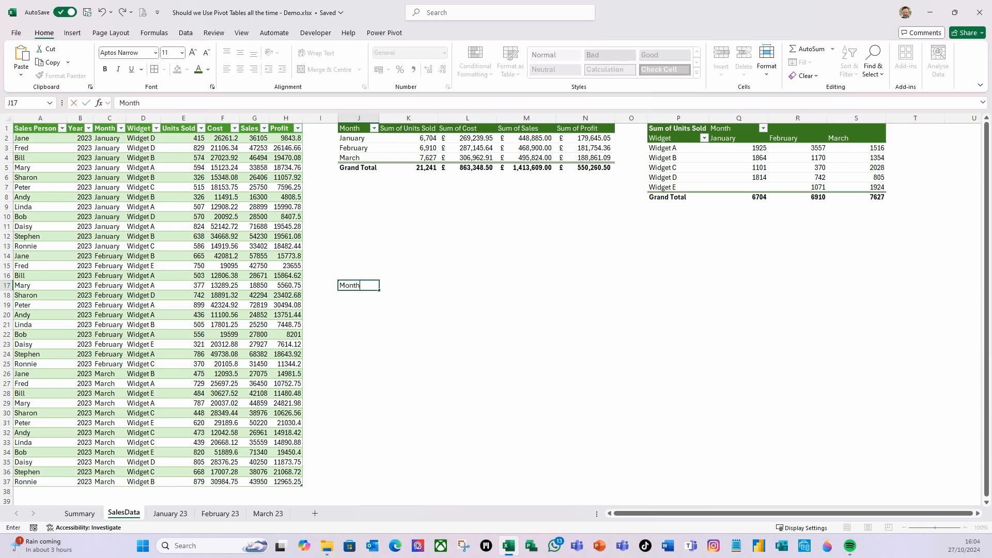
key(Tab)
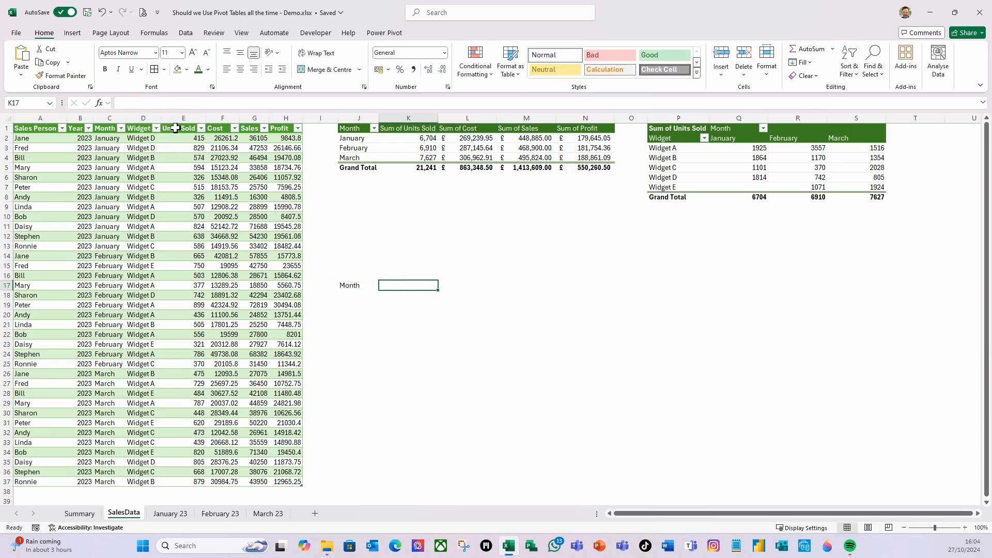
- Copy the Units Sold, Cost, Sales and Profit headers from the SalesData table and paste them as values starting at K17
drag(176, 130, 285, 128)
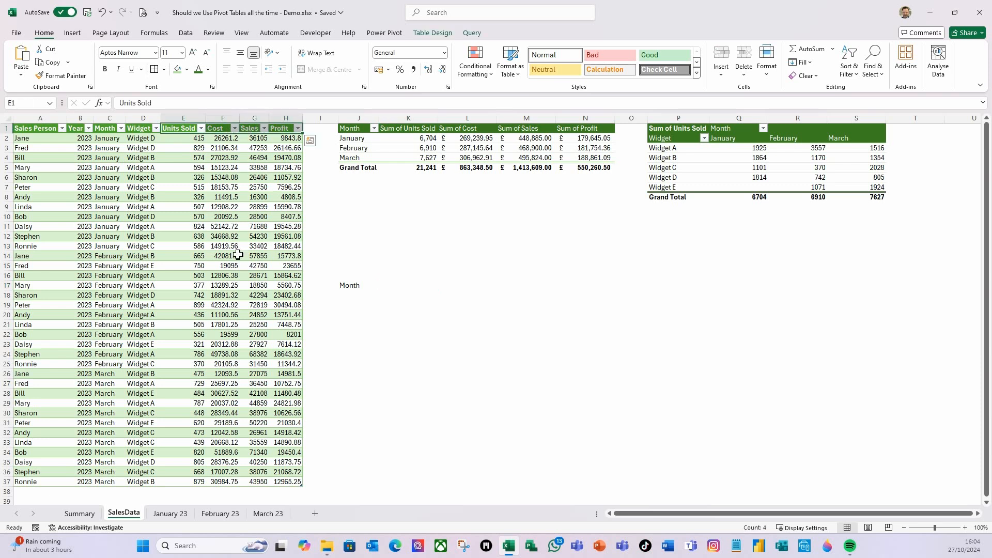
key(ctrl+c)
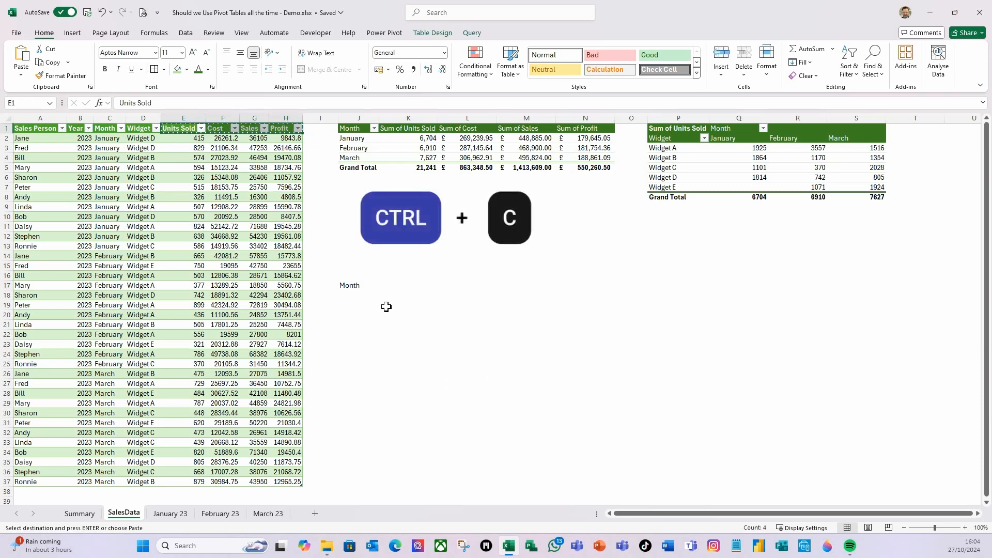
click(391, 285)
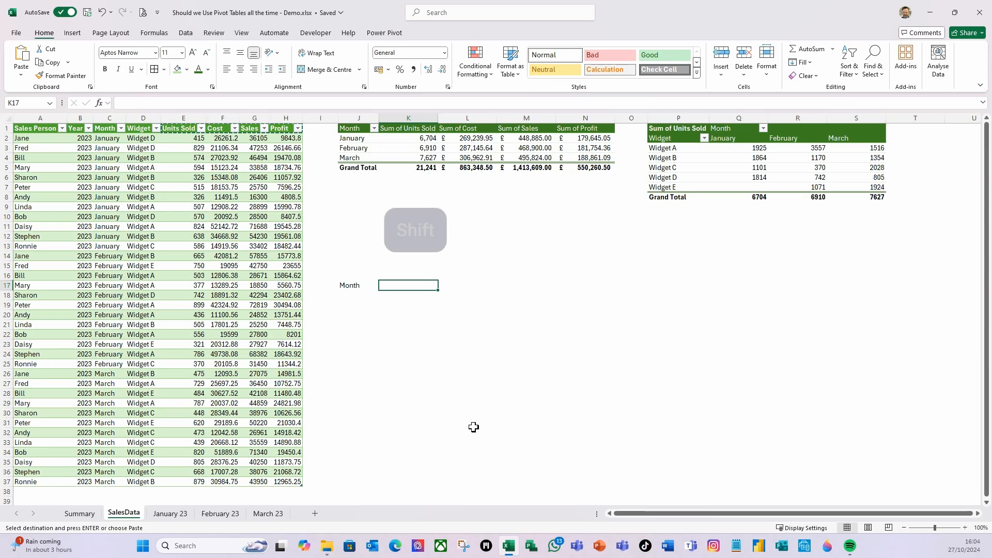
key(ctrl+shift+v)
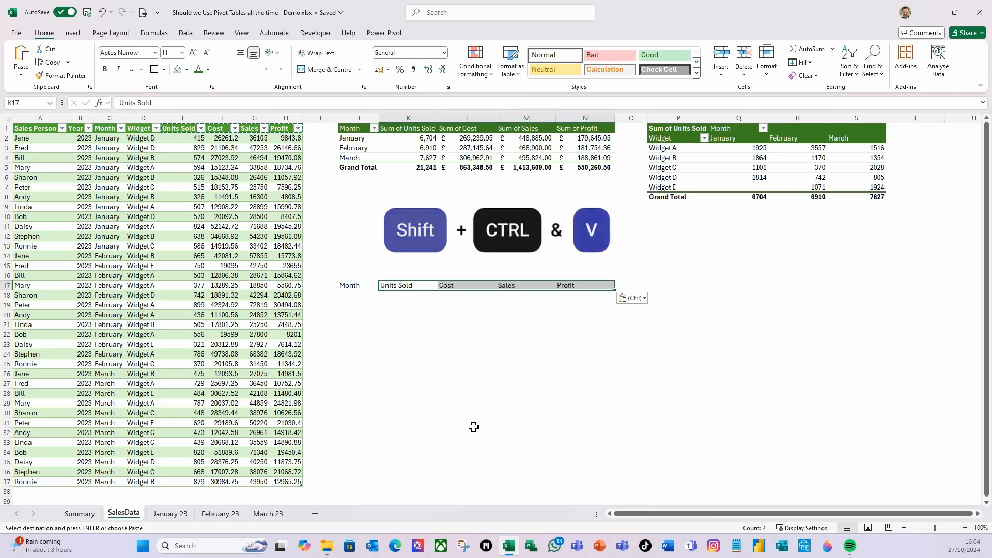
click(423, 335)
- Format the header cells J17:N17 with a dark green fill and bold white text
drag(364, 286, 562, 282)
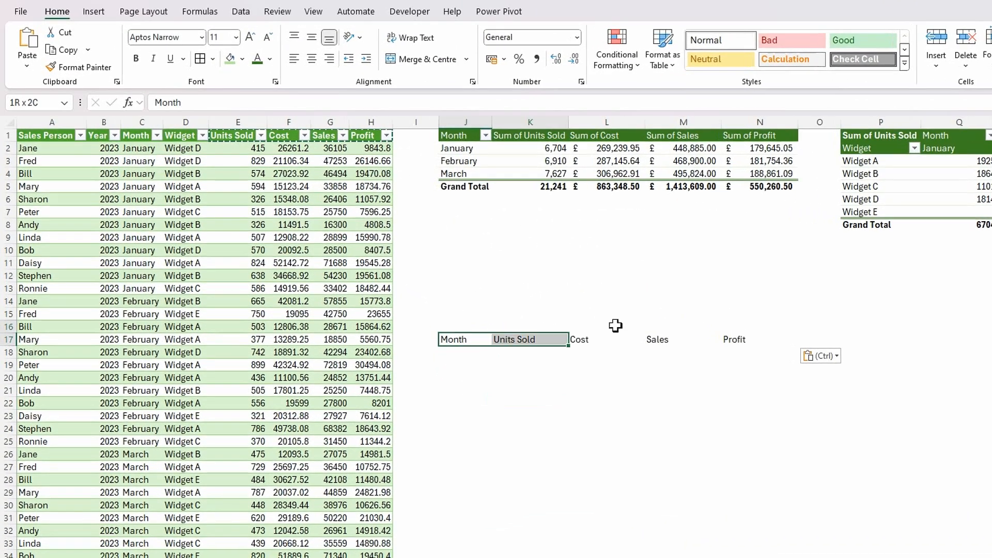
drag(731, 336, 731, 338)
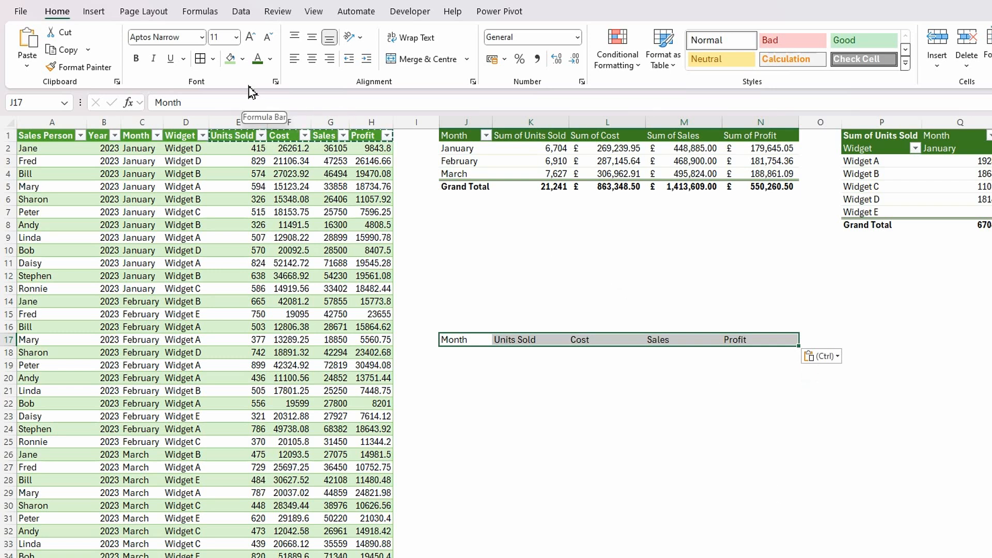
click(243, 59)
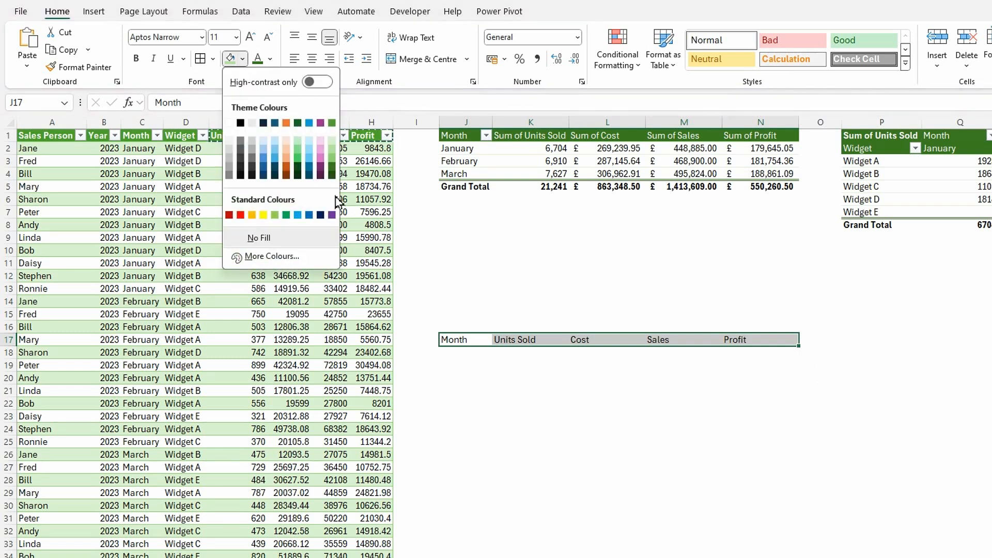
click(332, 167)
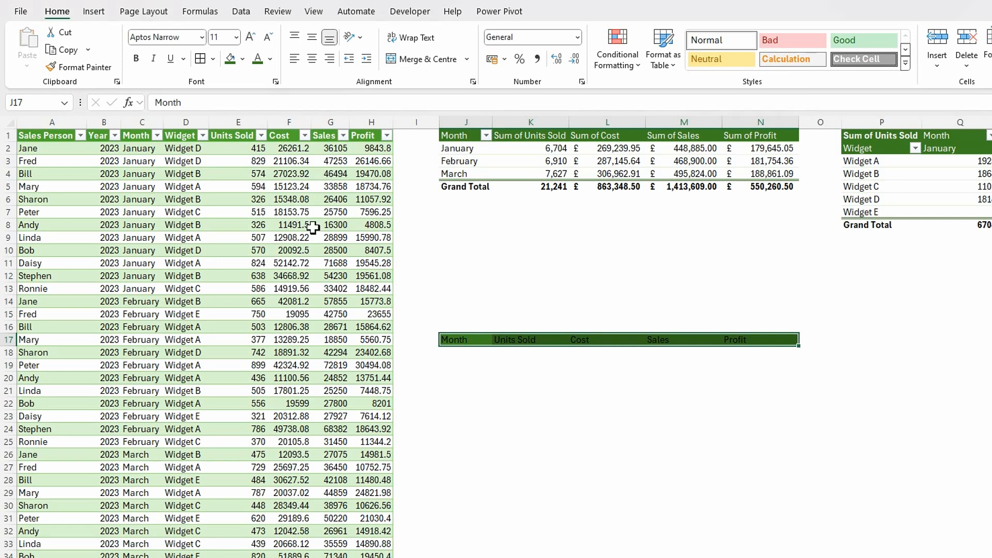
click(270, 59)
click(279, 144)
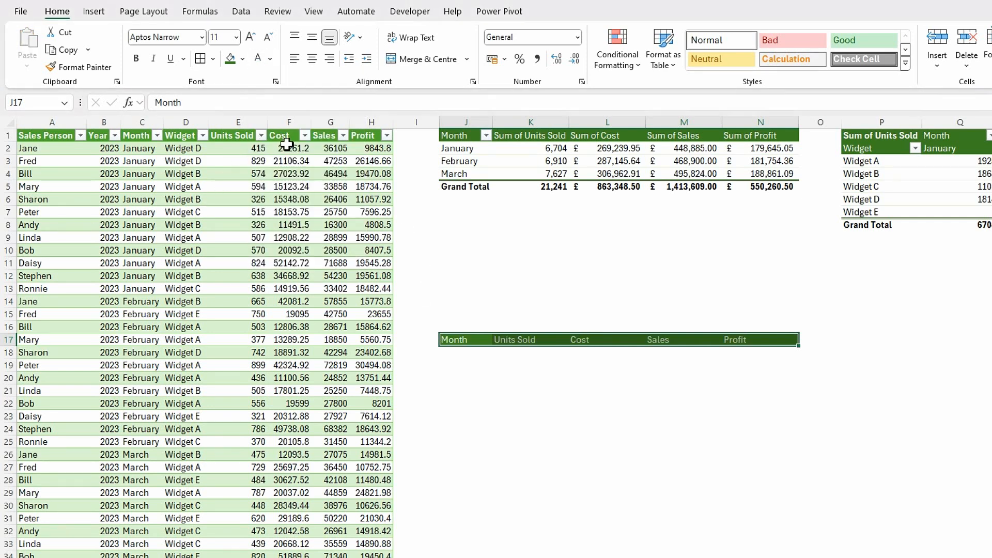
click(136, 58)
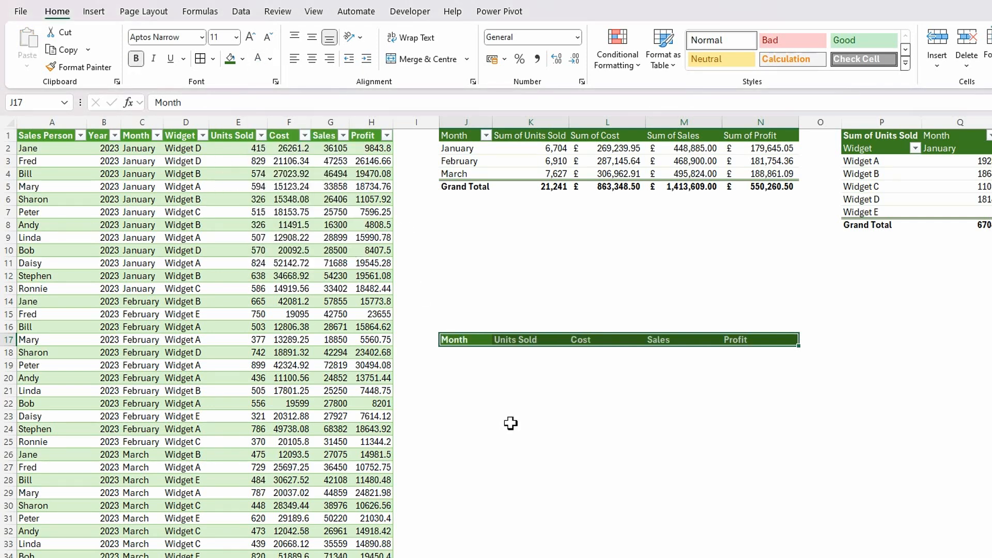
- Centre the Units Sold, Cost, Sales and Profit headers in K17:N17 horizontally
click(530, 368)
drag(516, 340, 749, 346)
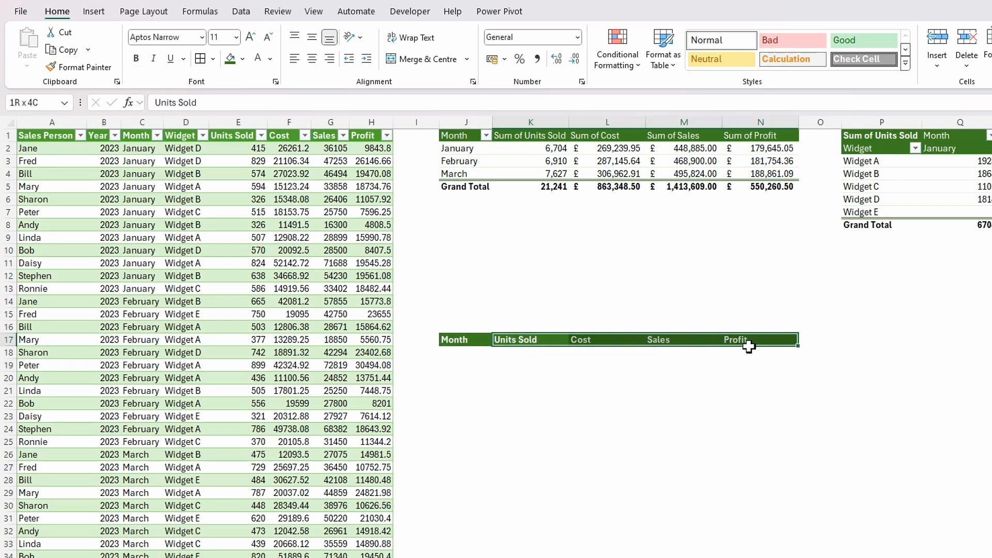
click(312, 60)
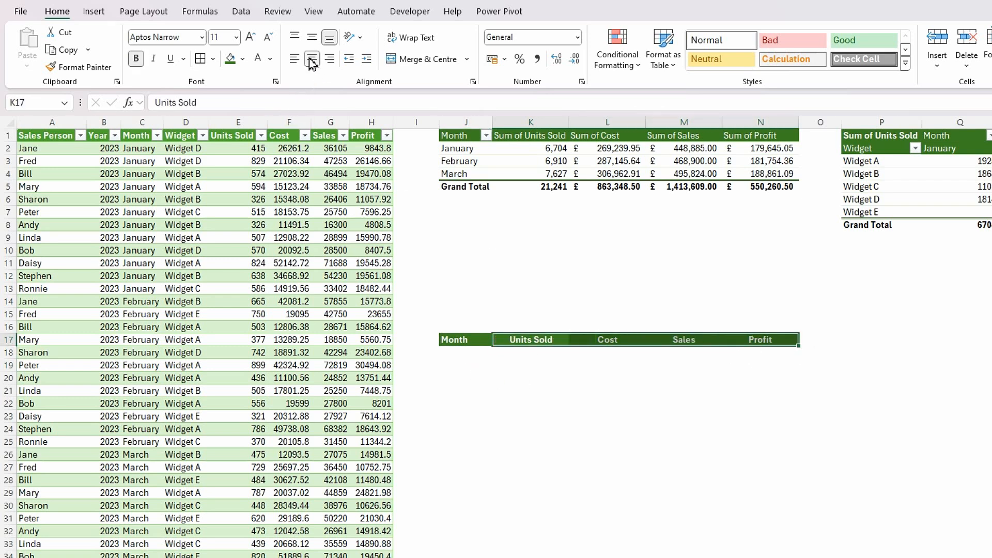
click(640, 379)
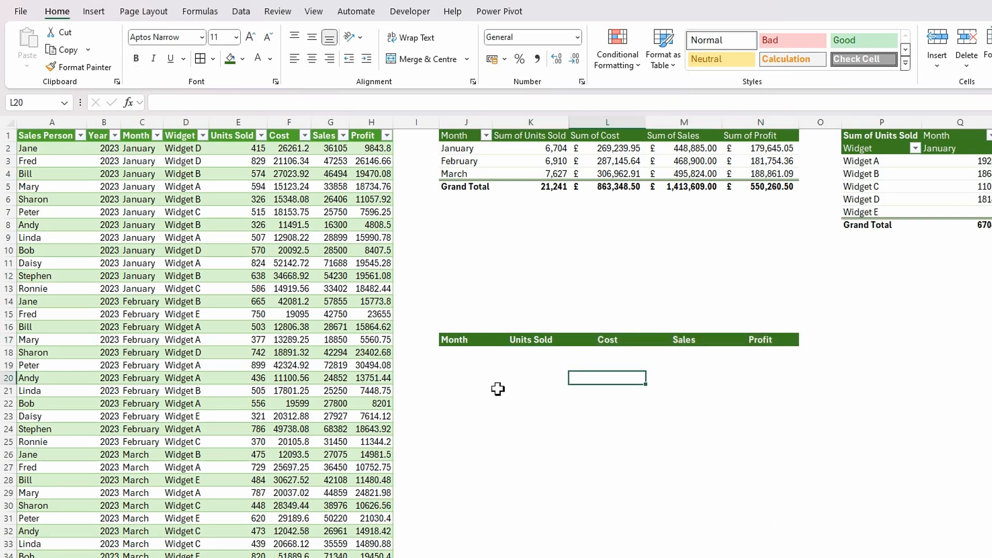
- List the distinct months from cell J18 down with the formula =UNIQUE(SalesData[Month])
click(445, 355)
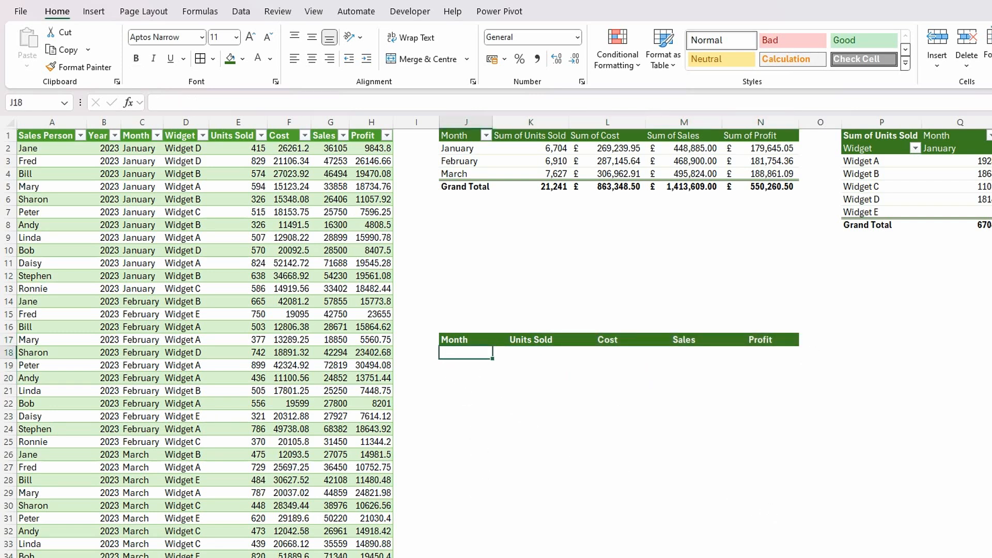
text(=)
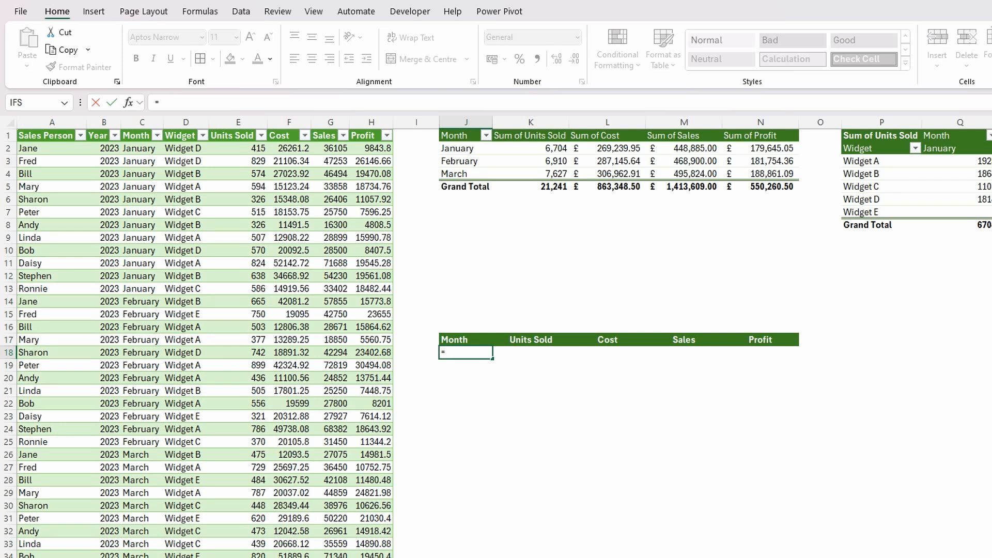
text(un)
double_click(474, 389)
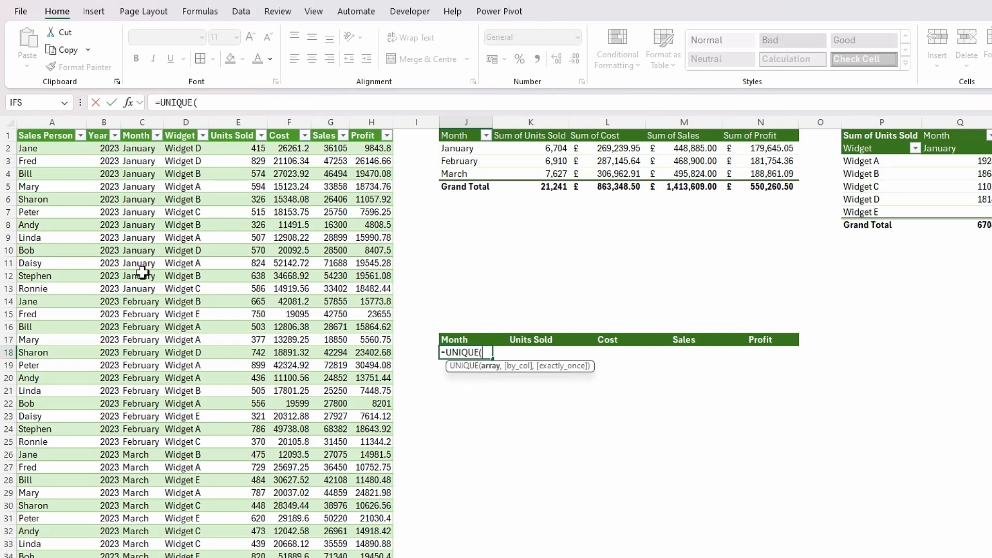
click(142, 131)
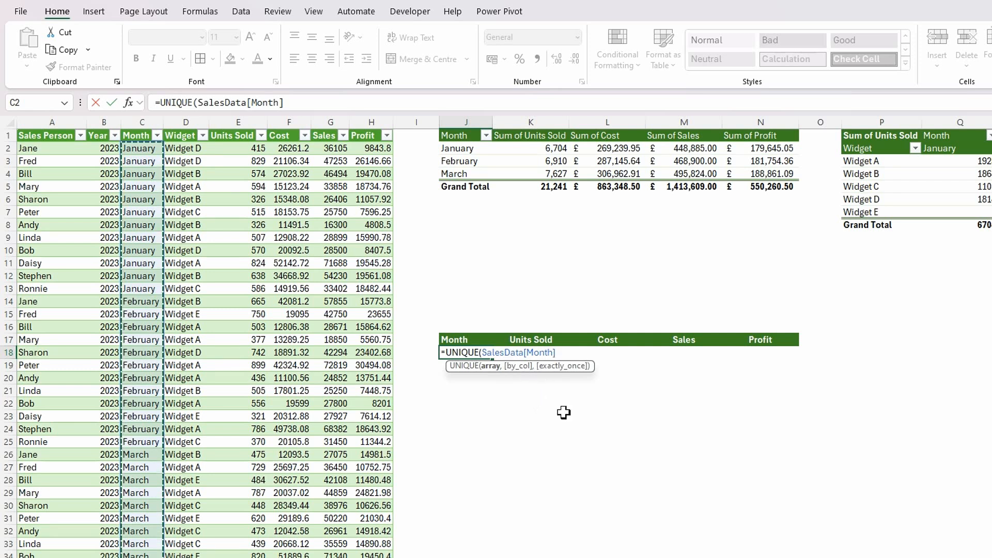
text())
key(Return)
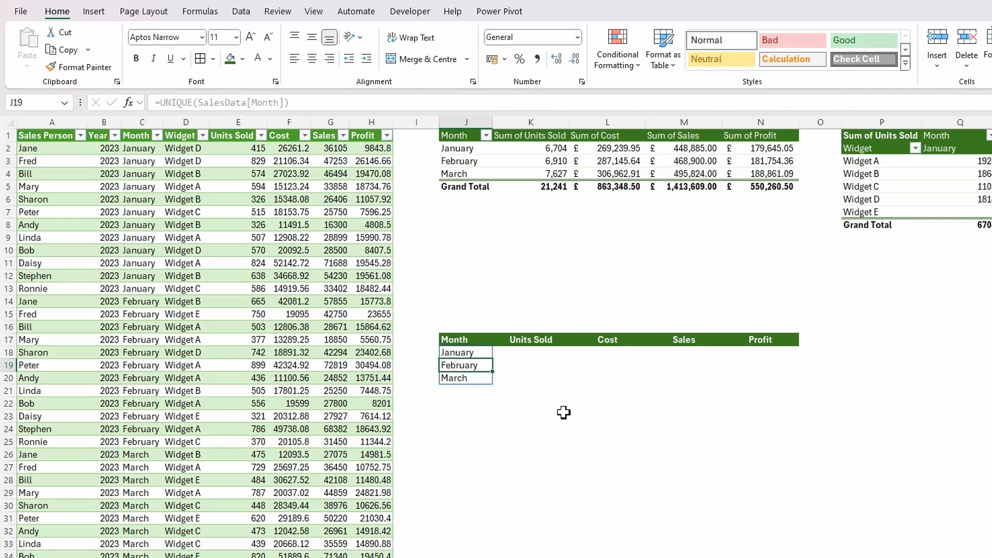
click(541, 480)
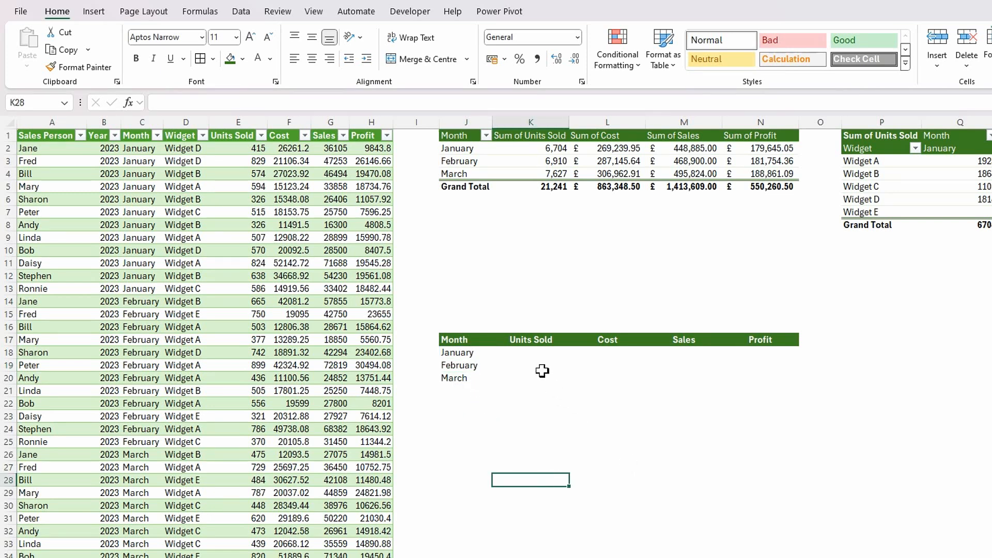
- Start a SUMIFS formula in K18 with SalesData[Units Sold] as the sum range and SalesData[Month] as the first criteria range
click(526, 351)
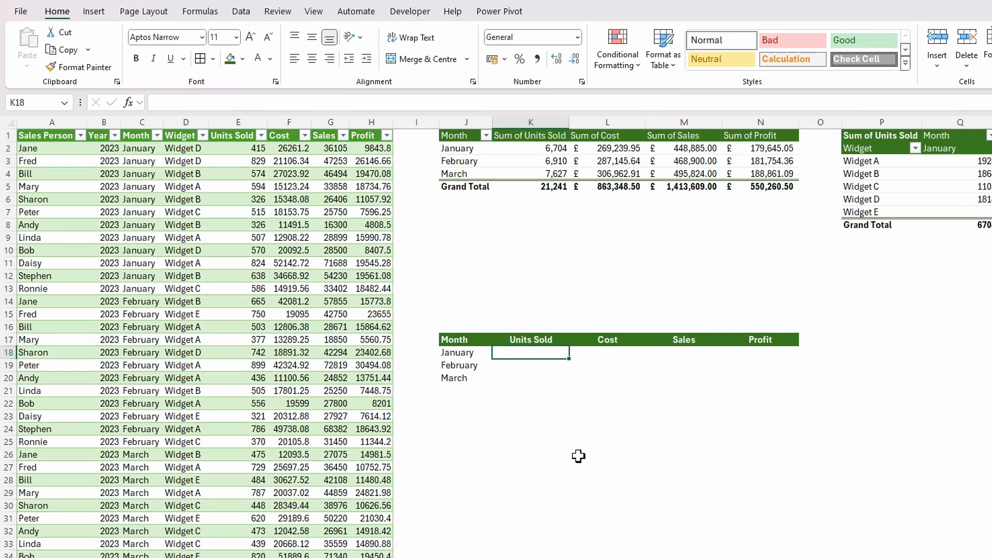
text(=sumifs)
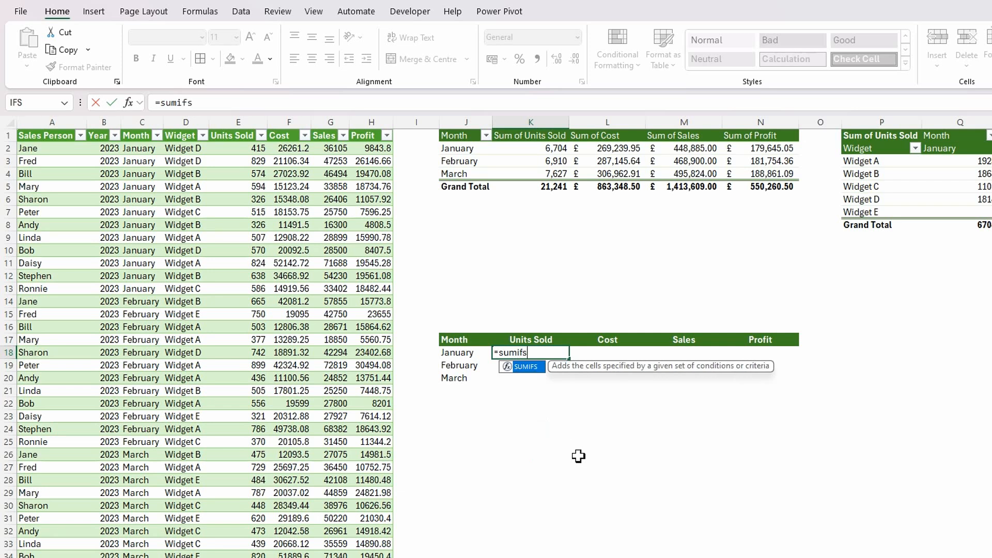
key(Tab)
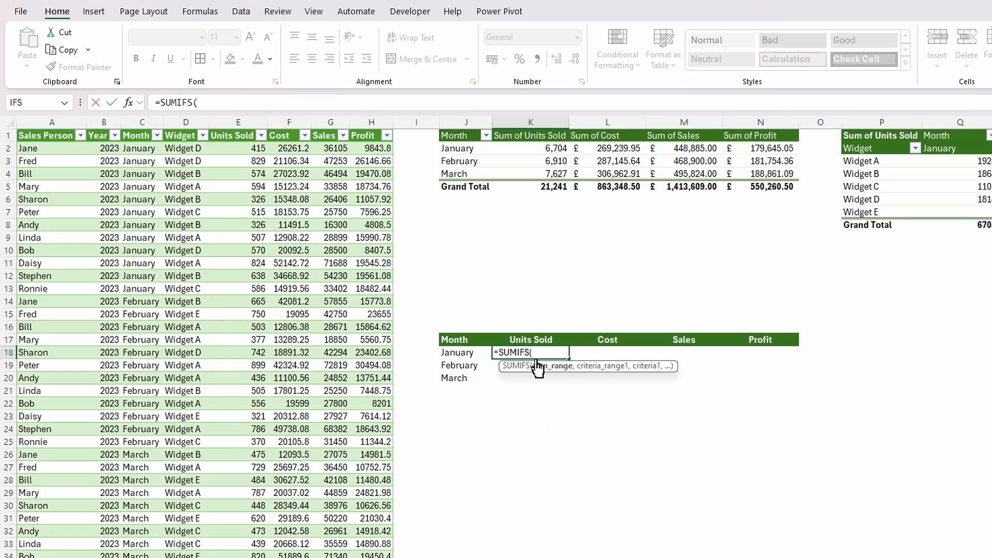
click(231, 135)
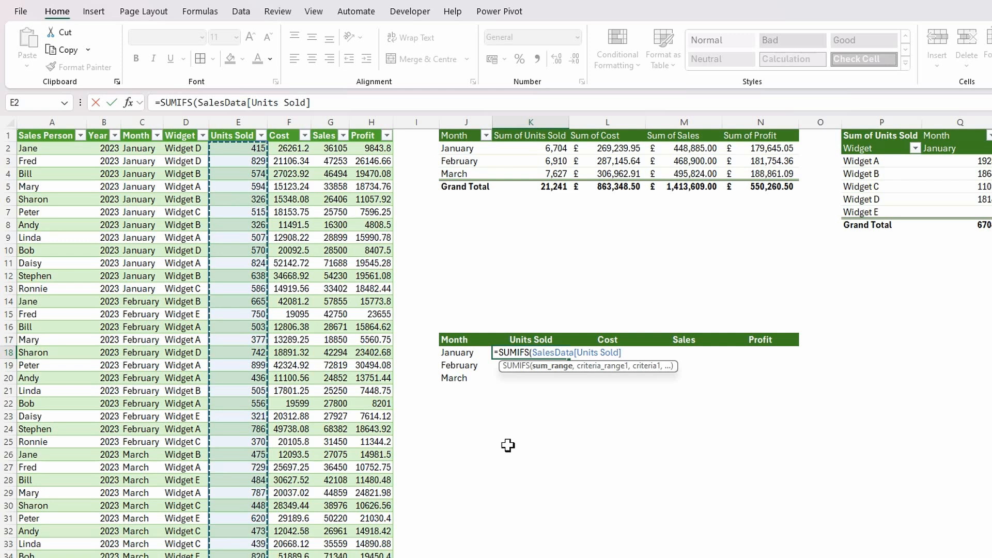
text(,)
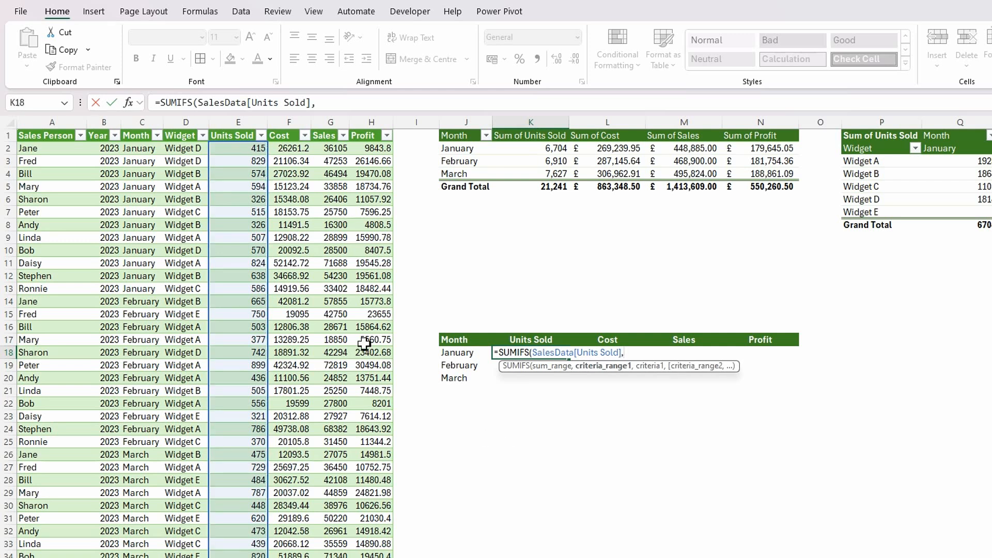
click(140, 130)
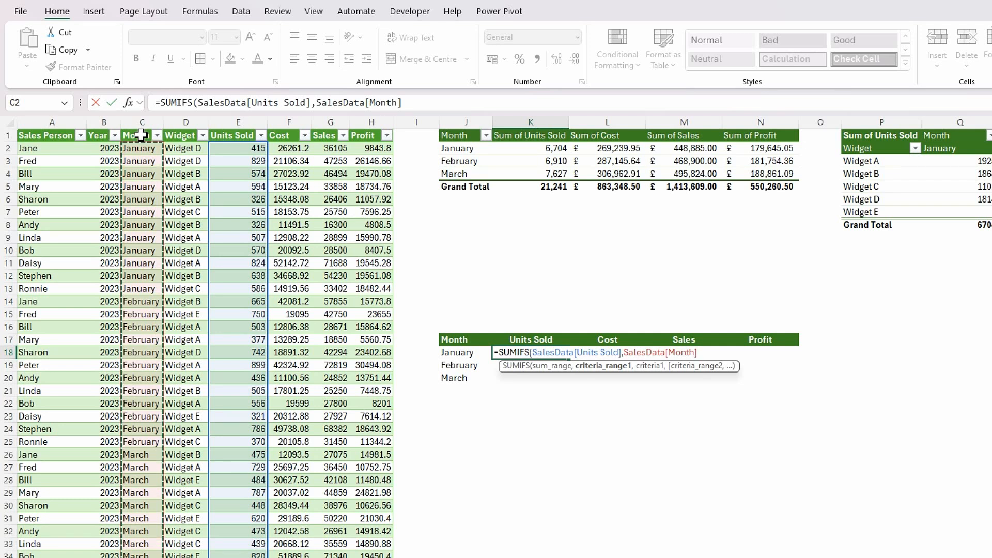
- Make the criteria range in the K18 formula absolute by rewriting it as SalesData[[Month]:[Month]]
key(F2)
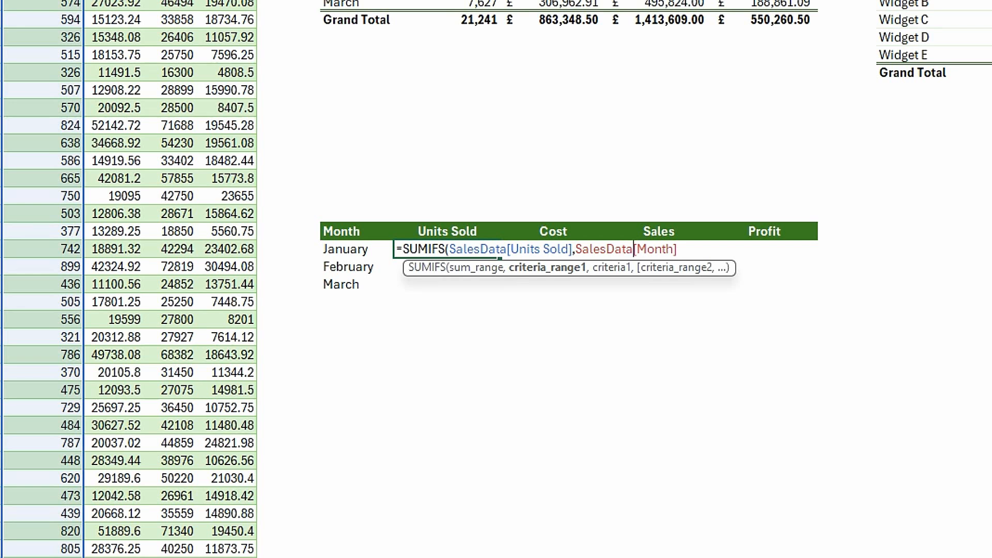
text([)
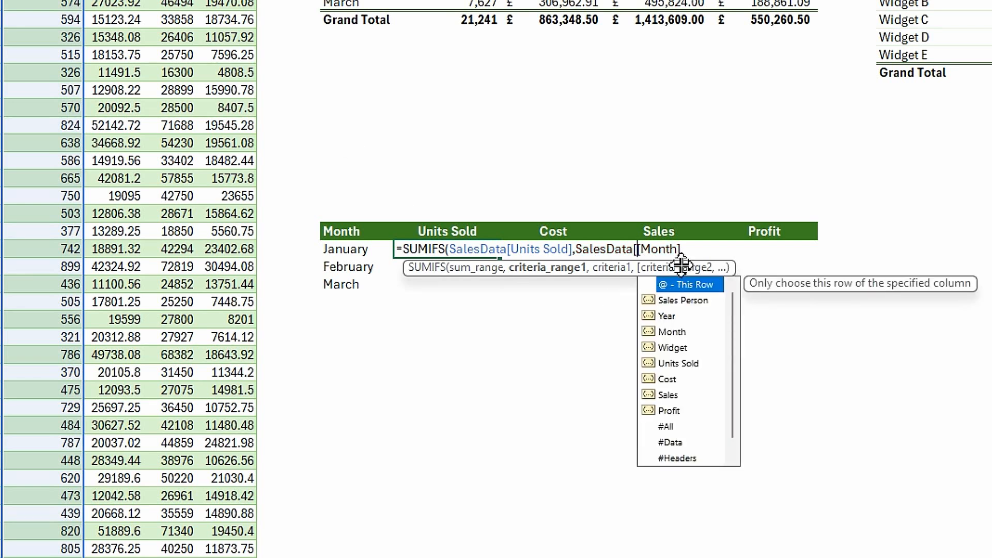
click(688, 249)
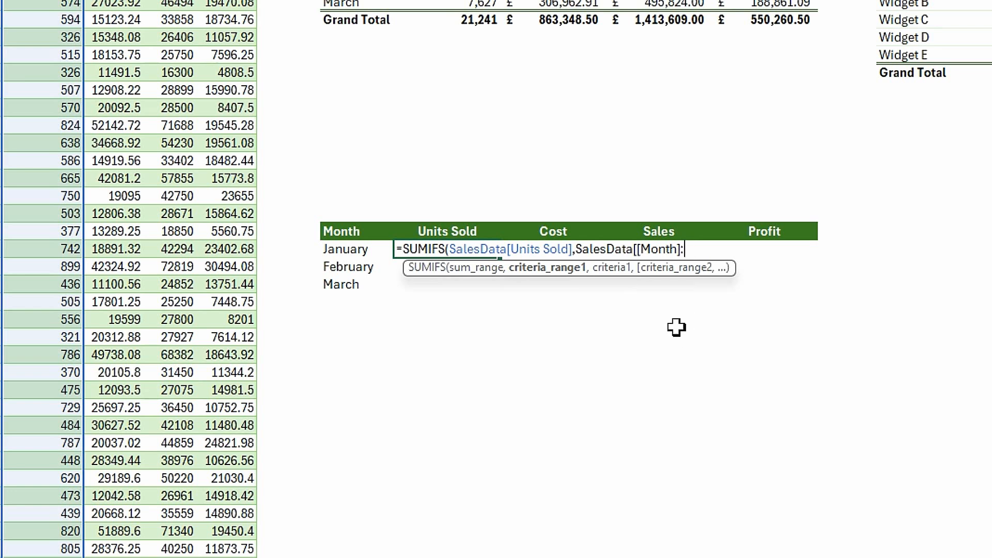
text([)
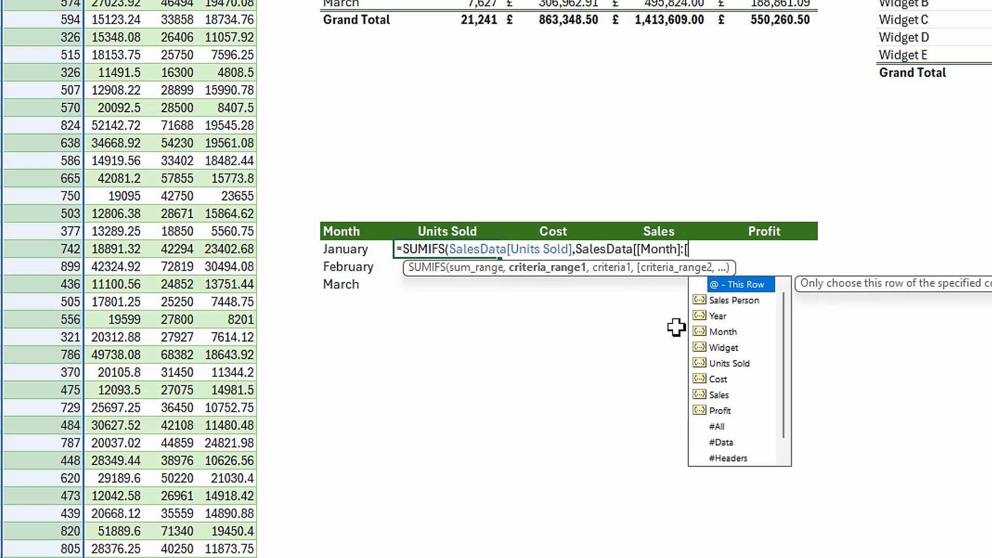
click(712, 330)
double_click(711, 330)
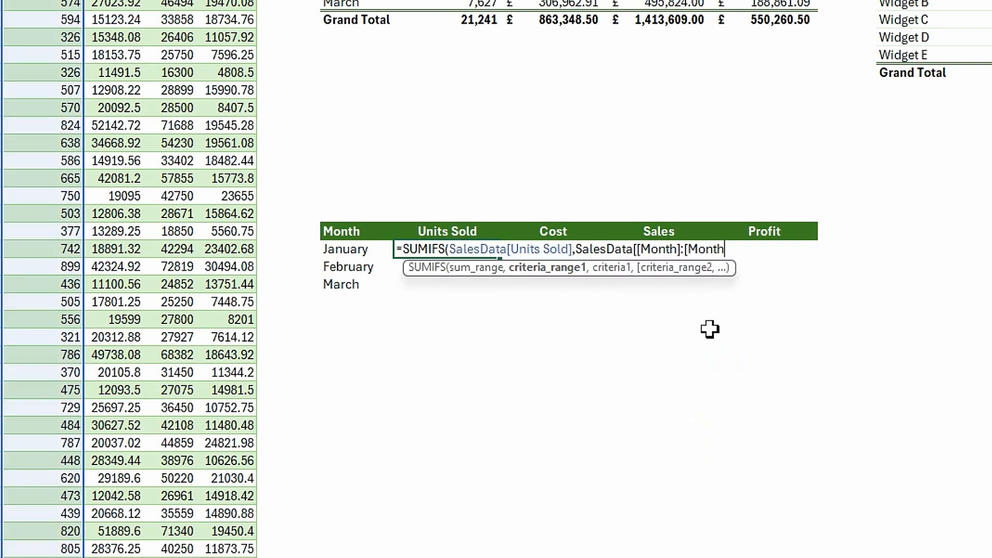
text(]])
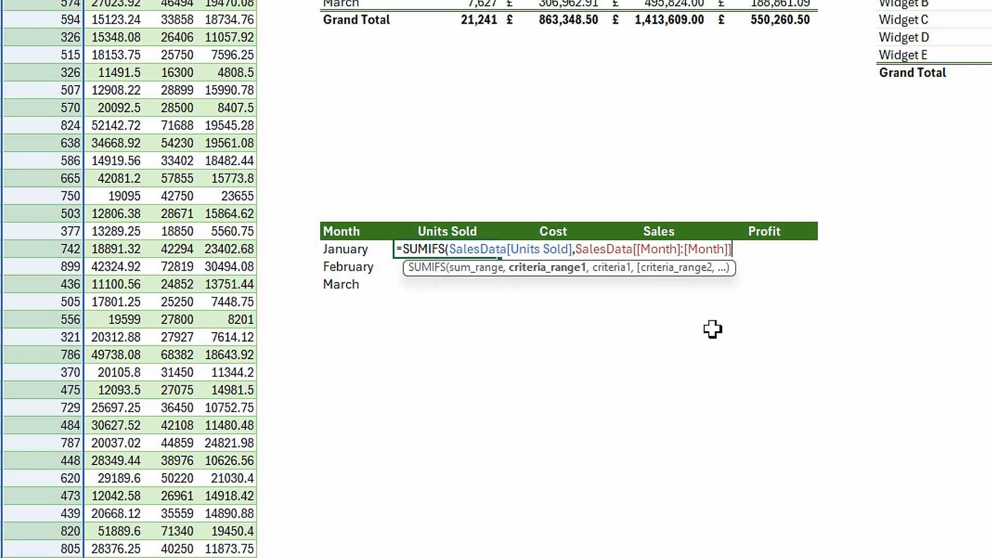
text(,)
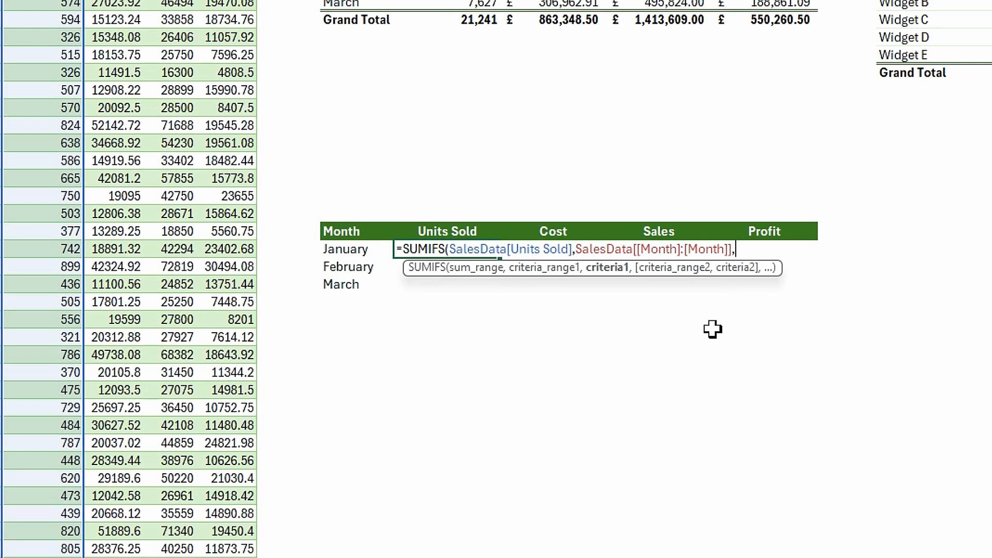
- Use the spilled month list J18# as the SUMIFS criterion and complete the formula in K18
click(344, 252)
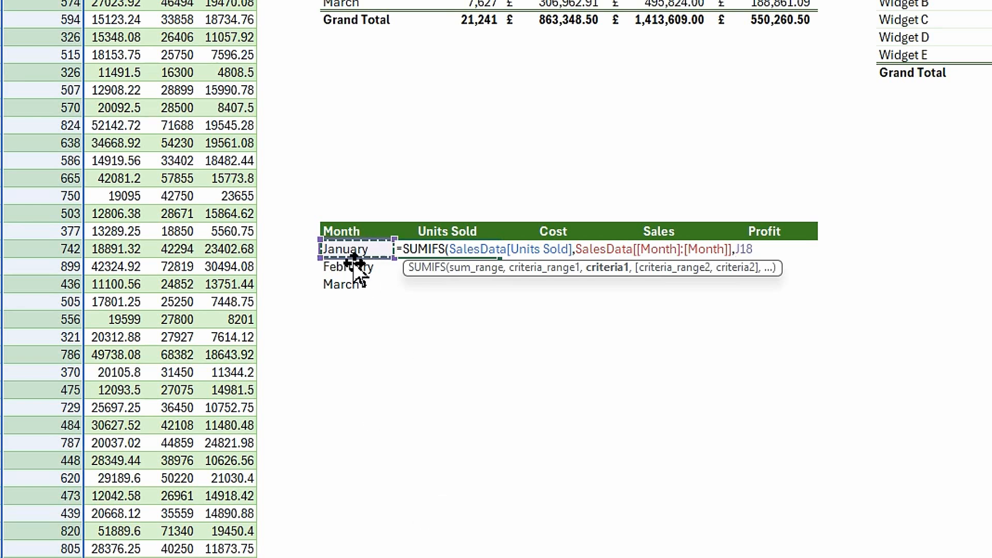
text(#)
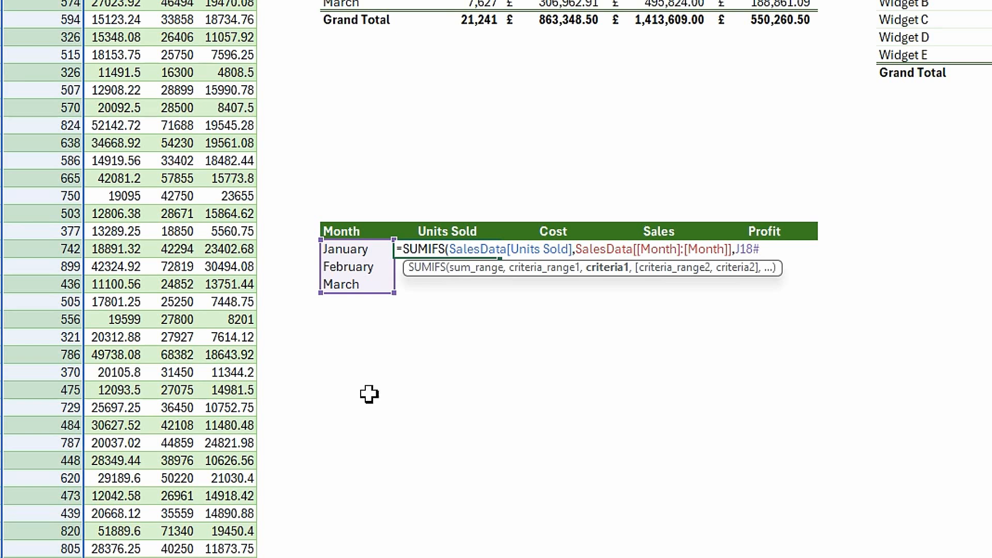
text())
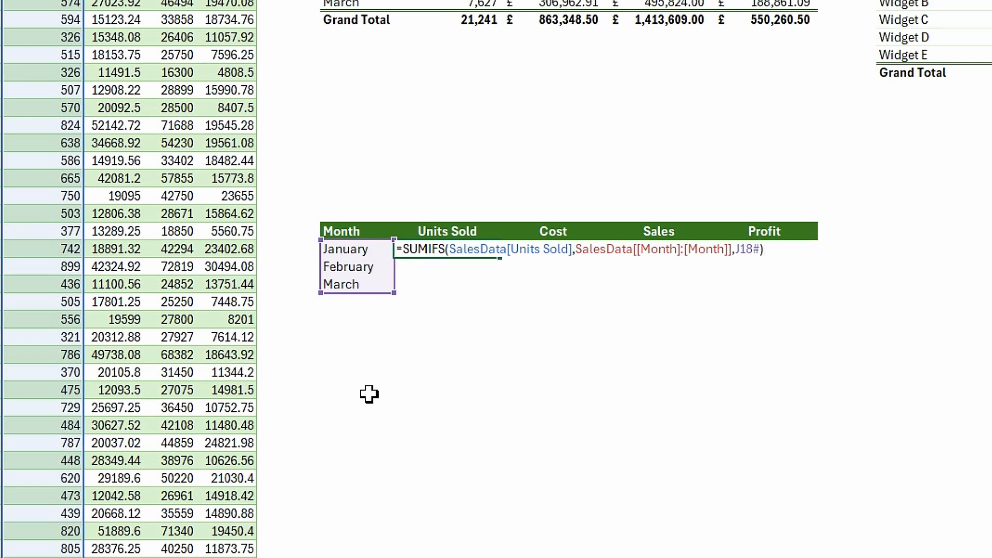
key(Return)
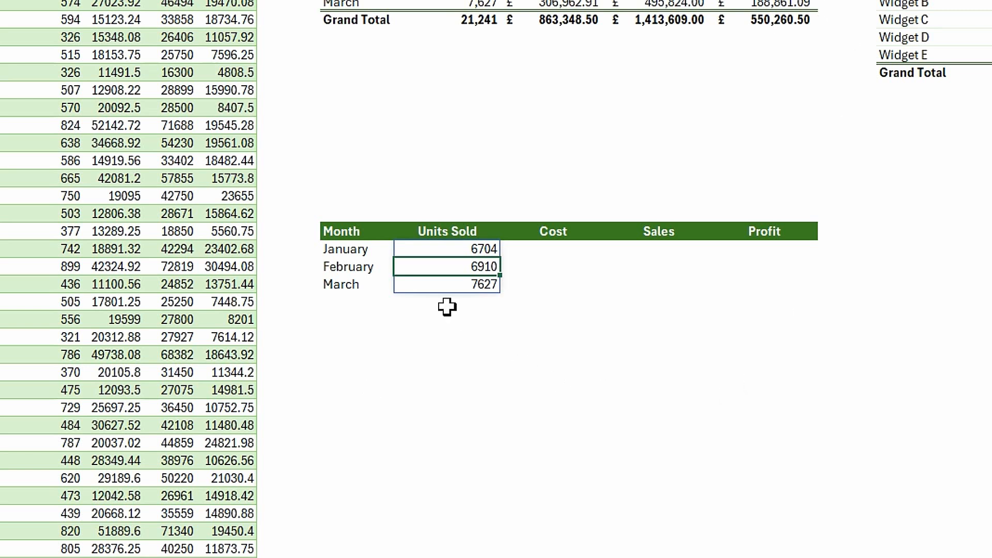
- Change the criterion J18# in the K18 SUMIFS formula to the absolute reference $J$18#
click(475, 247)
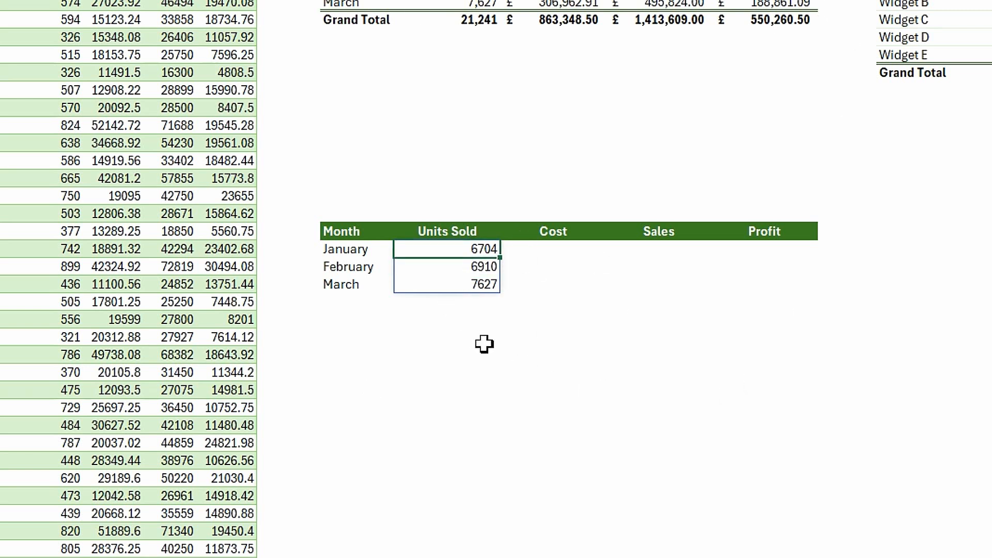
key(F2)
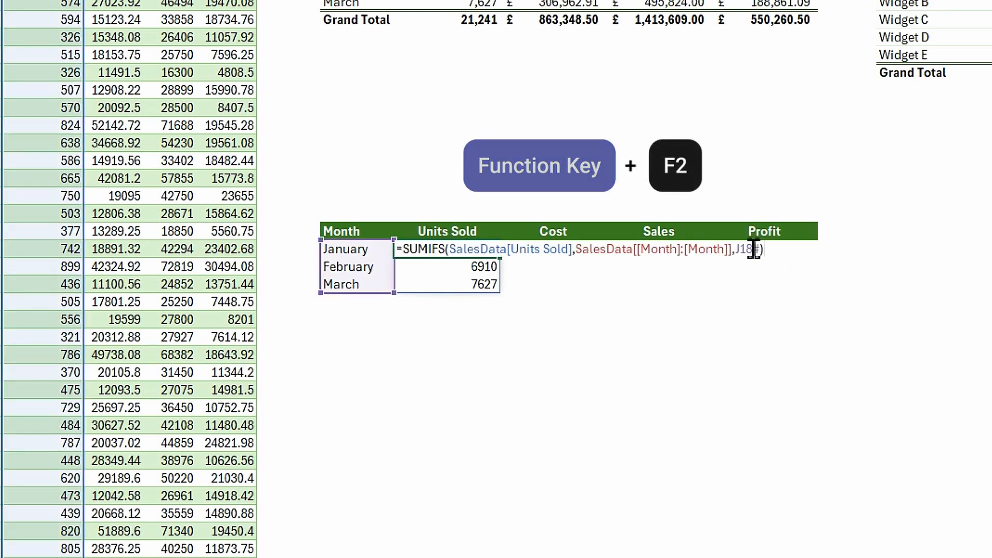
drag(754, 250, 736, 252)
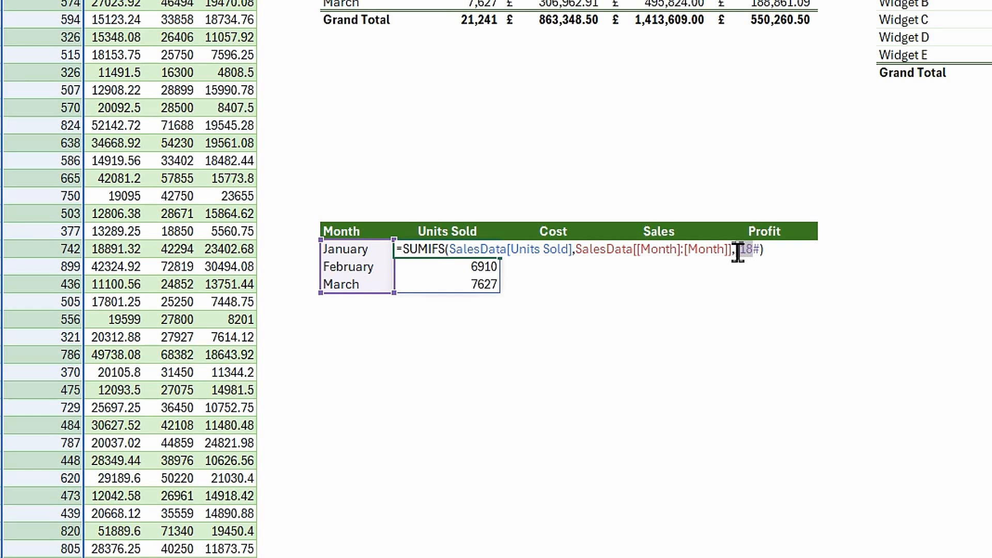
key(F4)
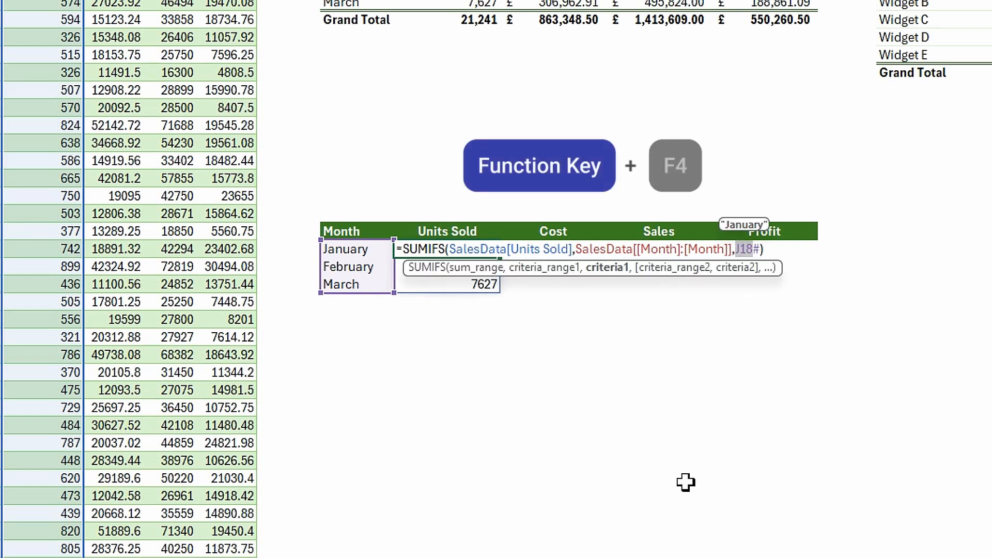
key(F4)
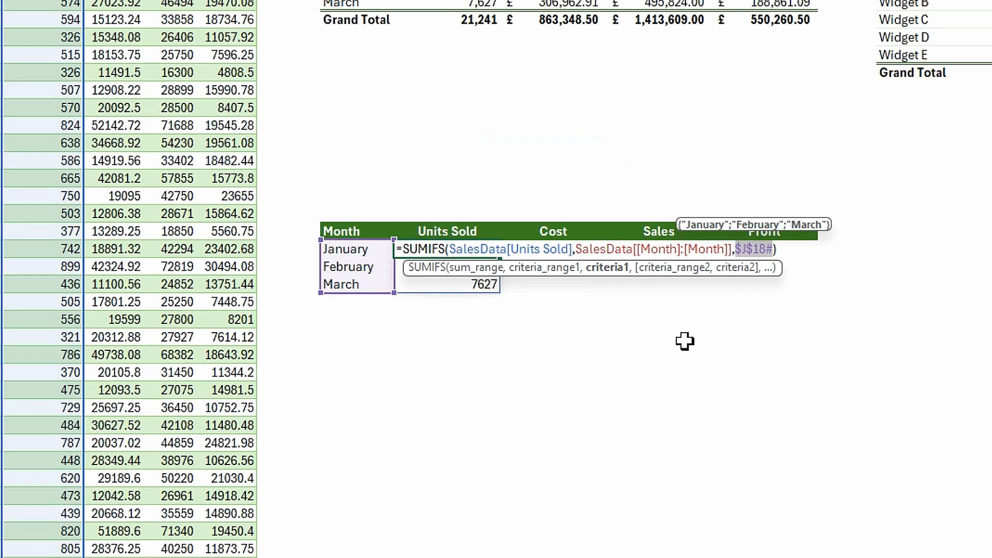
click(714, 246)
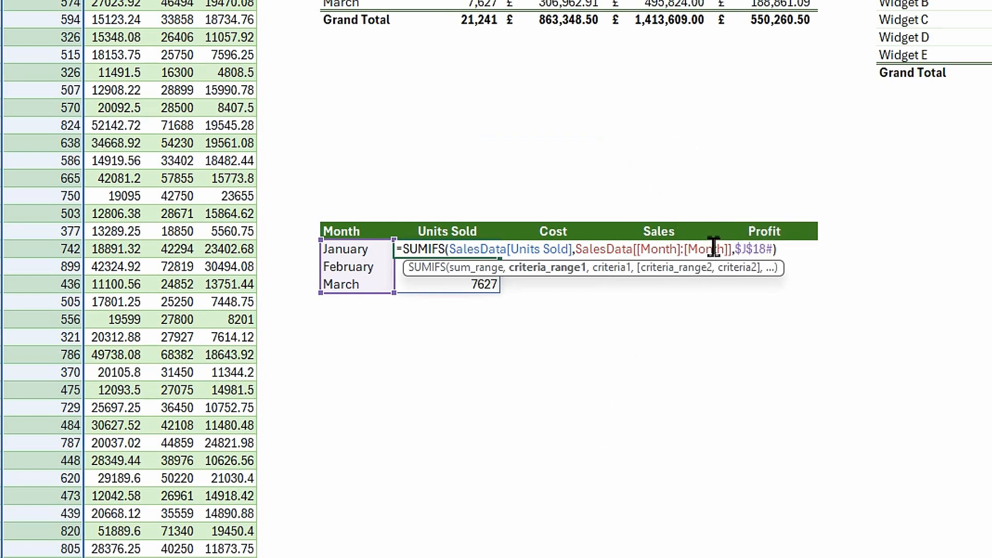
key(Return)
- Fill the SUMIFS formula from K18 across to N18 for the Cost, Sales and Profit columns
click(462, 247)
drag(504, 257, 780, 264)
click(615, 368)
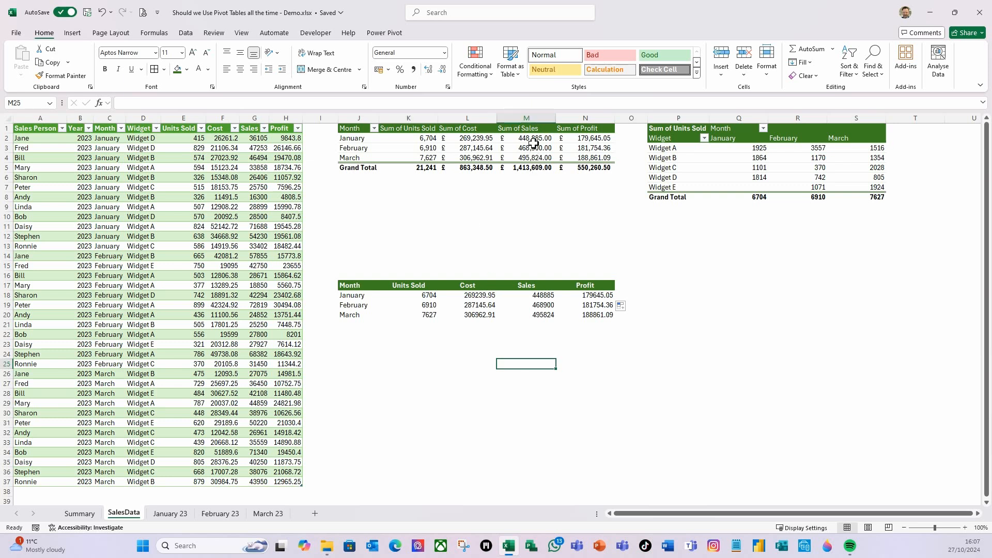
mouse_move(534, 143)
click(427, 339)
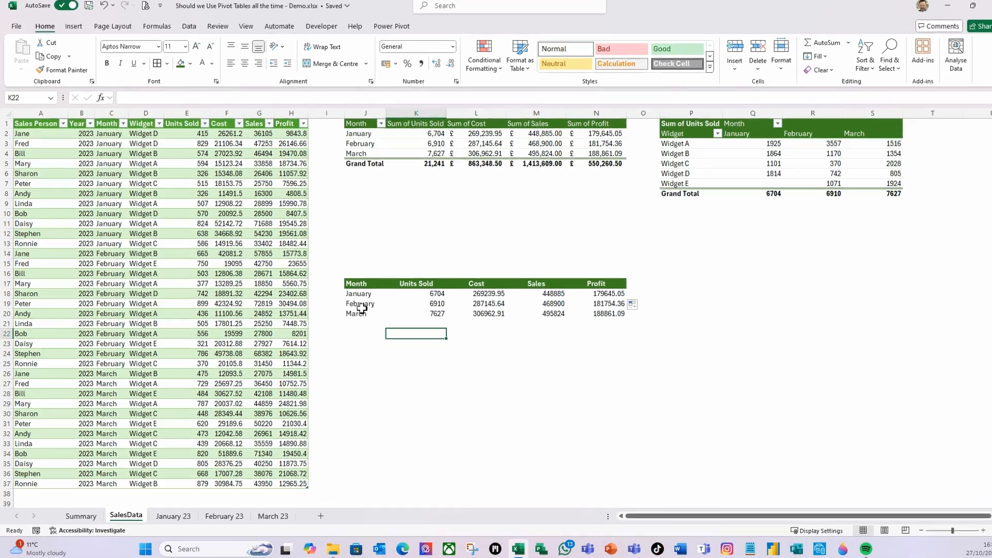
- Wrap the UNIQUE formula in J18 in a VSTACK function, placing UNIQUE(SalesData[Month]) on its own line
click(353, 295)
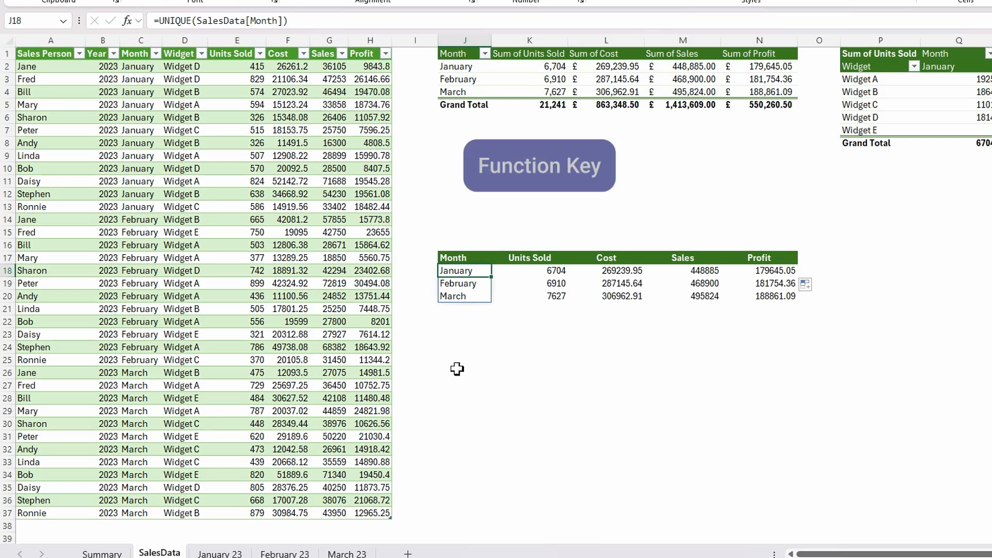
key(F2)
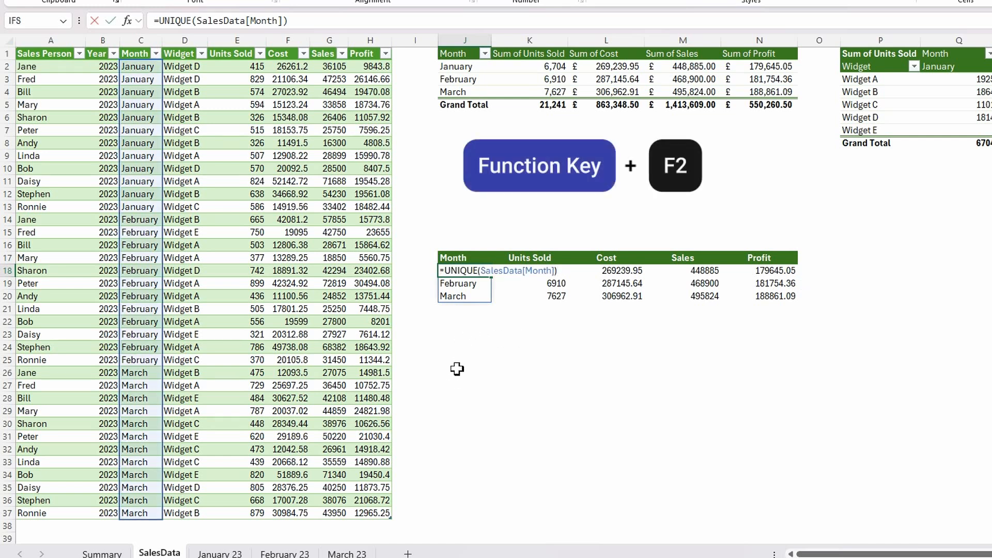
click(449, 270)
click(446, 272)
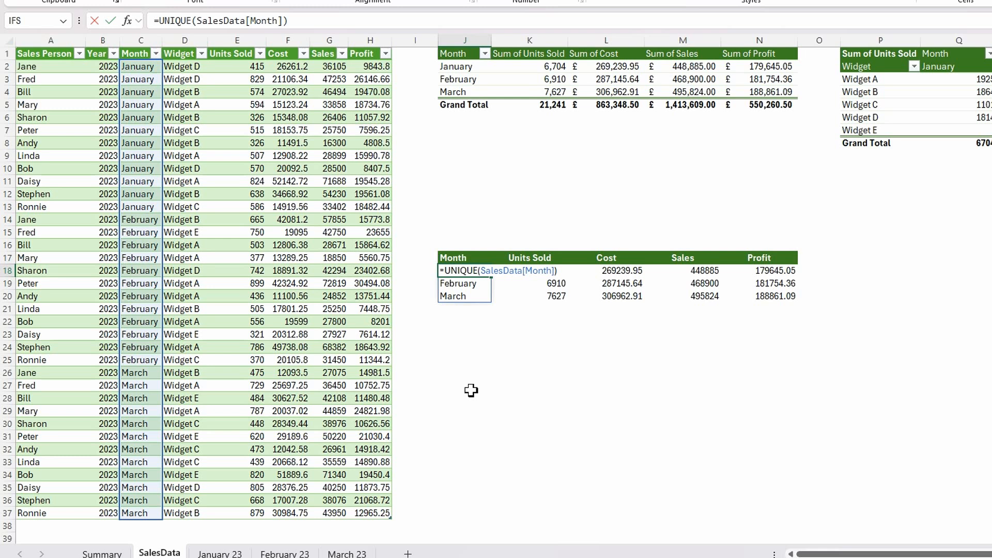
text(vst)
key(Tab)
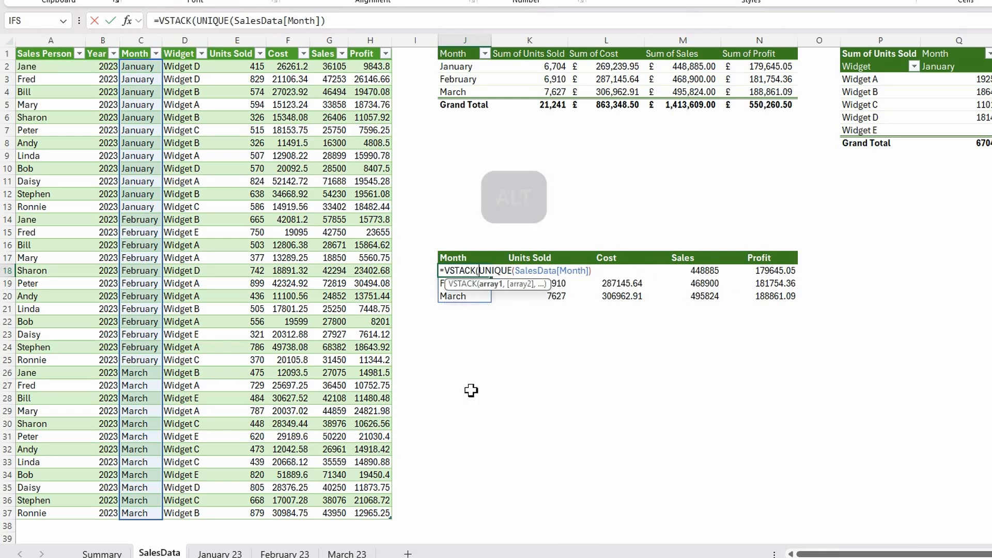
key(alt+Return)
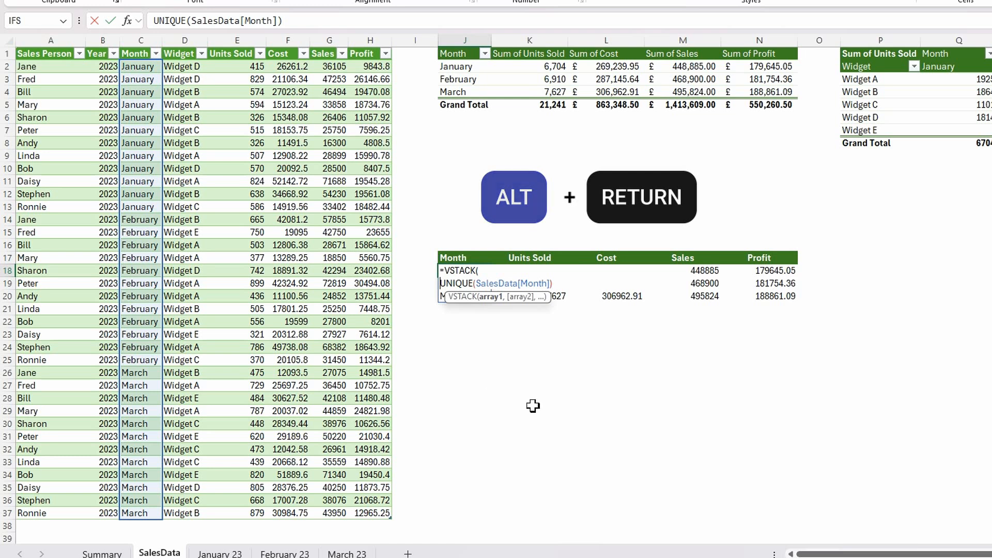
- Add "Total" on a new line as the second VSTACK array in J18 and complete the formula
drag(516, 304, 759, 336)
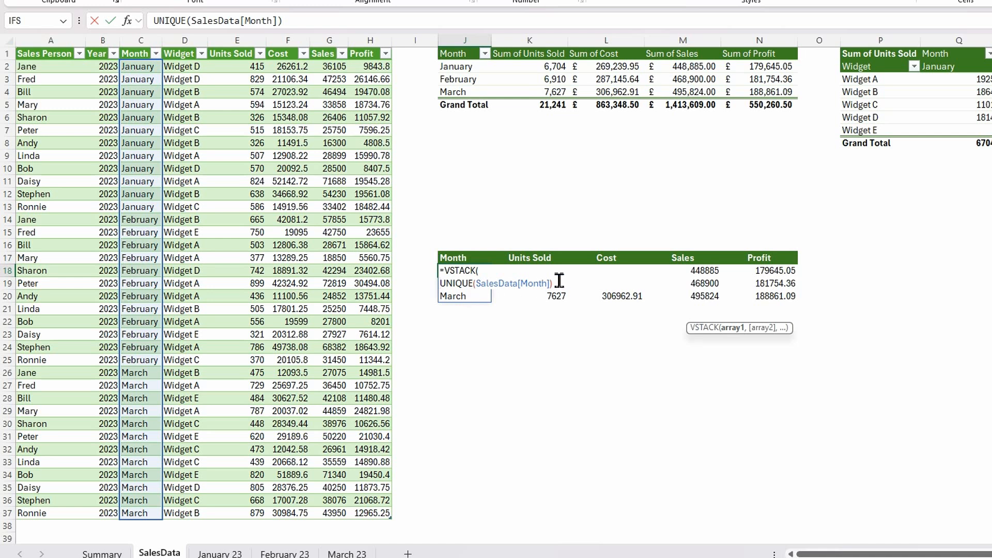
text(,)
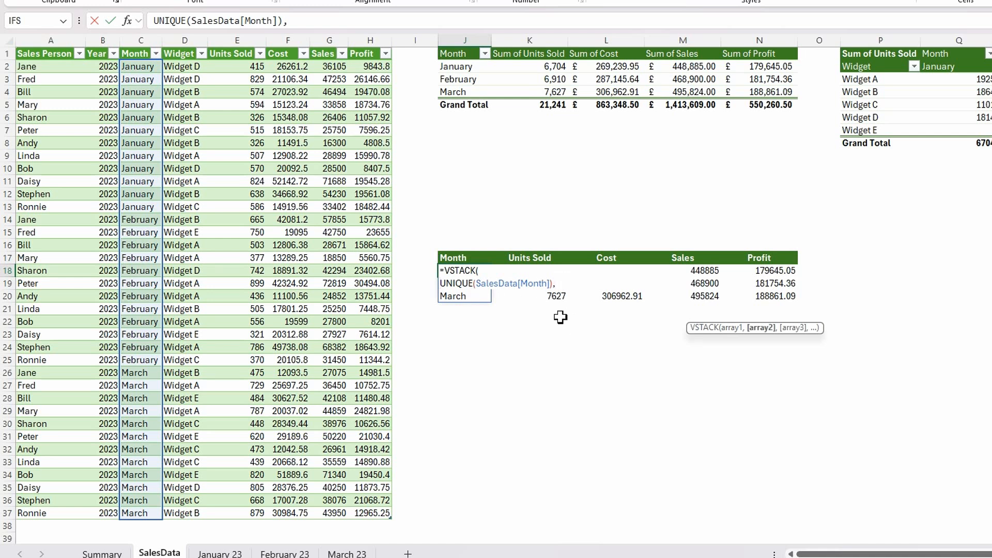
key(alt+Return)
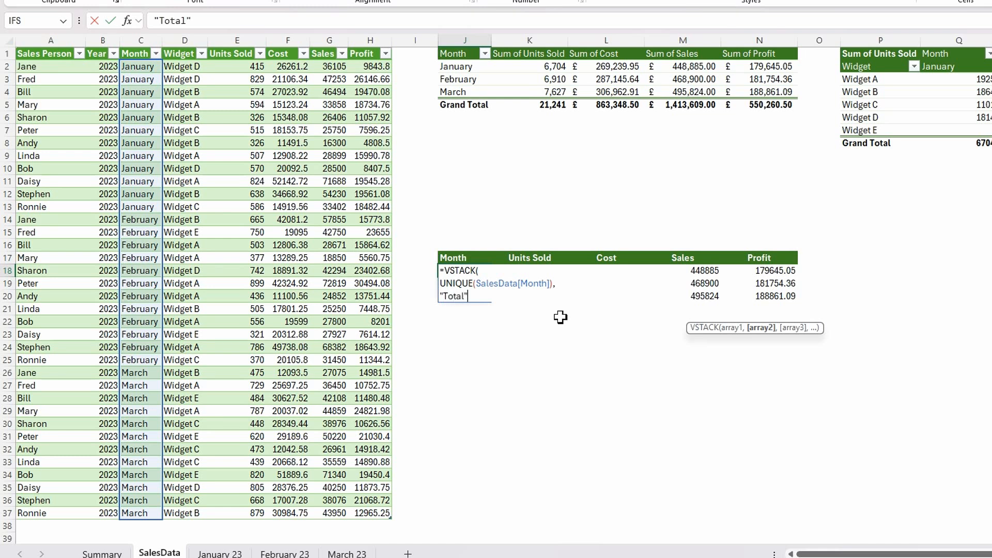
key(alt+Return)
text())
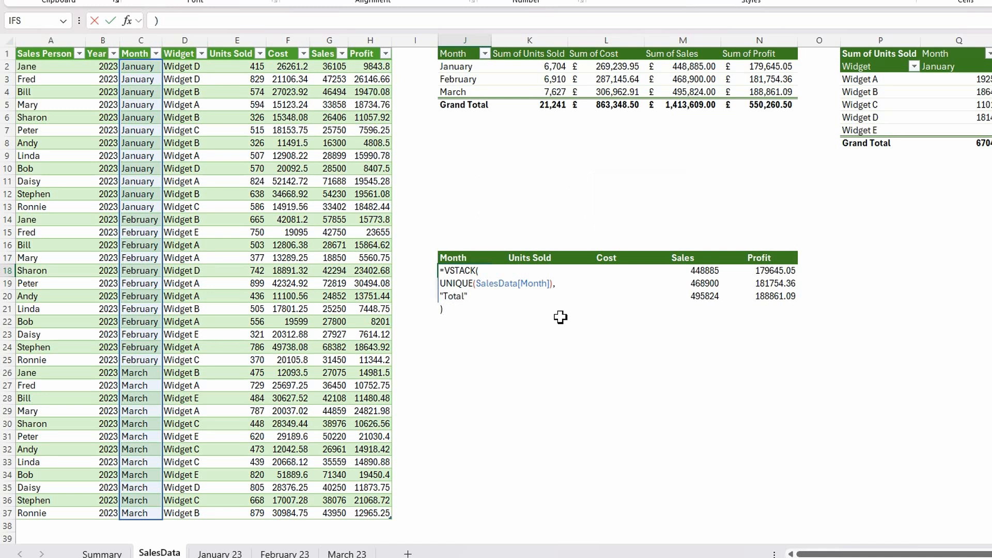
key(Return)
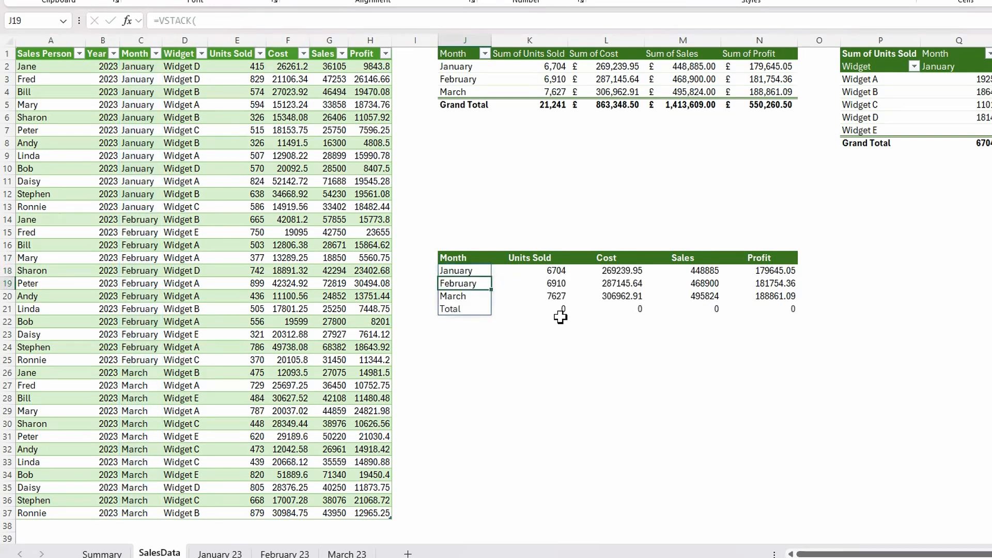
click(470, 268)
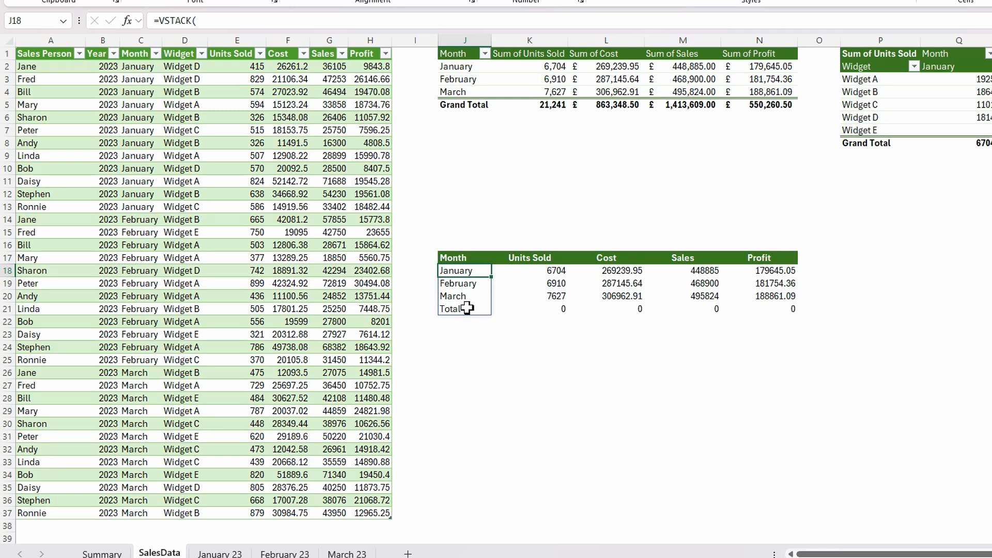
- Wrap the $J$18# criterion in the K18 SUMIFS formula in a DROP function with -1 rows to exclude the last row
click(537, 272)
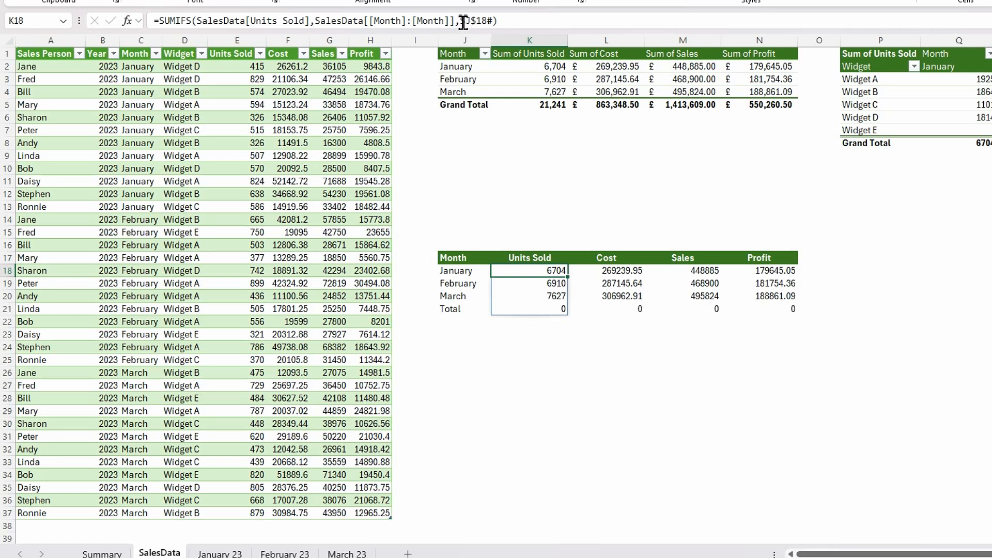
click(463, 23)
text($)
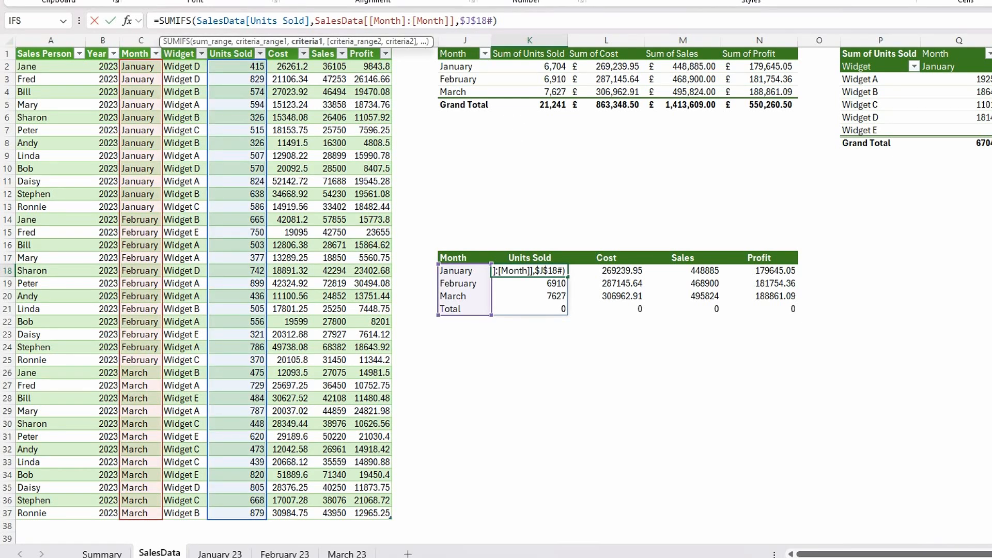
text(drop)
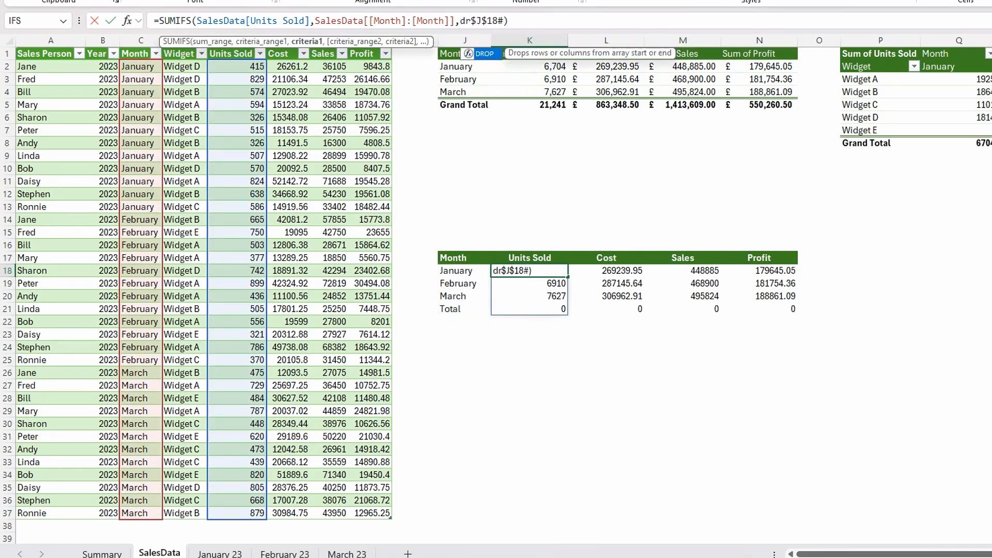
text(()
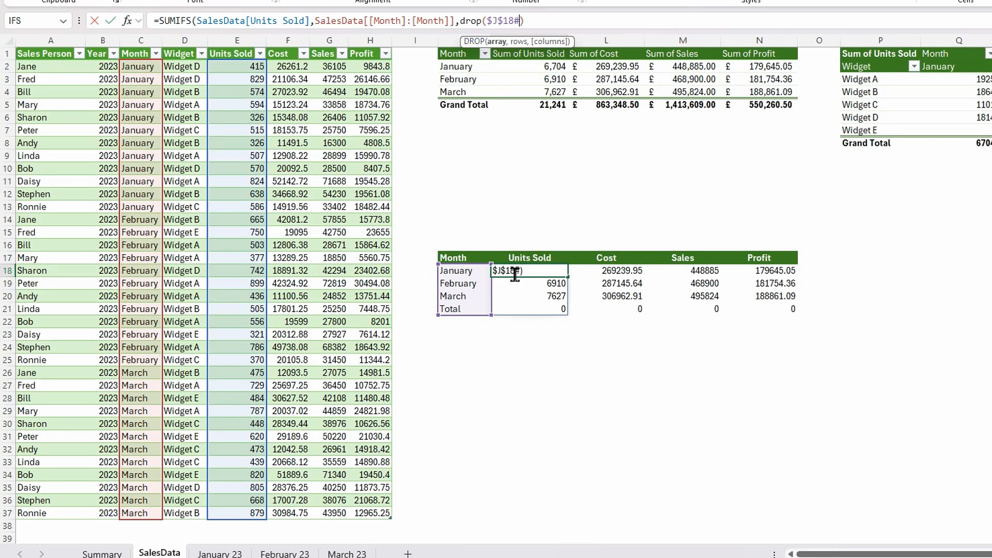
text(,-1))
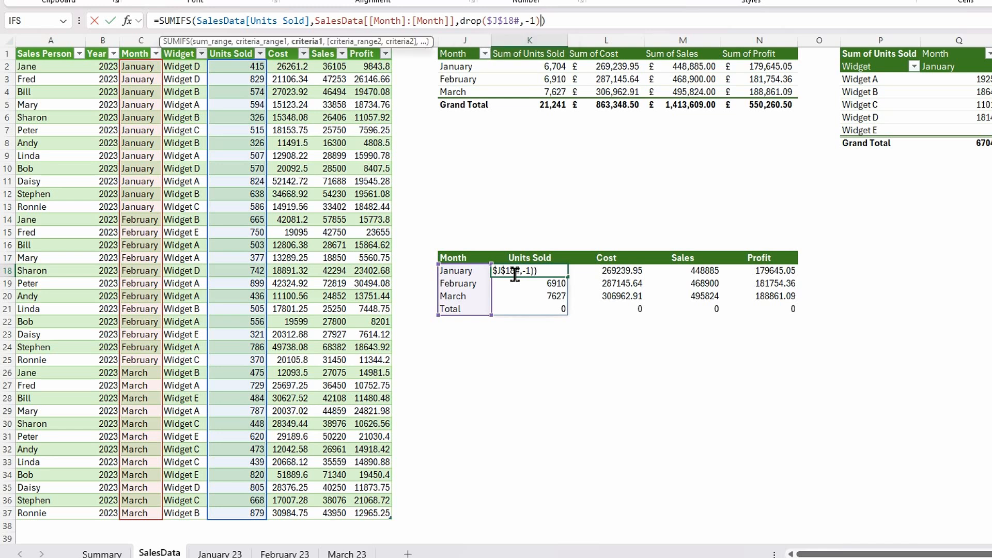
key(Return)
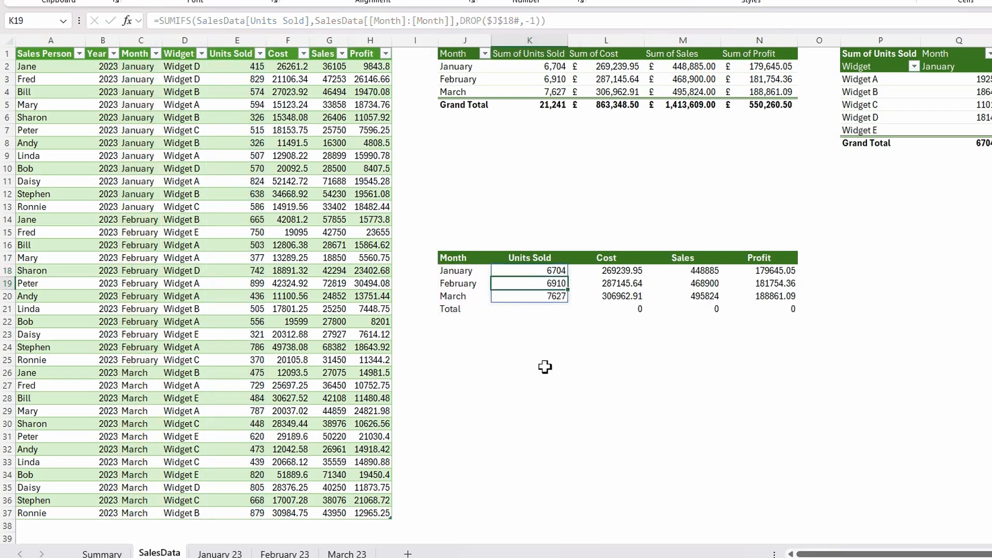
- Fill the updated SUMIFS formula from K18 across to N18 for the Cost, Sales and Profit columns
drag(618, 270, 617, 309)
click(548, 271)
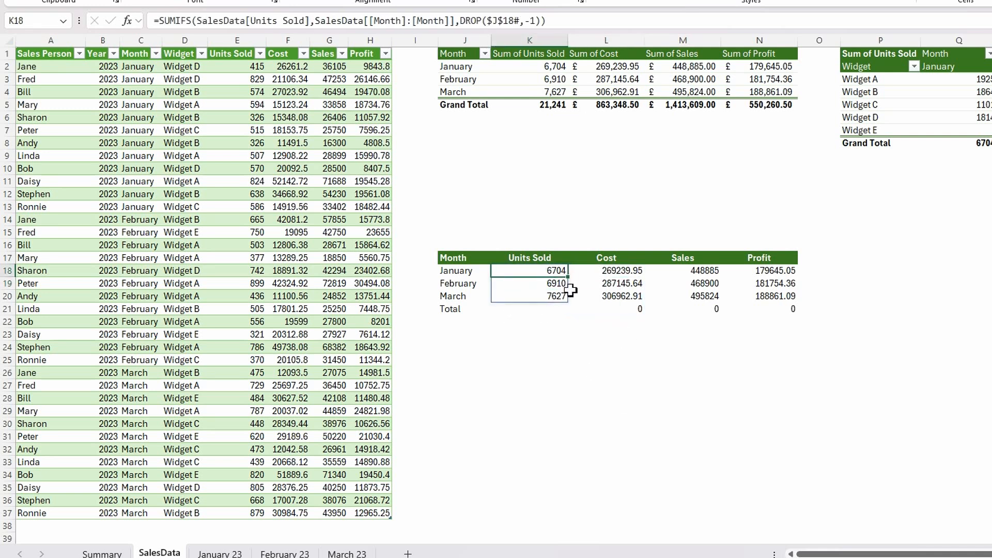
drag(567, 276, 783, 274)
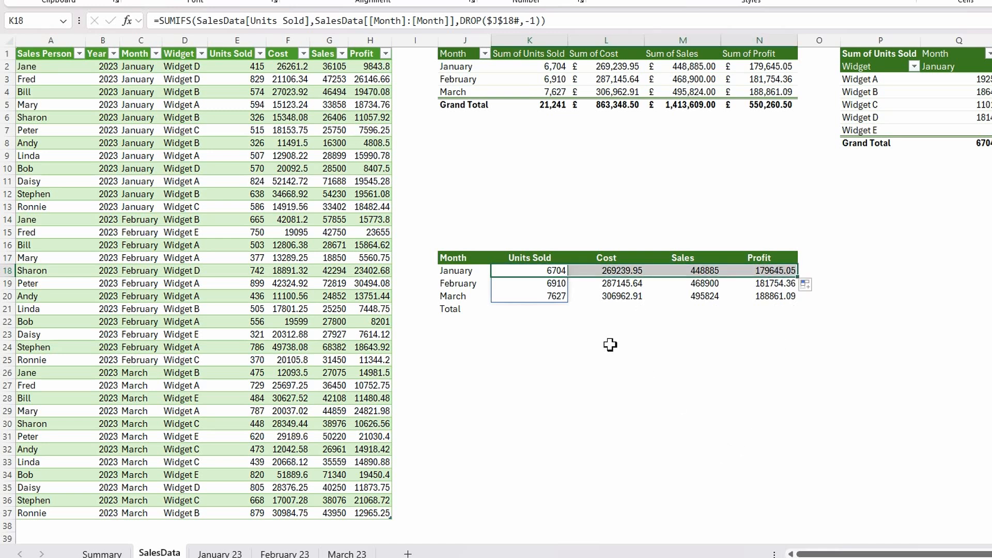
click(583, 338)
click(557, 313)
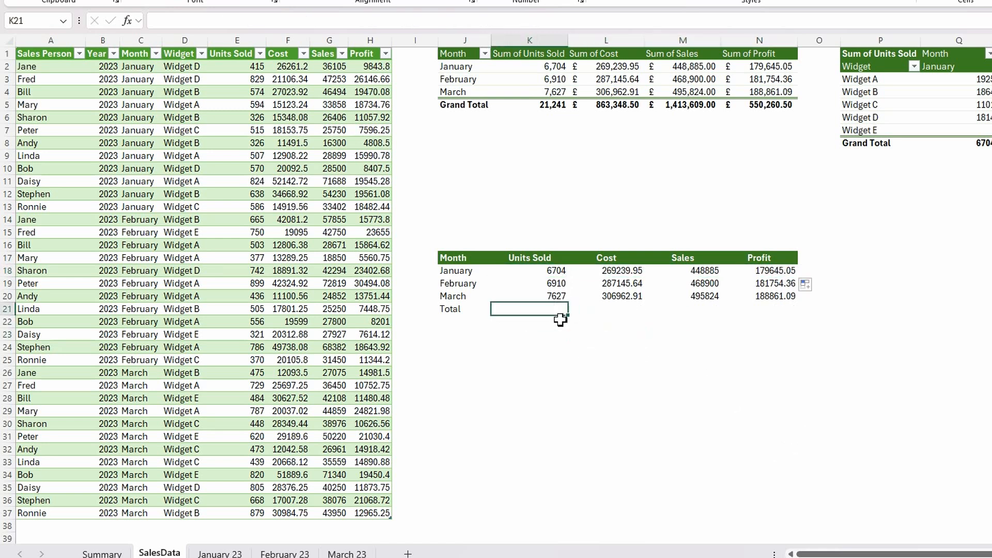
- Wrap the K18 SUMIFS formula in a VSTACK function, placing SUMIFS on its own line
click(554, 274)
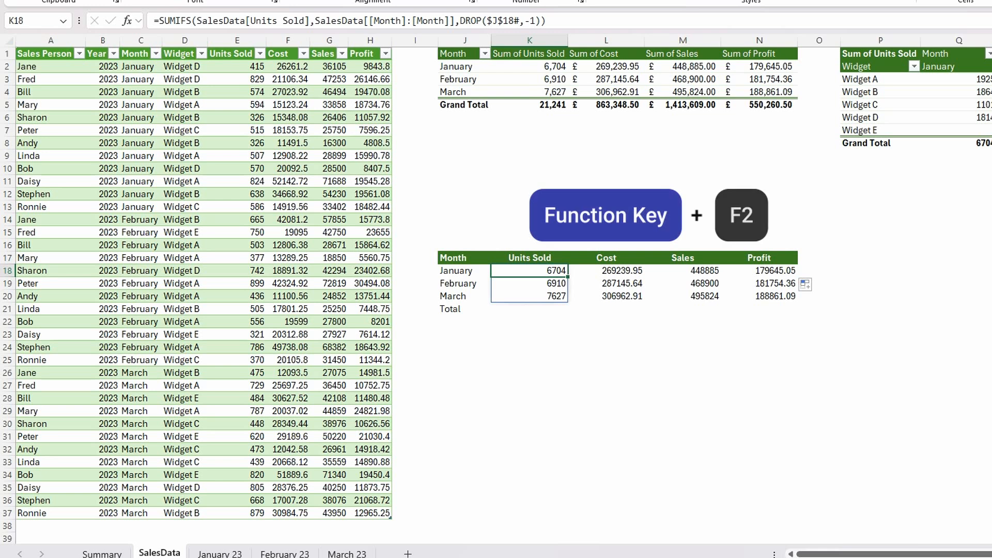
key(F2)
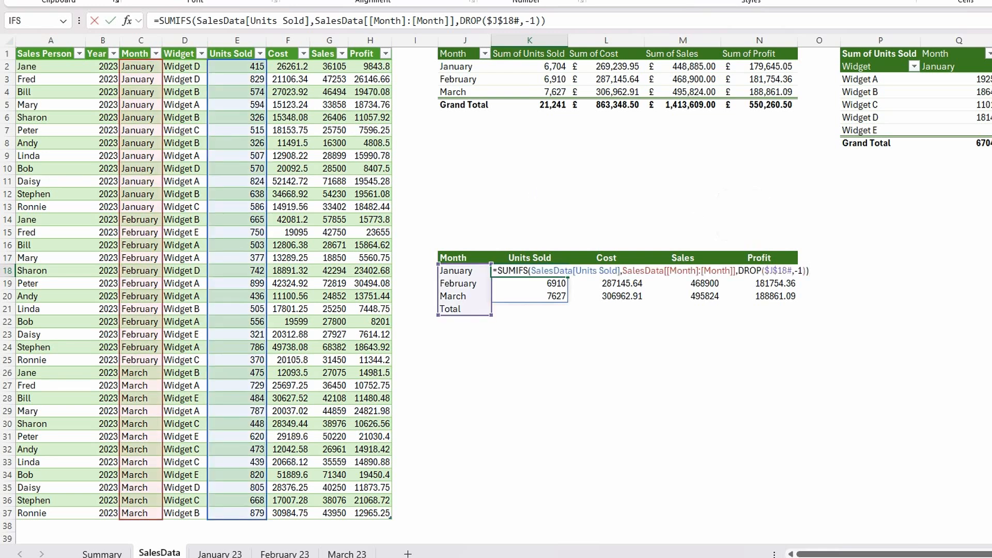
click(499, 271)
text(vst)
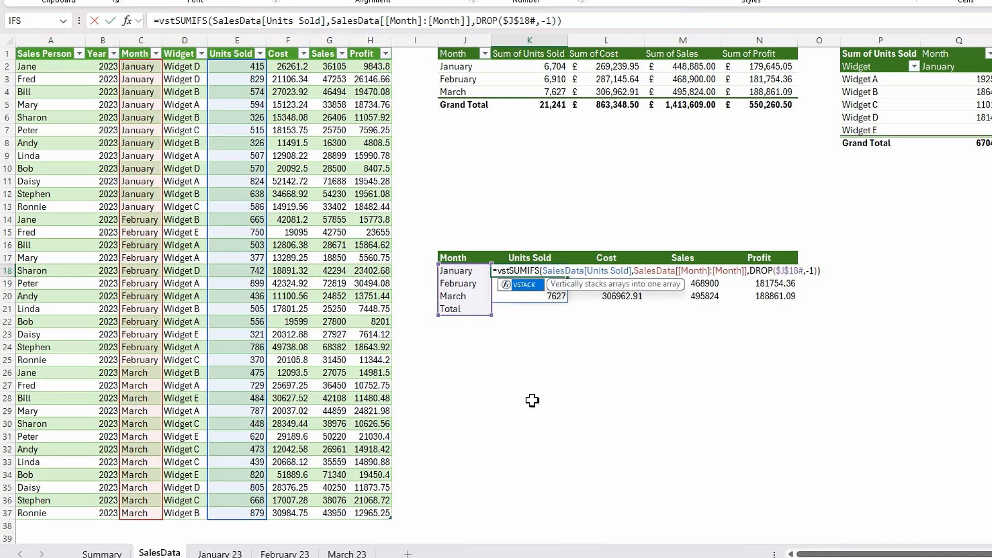
key(Tab)
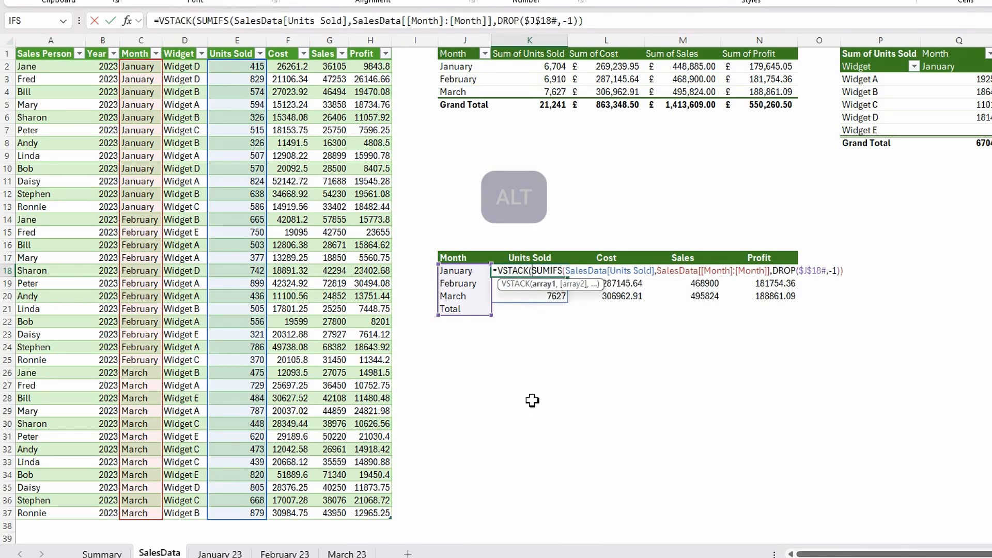
key(alt+Return)
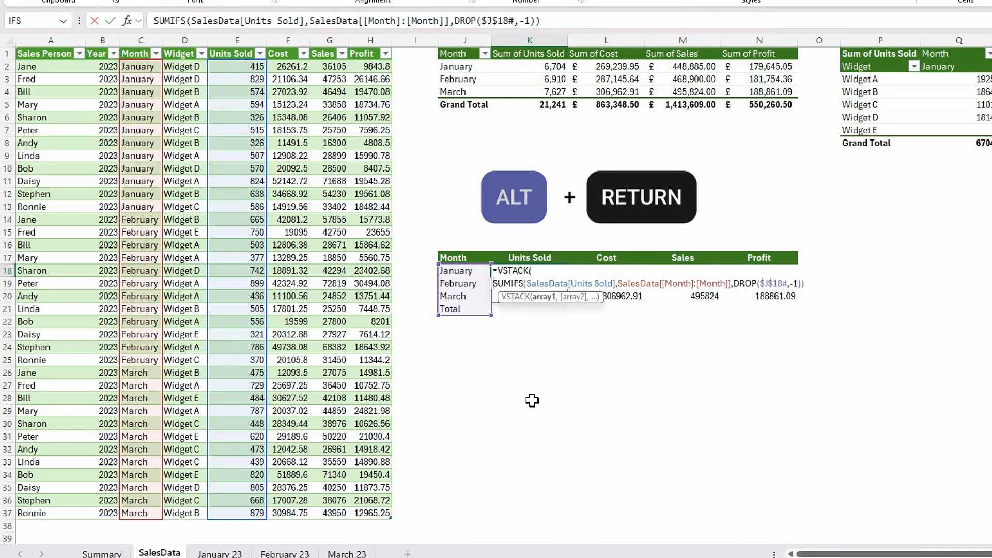
drag(569, 299, 666, 331)
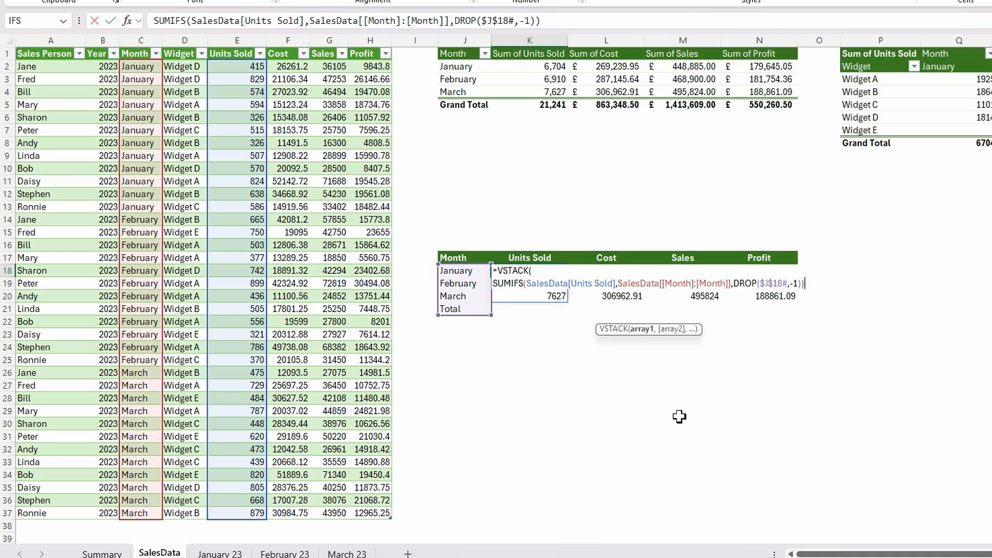
- Add SUM(SalesData[Units Sold]) on a new line as the second VSTACK array in K18 and complete the formula
text(,)
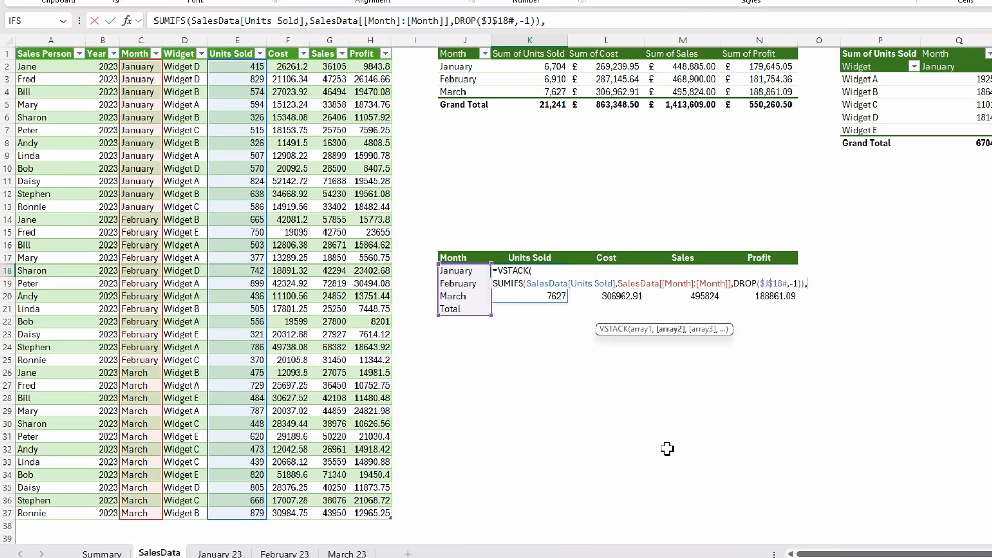
key(alt+Return)
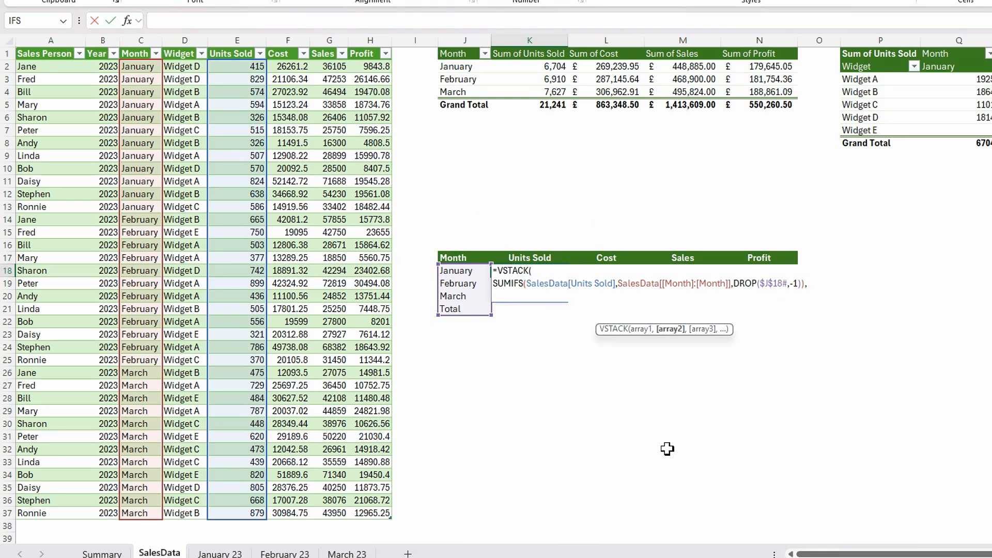
text(sum()
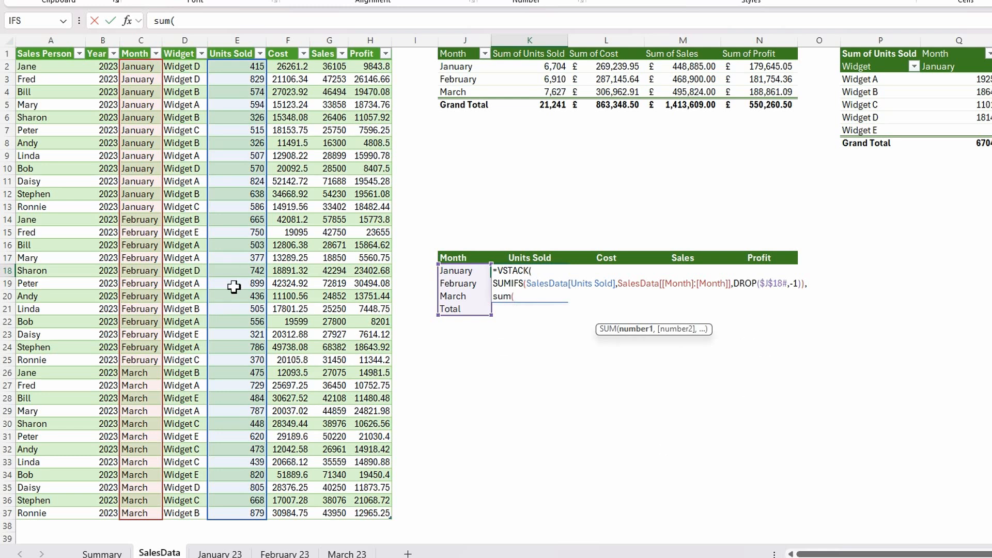
click(239, 46)
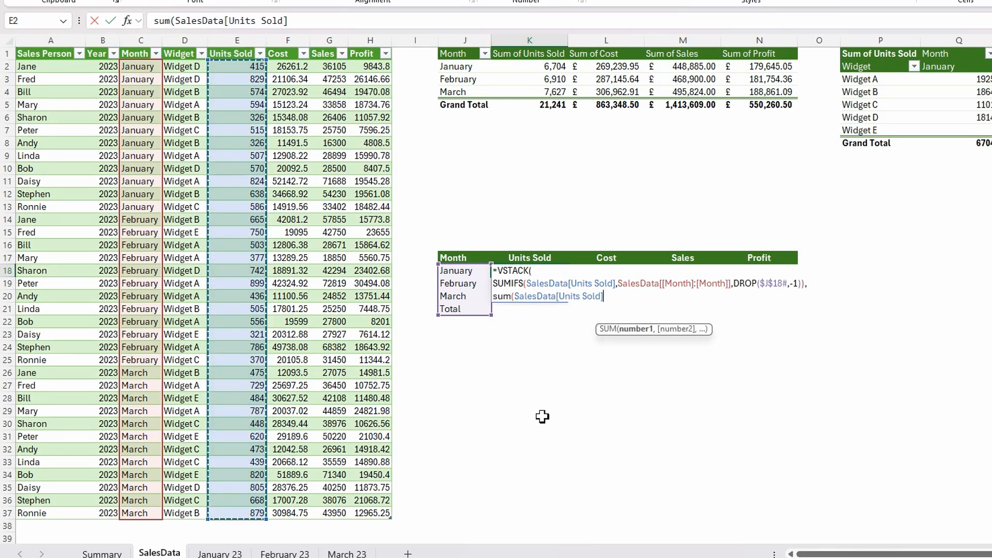
text())
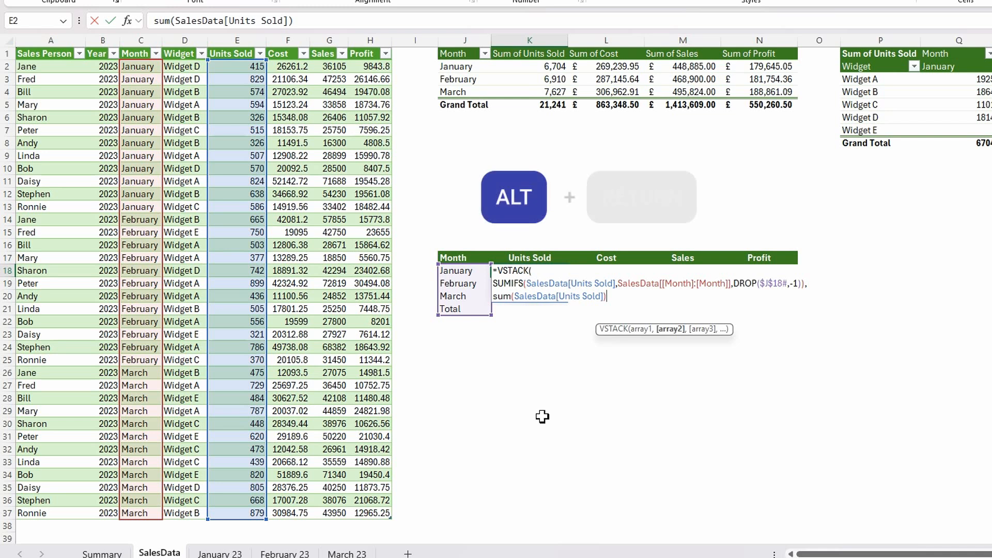
key(alt+Return)
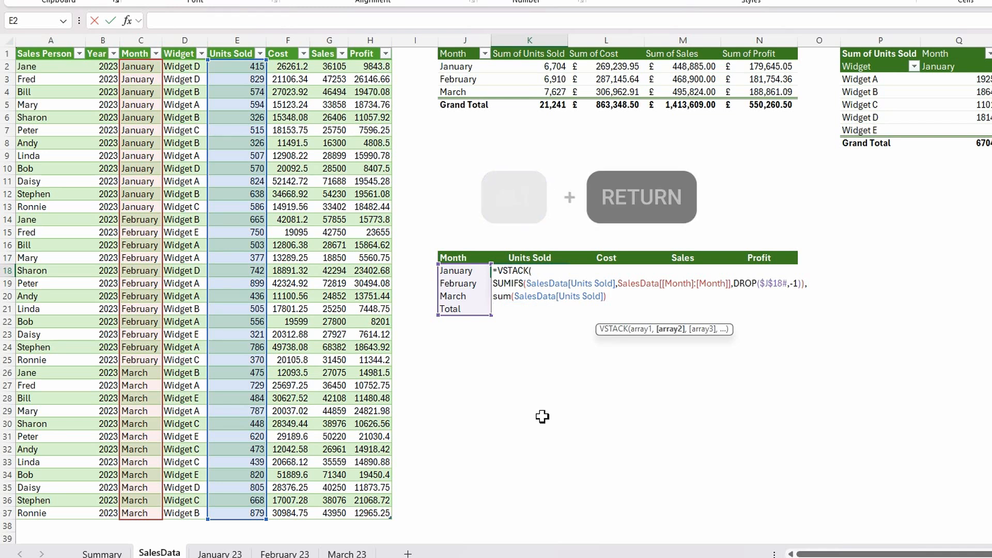
text())
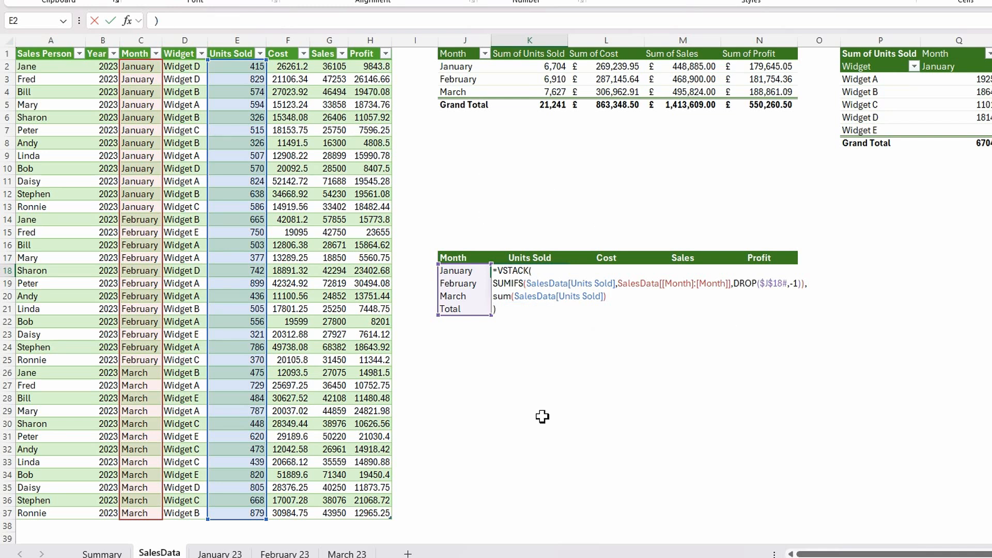
key(Return)
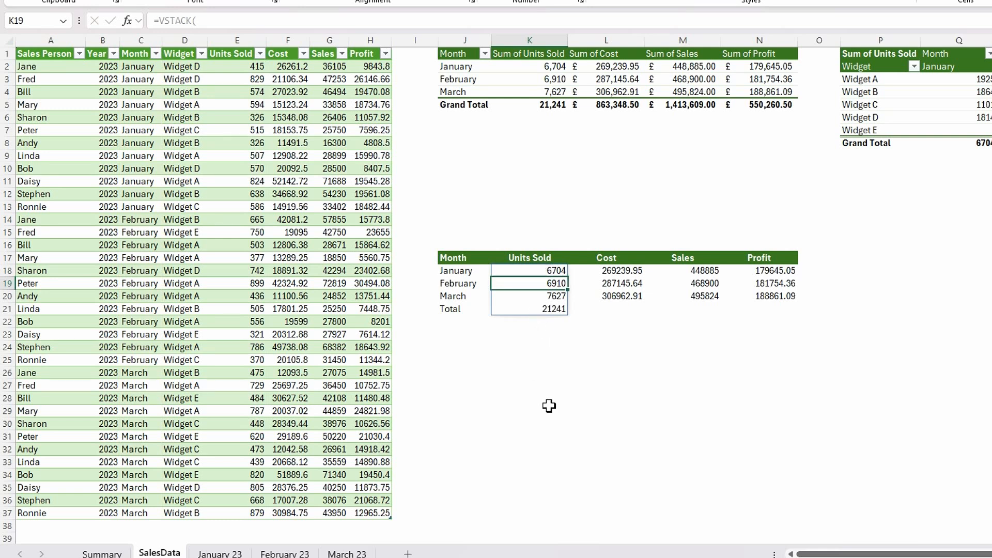
- Fill the VSTACK formula from K18 across to N18 so Cost, Sales and Profit include totals
key(Up)
drag(580, 270, 781, 270)
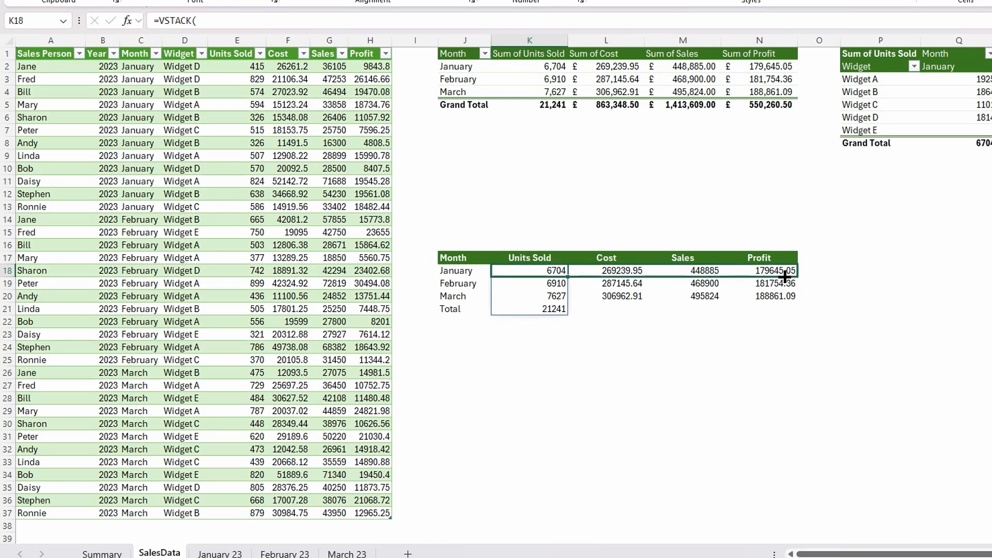
key(Return)
click(712, 357)
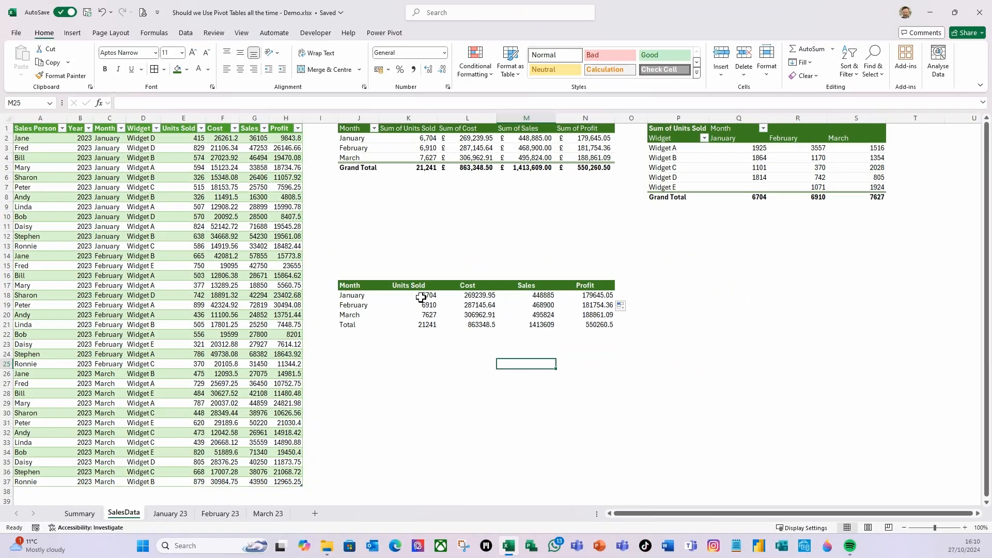
- Format the Units Sold cells from K18 down to K94 as Number with a 1000 separator and 0 decimal places
click(519, 273)
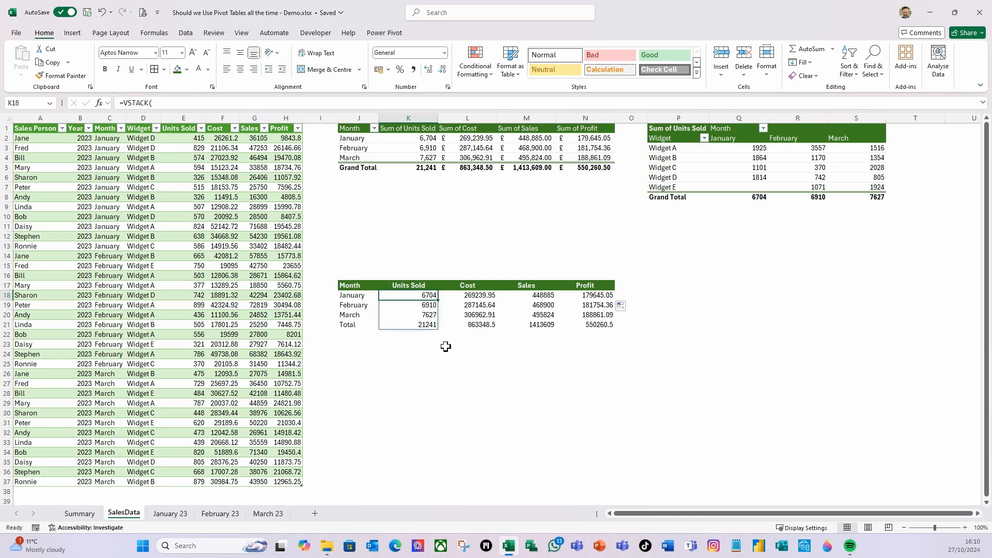
key(shift+Page_Down)
key(shift+Page_Down)
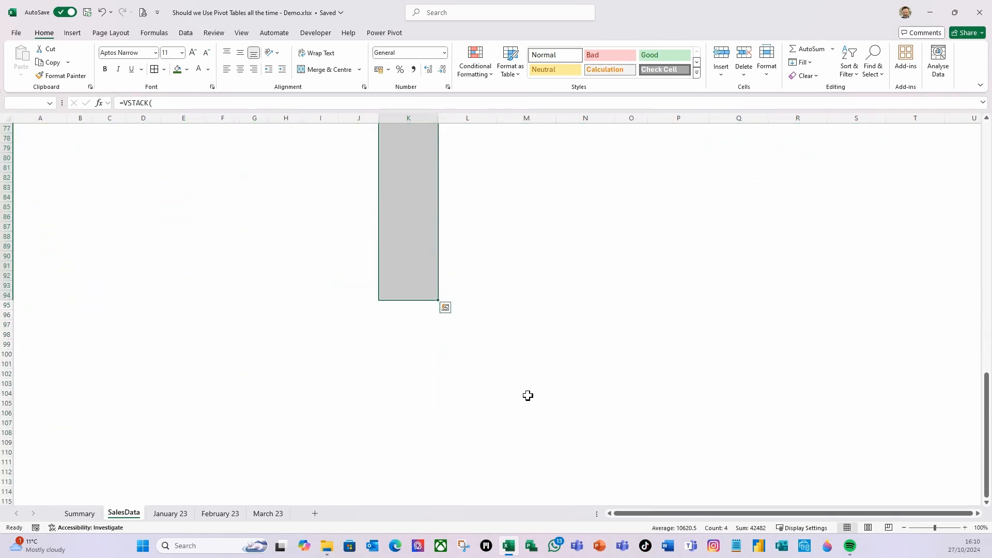
click(444, 52)
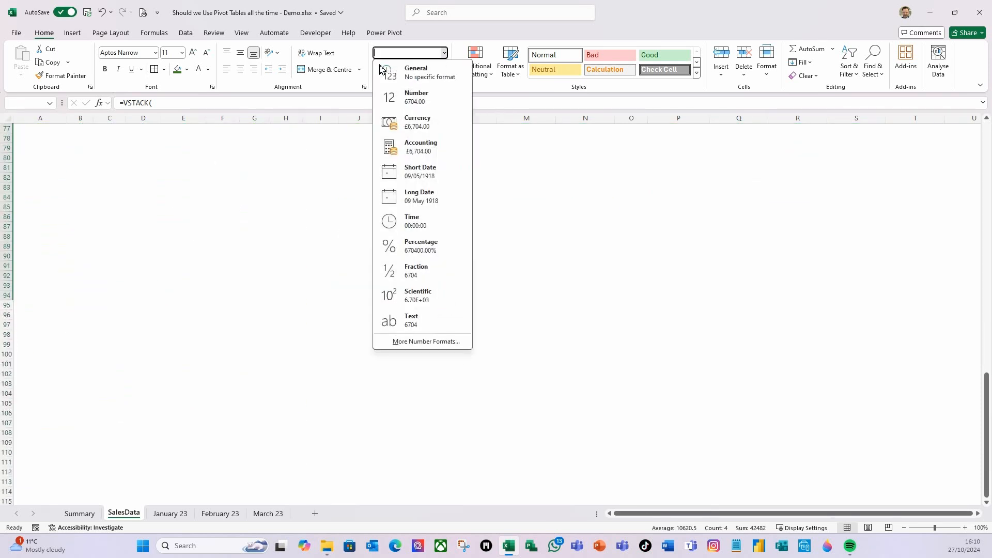
click(413, 102)
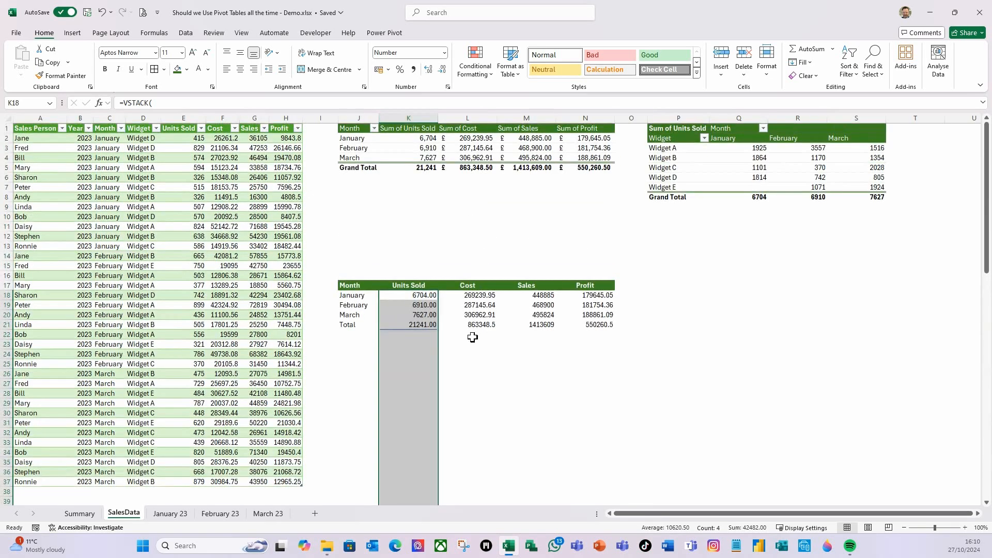
key(ctrl+1)
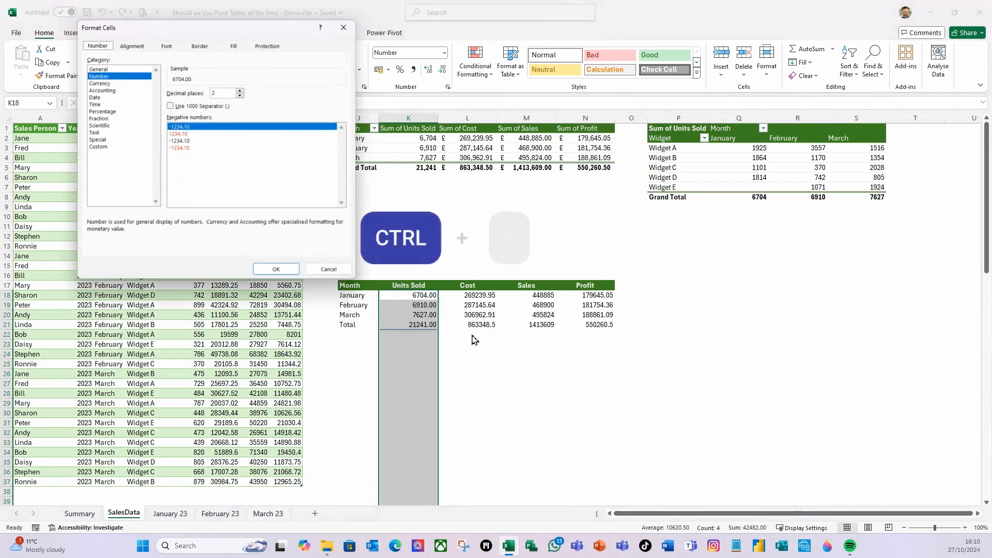
click(171, 106)
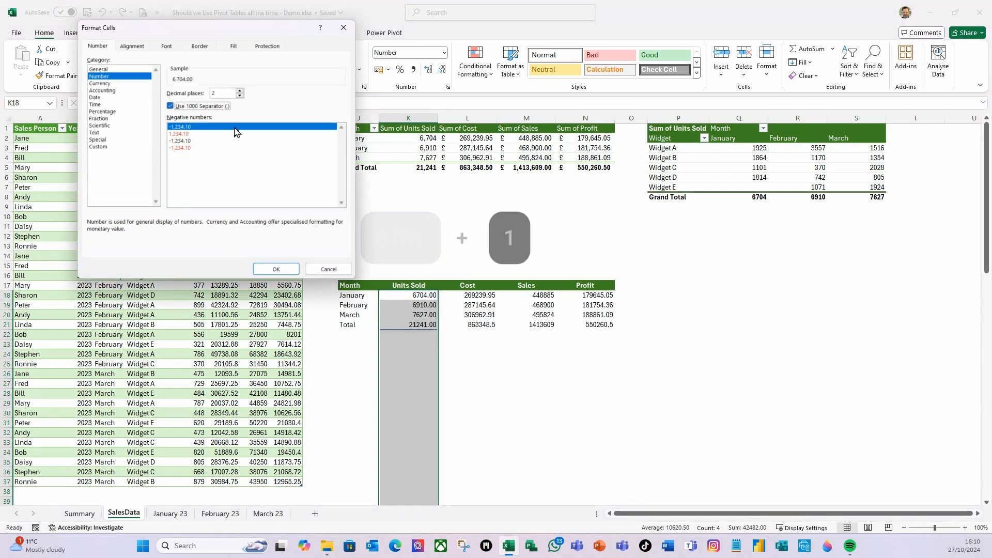
click(239, 97)
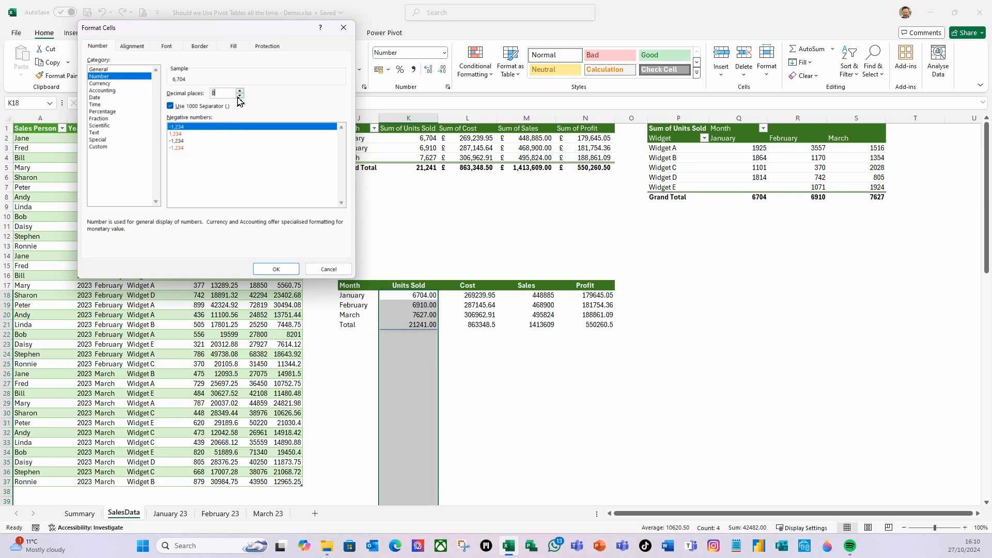
click(276, 270)
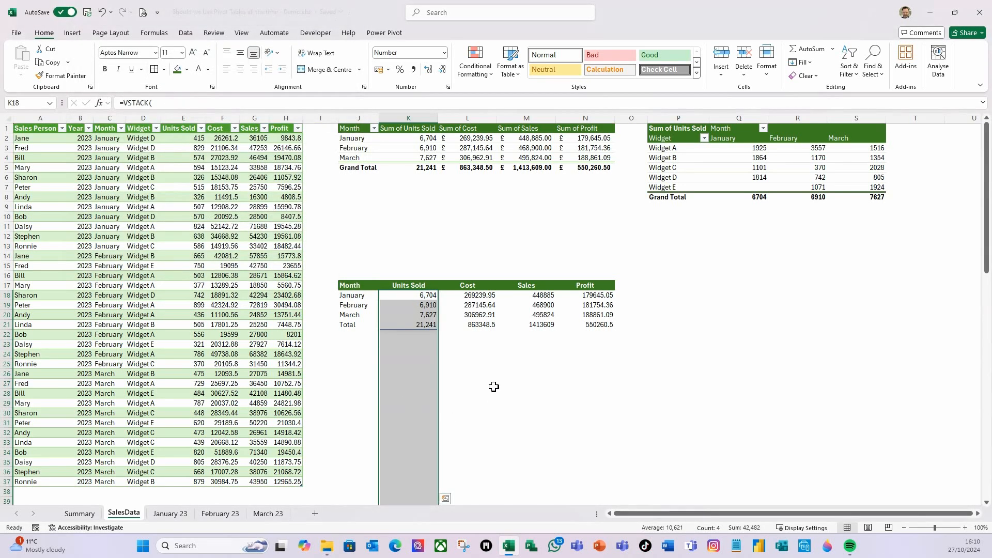
- Format the Cost, Sales and Profit cells from L18 down to N58 as Accounting with the £ symbol and 2 decimal places
drag(475, 298, 564, 312)
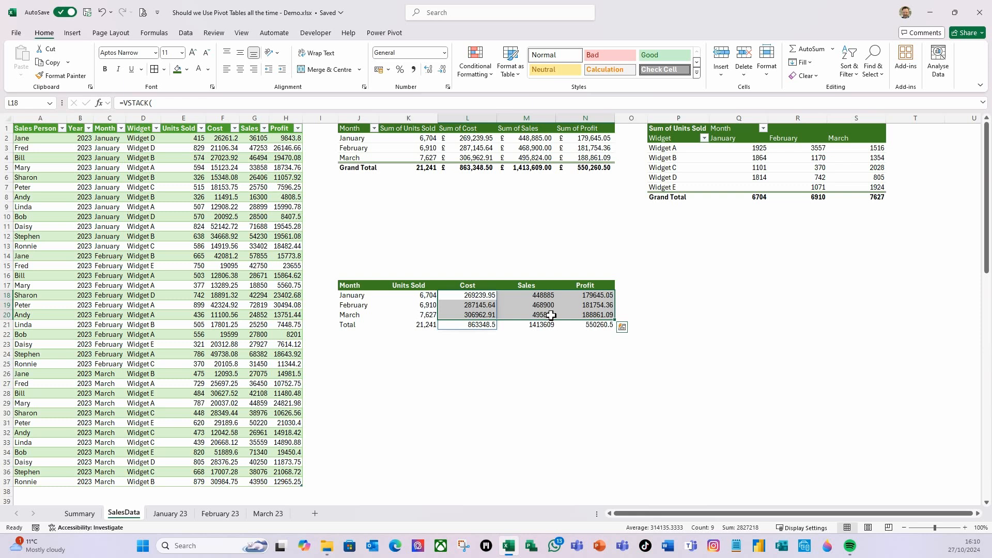
key(shift+Page_Down)
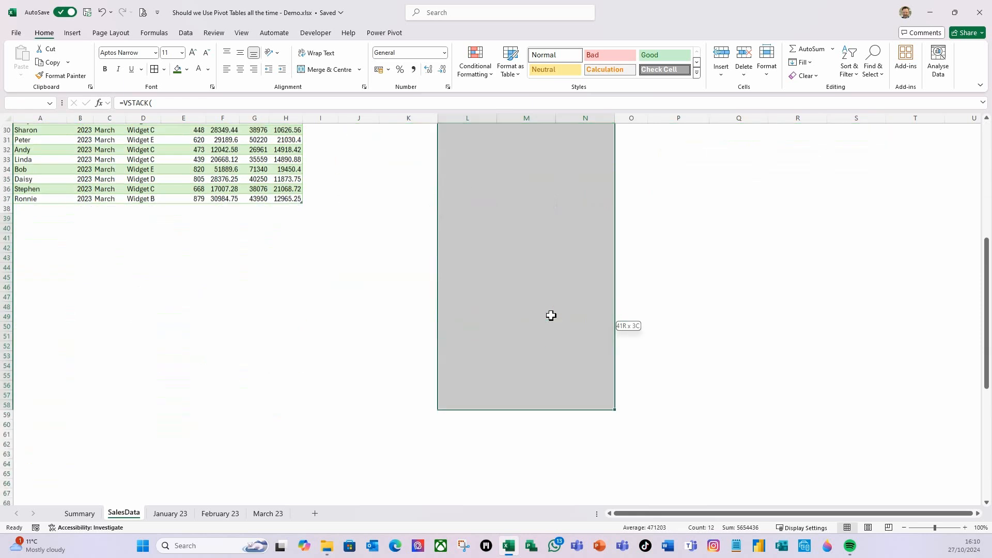
key(ctrl+1)
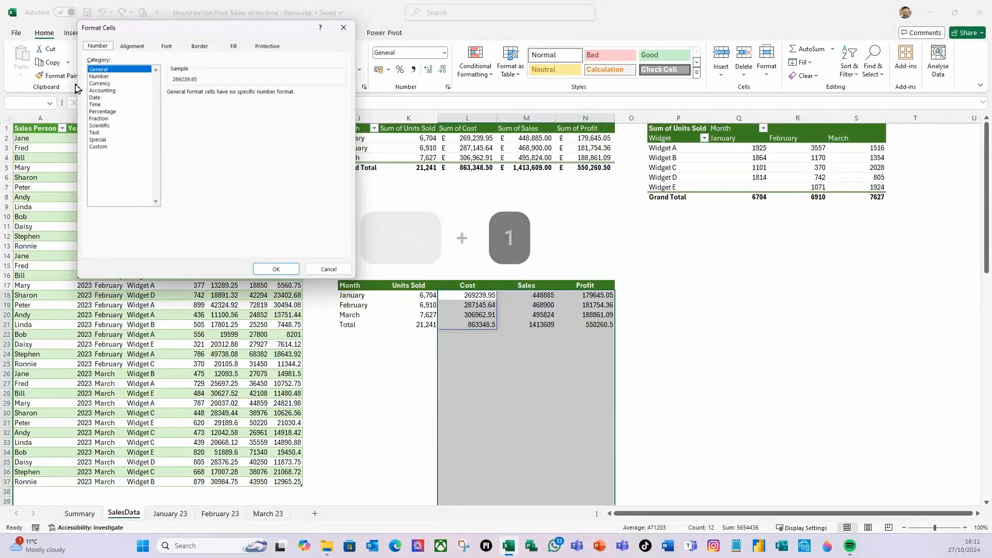
click(104, 91)
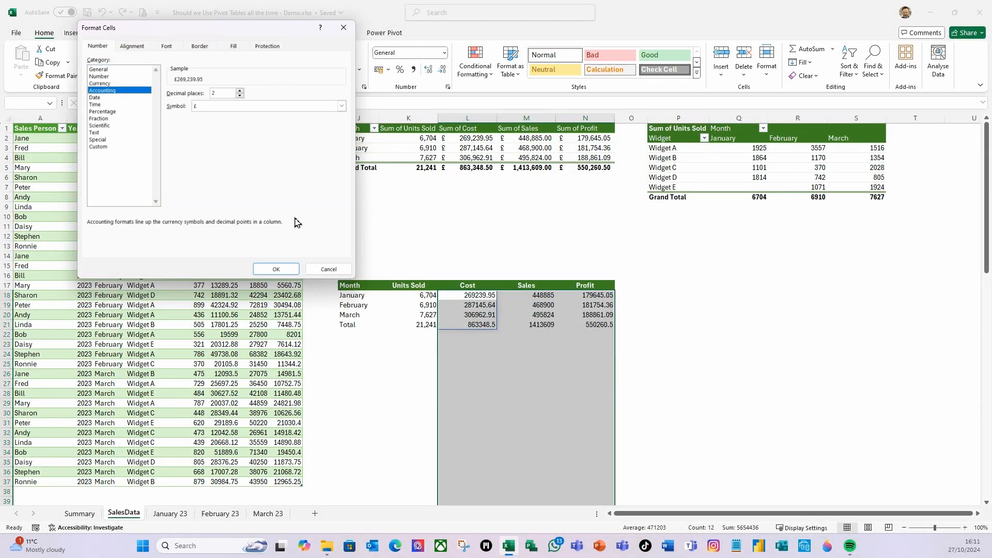
click(277, 269)
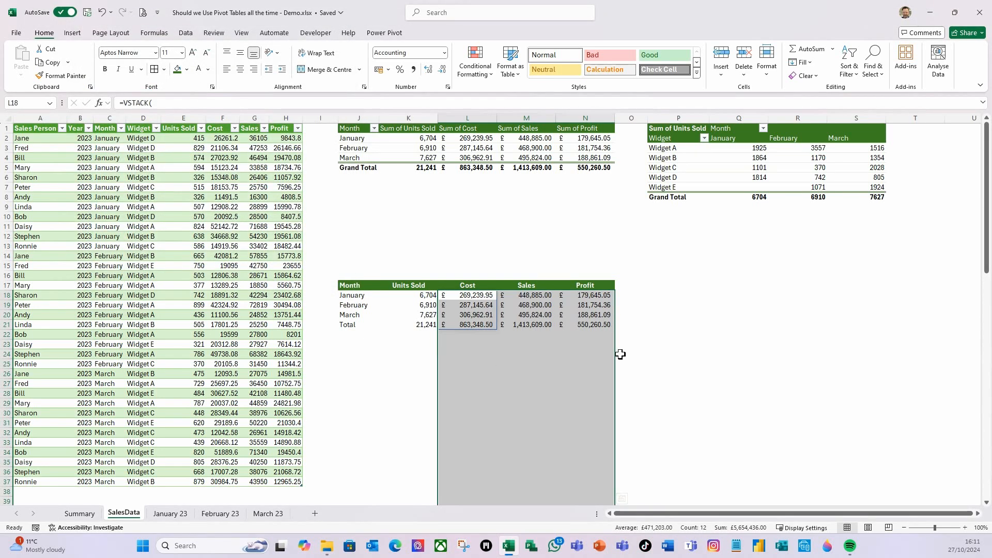
click(738, 344)
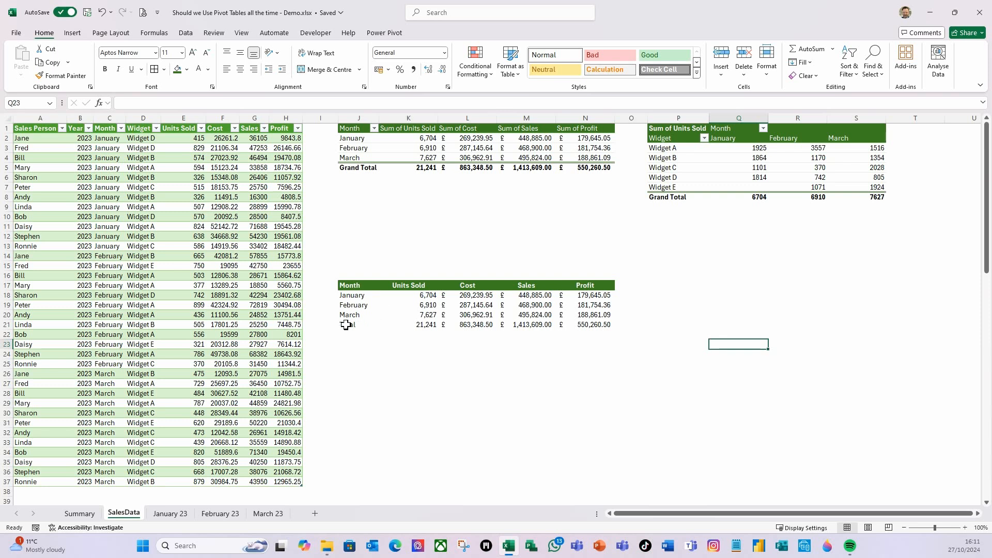
- Create a formula-based conditional formatting rule for J18:N56 using =if($j18="Total",true,false)
click(354, 297)
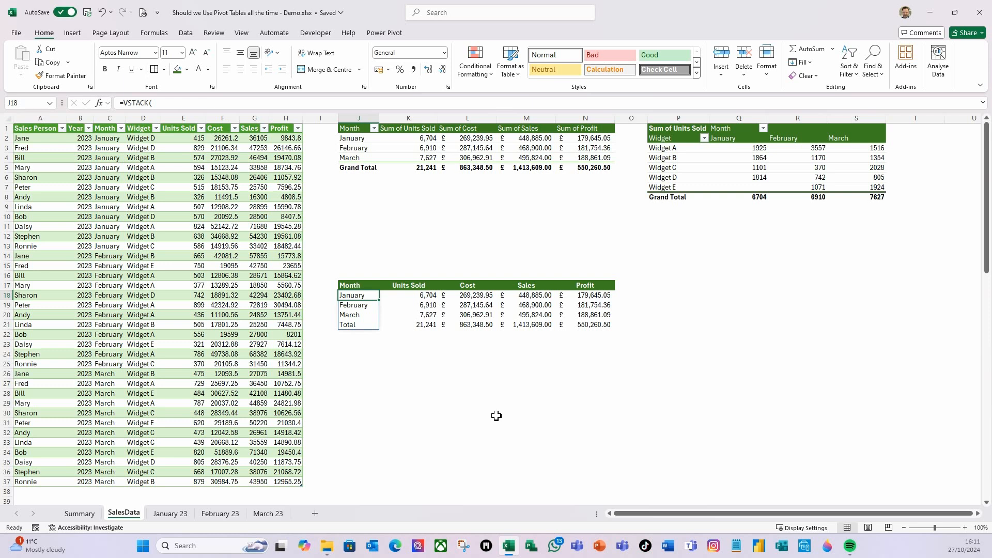
key(shift+Right)
key(shift+Right)
key(shift+Right)
key(shift+Right)
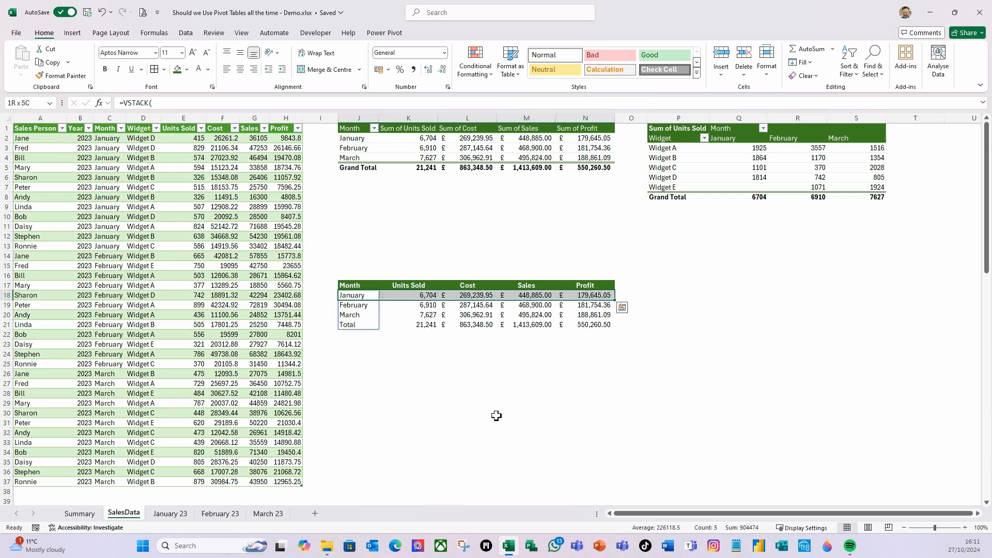
key(shift+Page_Down)
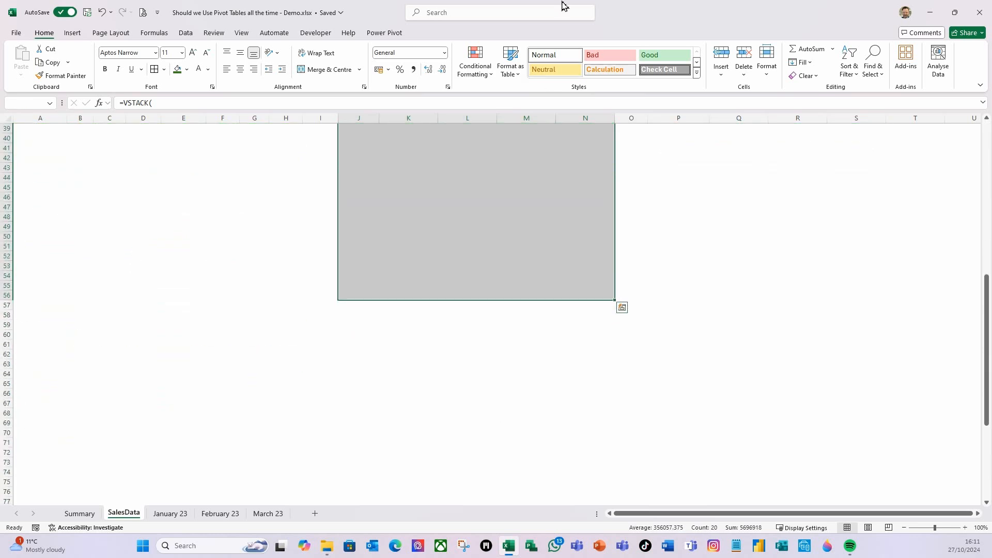
click(490, 80)
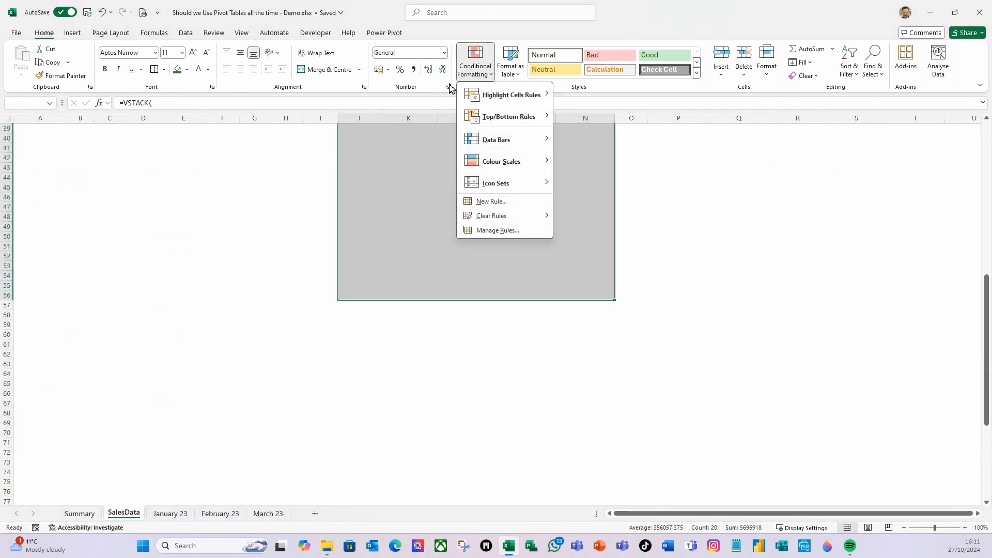
click(493, 201)
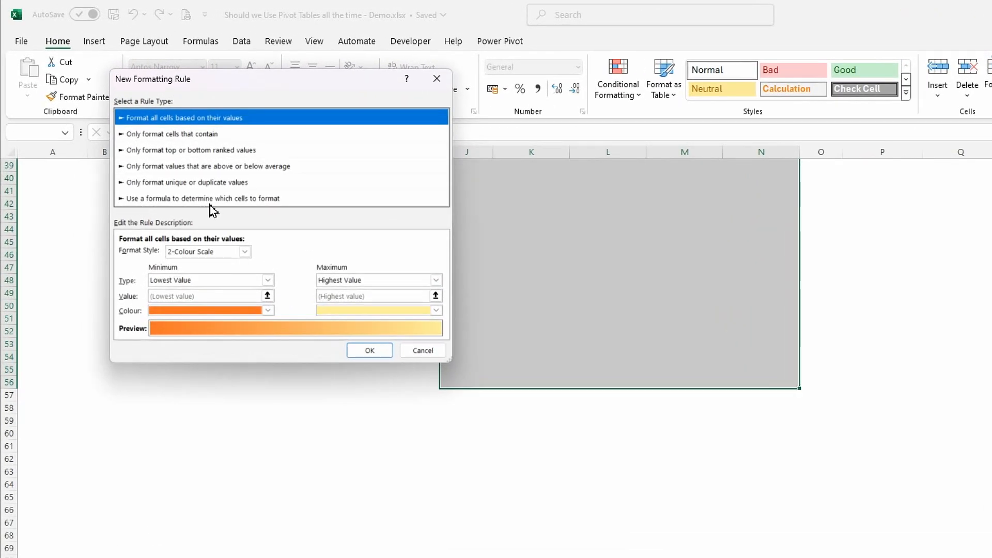
click(226, 202)
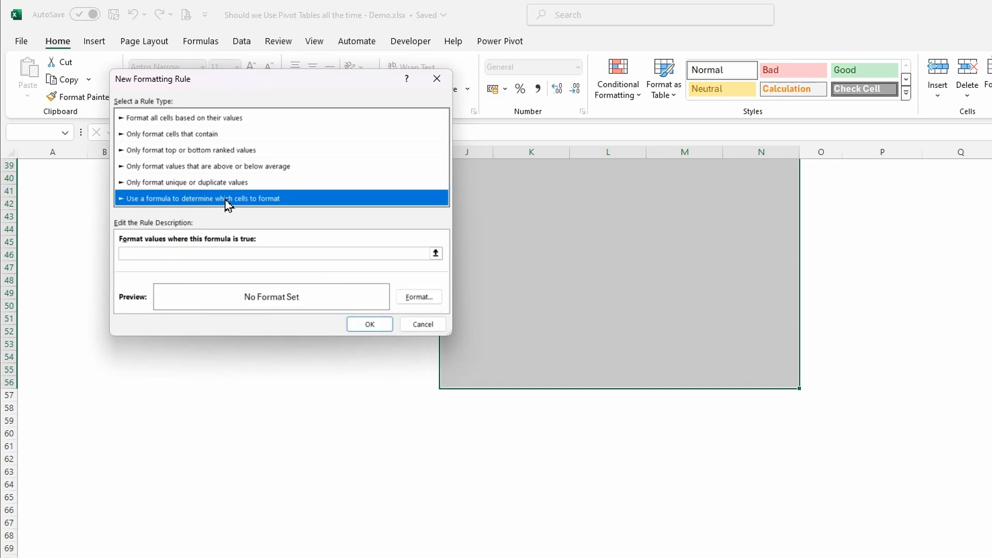
click(165, 253)
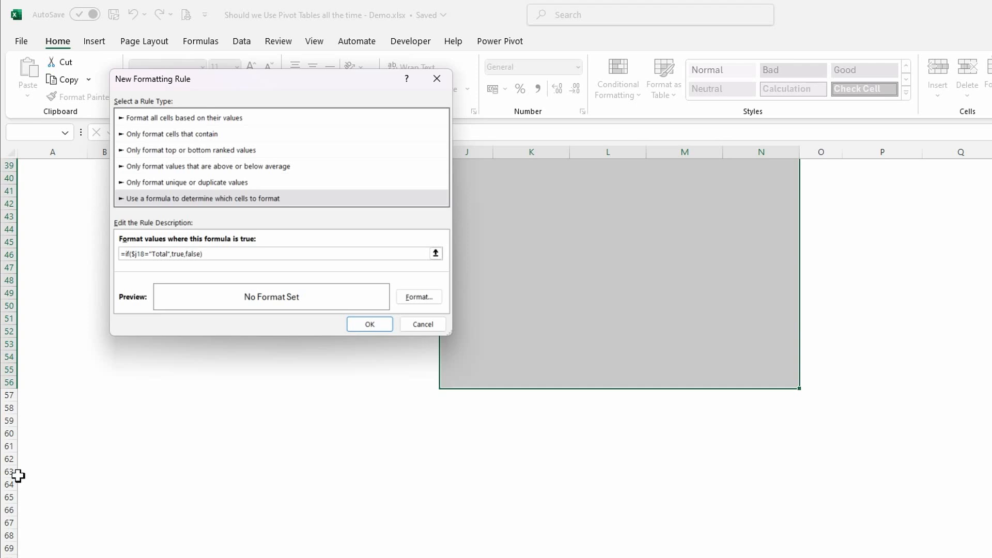
- Give the Total row rule a Bold Italic font and a dark green top border, and apply the rule
click(419, 297)
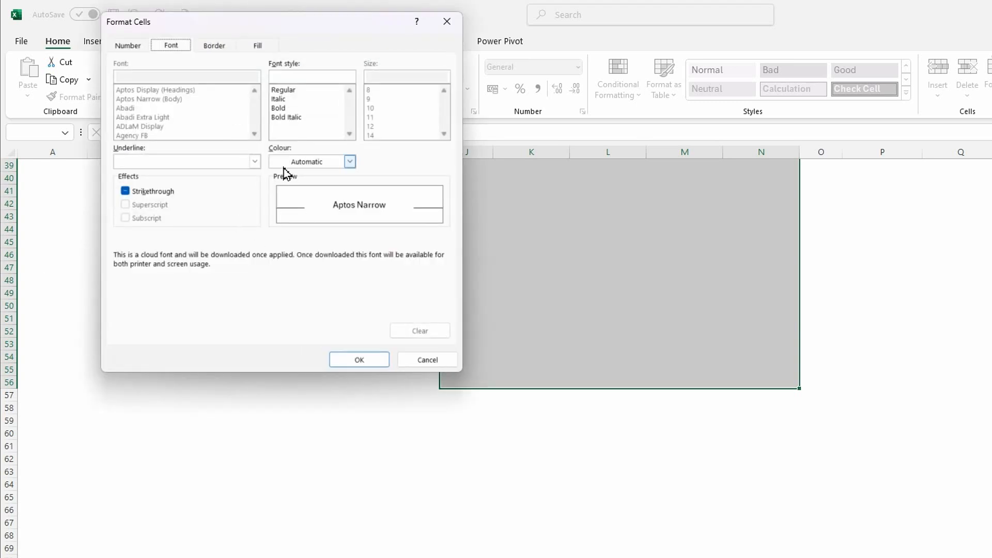
click(279, 117)
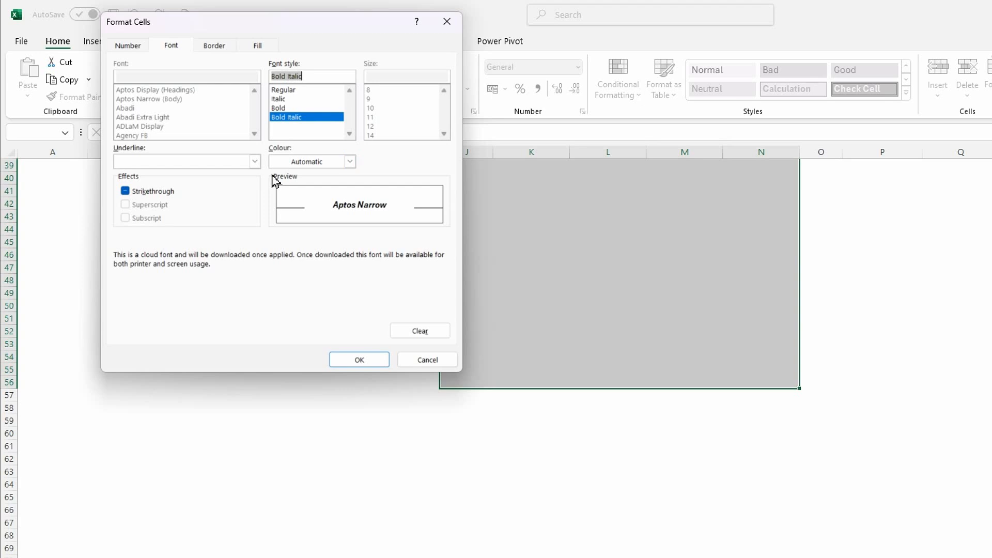
click(212, 46)
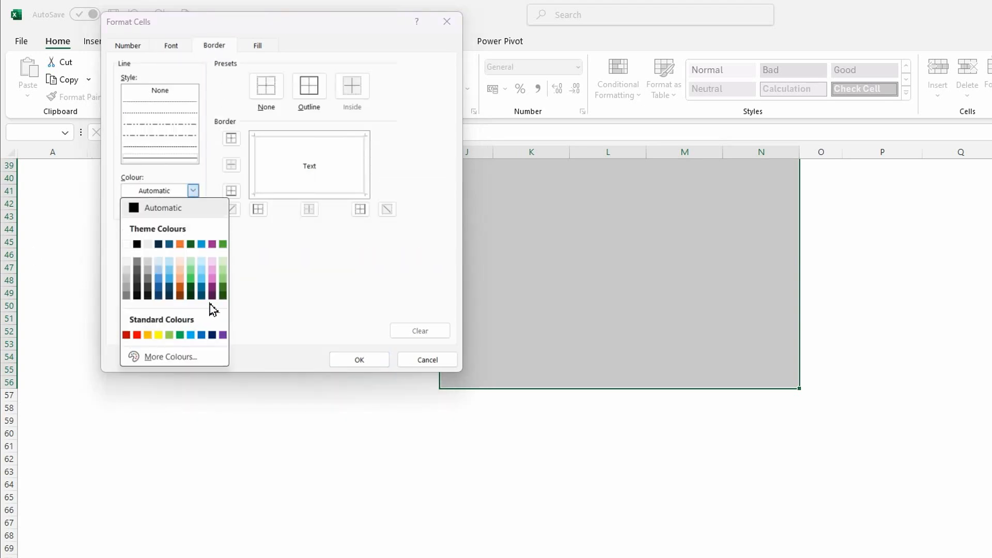
click(222, 289)
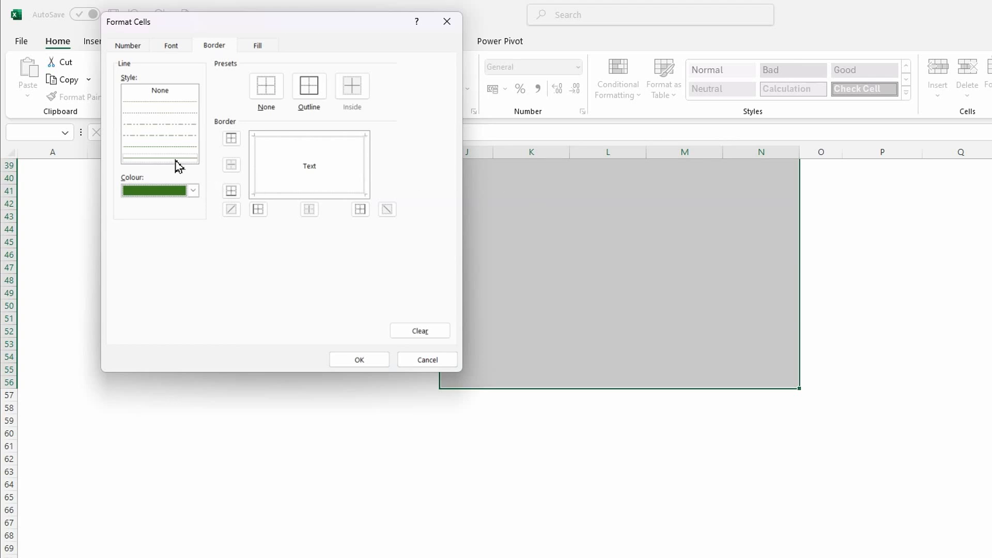
click(323, 143)
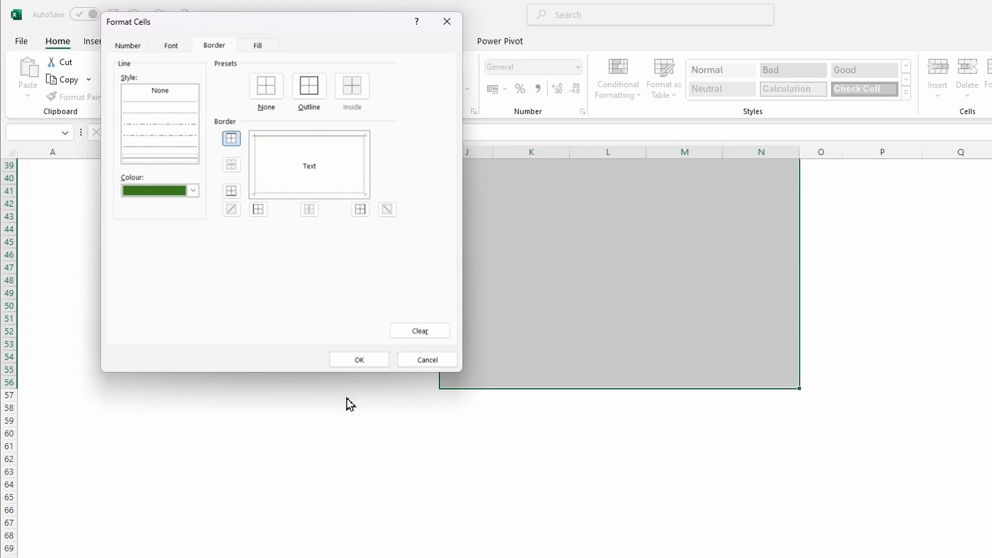
click(360, 360)
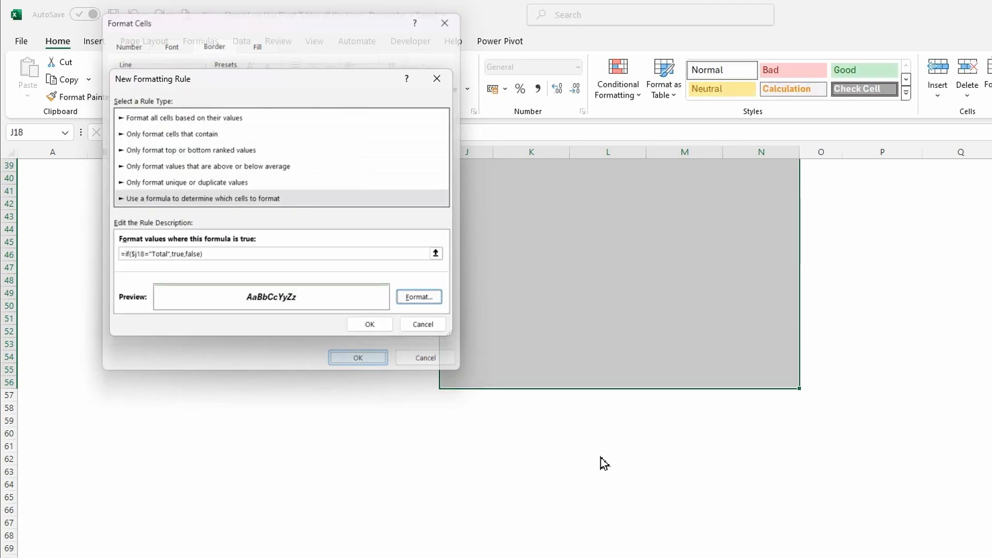
click(360, 325)
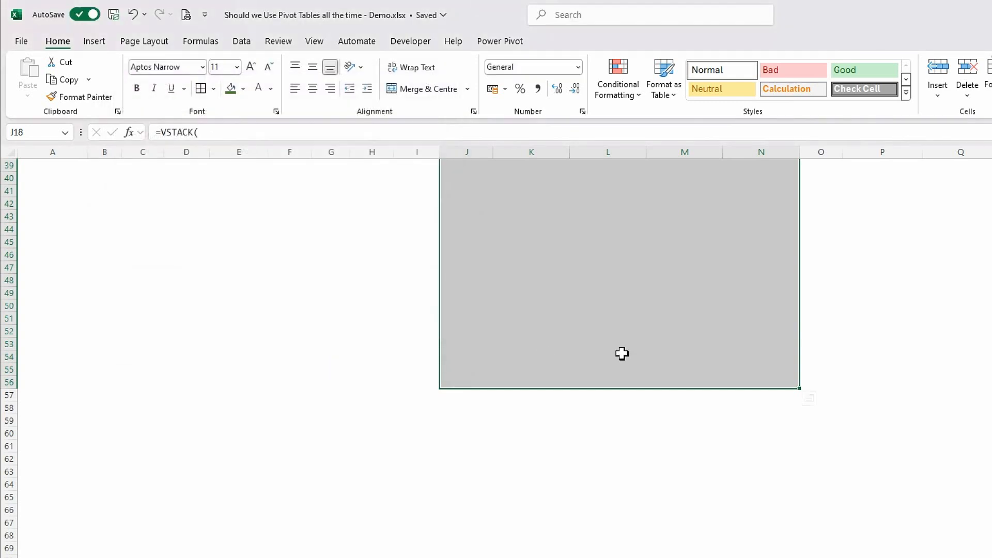
scroll(770, 495, up, 9)
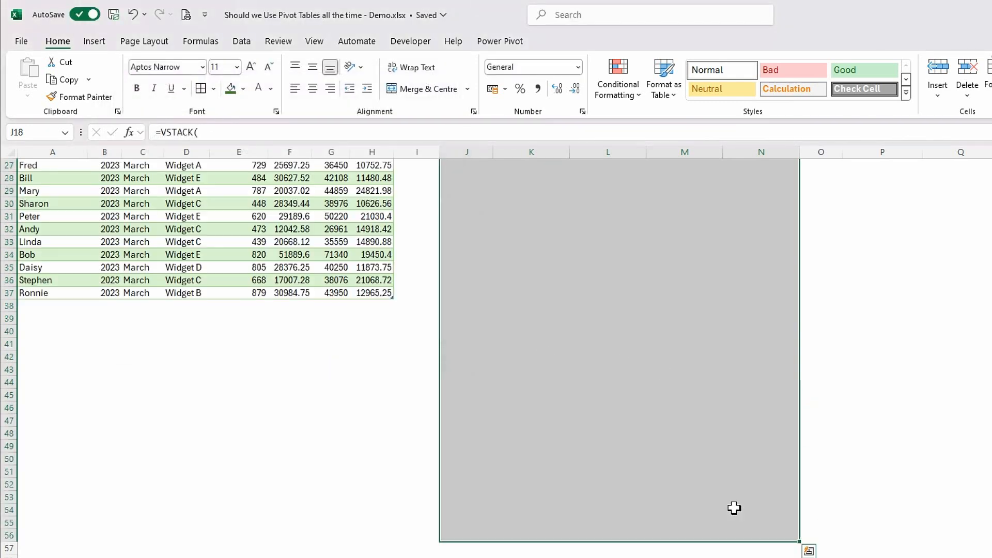
click(871, 346)
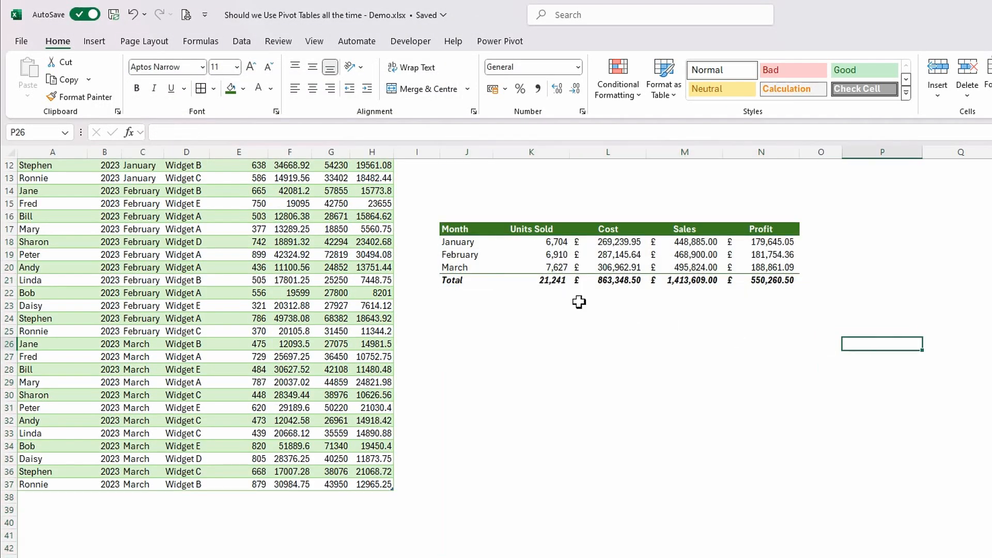
scroll(516, 317, up, 4)
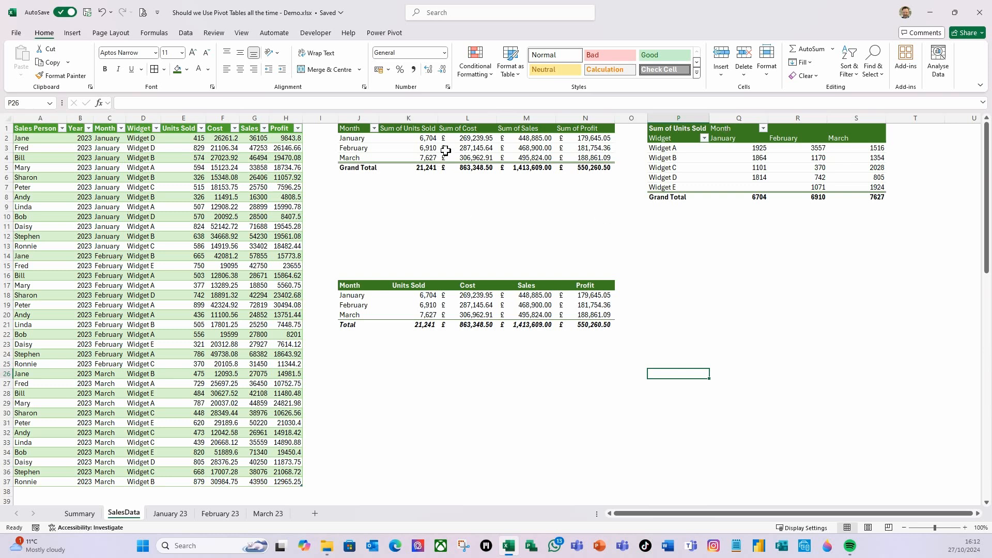
- Try to rename the first PivotTable's Sum of Units Sold header in K1 to Units Sold
click(423, 129)
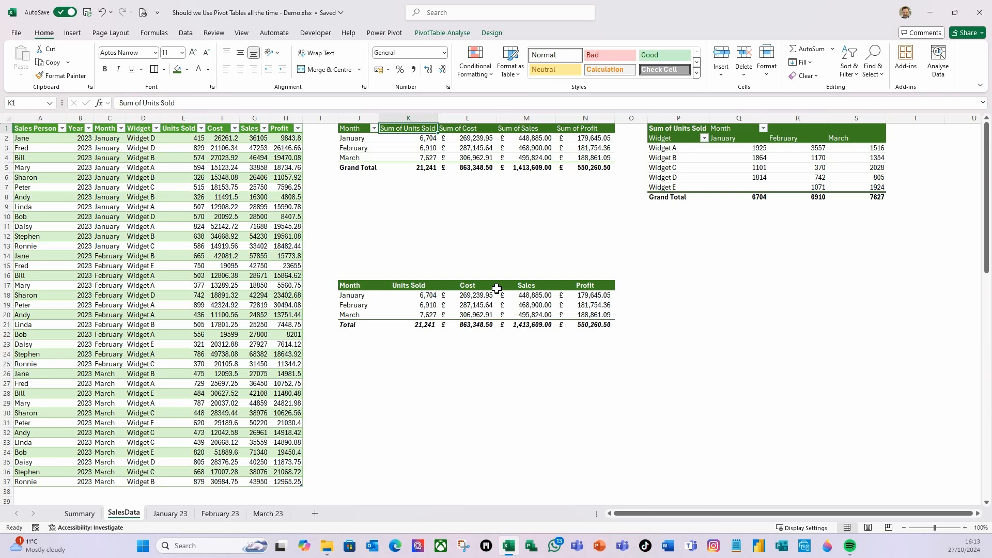
text(Un)
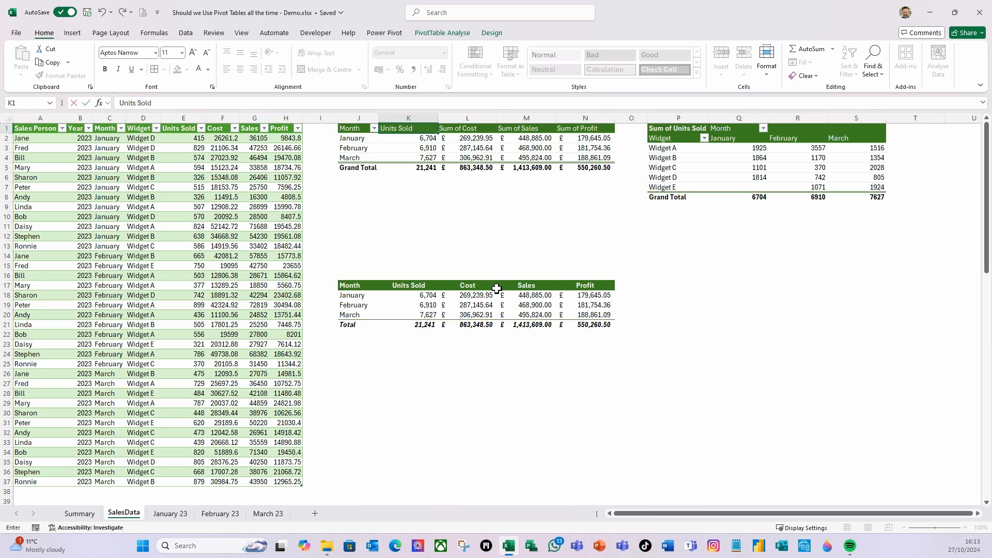
key(Return)
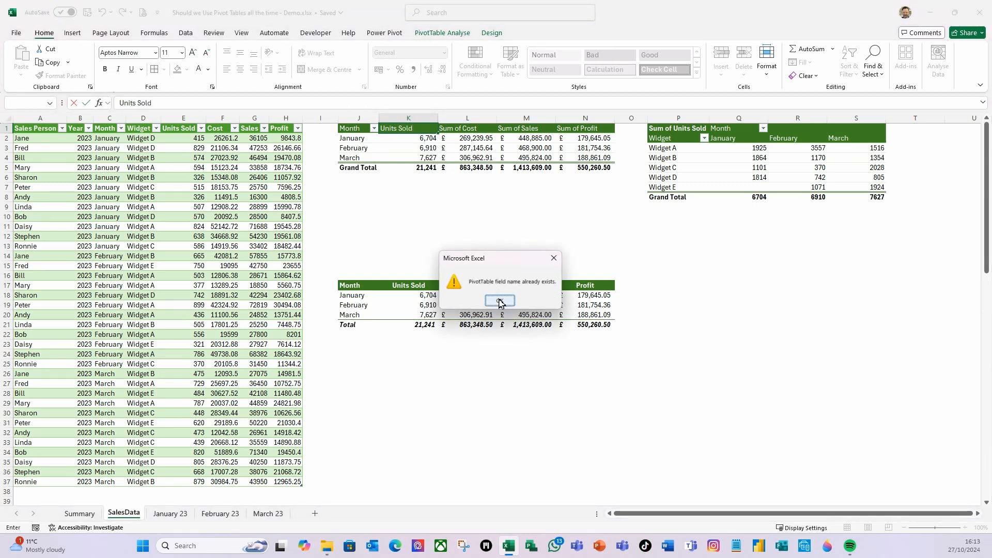
click(499, 301)
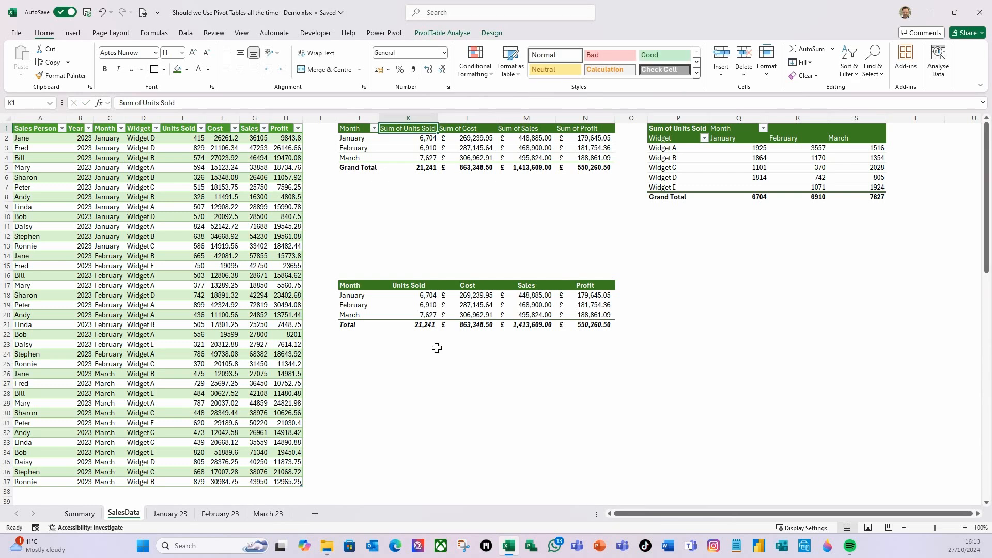
click(462, 249)
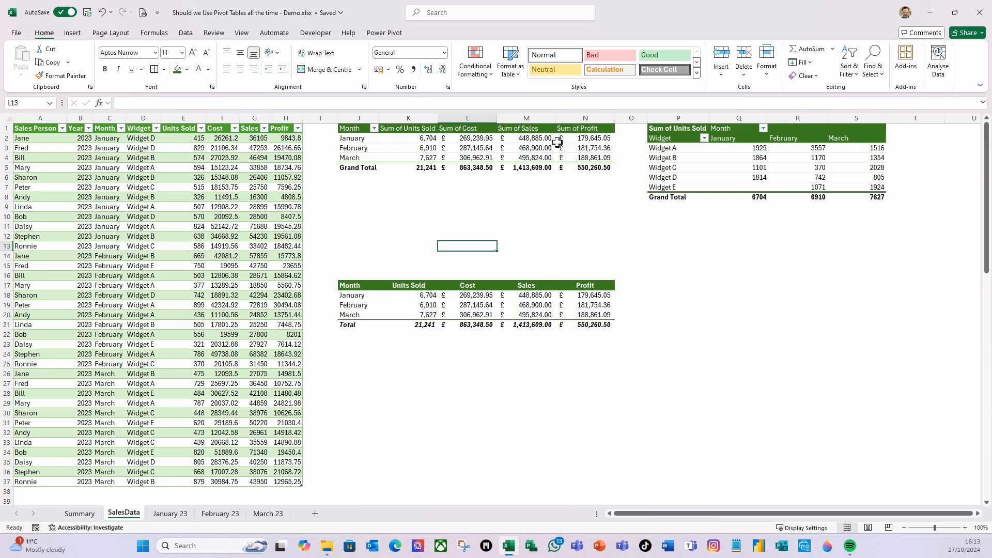
mouse_move(557, 143)
click(611, 376)
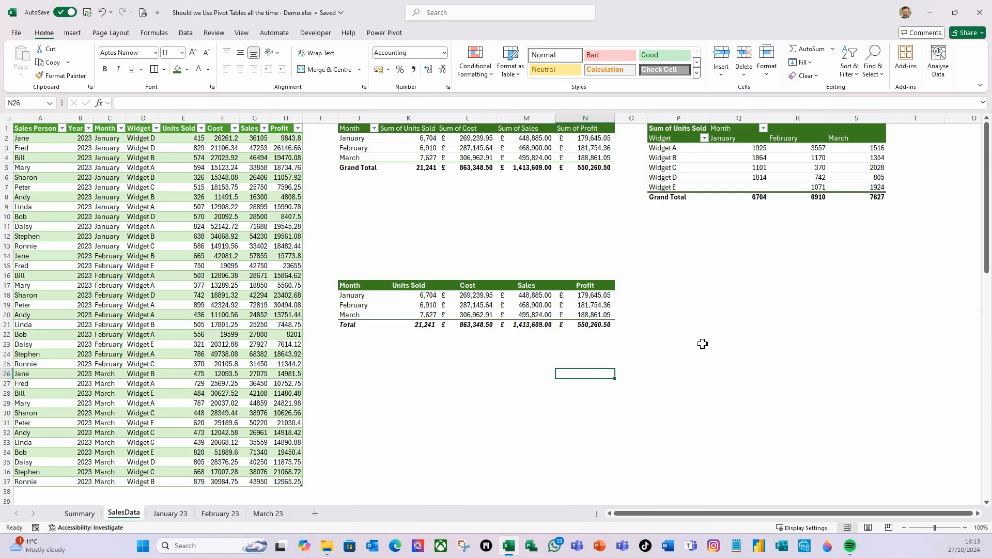
- Enter the header Widget in P17, below the widget PivotTable
click(657, 287)
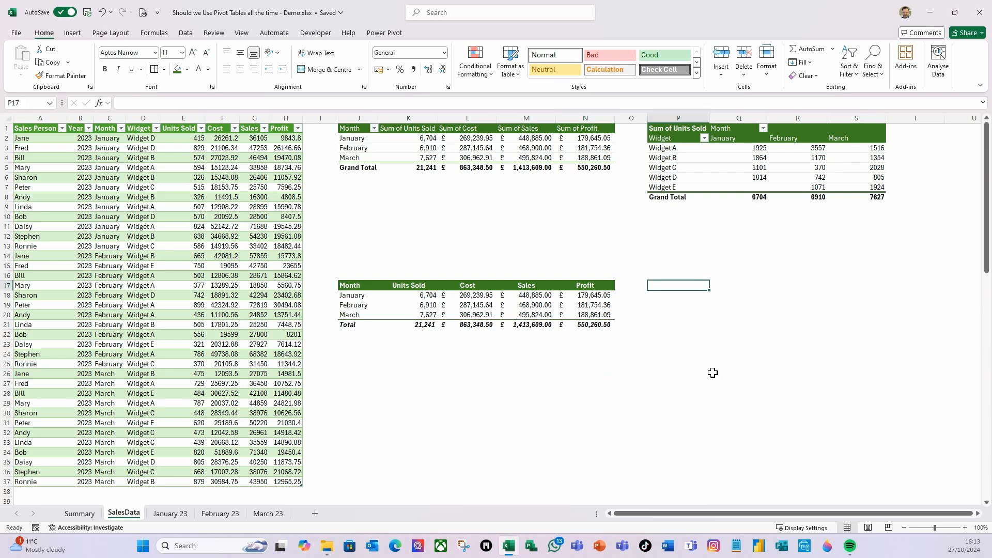
text(Widget)
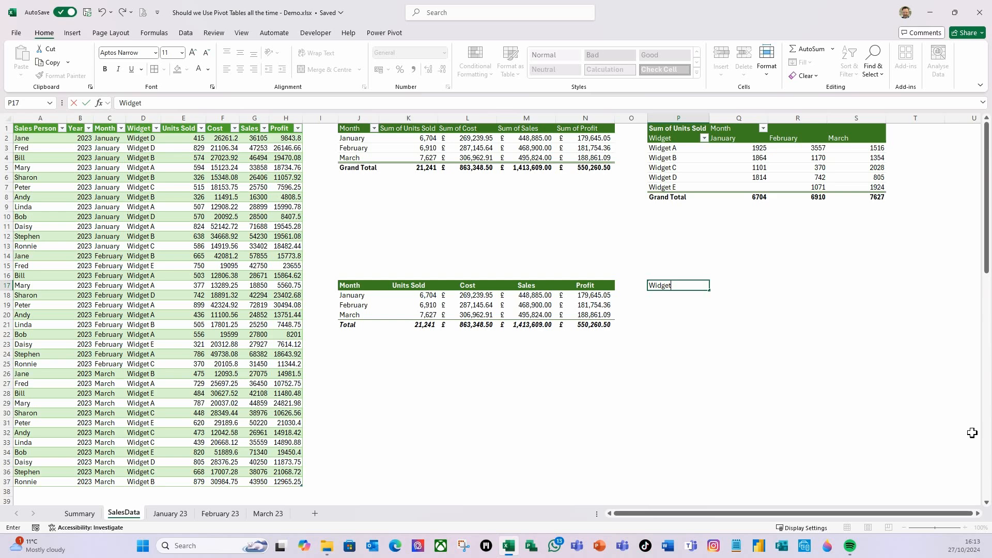
key(Tab)
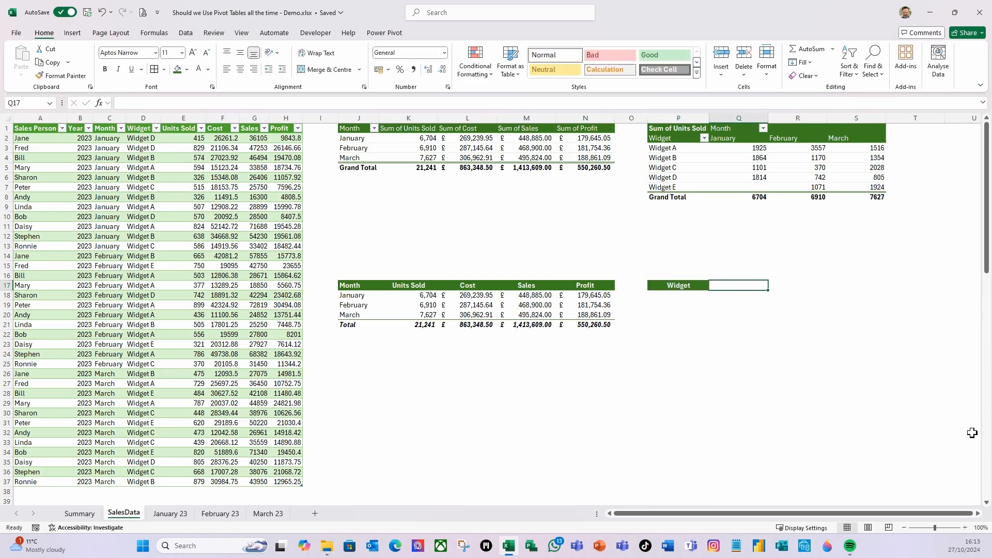
- Enter =SORT(UNIQUE(SalesData[Widget])) in P18 to list the distinct widgets in order under the Widget header
click(664, 298)
text(=un)
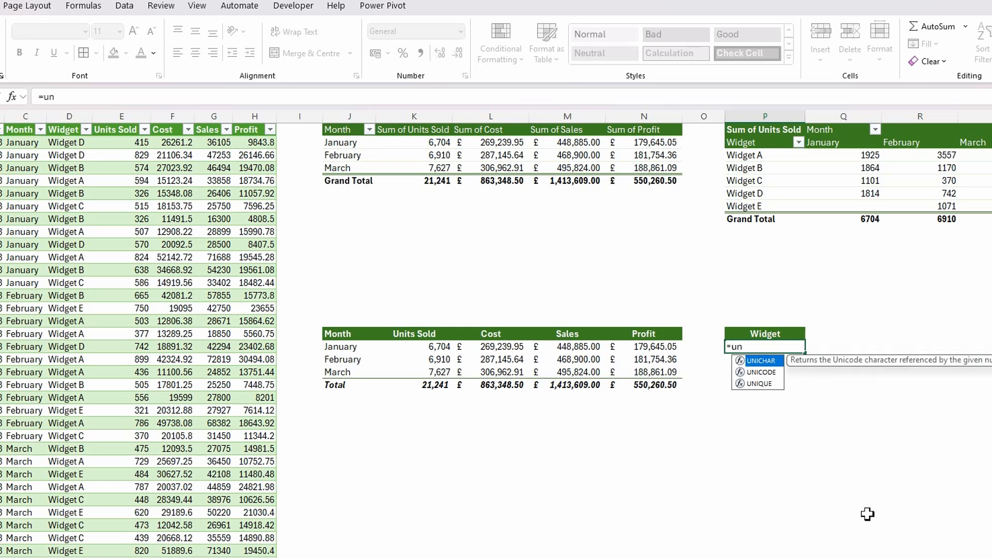
double_click(759, 383)
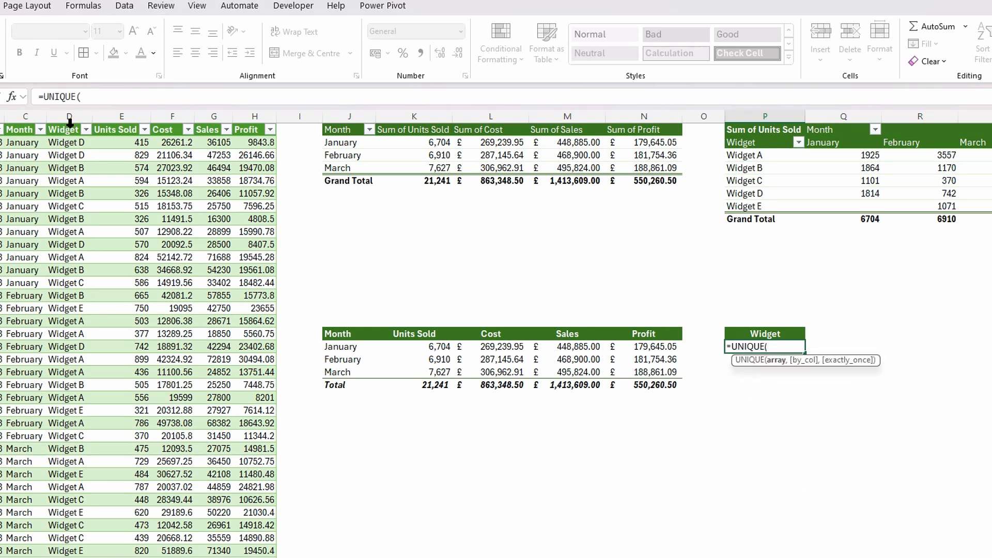
click(70, 124)
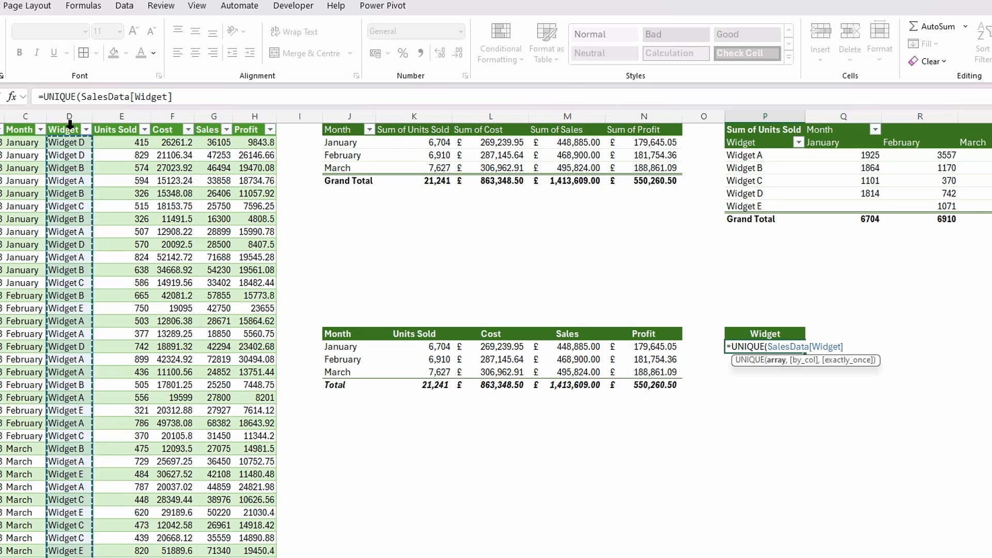
text())
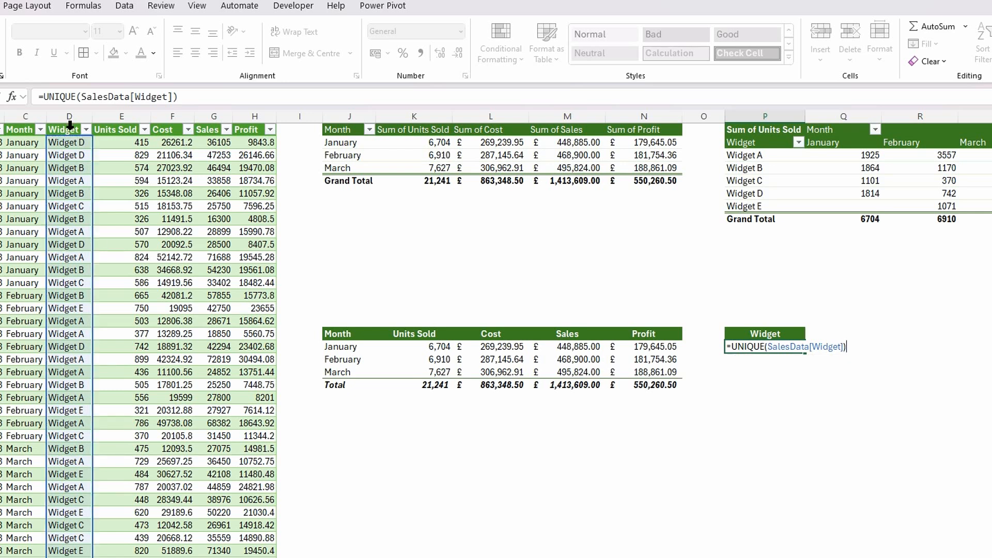
key(F2)
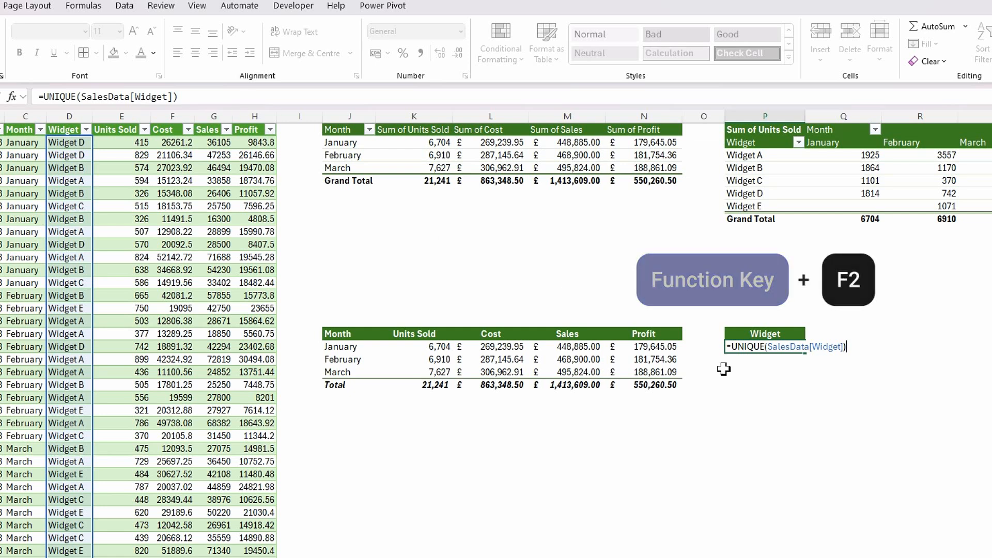
click(731, 346)
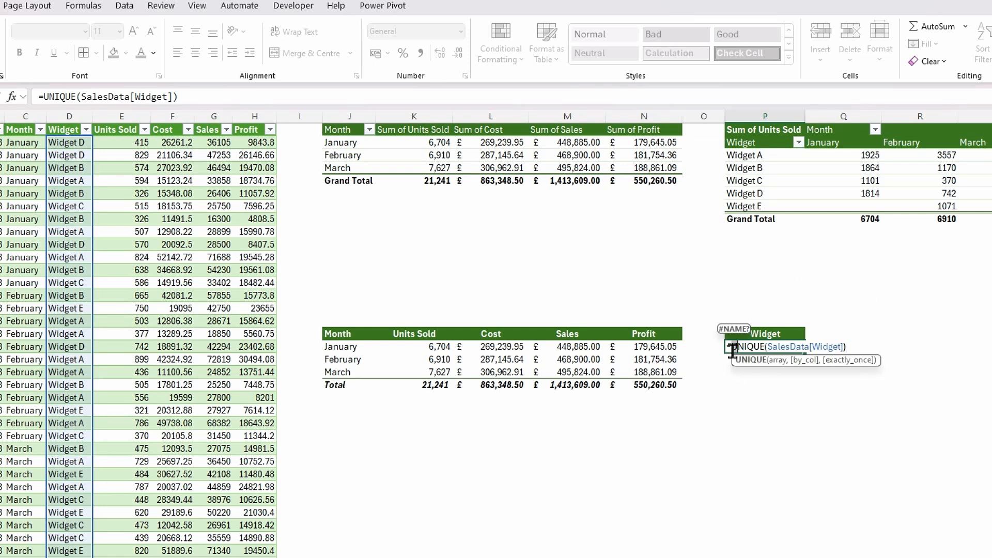
click(732, 348)
text(sort()
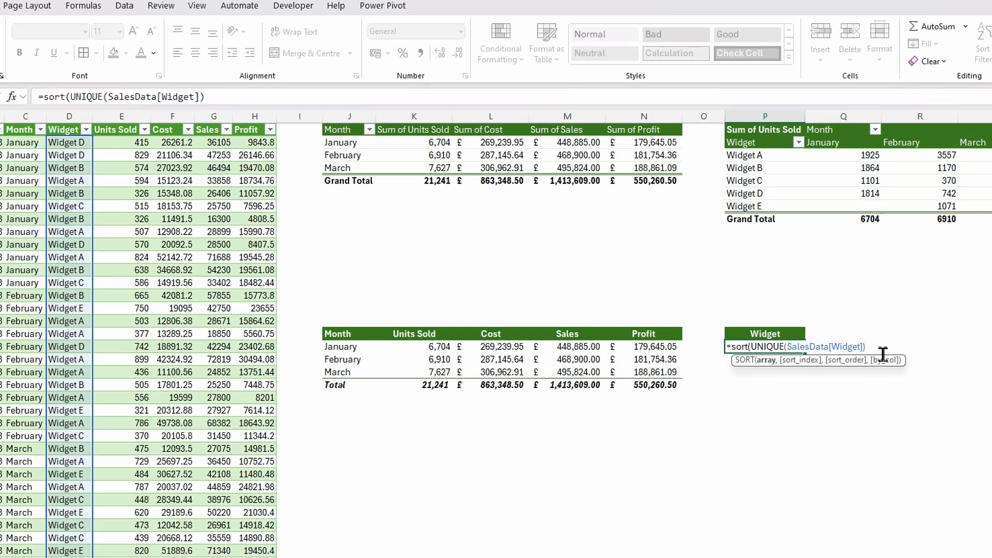
click(876, 347)
text())
key(Return)
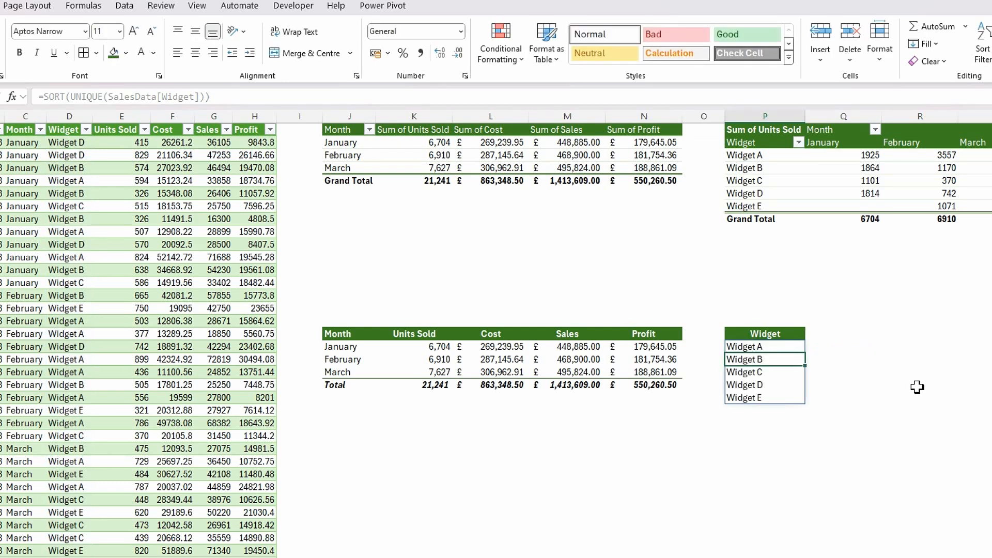
- Wrap the P18 widget list formula in VSTACK, adding "Total" as the second array on its own formula line
click(754, 421)
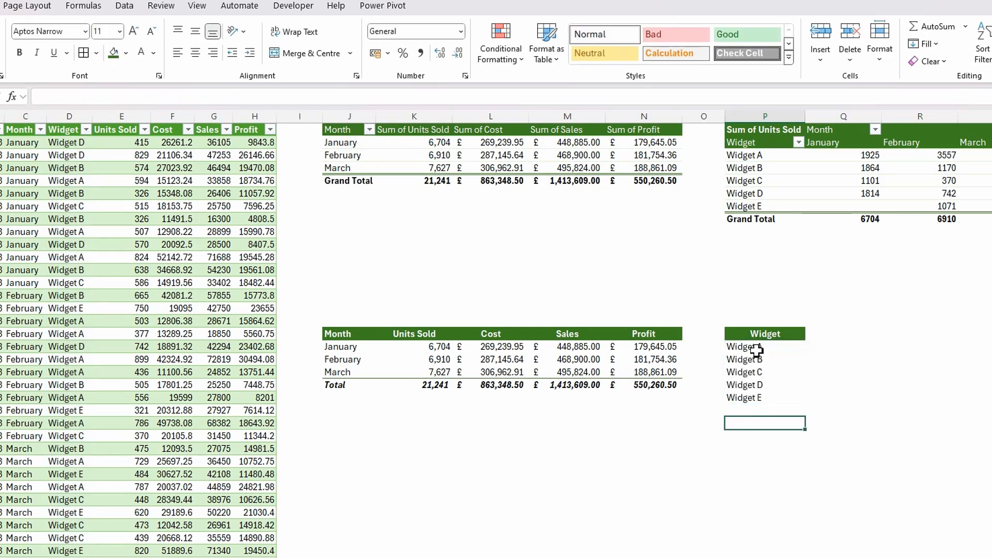
click(759, 347)
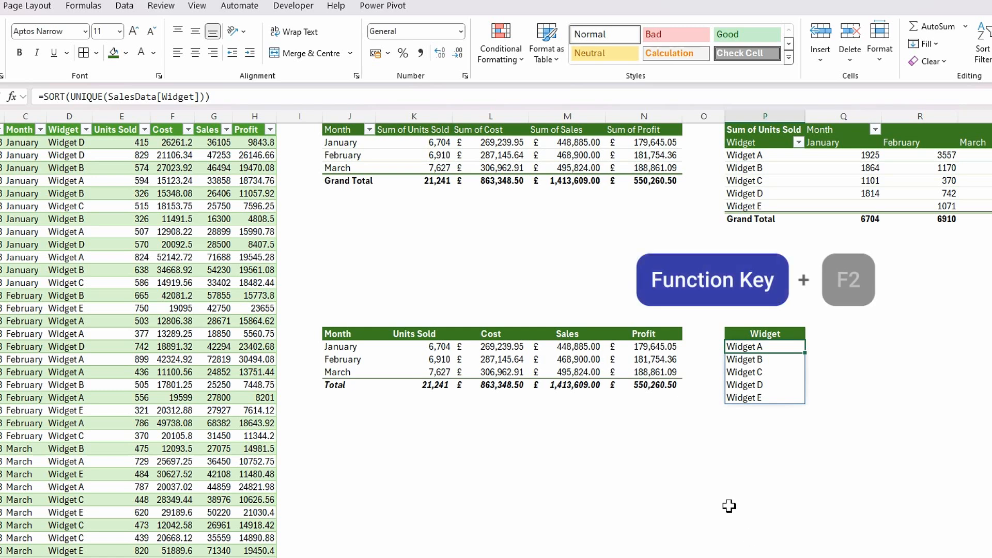
key(F2)
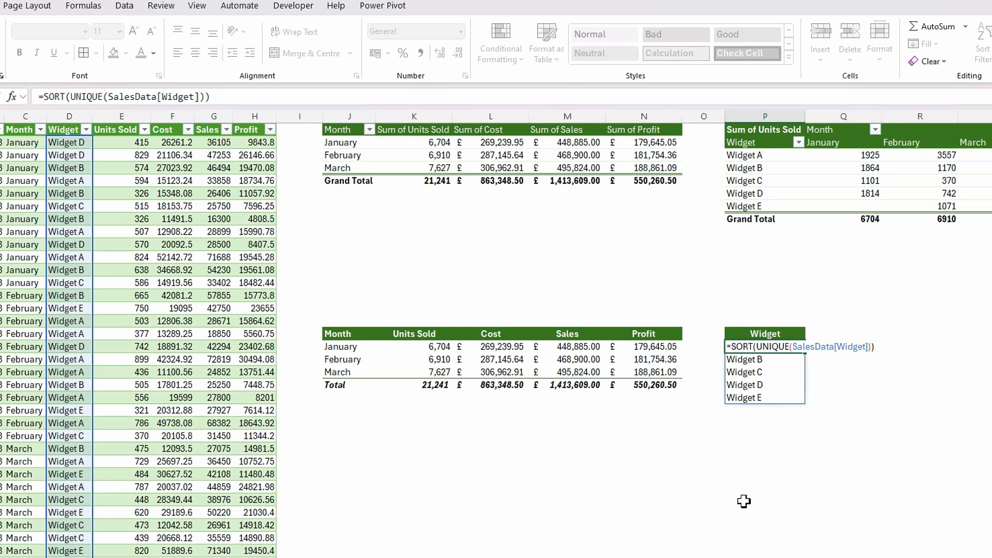
text(vstac)
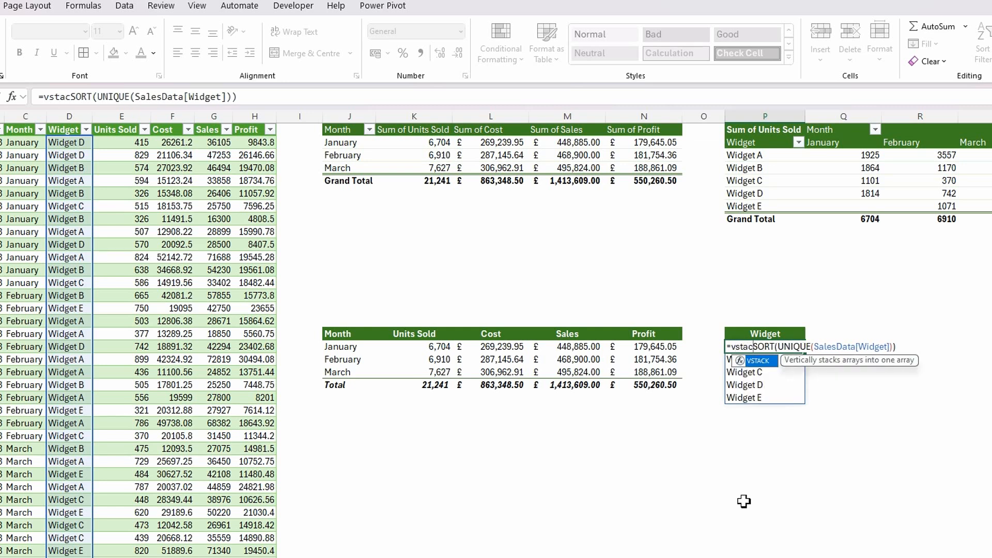
key(Tab)
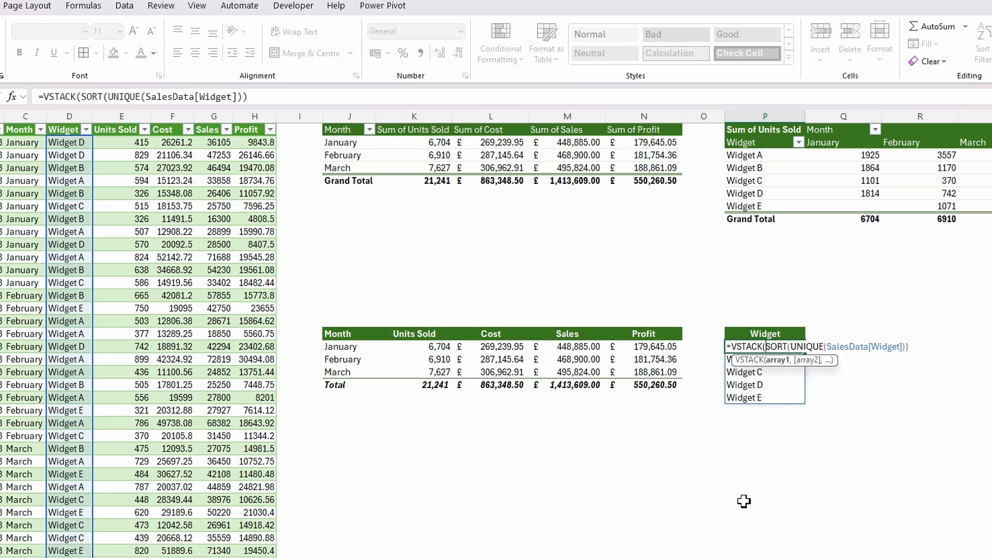
key(alt+Return)
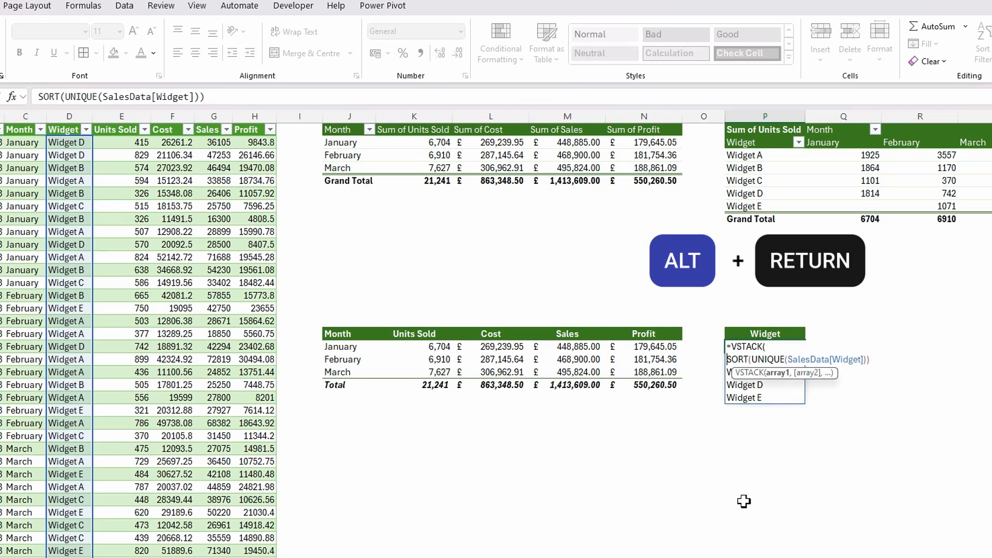
drag(817, 377, 870, 442)
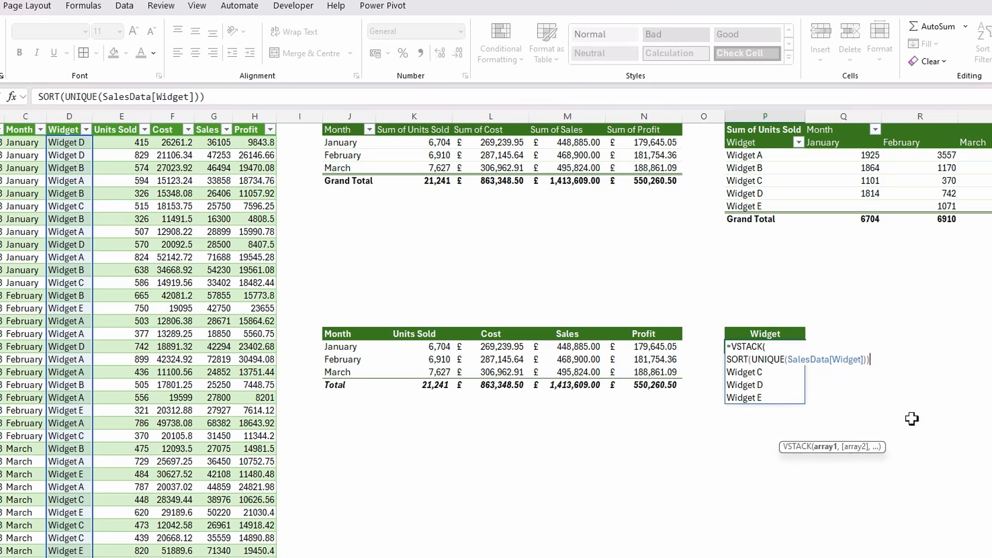
text(,)
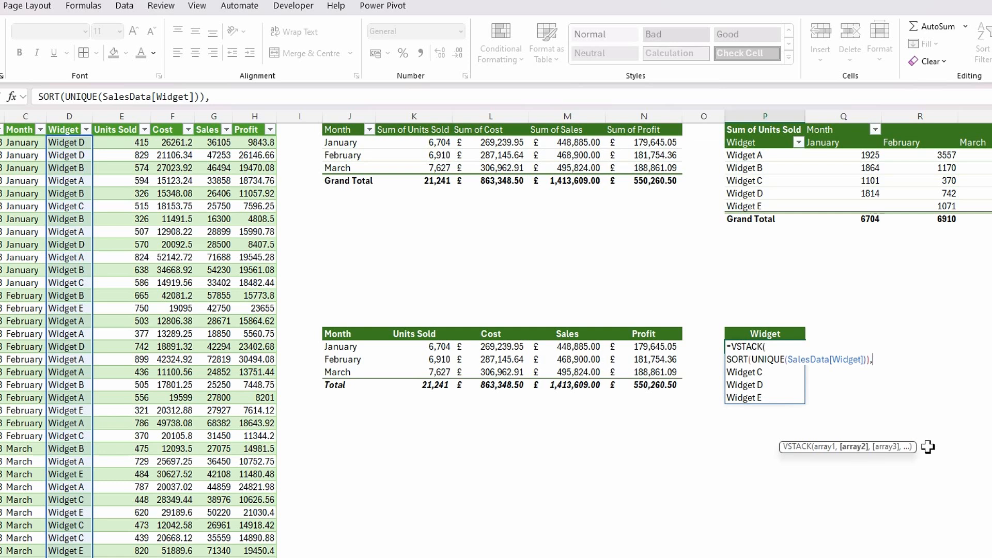
key(alt+Return)
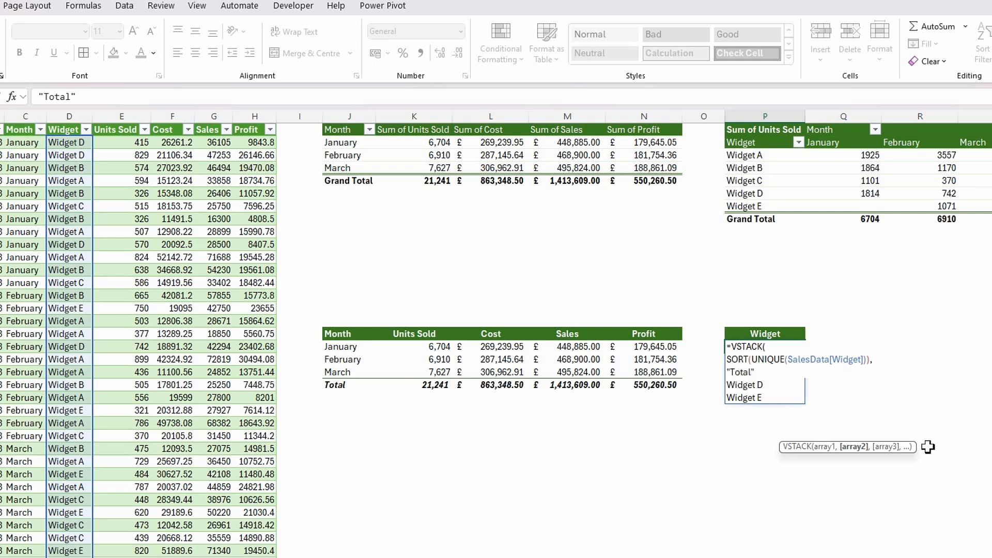
key(alt+Return)
text())
key(Return)
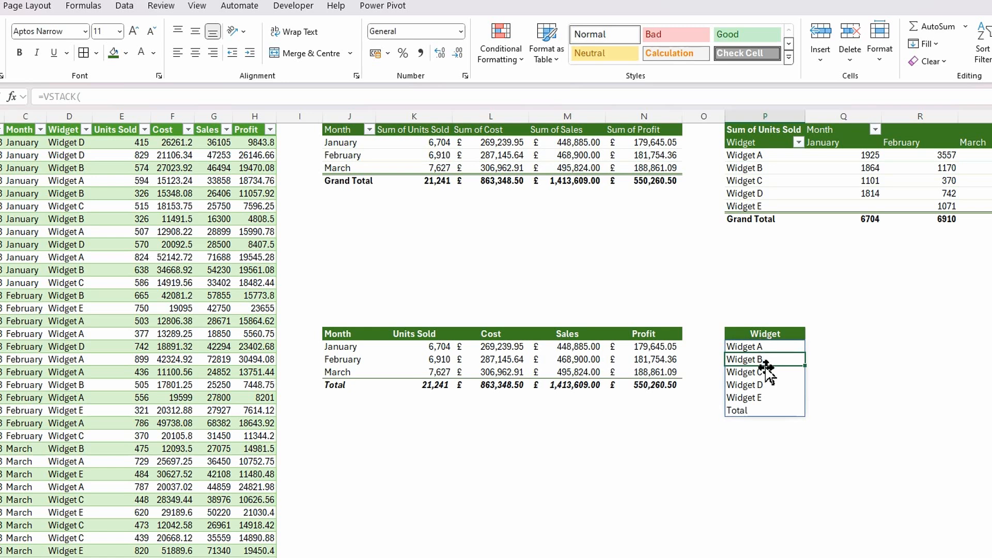
- Enter =UNIQUE(SalesData[Month]) in Q17, beside the Widget header
click(826, 334)
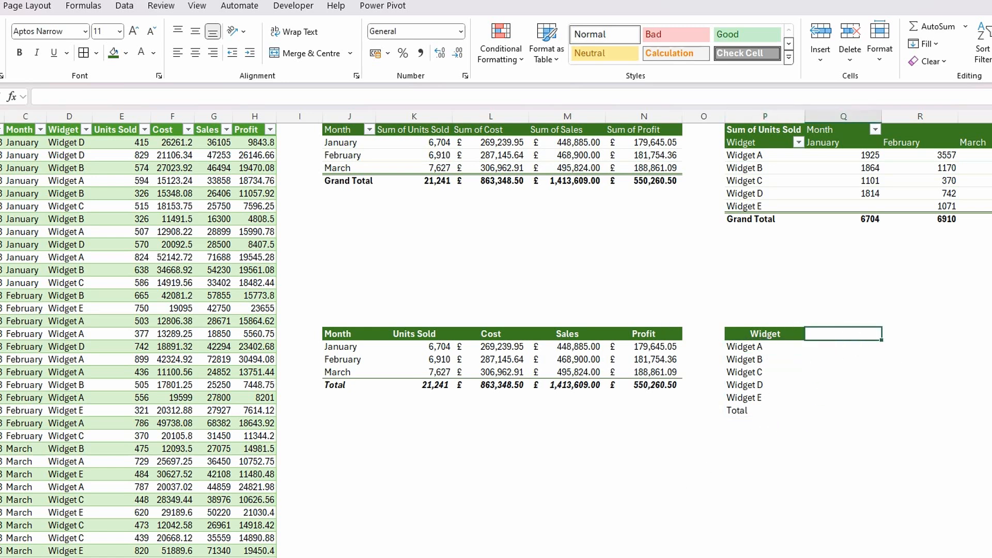
text(=)
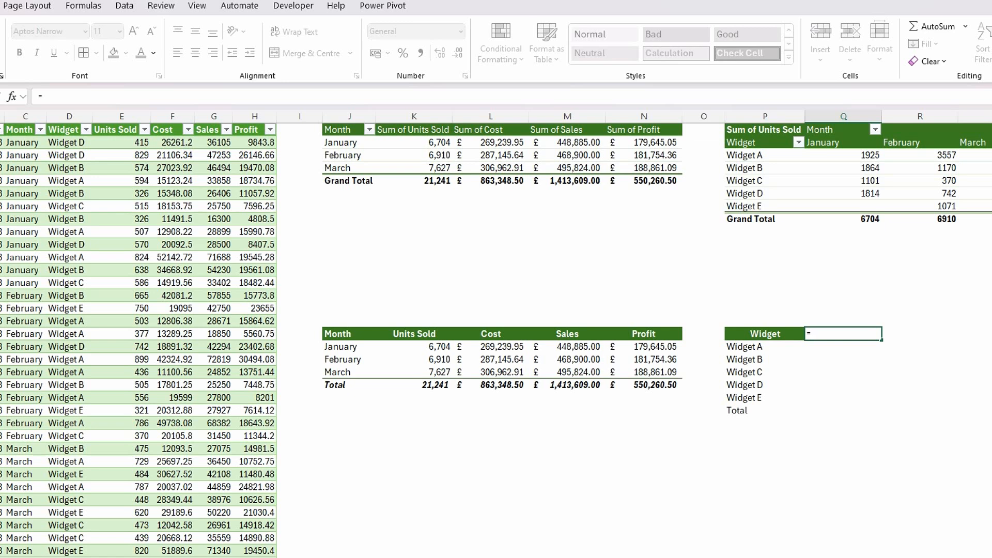
text(un)
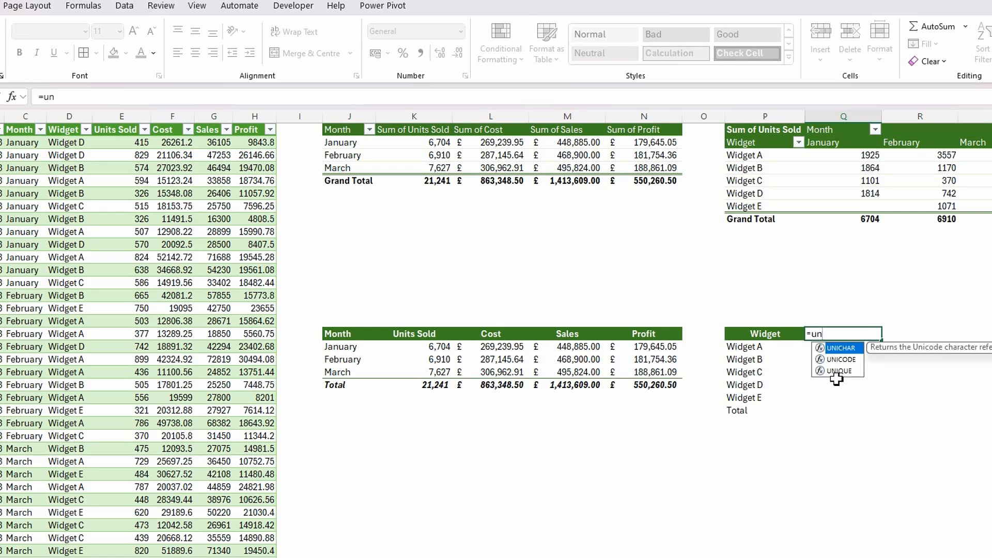
double_click(839, 371)
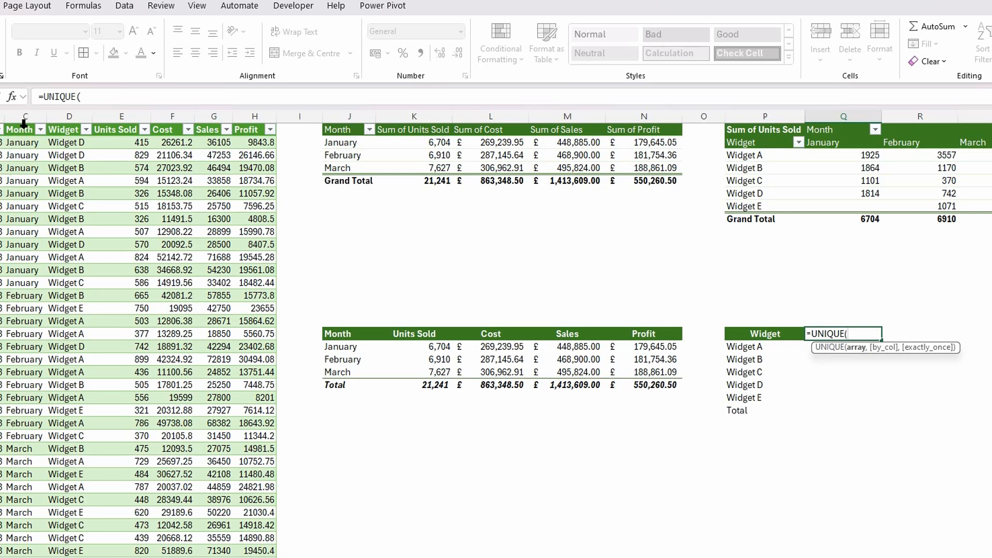
click(25, 124)
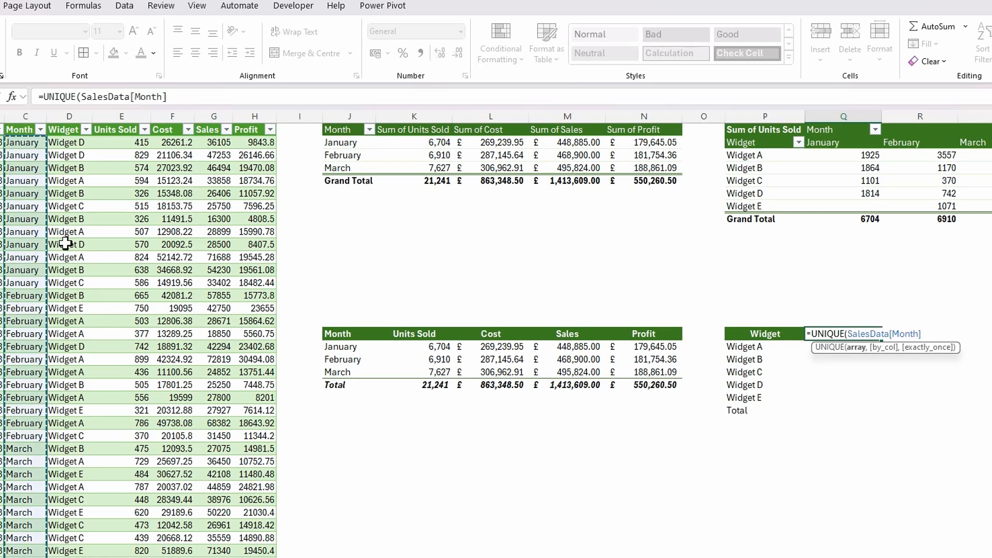
text())
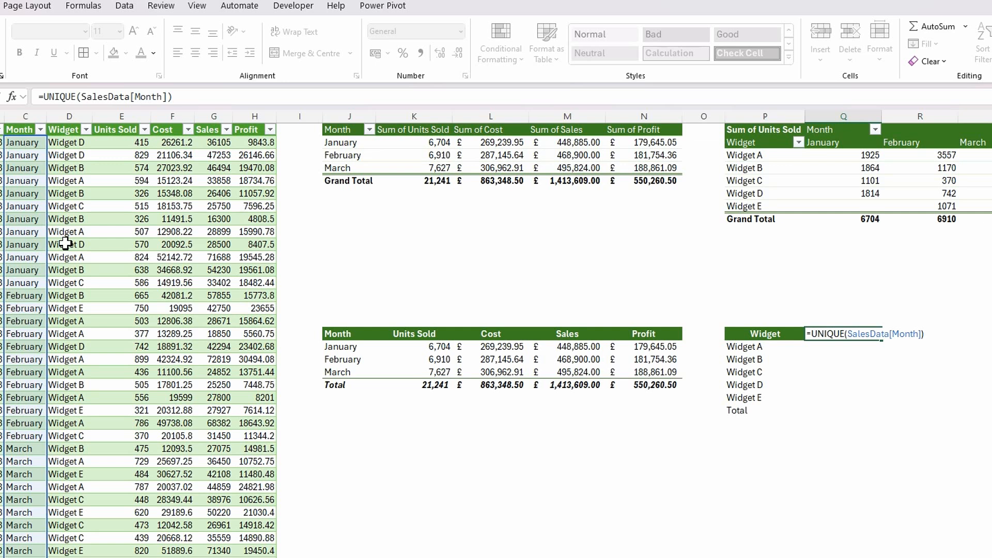
key(Return)
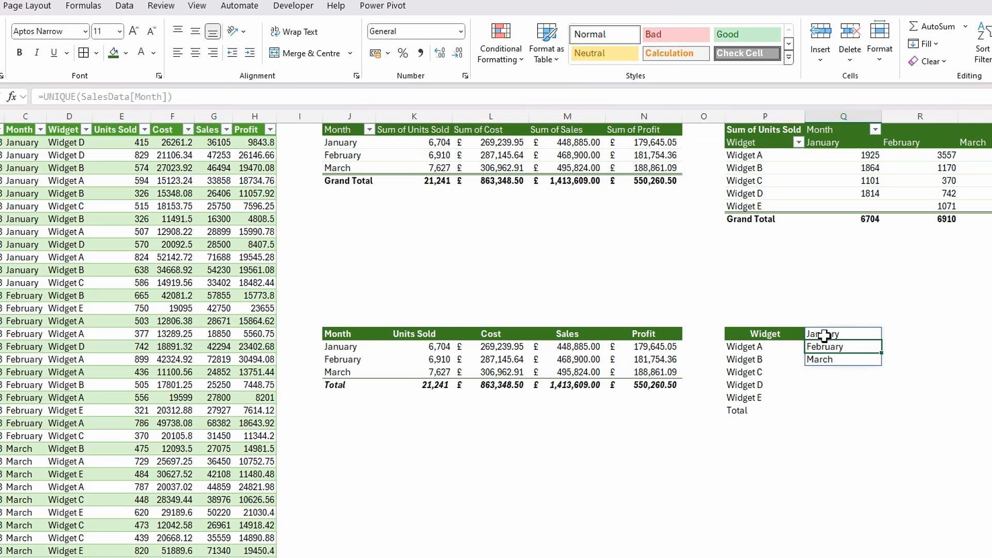
- Wrap the Q17 month formula in TRANSPOSE so the months spill across the header row
click(824, 334)
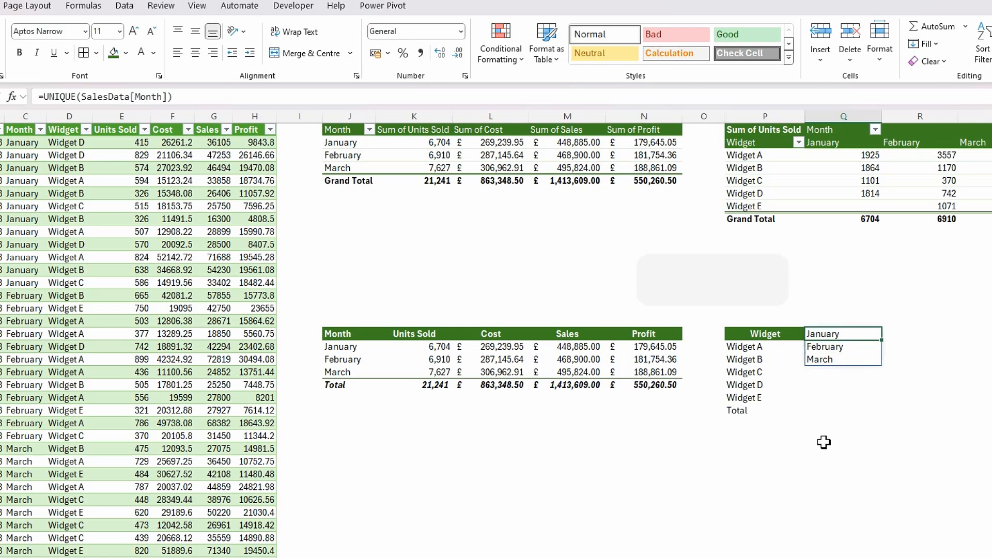
key(F2)
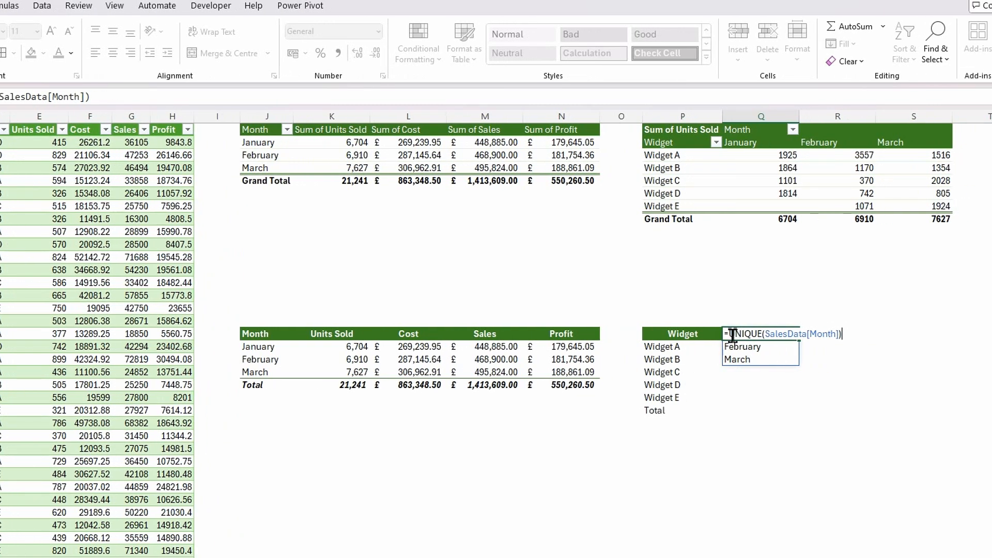
click(732, 336)
text(tran)
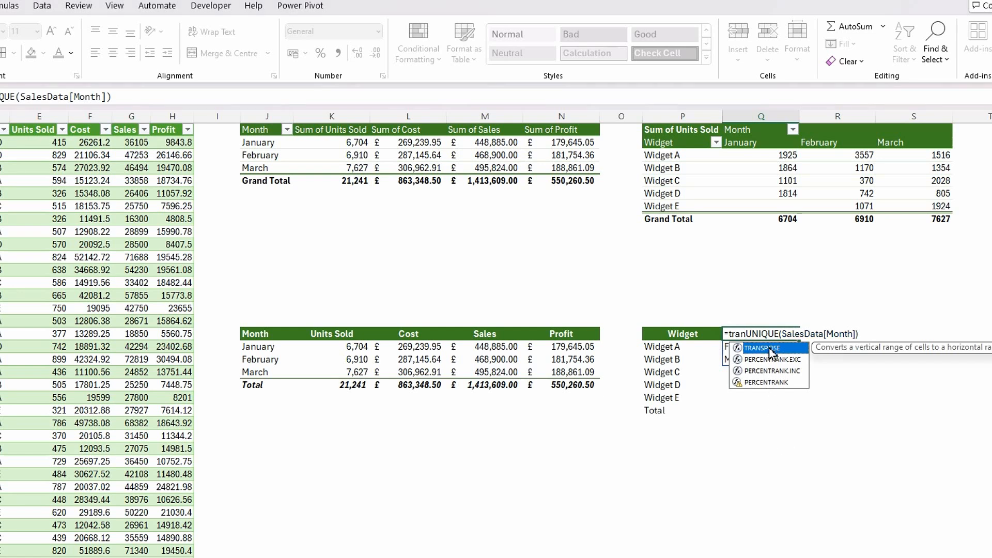
double_click(772, 350)
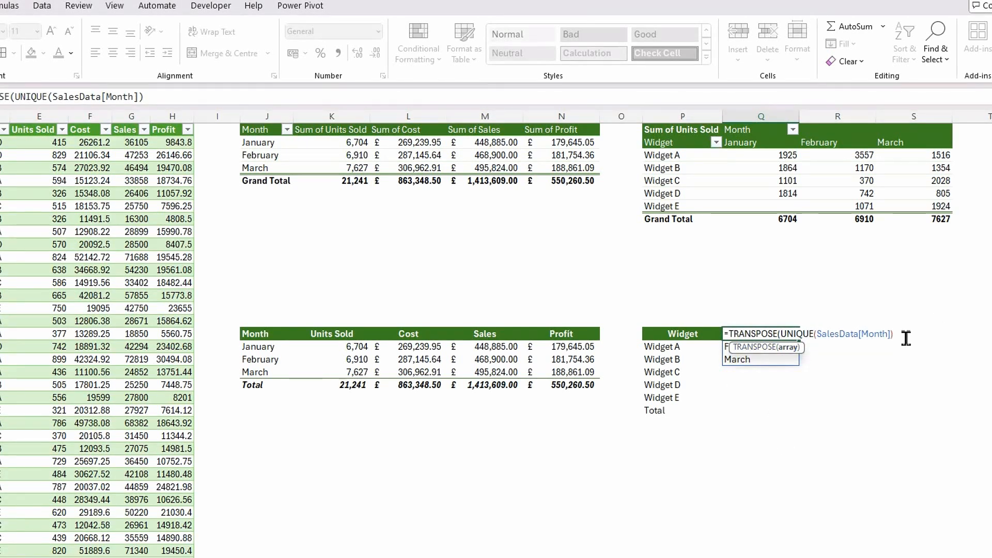
text())
key(Return)
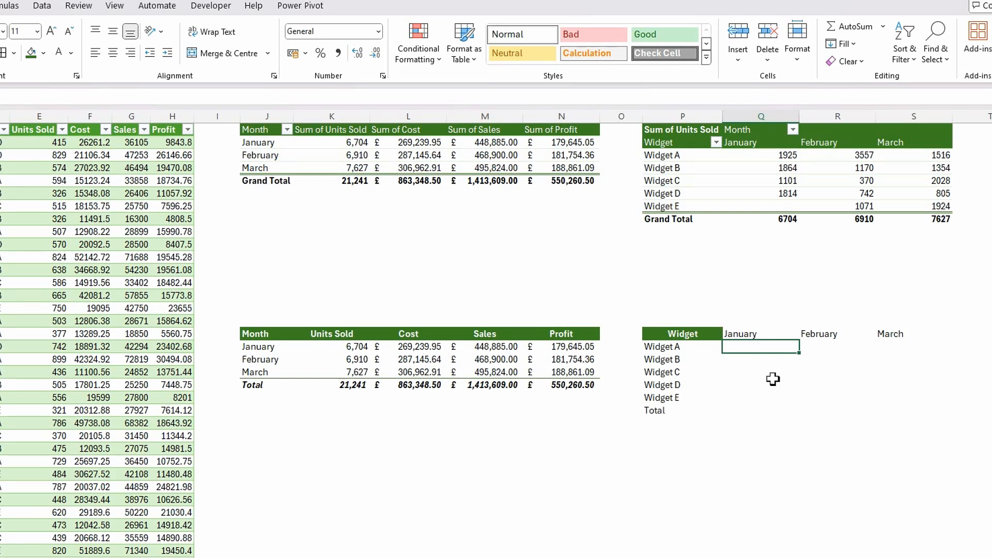
- Start a new conditional formatting rule for Q17:AD17 that uses a formula to determine which cells to format
click(741, 334)
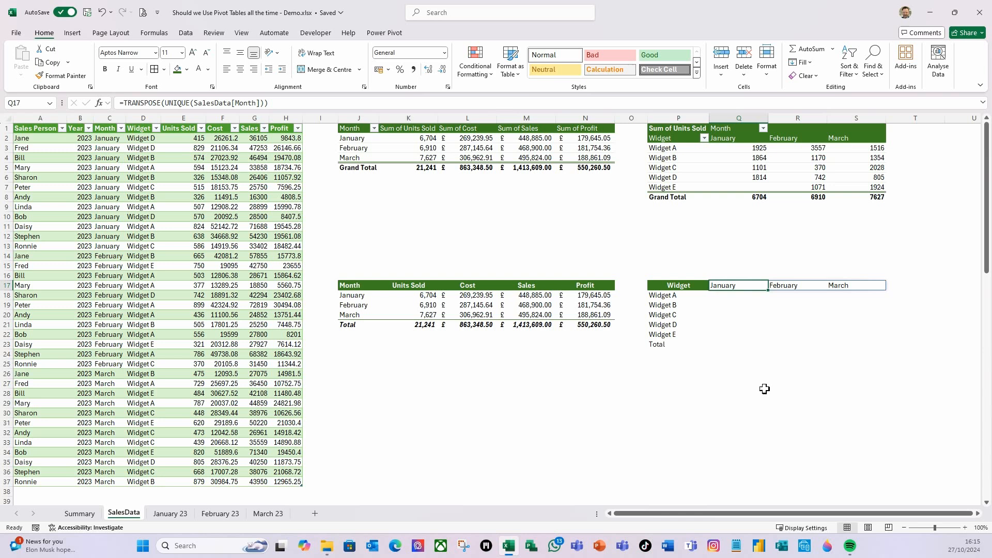
key(shift+Right)
key(shift+Right)
key(shift+Right)
key(shift+Right)
key(shift+Right)
key(shift+Right)
key(shift+Right)
key(shift+Right)
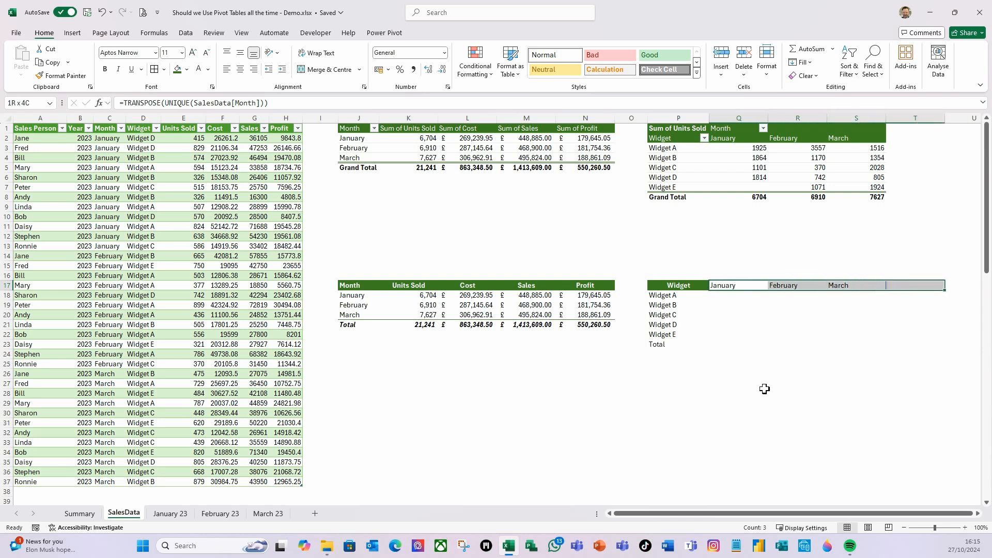
key(shift+Right)
key(shift+Right)
key(shift+Right)
key(shift+Right)
key(shift+Right)
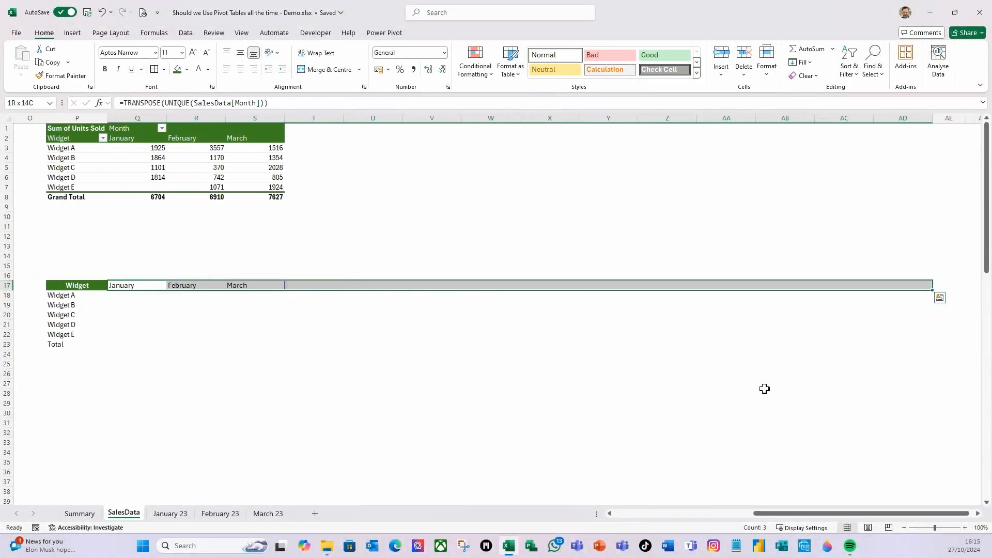
click(491, 78)
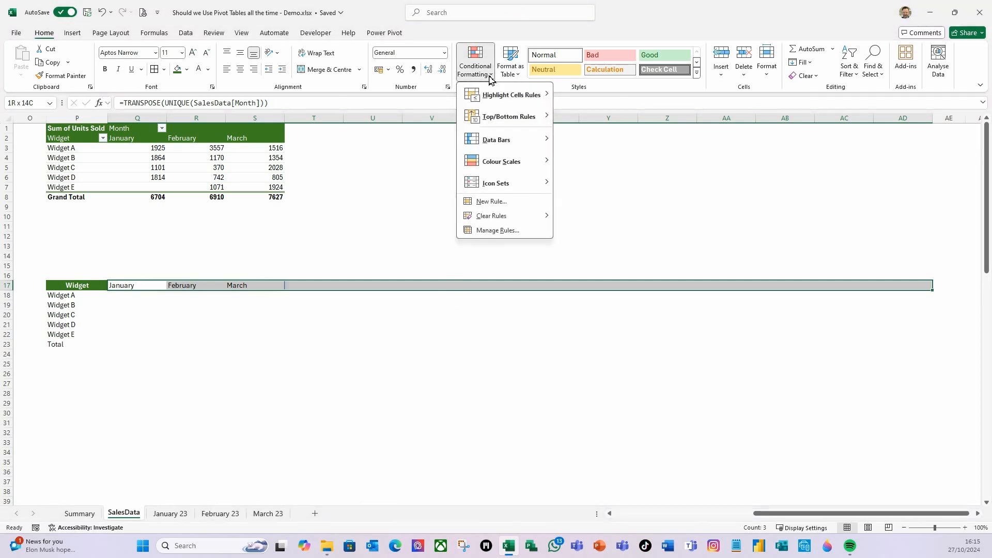
click(500, 204)
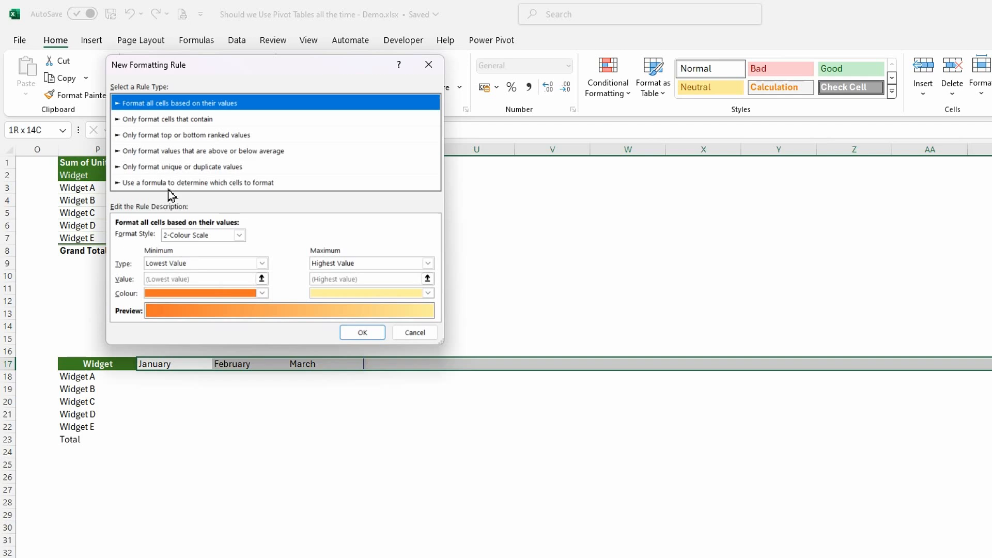
click(167, 185)
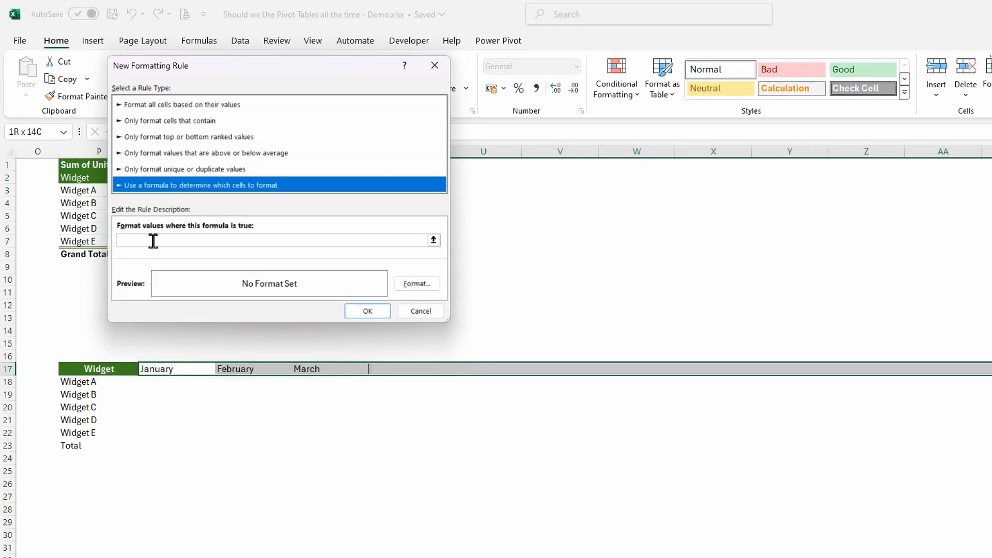
drag(190, 80, 402, 132)
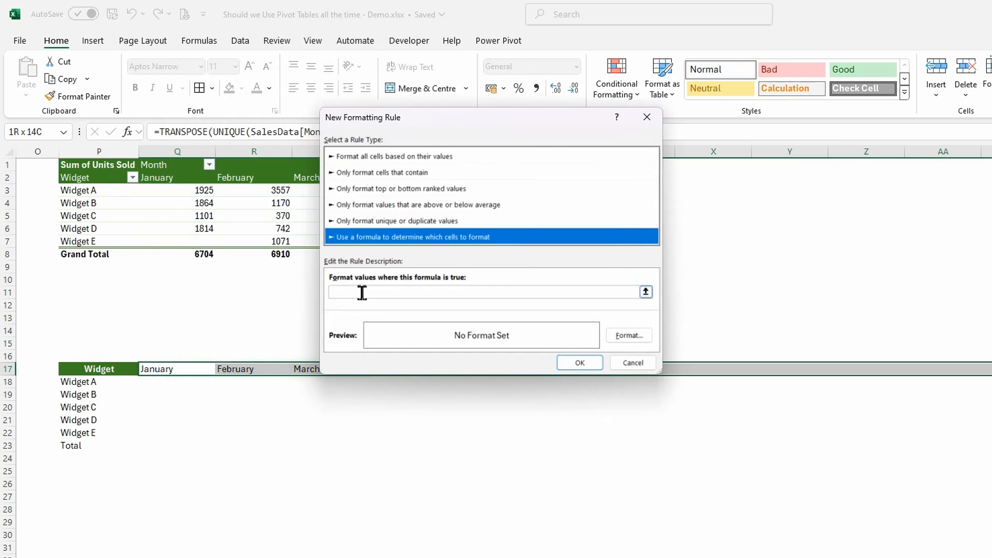
click(373, 293)
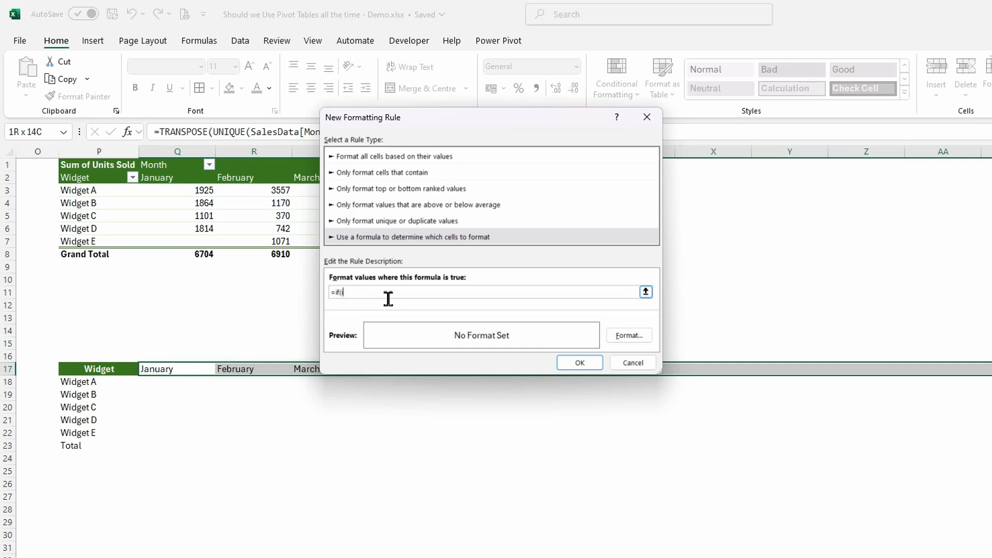
- Set the new rule's formula to =if(isblank(q18)=false,true,false)
text(ank(q18)=f)
text(alse,true,false)
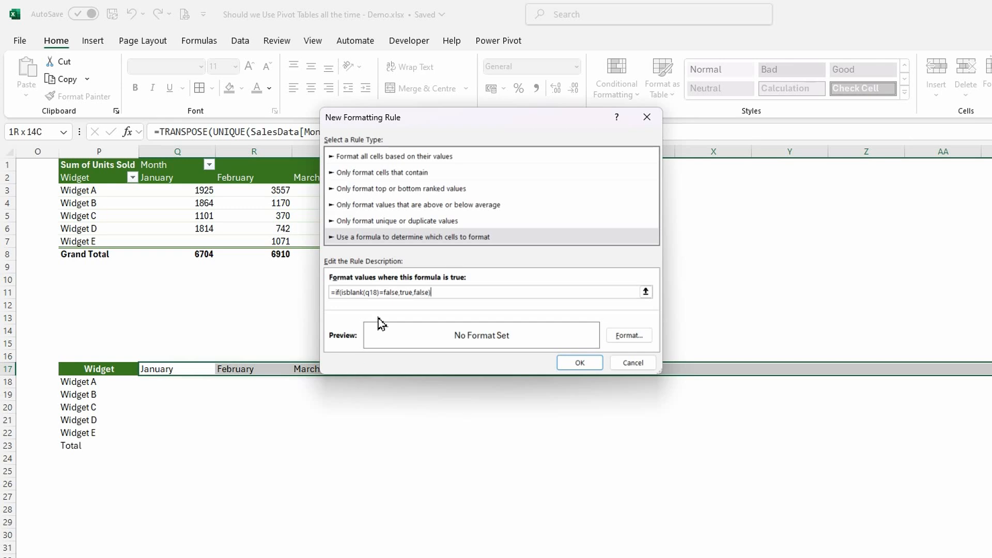
- Give the new rule a dark green fill with white bold italic text and apply it to the month header range
click(628, 335)
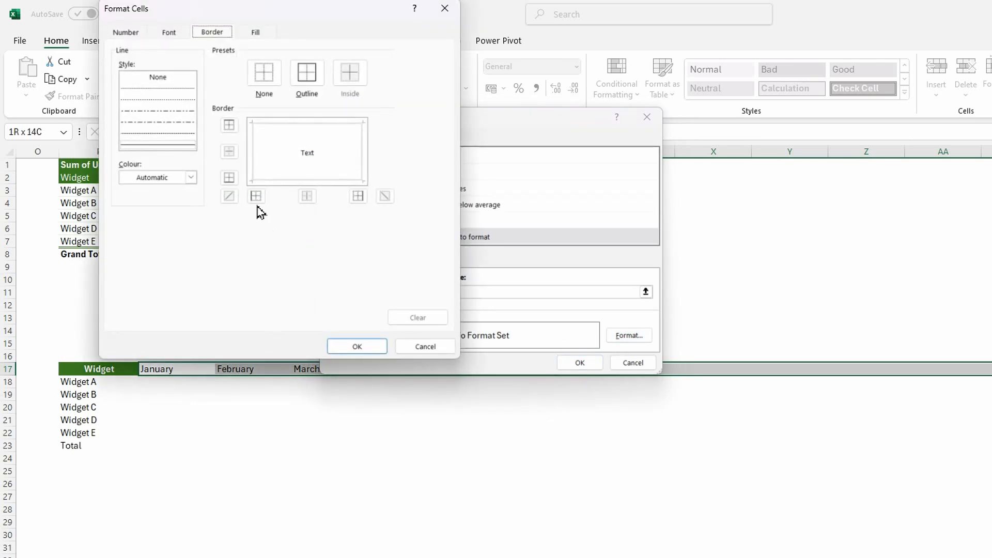
click(248, 33)
click(232, 133)
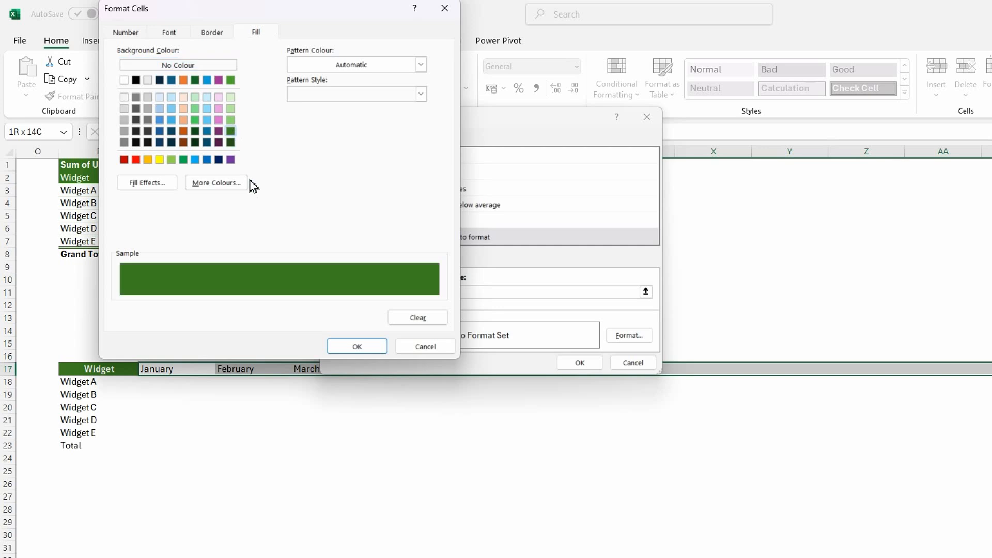
click(168, 33)
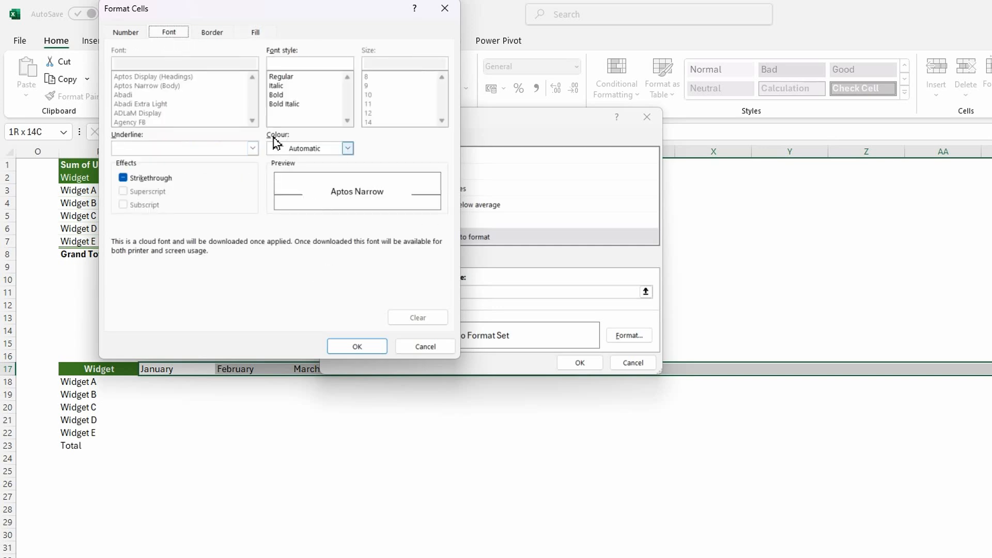
click(285, 103)
click(345, 151)
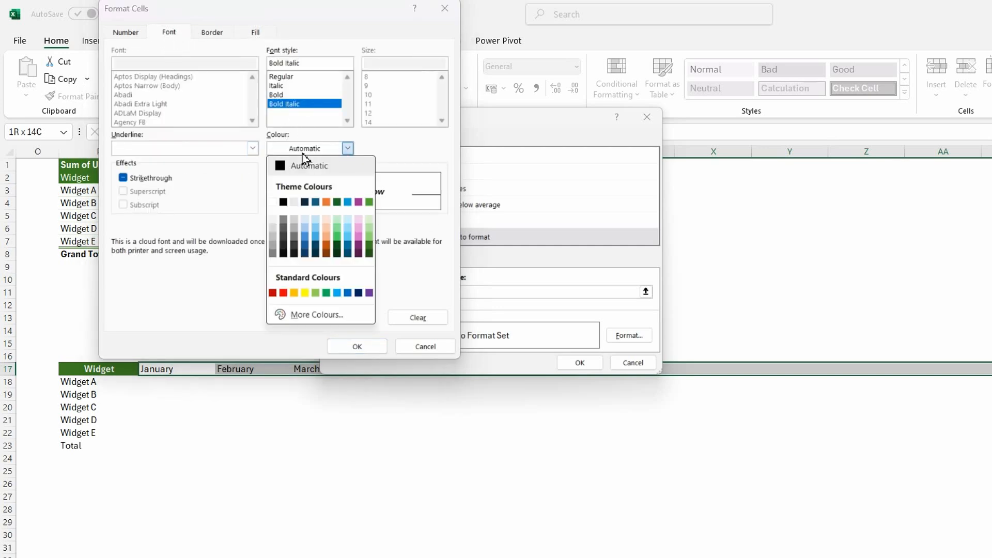
click(279, 204)
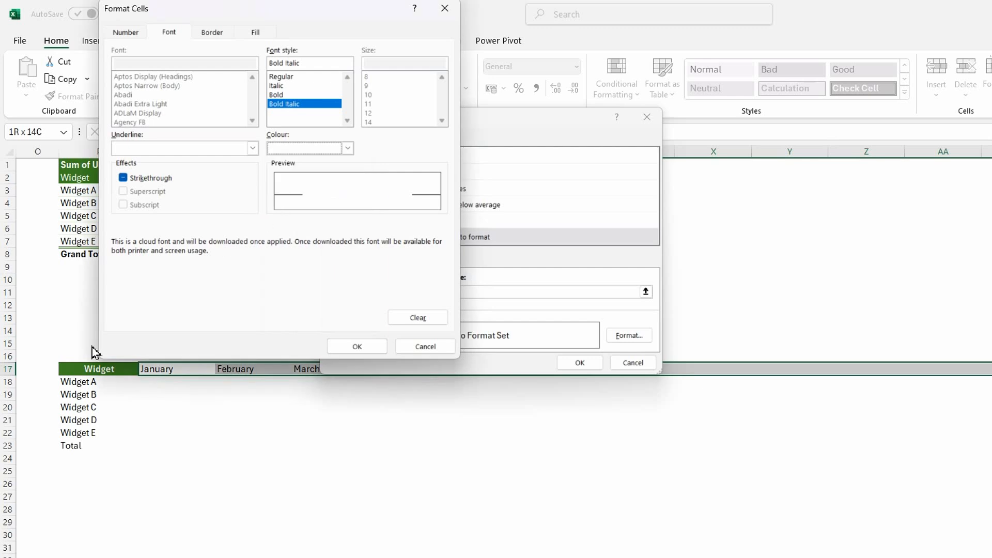
click(365, 350)
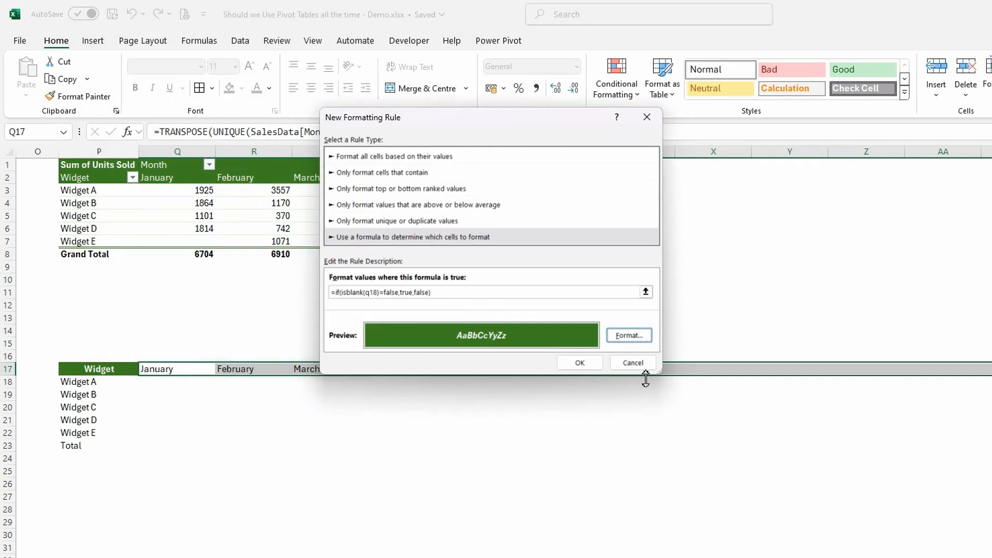
click(579, 363)
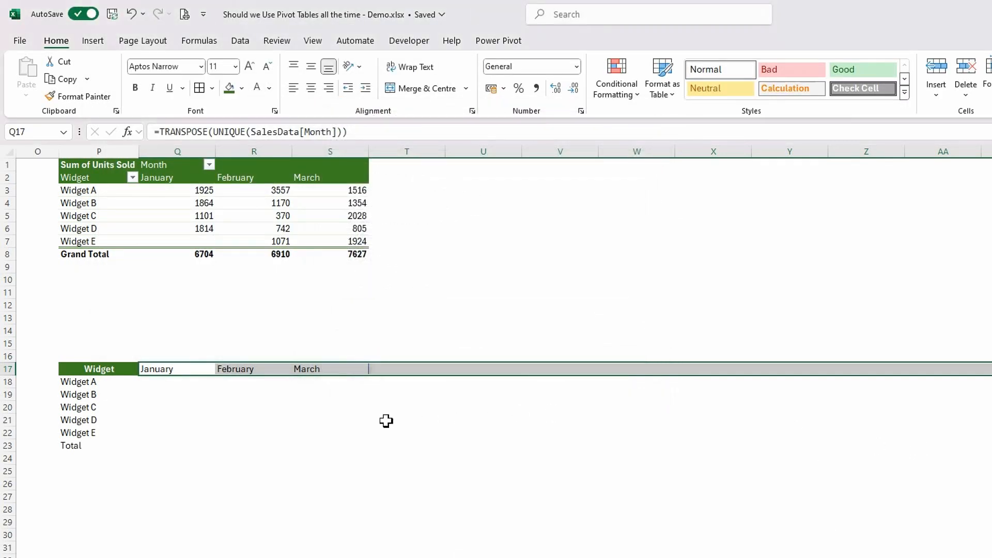
- Edit the month header's conditional formatting rule so its formula reads =IF(ISBLANK(Q17)=FALSE,TRUE,FALSE)
click(196, 397)
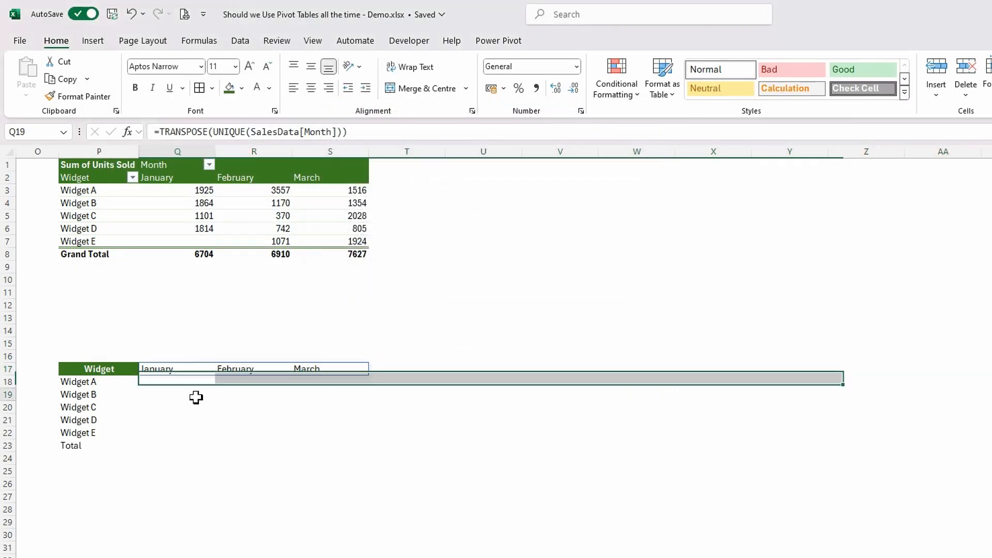
click(161, 369)
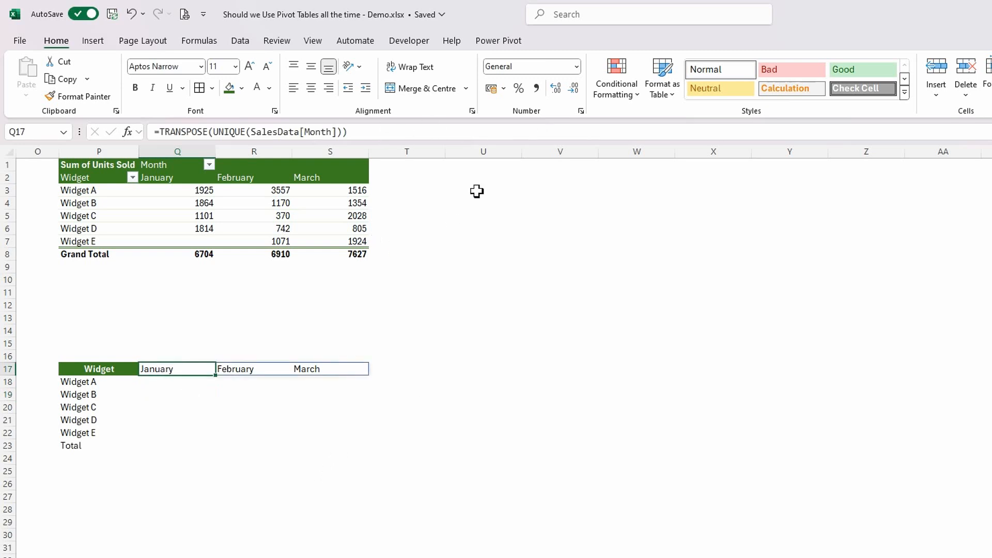
click(636, 98)
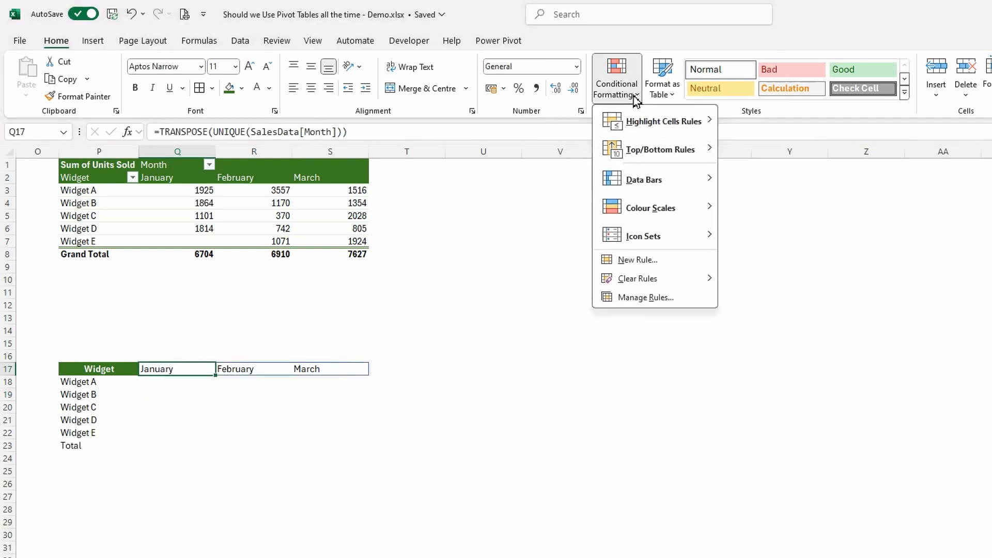
click(669, 298)
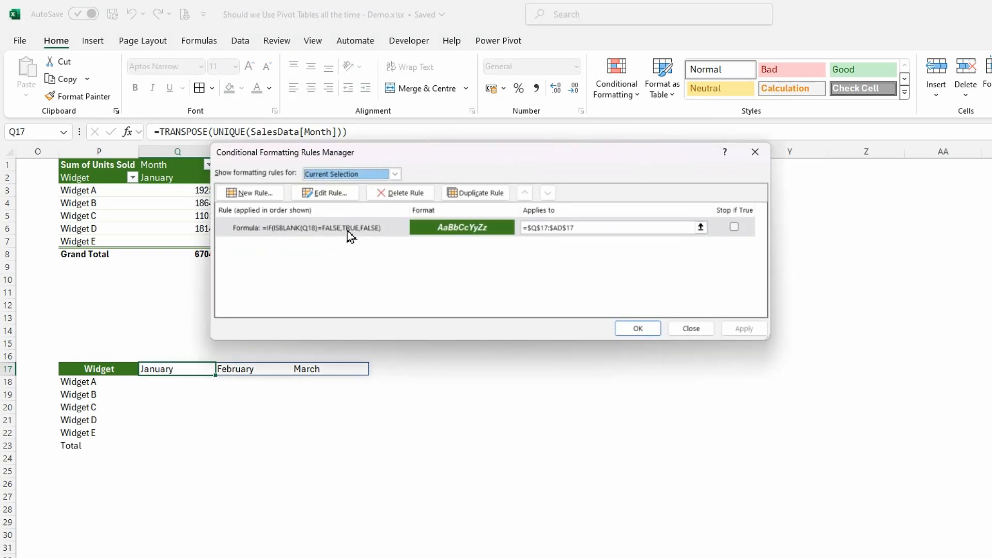
click(348, 227)
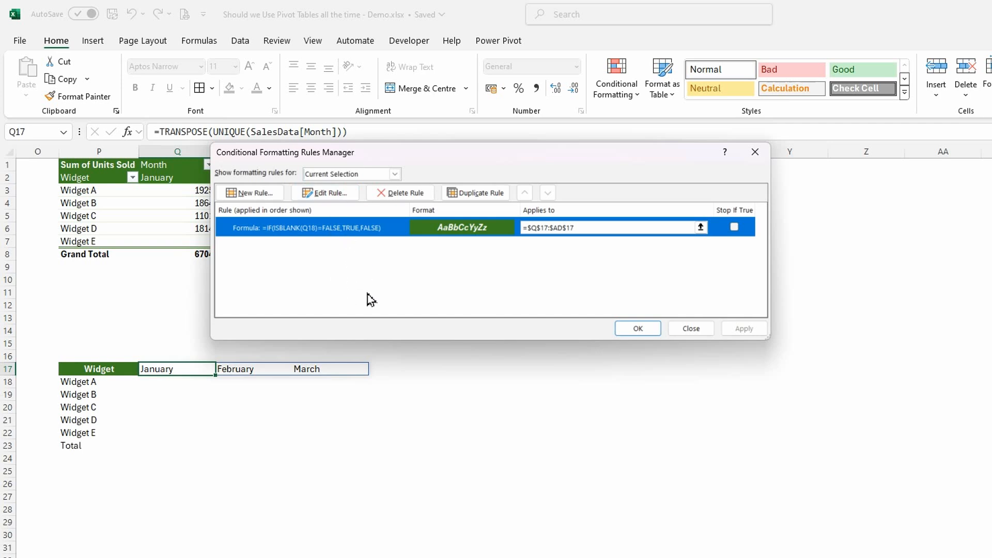
click(325, 193)
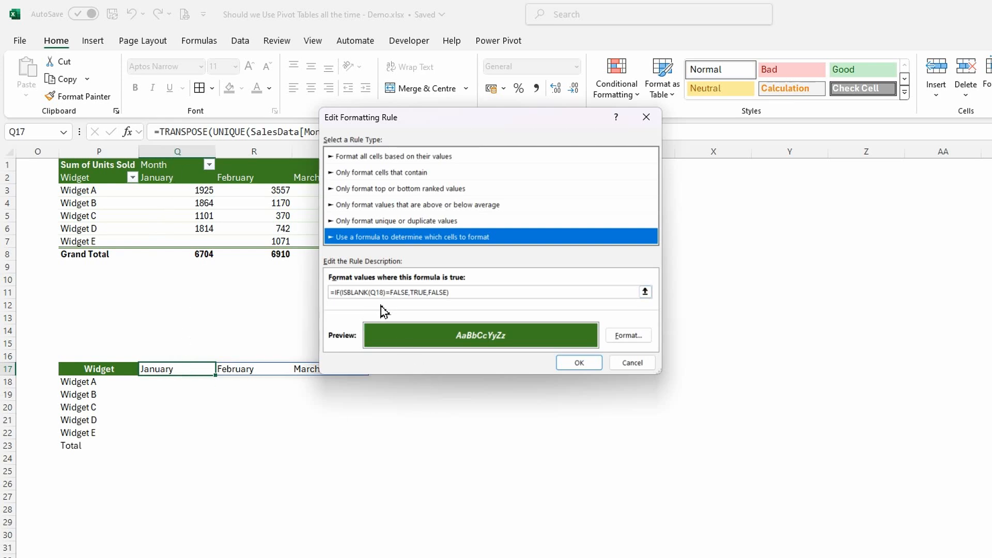
click(384, 293)
key(BackSpace)
text(7)
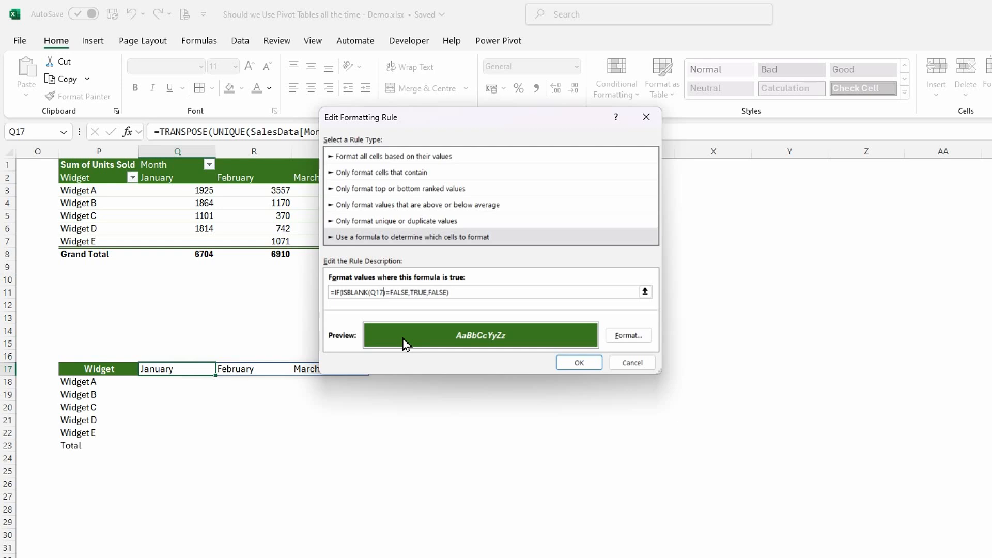
click(581, 365)
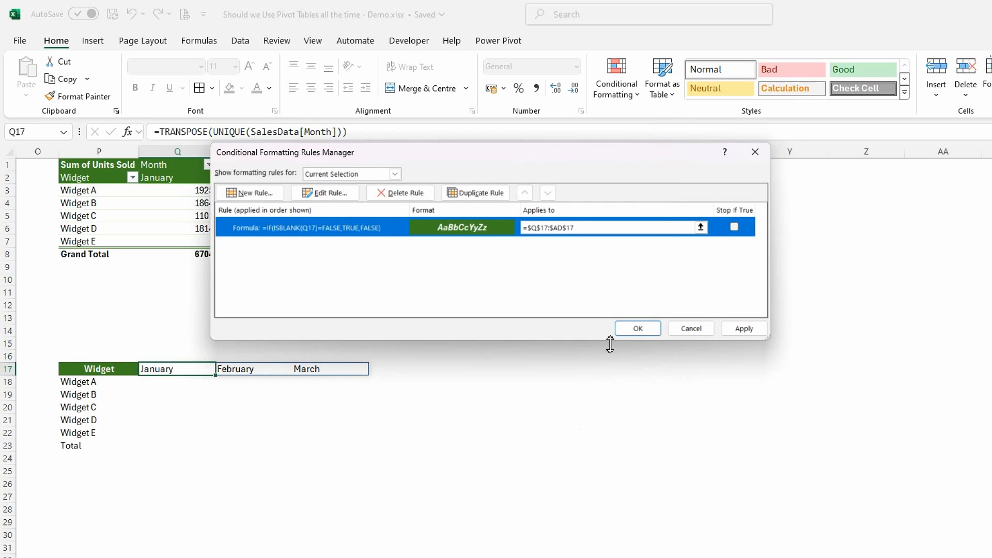
click(636, 330)
click(364, 483)
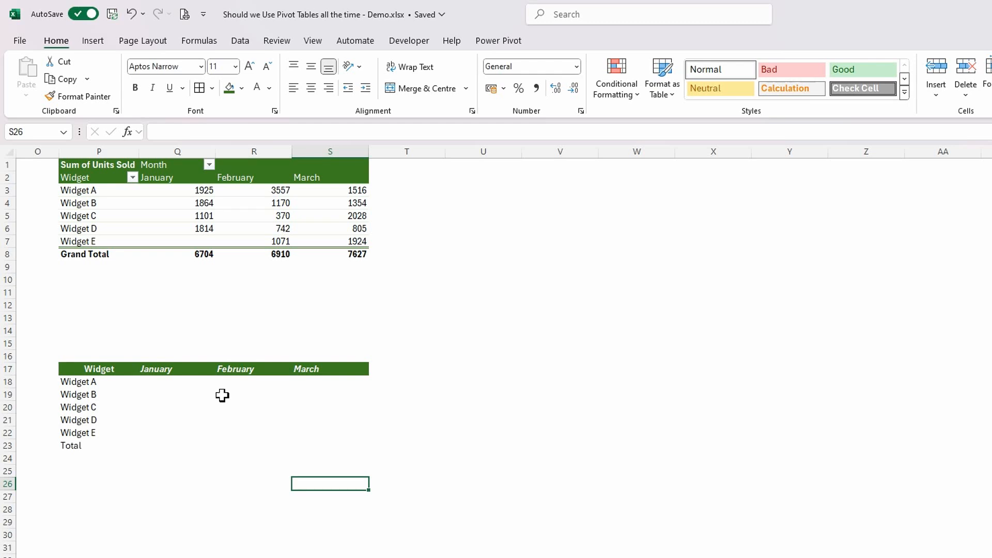
- Begin a SUMIFS formula in Q18, under the January header, with SalesData[Units Sold] as the sum range
drag(832, 521, 723, 521)
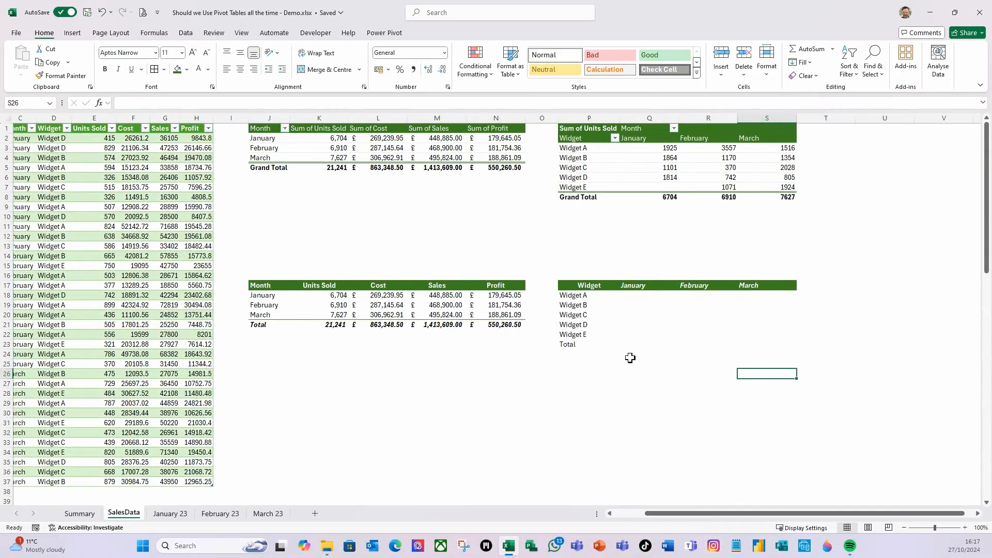
click(631, 296)
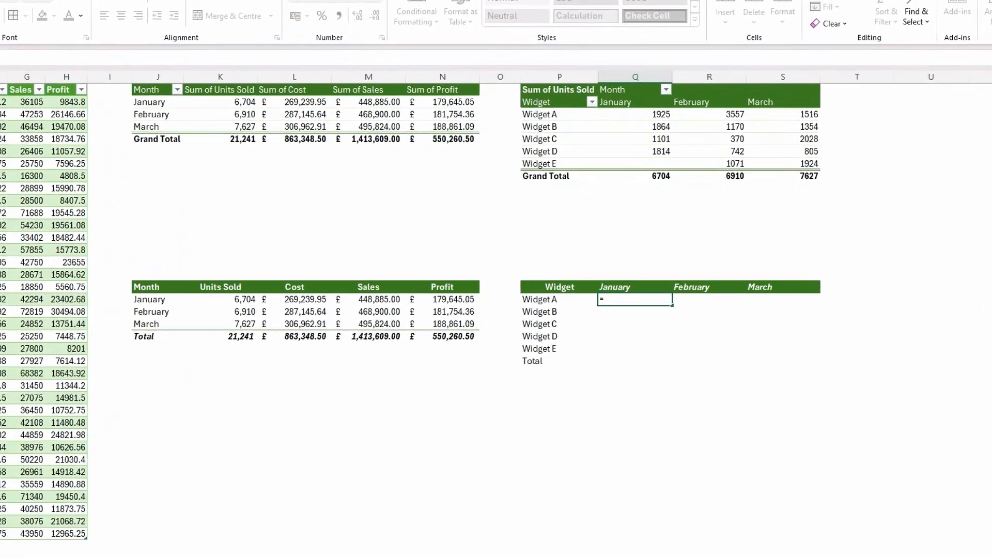
text(=sumifs)
key(Tab)
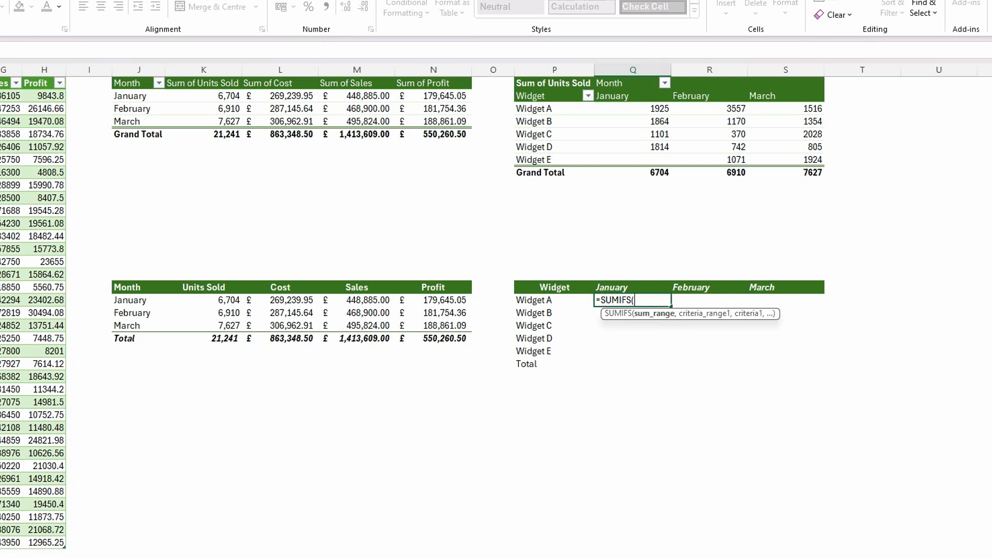
click(0, 78)
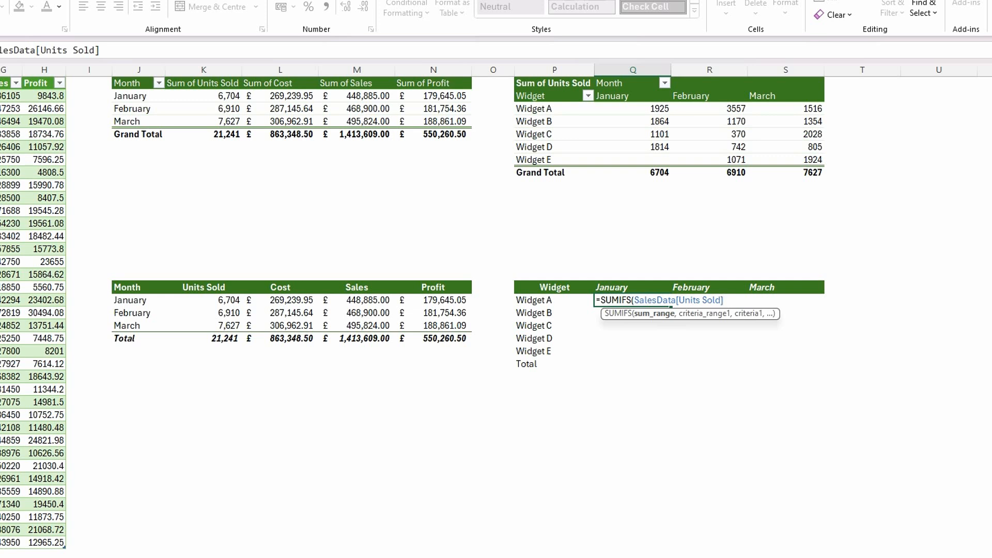
text(,)
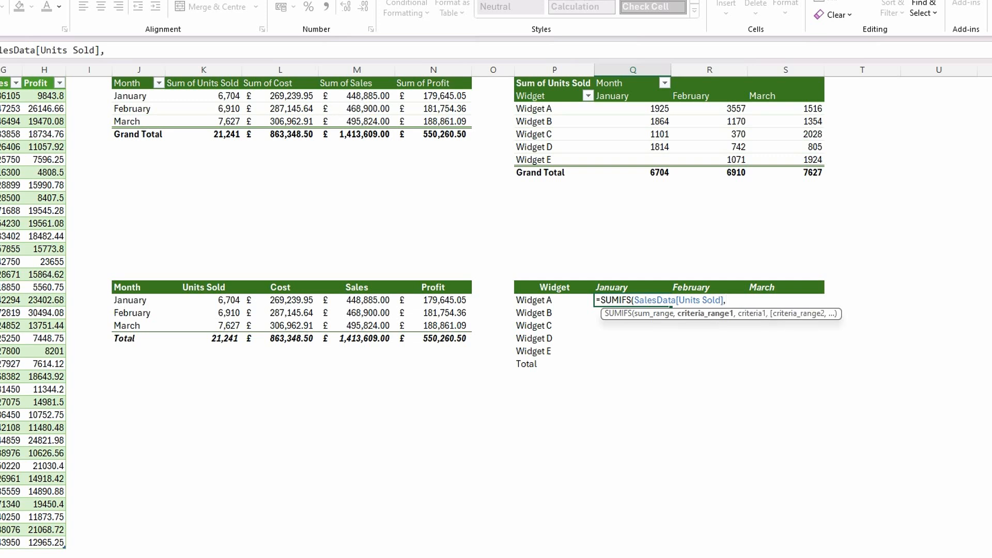
text(SalesData[Widget])
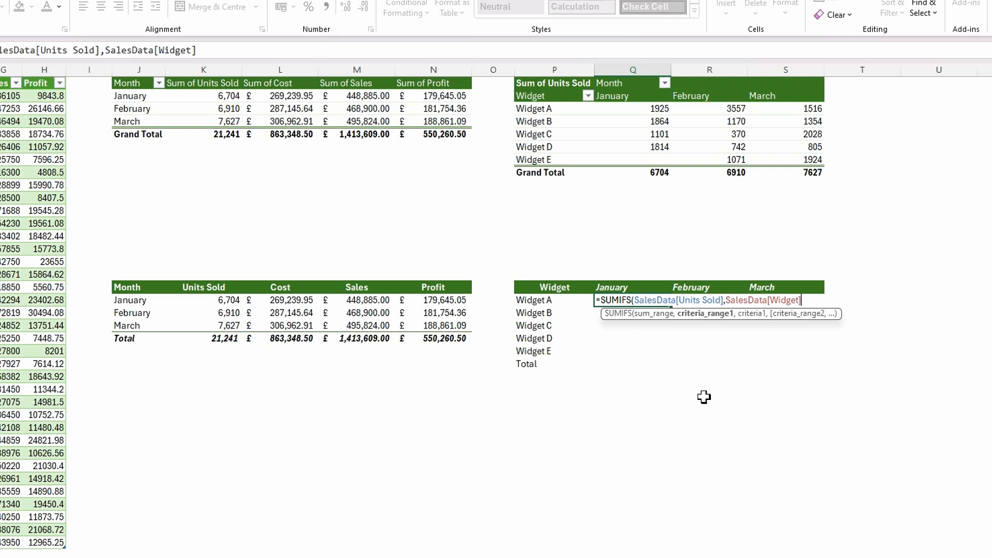
- Add SalesData[Widget] as the first criteria range, with the absolute spill reference $P$18# as its criteria
text(,)
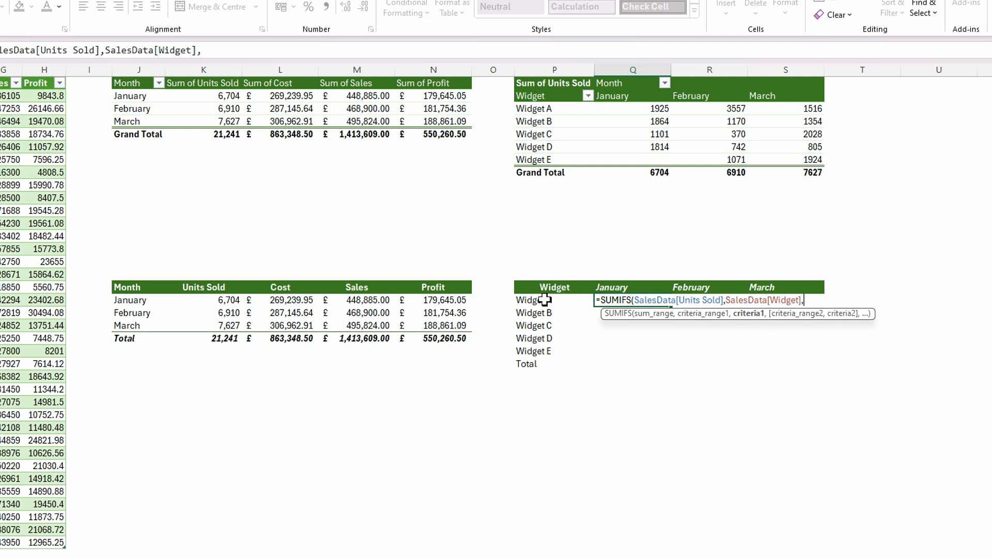
click(545, 300)
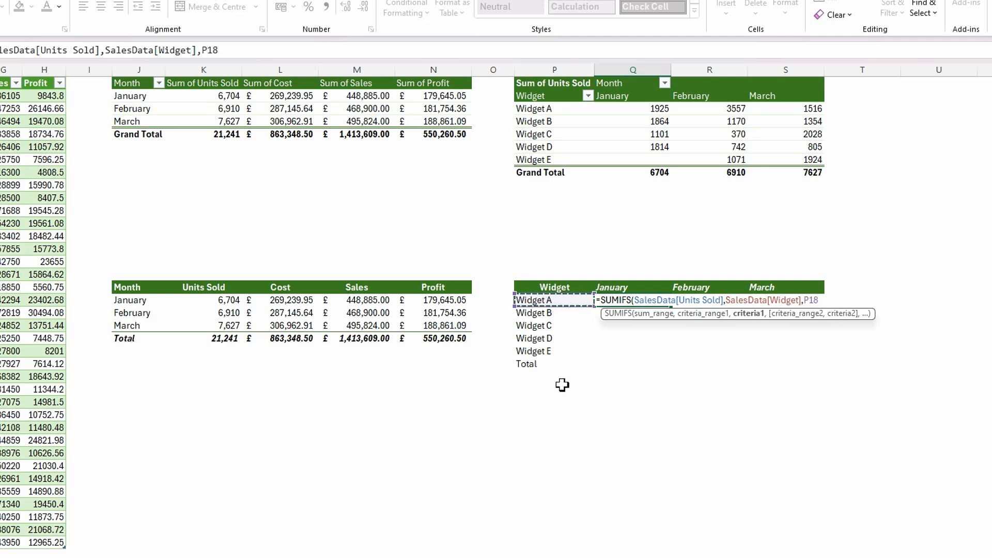
text(#)
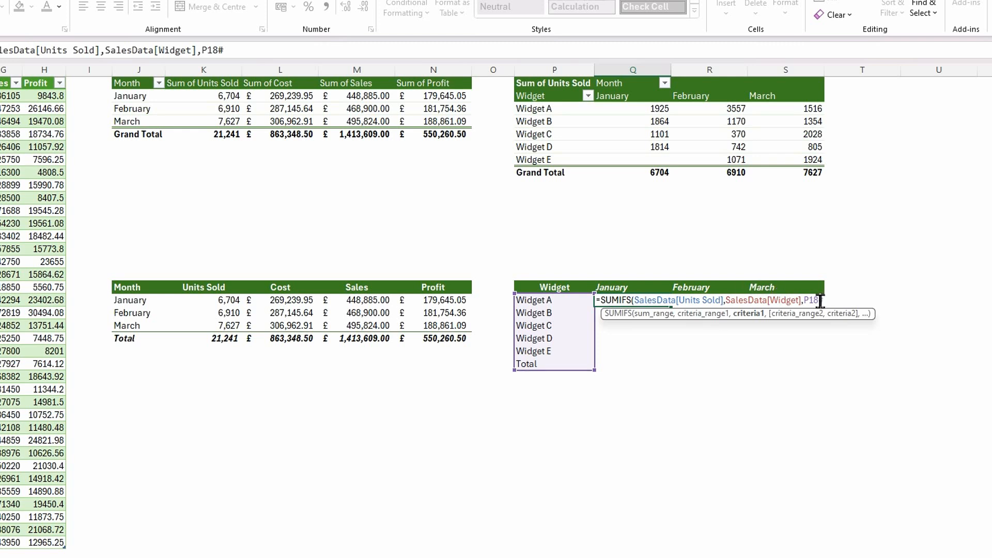
drag(820, 301, 804, 300)
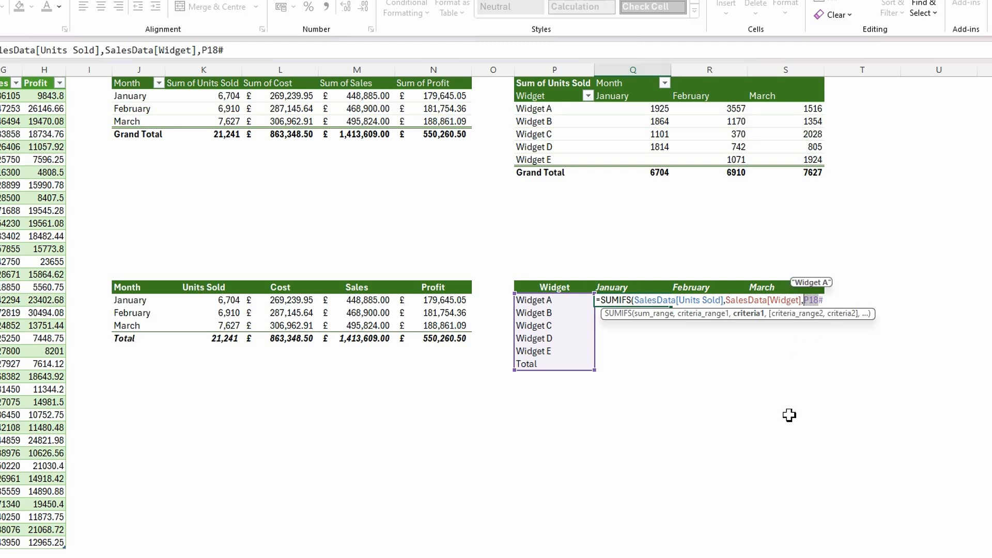
key(F4)
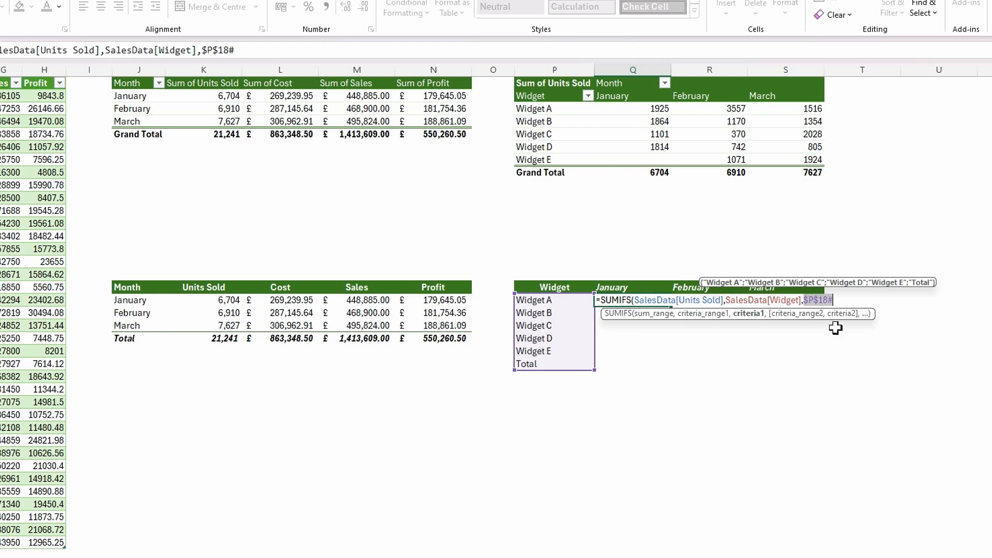
click(840, 300)
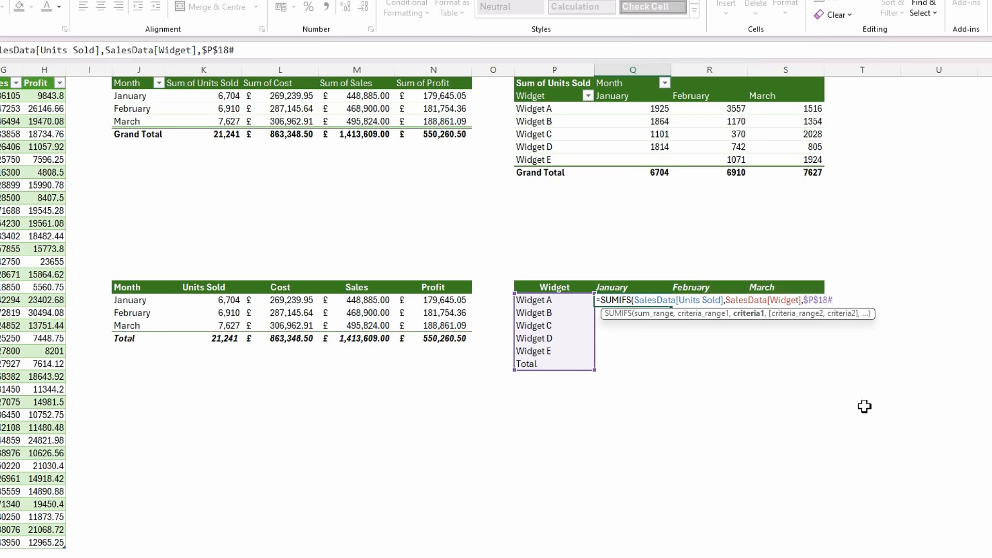
- Add SalesData[Month] as the second criteria range with Q17# as its criteria, and close the SUMIFS formula
text(,)
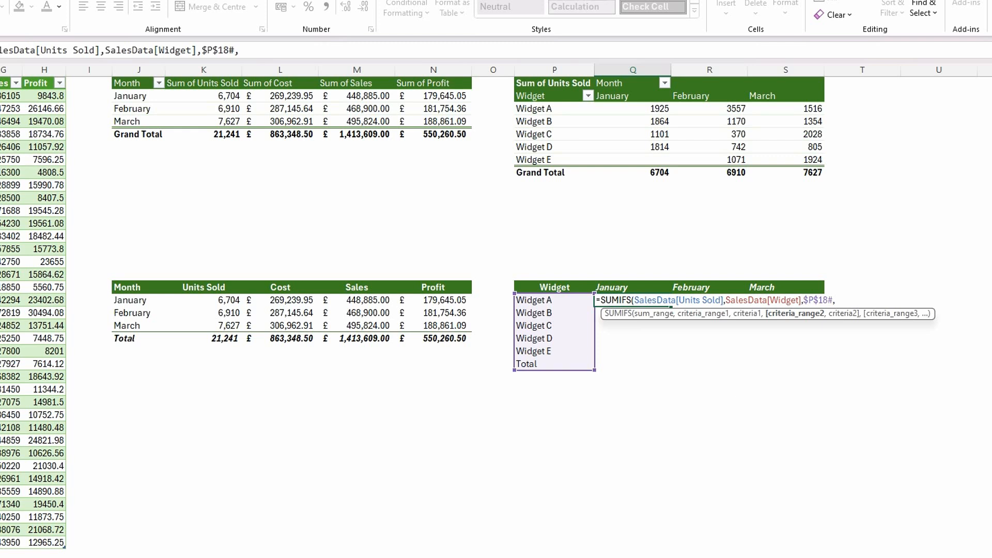
scroll(496, 423, left, 2)
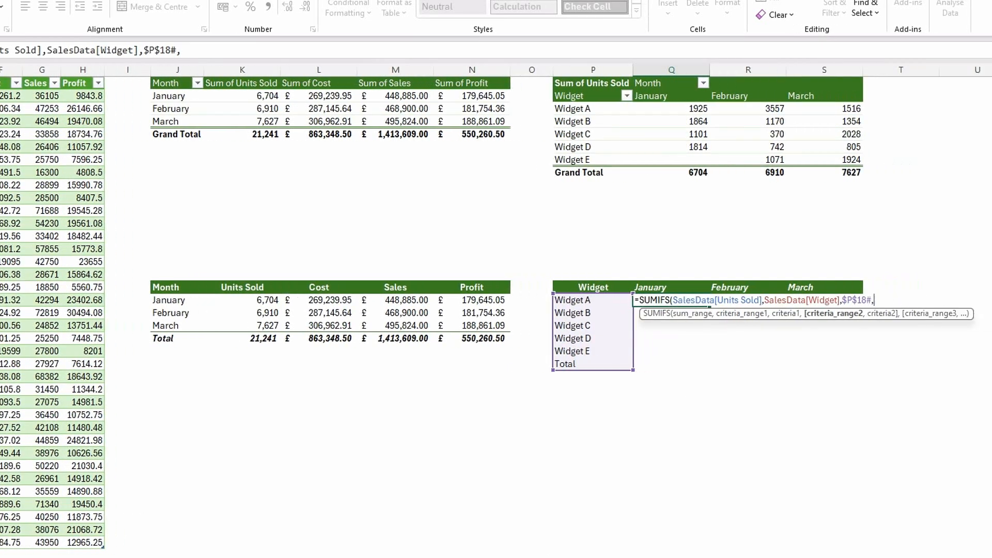
click(0, 79)
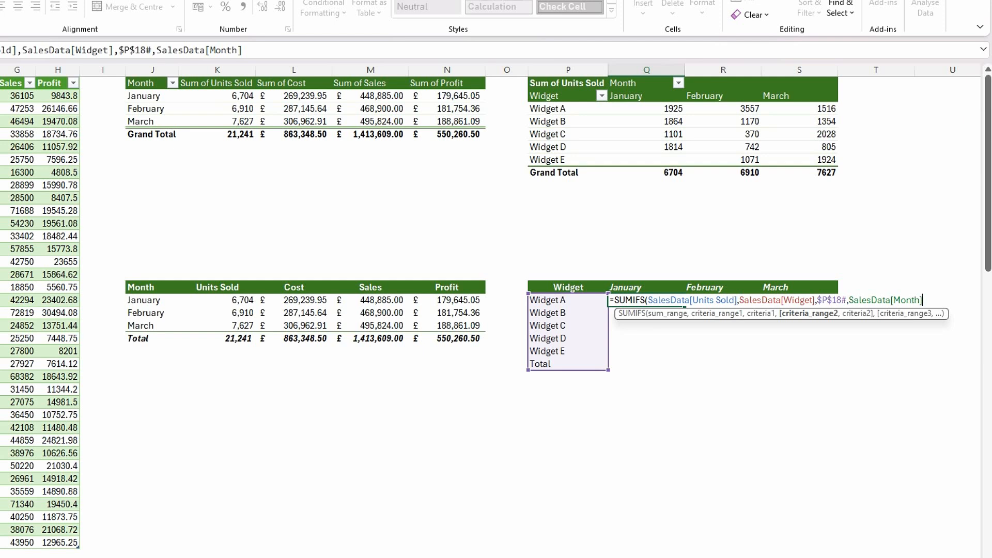
text(,)
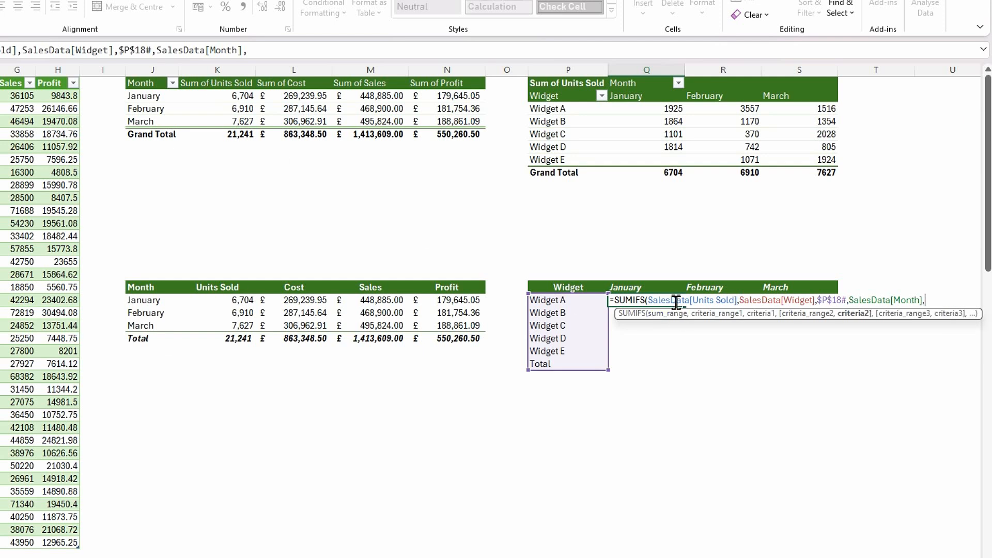
click(631, 288)
text(#)
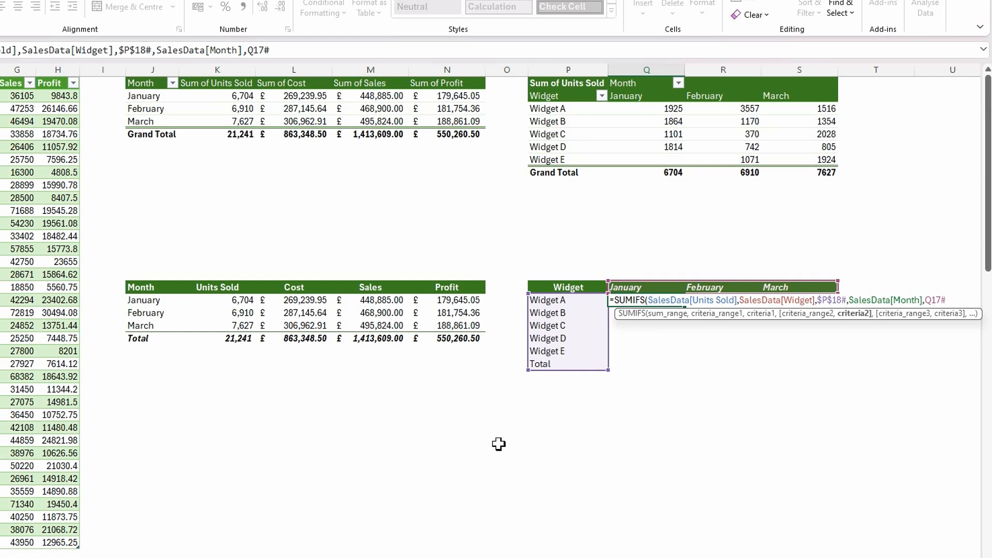
text())
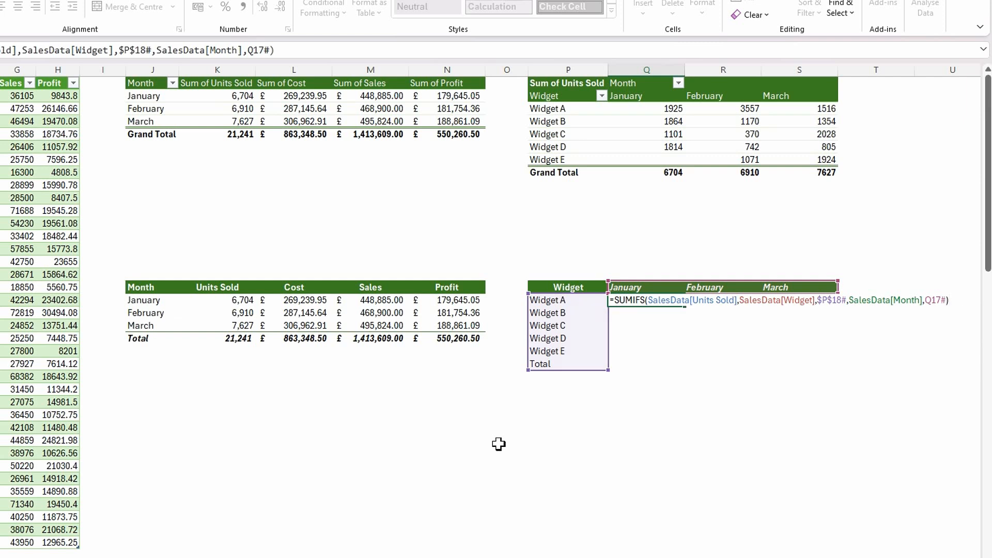
- Commit the SUMIFS formula in Q18, and wrap its widget criteria as DROP($P$18#,-1) to exclude the Total row
key(Return)
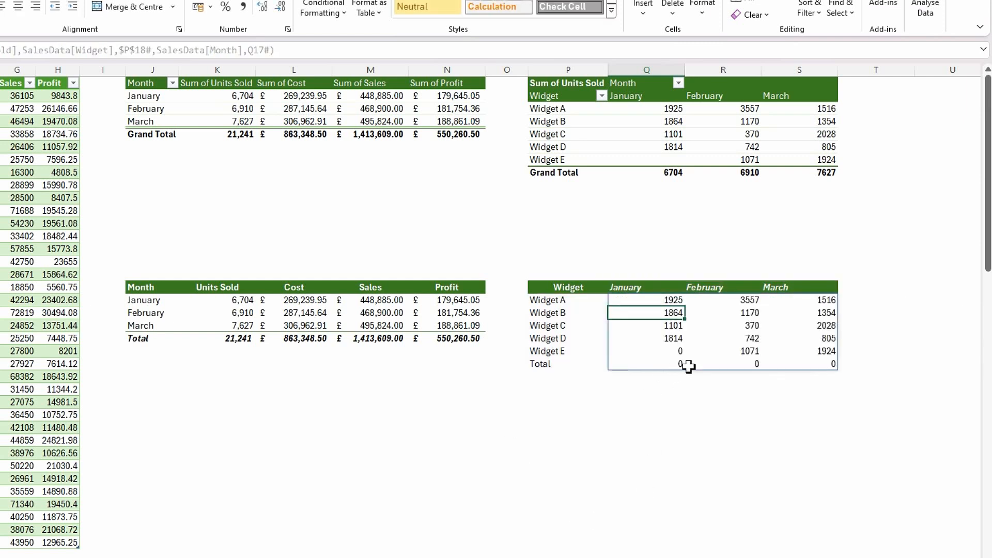
click(639, 304)
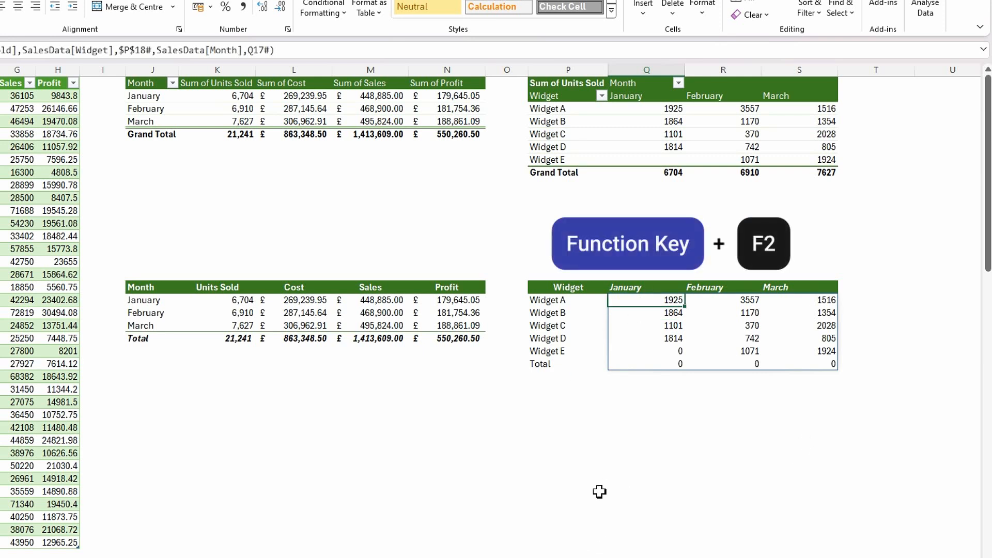
key(F2)
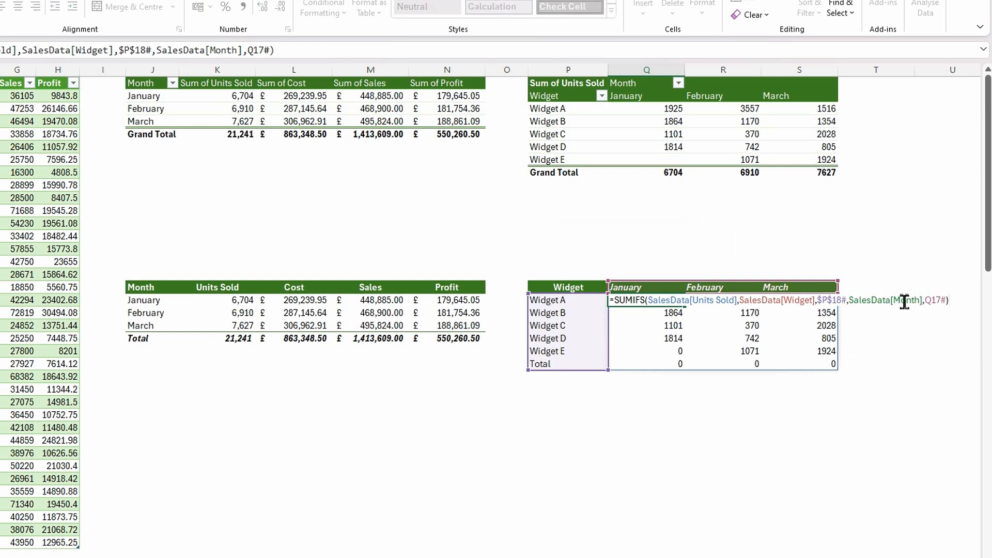
click(821, 301)
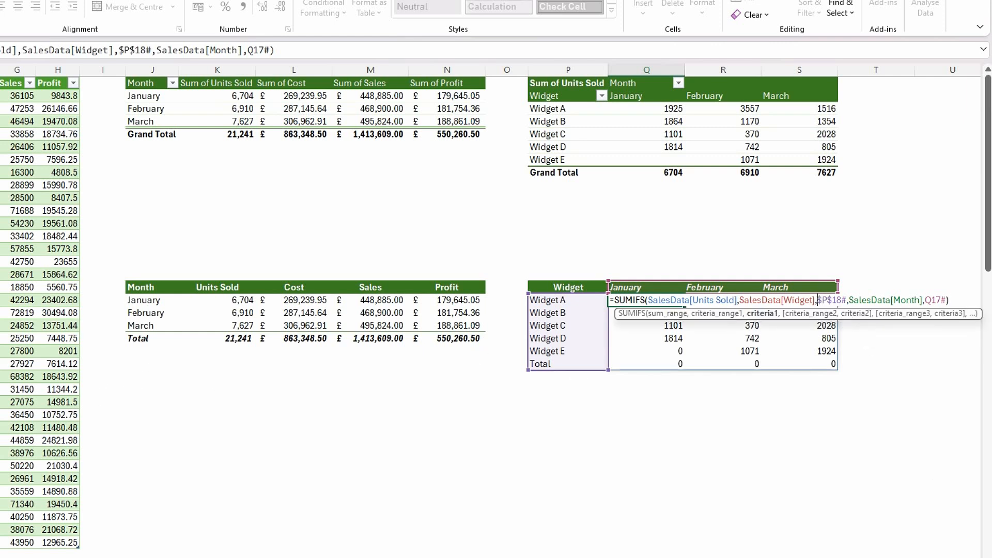
text(drop)
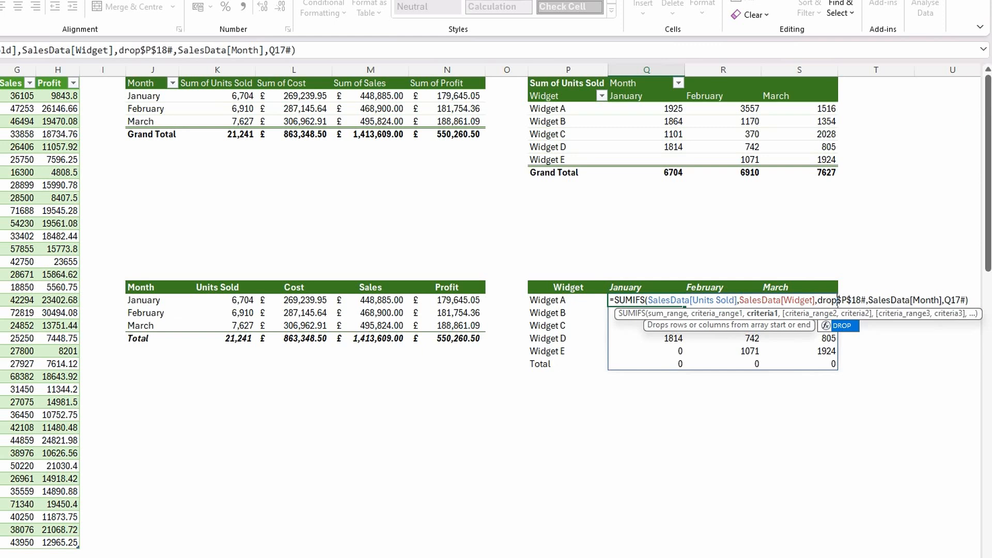
text(()
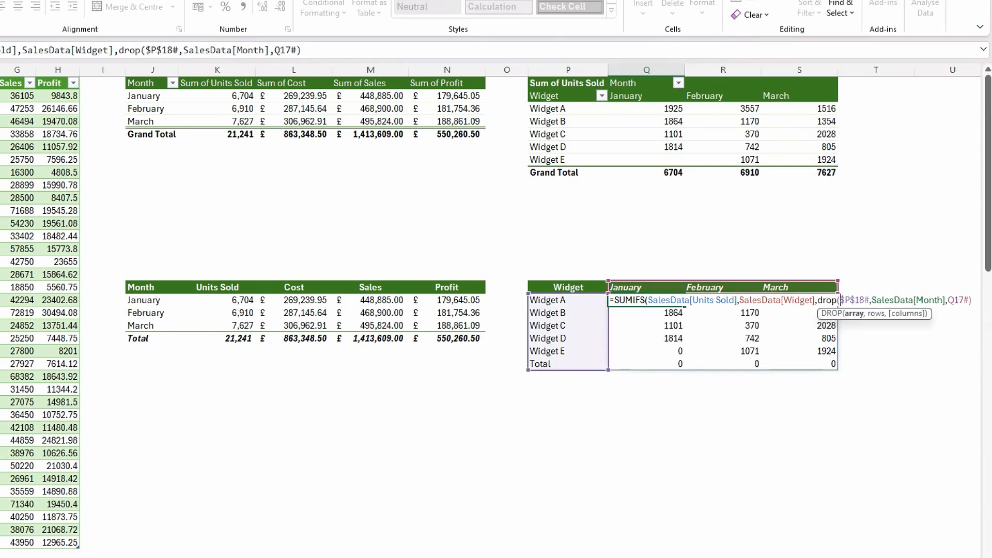
click(871, 301)
text(,-1)
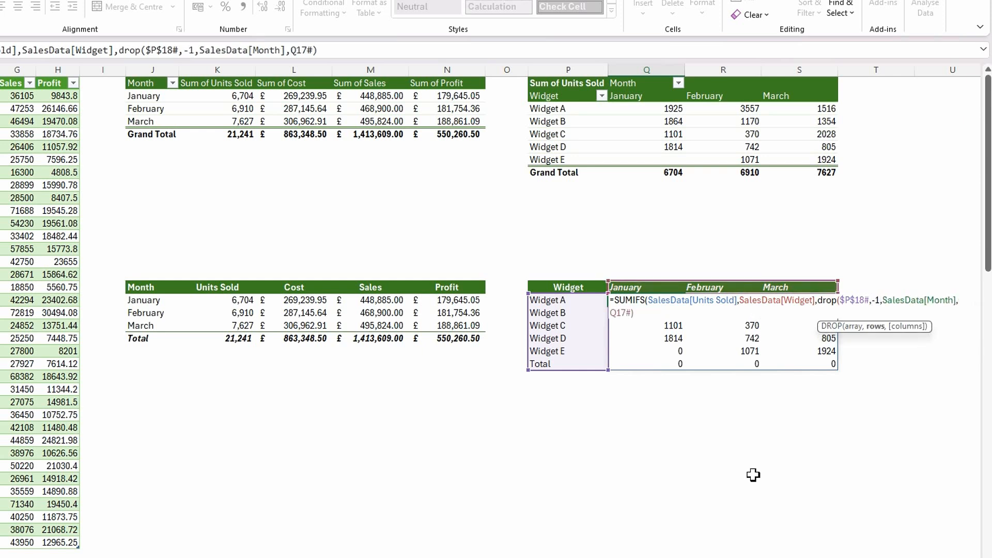
text())
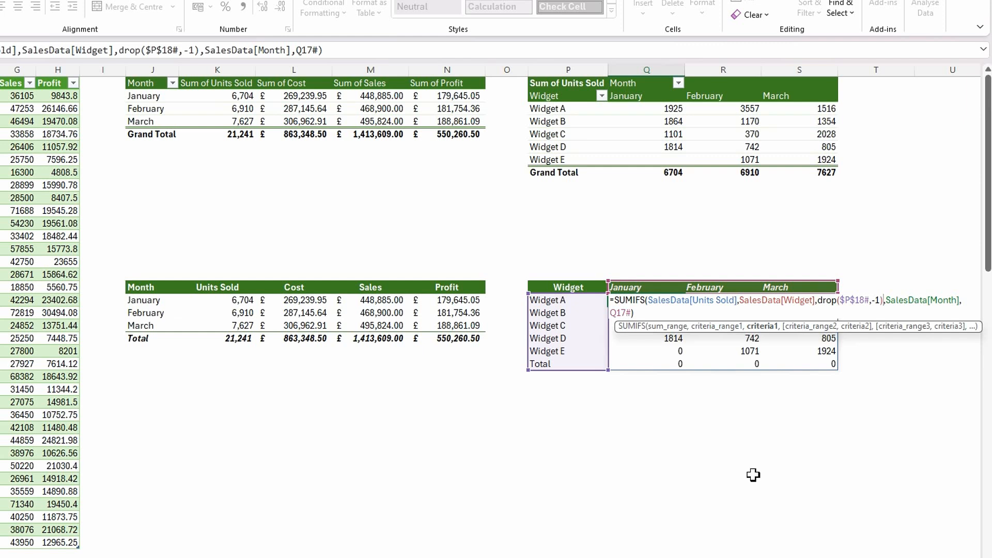
key(Return)
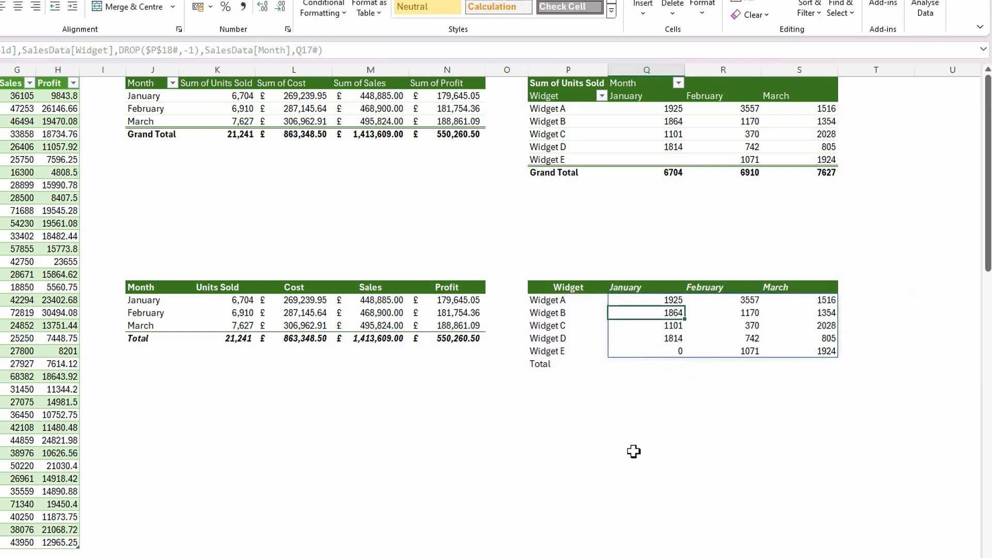
- Open a VSTACK function ahead of the SUMIFS in Q18, with the SUMIFS starting on its own line
click(630, 403)
click(646, 351)
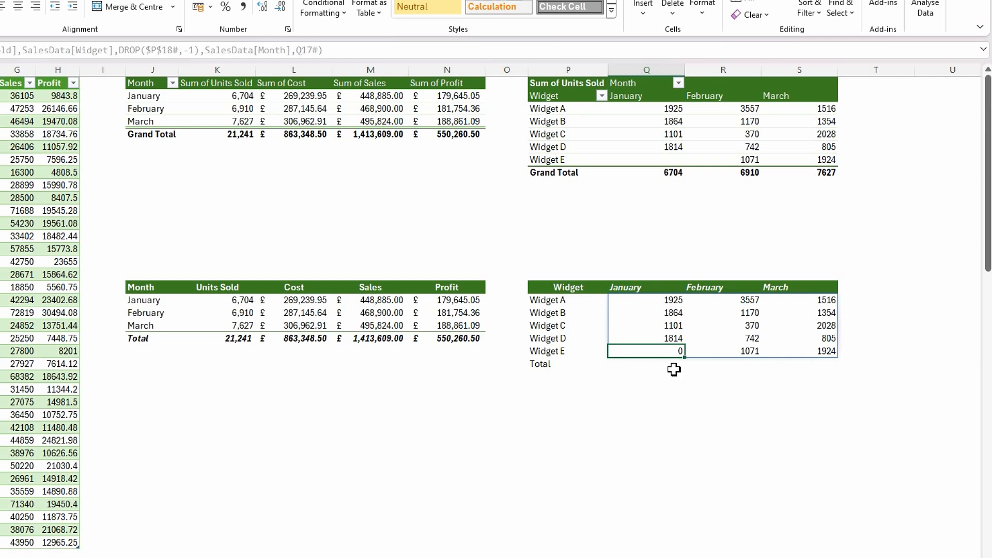
click(668, 303)
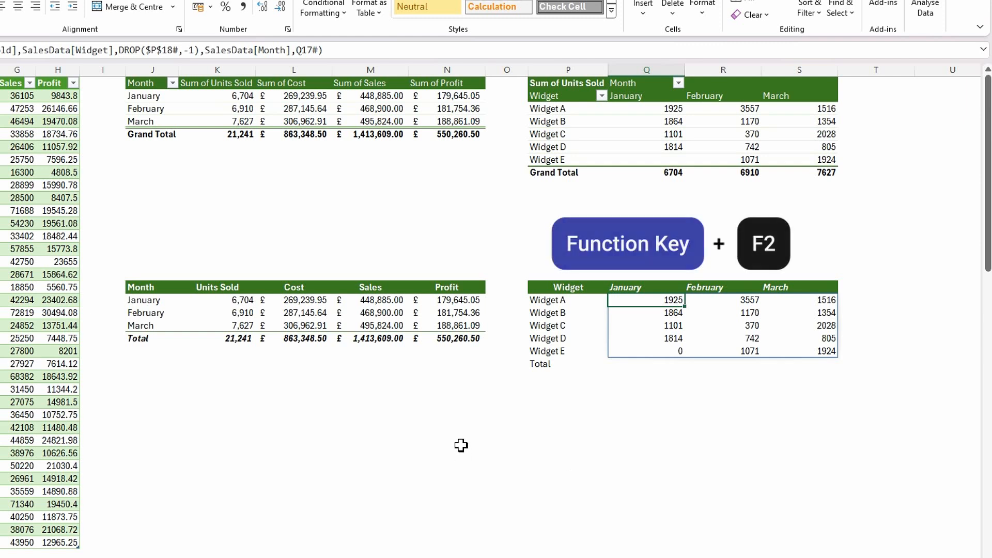
key(F2)
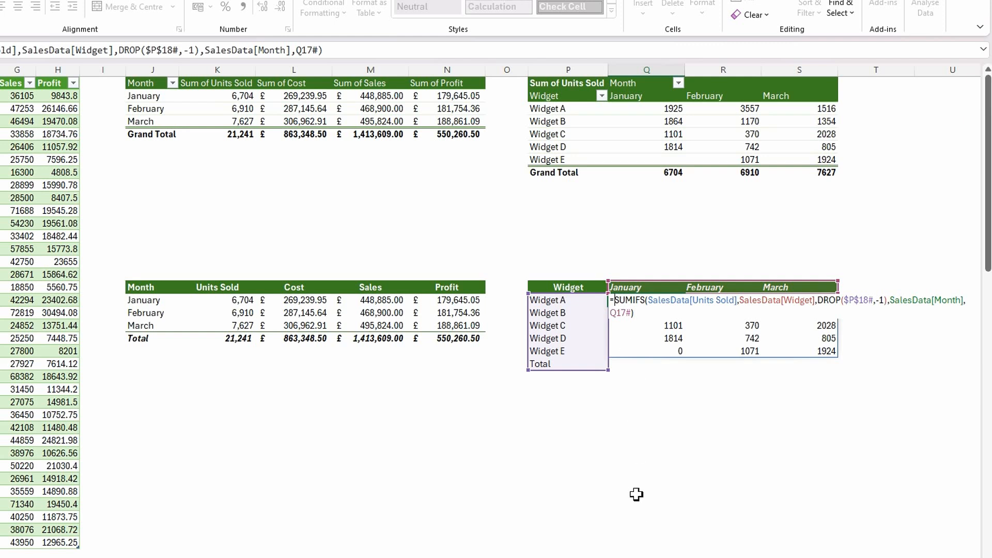
text(VSTACK()
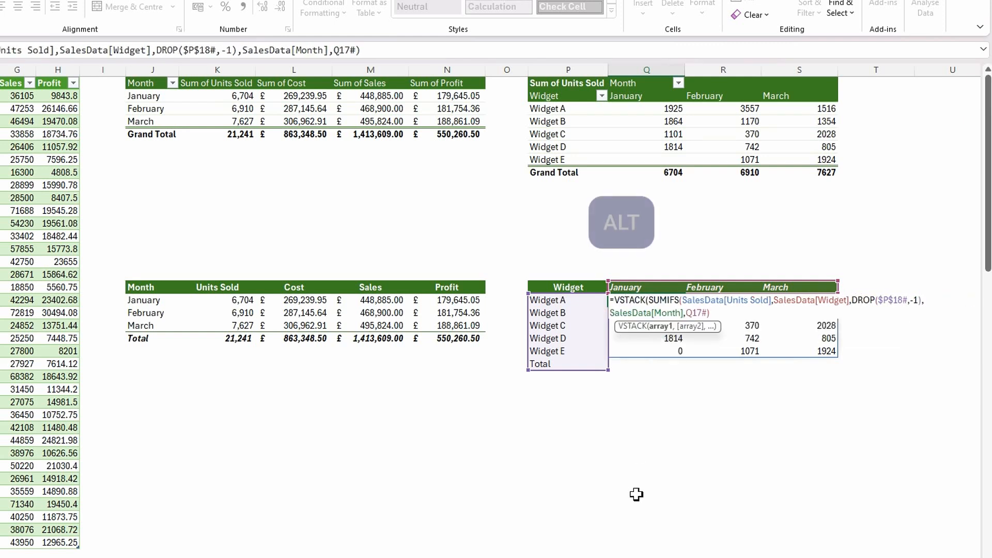
key(alt+Return)
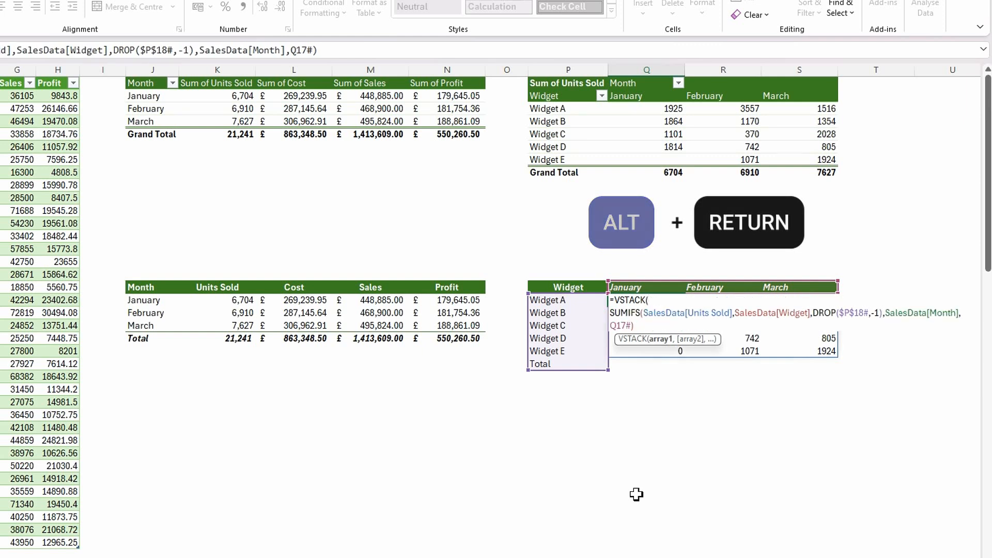
drag(688, 346, 704, 396)
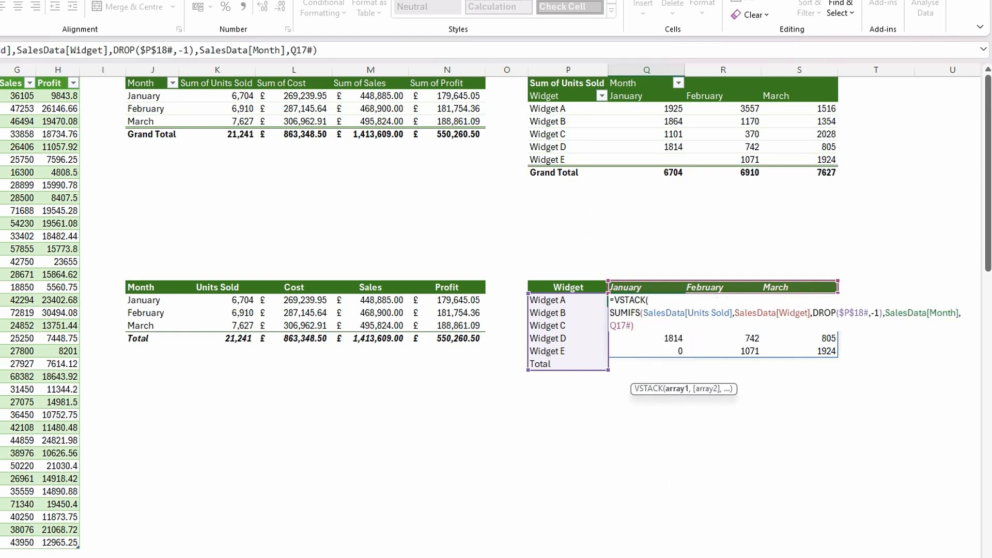
scroll(480, 310, right, 3)
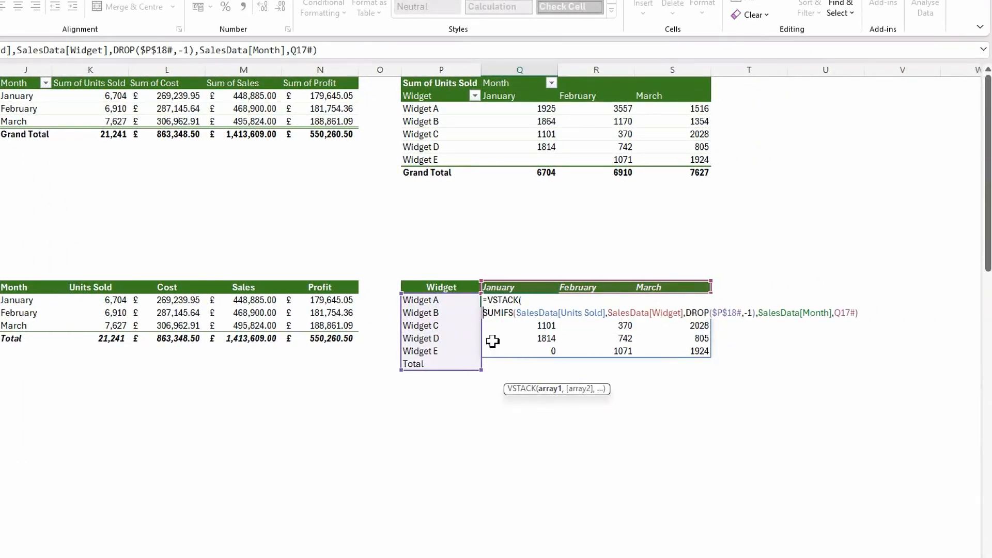
- Begin VSTACK's second array on a new line with a SUMIFS that uses SalesData[Units Sold] as its sum range
click(858, 316)
text(,)
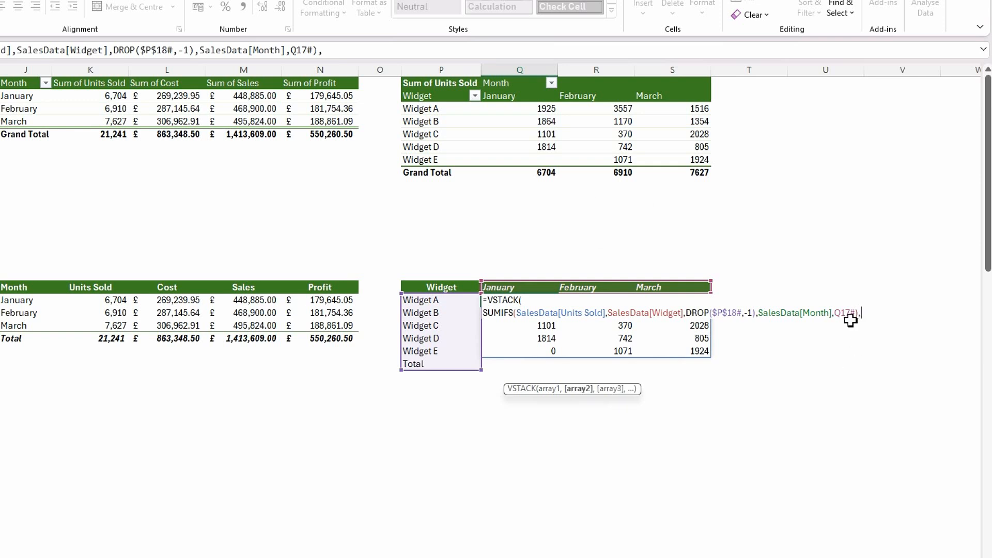
key(alt+Return)
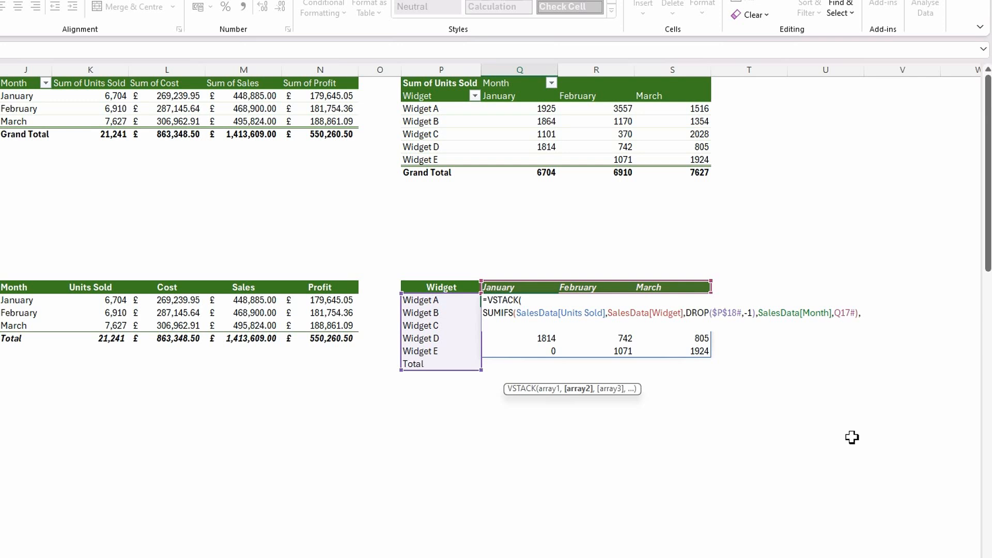
text(sumif)
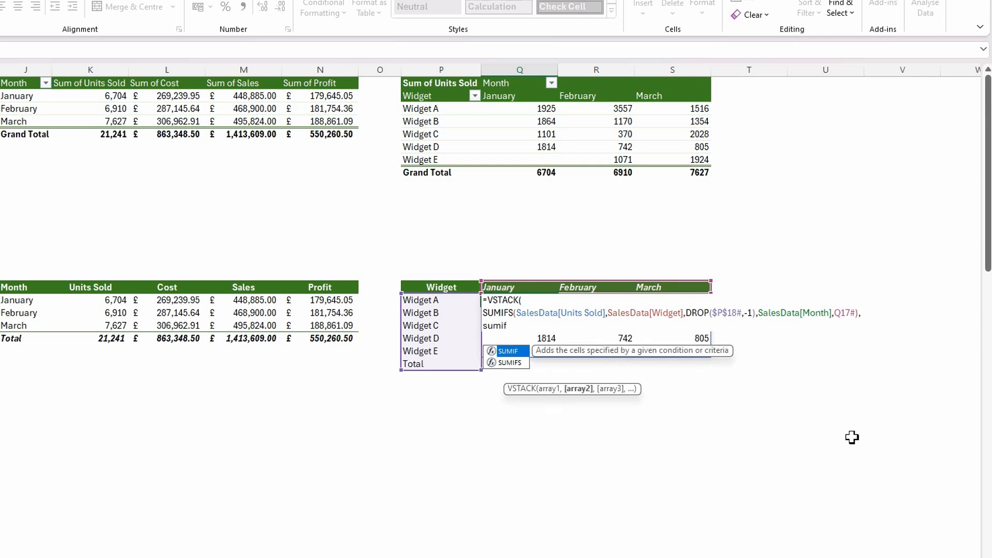
click(512, 363)
double_click(511, 362)
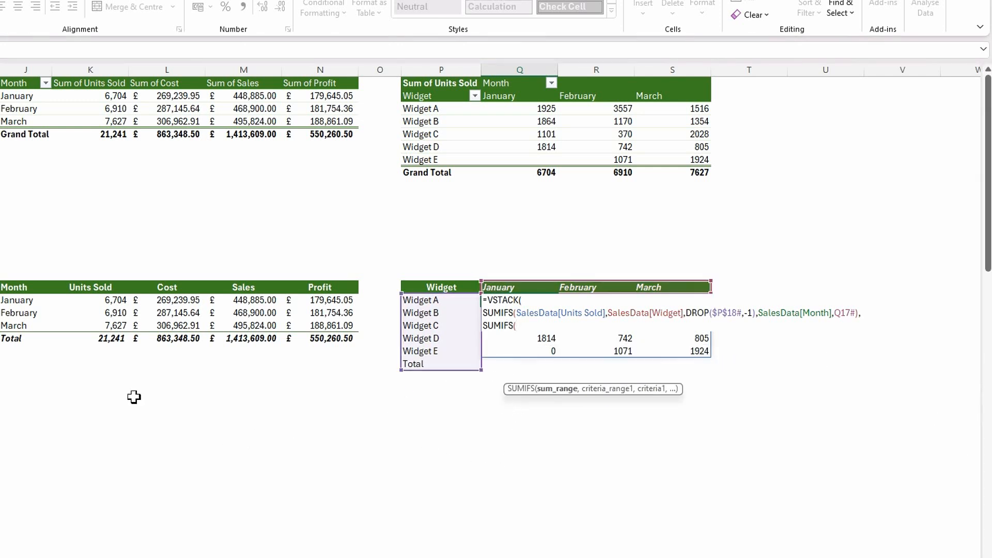
click(0, 78)
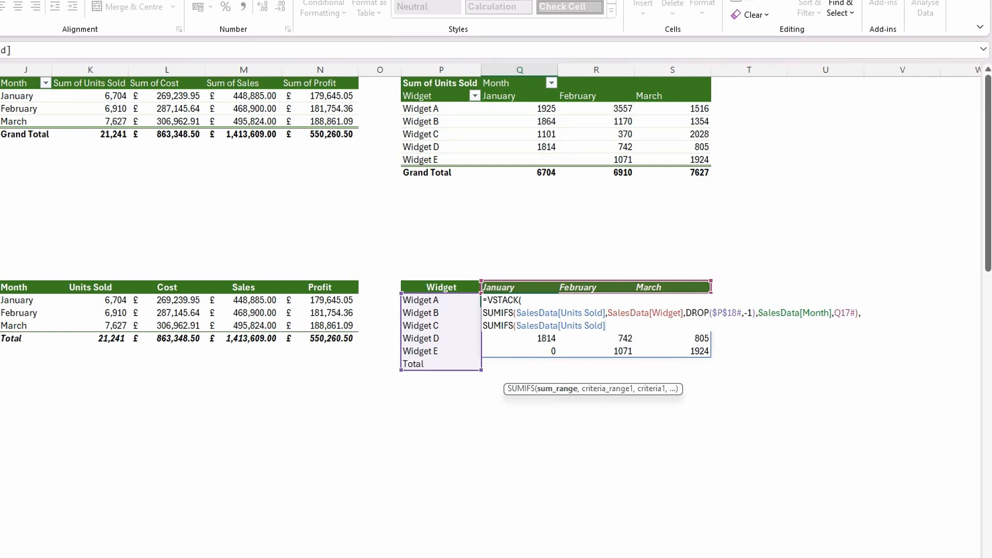
text(,)
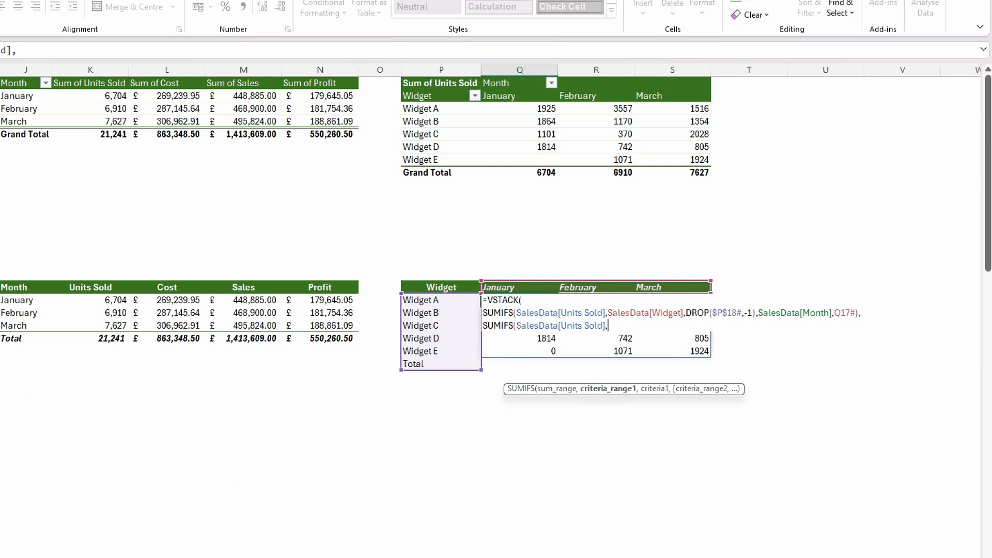
- Add SalesData[Month] as the second SUMIFS's criteria range with Q17# as its criteria, close both functions and commit the formula
scroll(298, 454, left, 3)
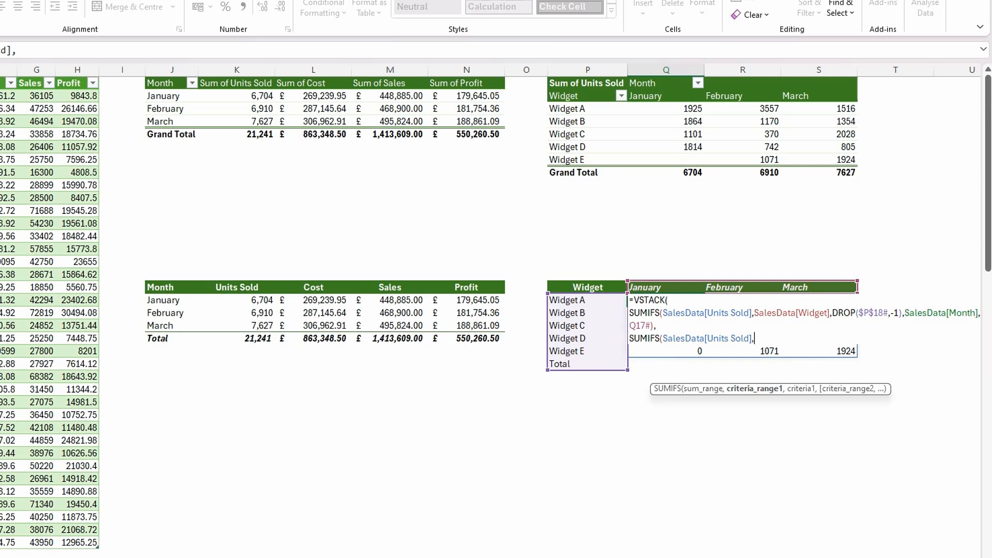
text(SalesData[Month])
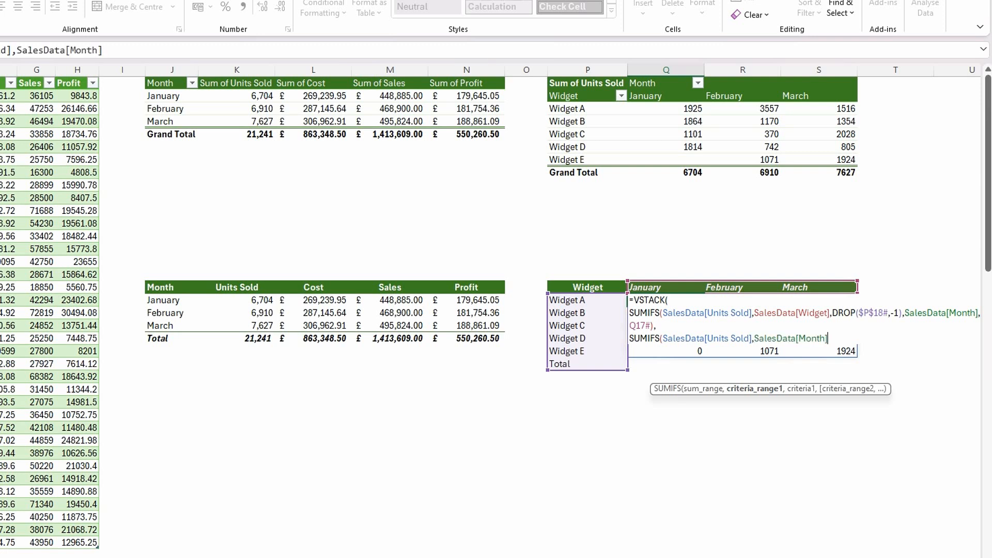
text(,)
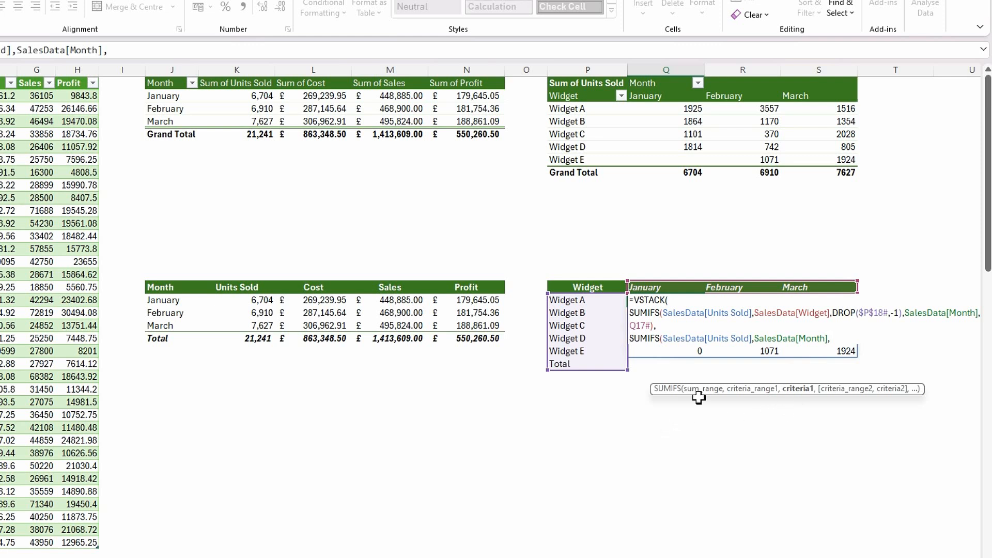
click(645, 288)
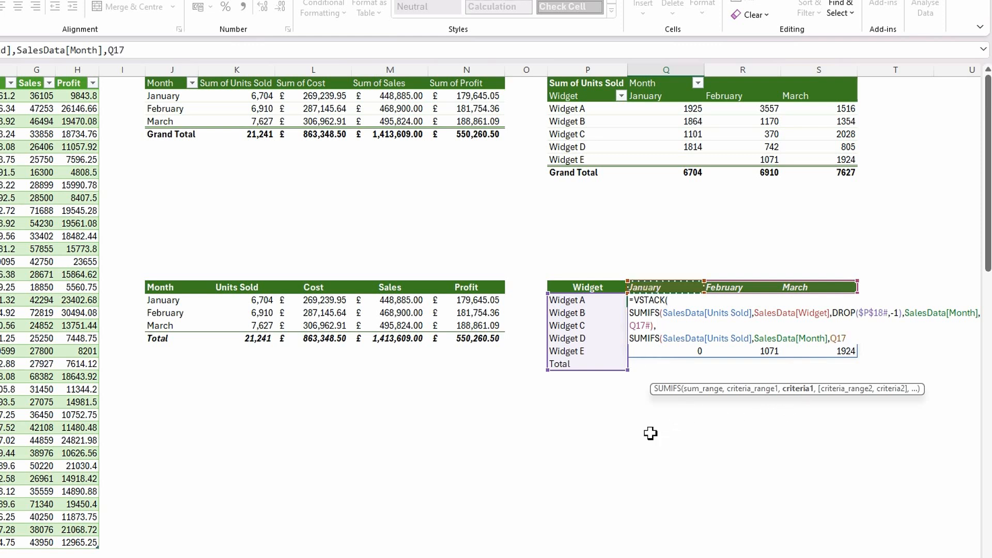
text(#))
key(alt+Return)
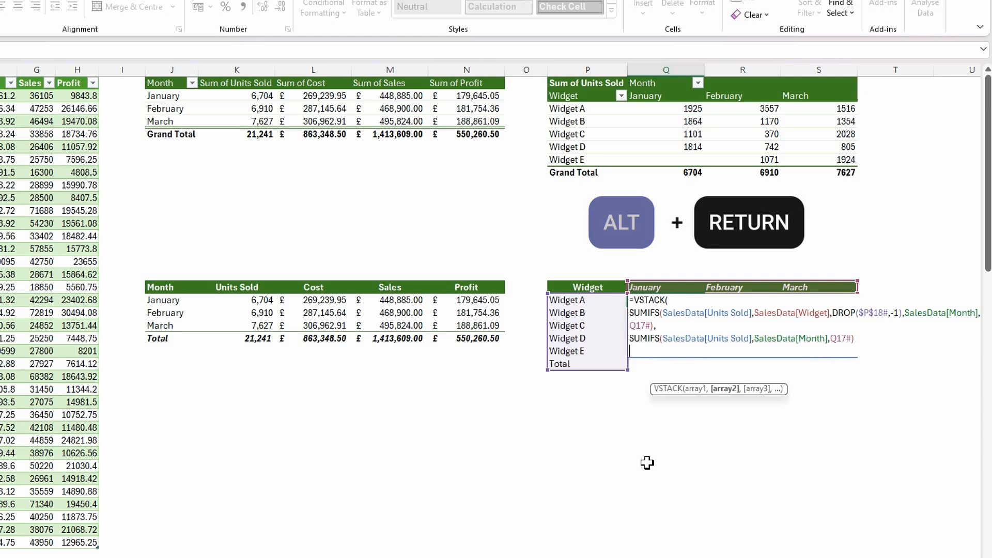
text())
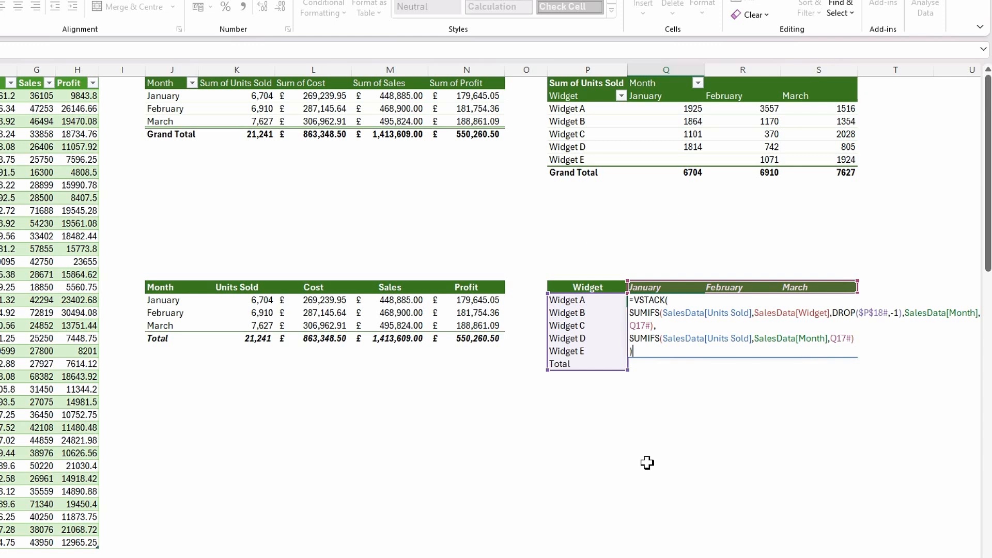
key(Return)
click(655, 453)
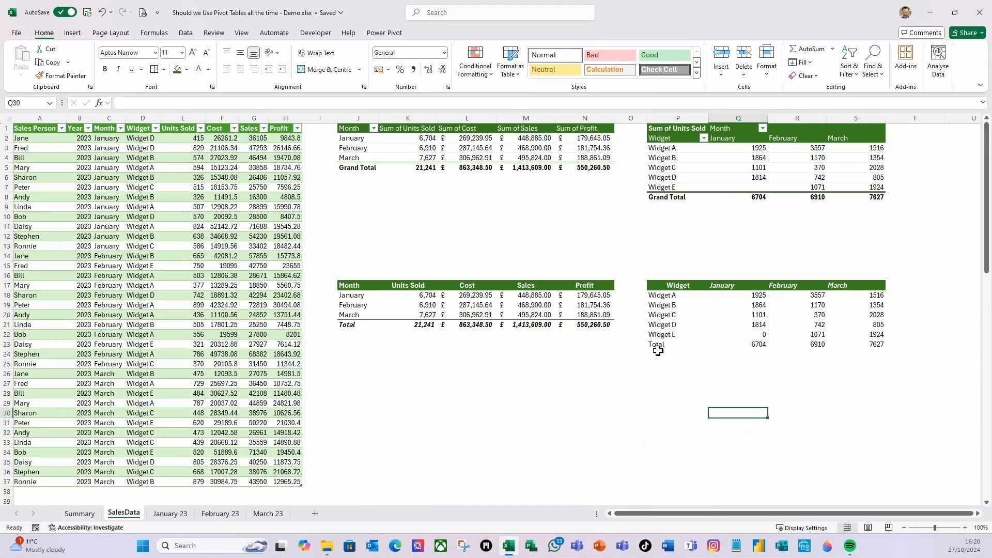
- Start a new formula-based conditional formatting rule for the range P18:AD56
click(662, 296)
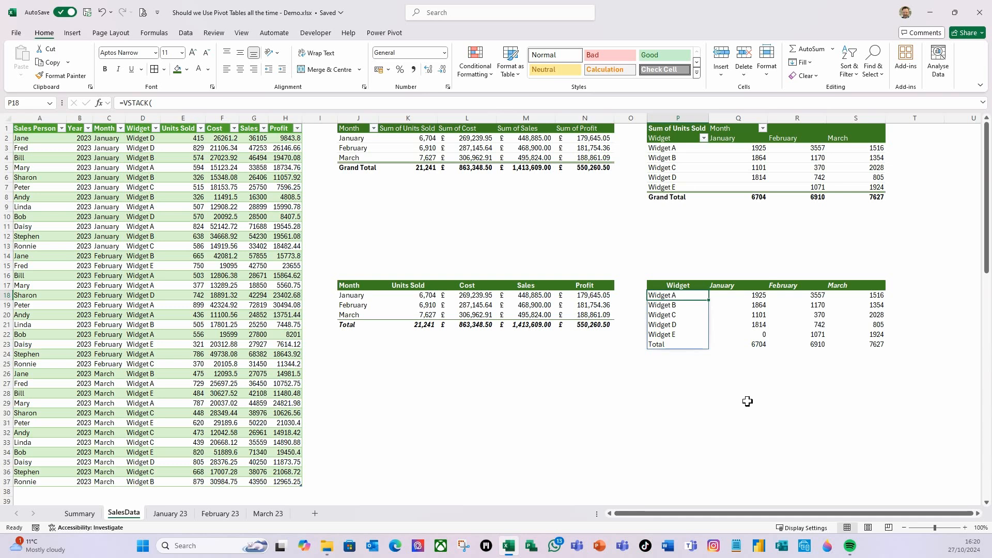
key(shift+Right)
key(shift+Right)
key(shift+Right)
key(shift+Right)
key(shift+Right)
key(shift+Right)
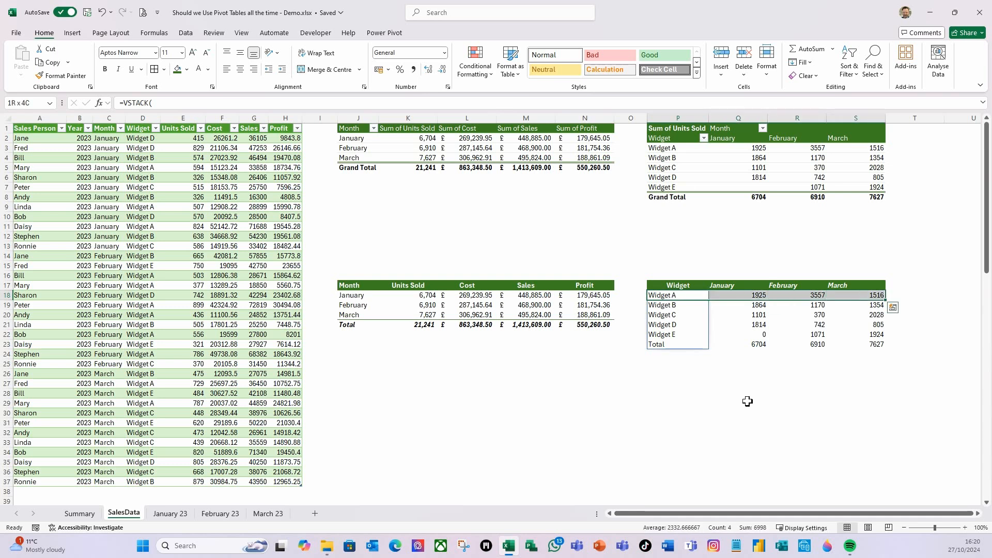
key(shift+Right)
key(shift+Right)
key(shift+Right)
key(shift+Right)
key(shift+Right)
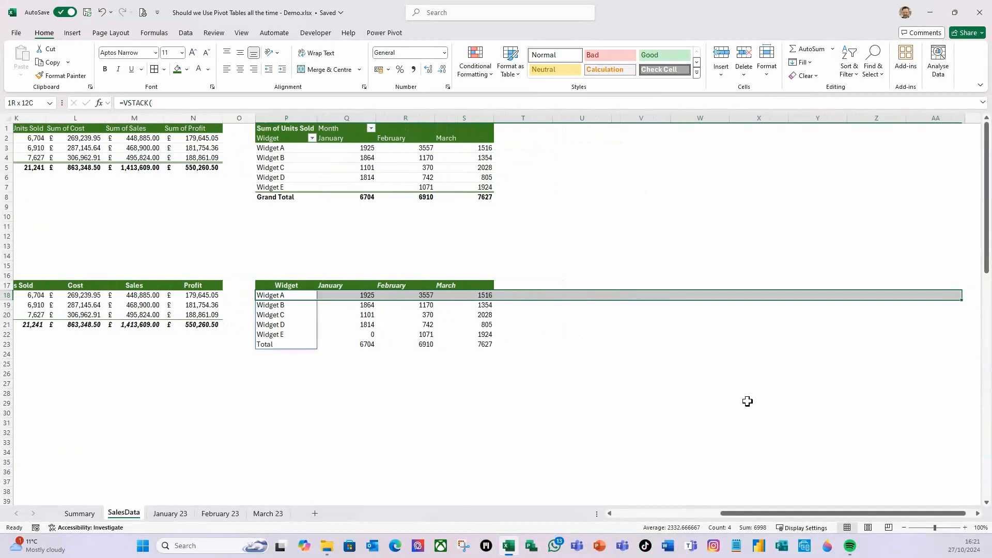
key(shift+Right)
key(shift+Right)
key(shift+Right)
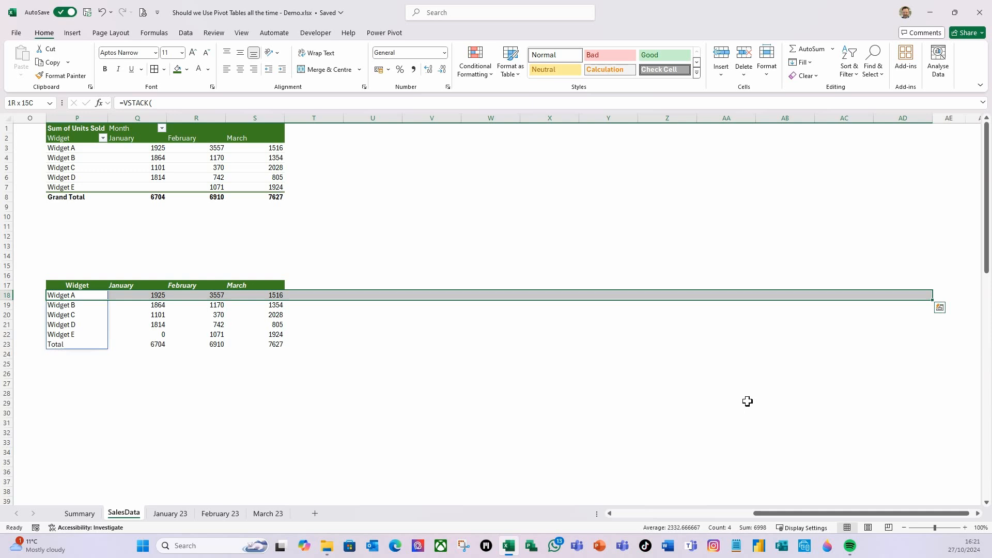
key(shift+Page_Down)
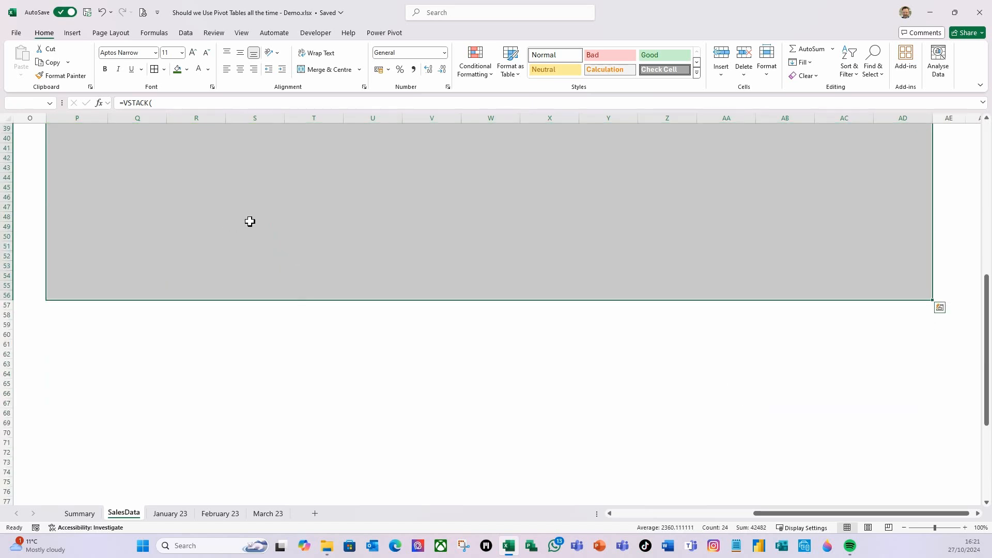
click(489, 76)
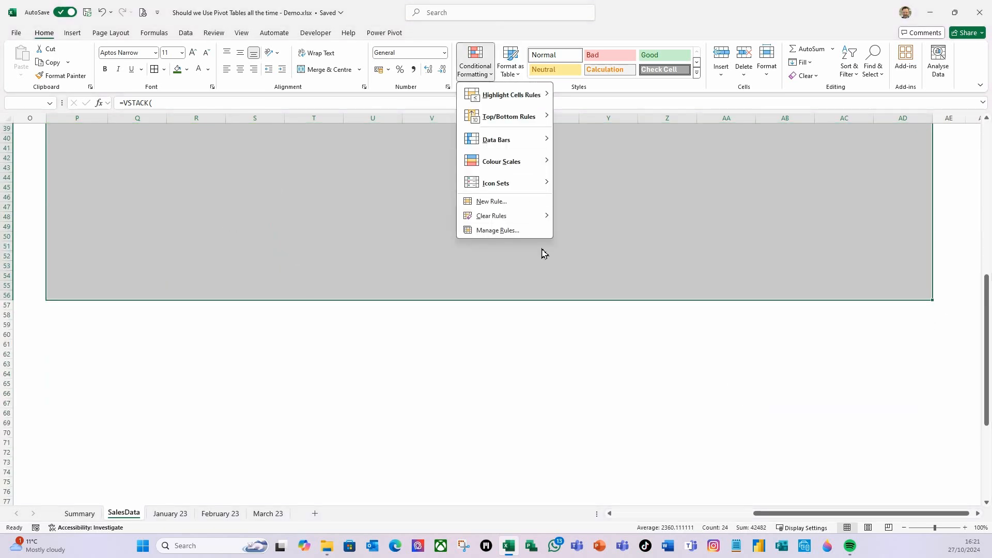
click(502, 203)
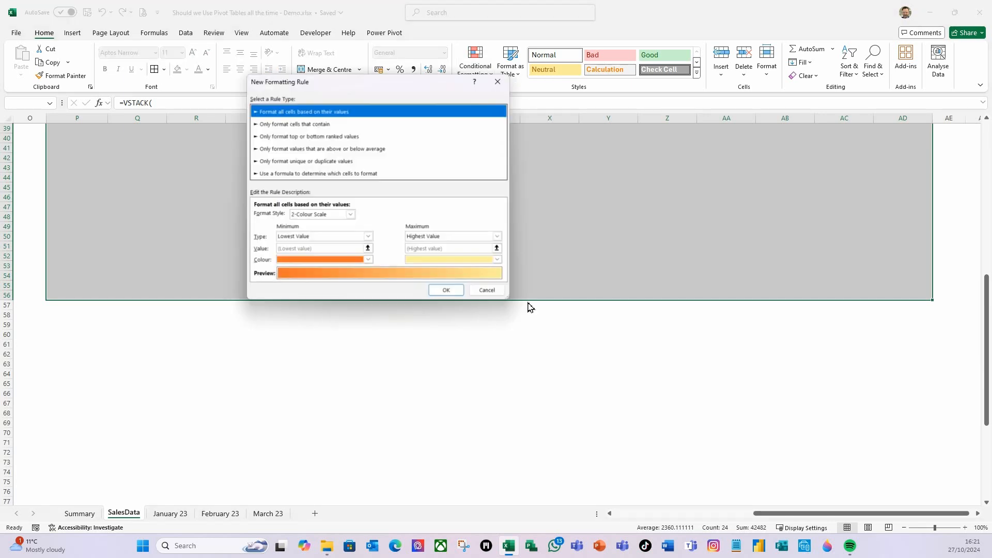
click(295, 174)
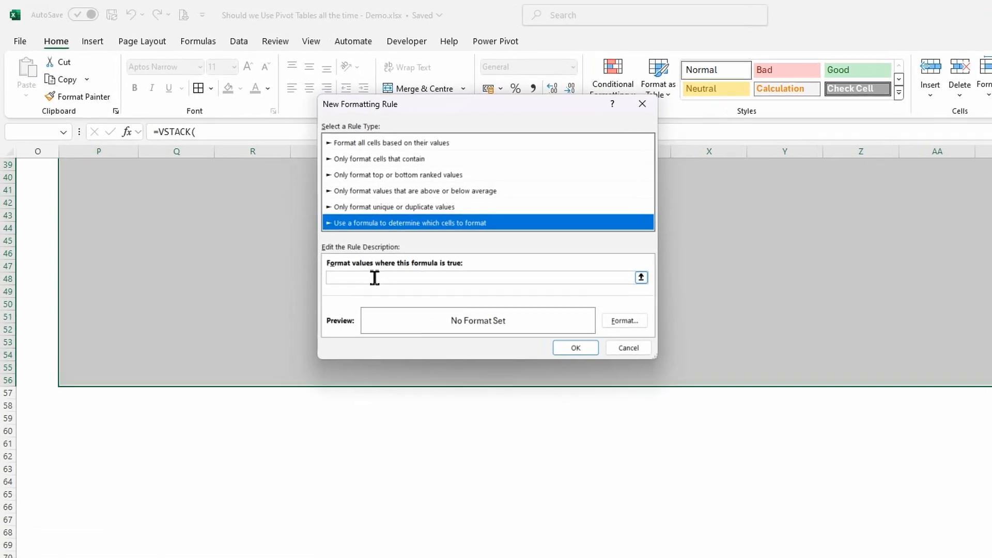
click(375, 278)
text(=)
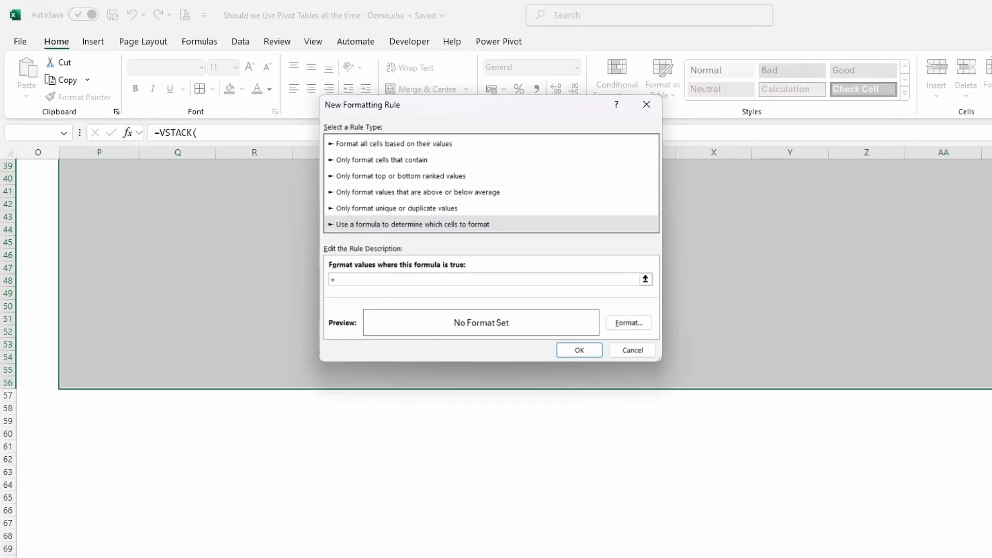
text(if)
text(()
text(p)
- Begin the rule's formula with an AND function whose first condition is $P18="Total"
key(BackSpace)
key(BackSpace)
key(BackSpace)
text(and)
text((p)
key(BackSpace)
text($p18="Total",)
- Add ISBLANK(P18)=False as the AND function's second condition and close the formula
text(isblank(p18)=)
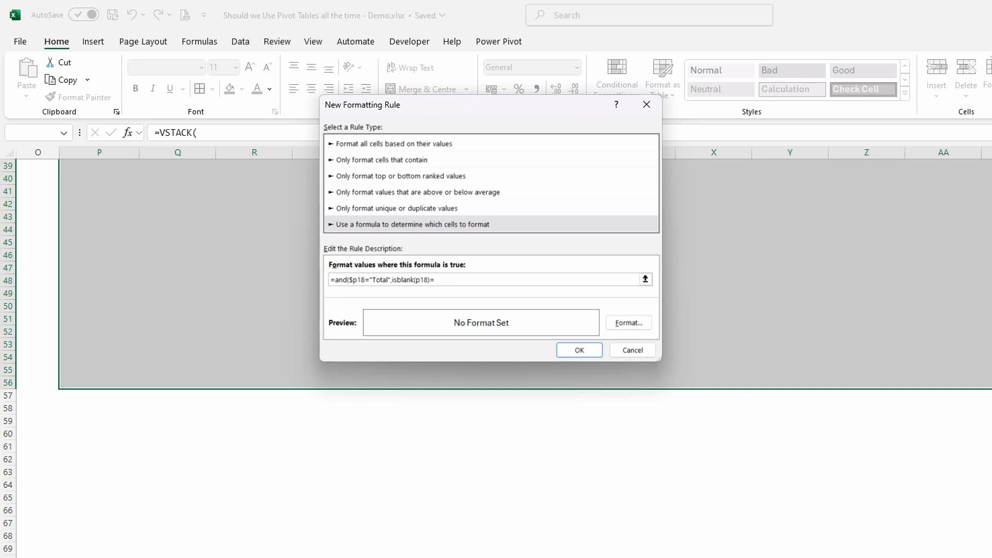
text(False)
- Give the Total-row rule bold italic text and a green top border, and apply it to the sheet
click(628, 324)
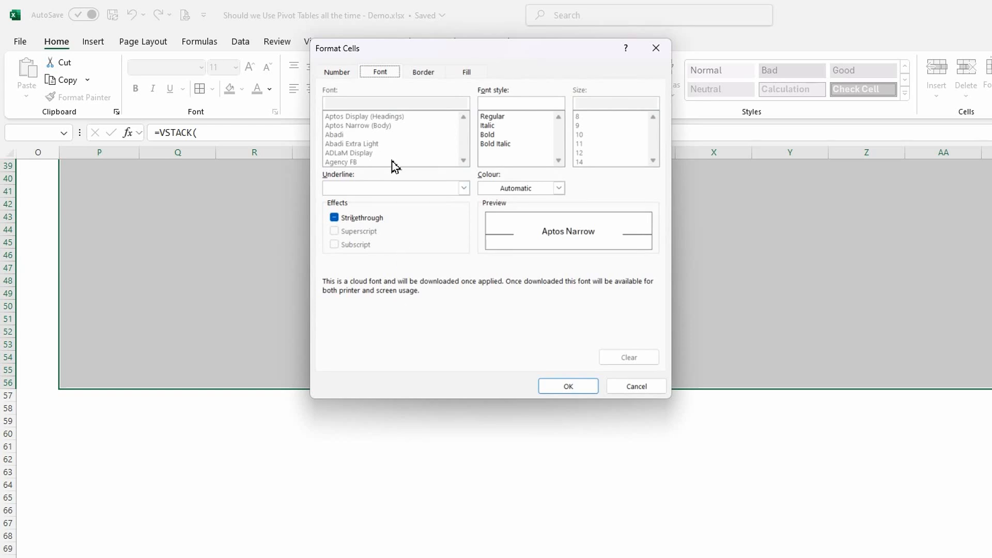
click(495, 145)
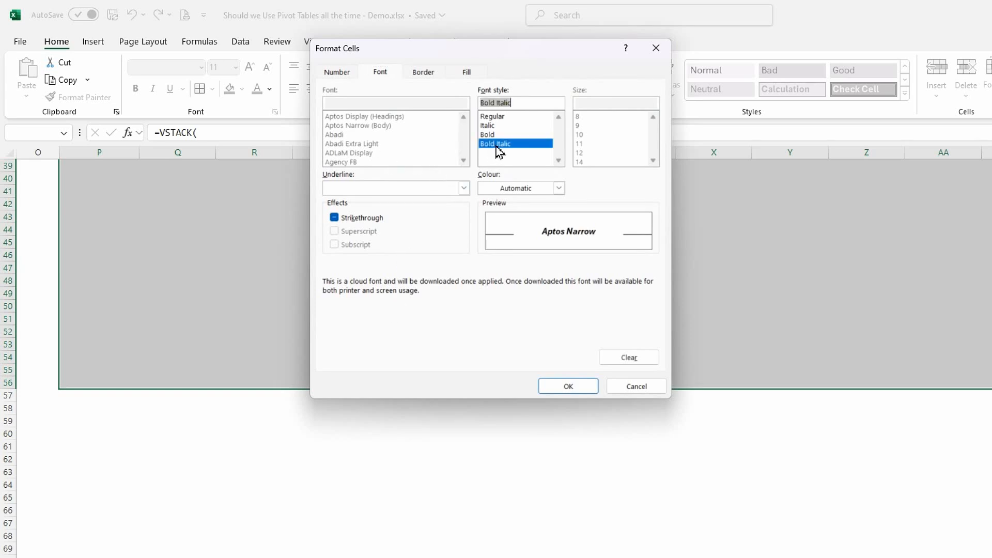
click(424, 74)
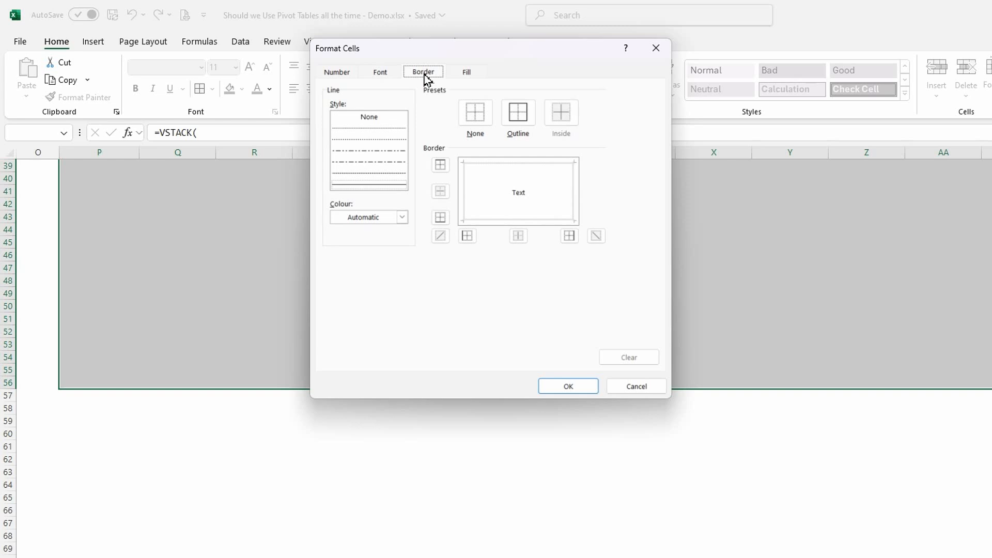
click(402, 217)
click(432, 315)
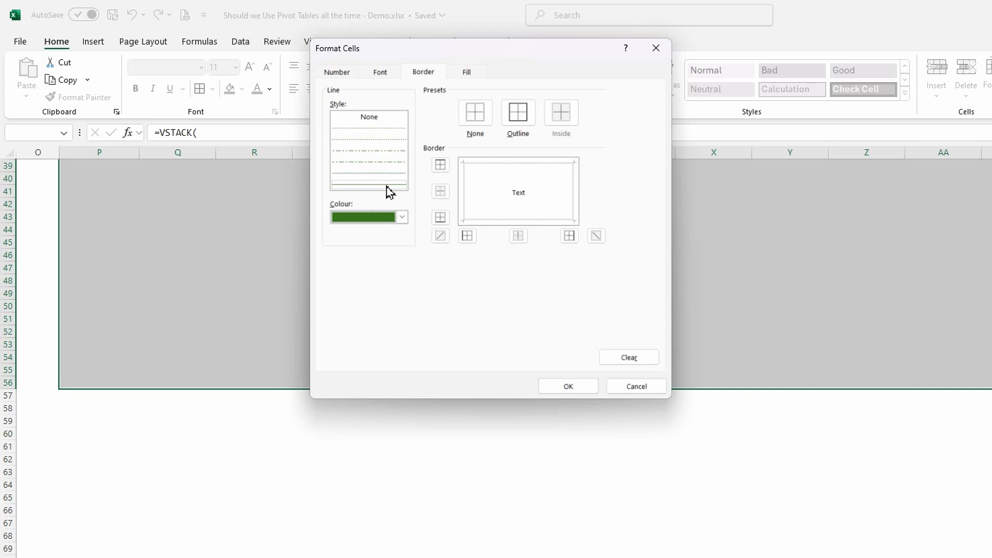
click(520, 170)
click(566, 390)
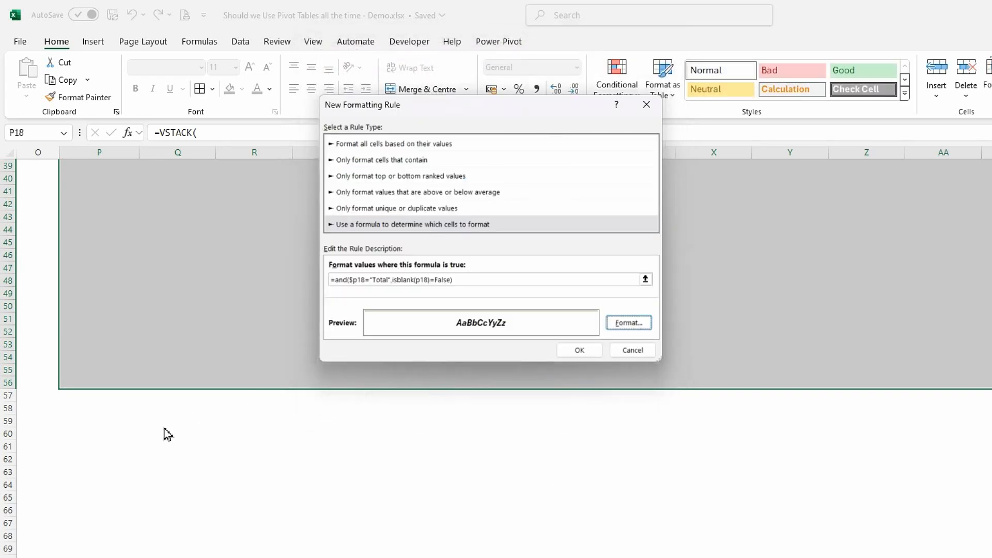
click(580, 350)
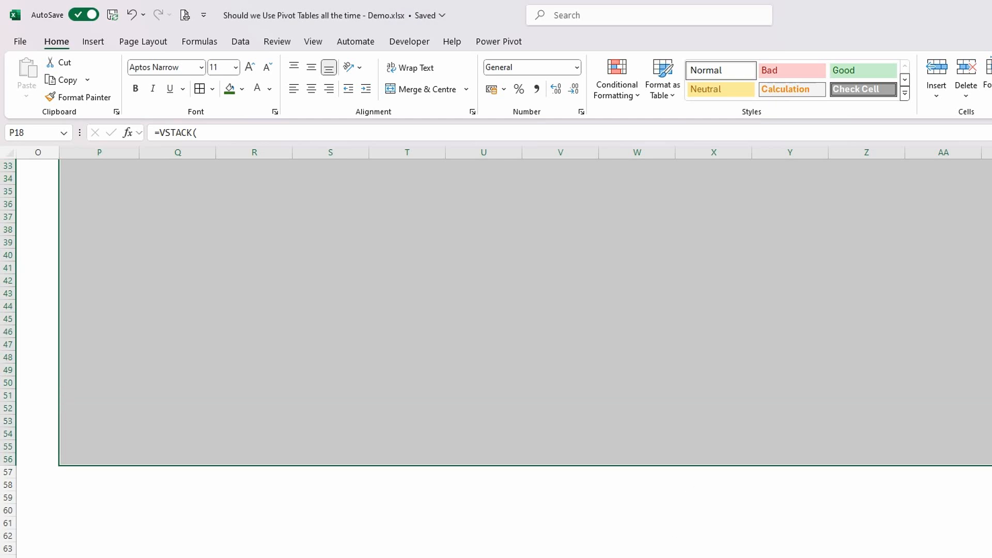
scroll(345, 449, up, 9)
click(380, 414)
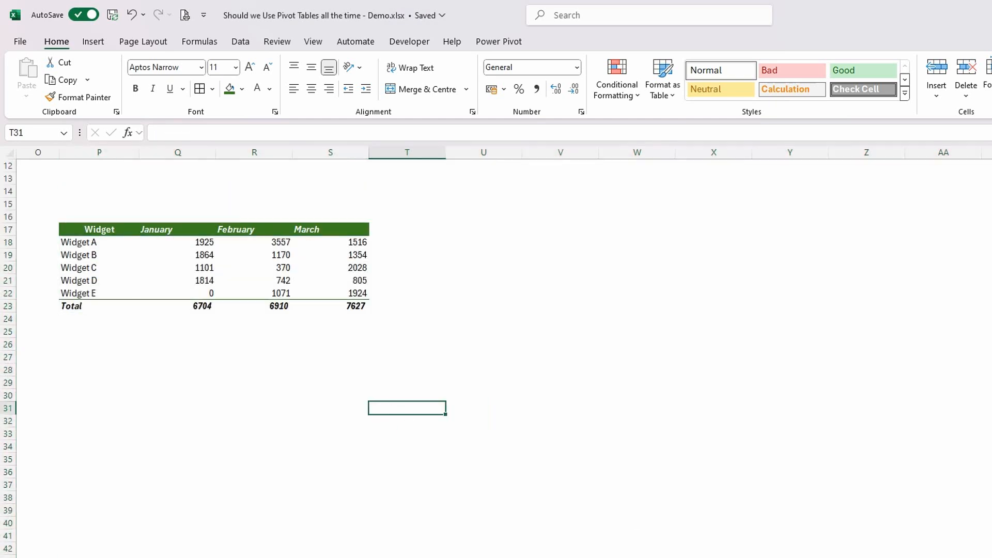
- Format Q18:S57 with the Number category, using no decimal places and a thousands separator
scroll(686, 401, left, 5)
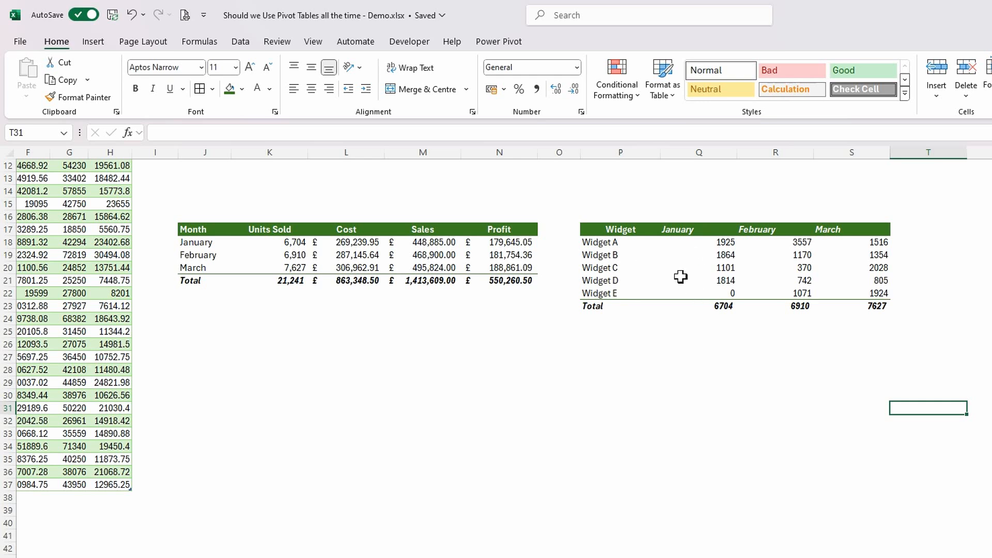
text(=VSTACK()
drag(677, 241, 859, 261)
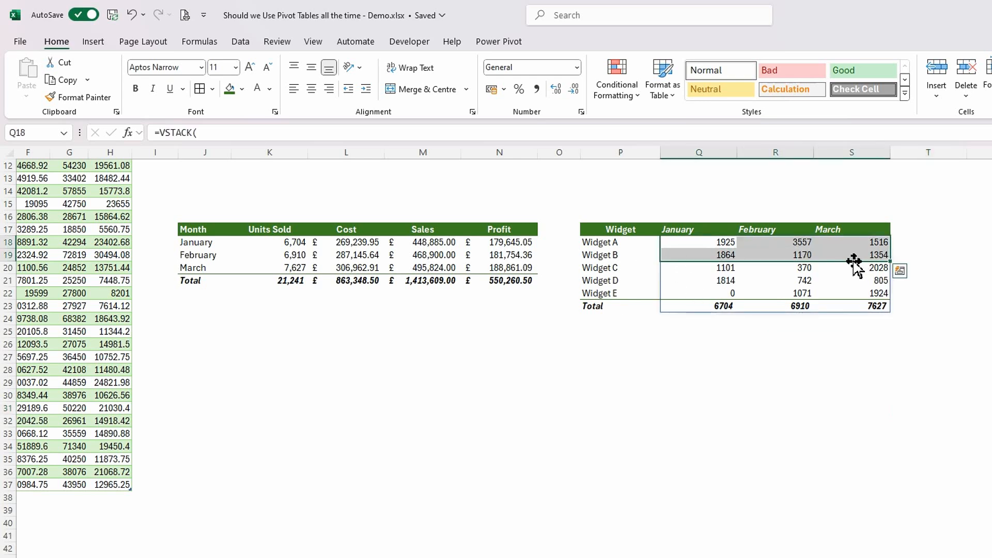
key(shift+Page_Down)
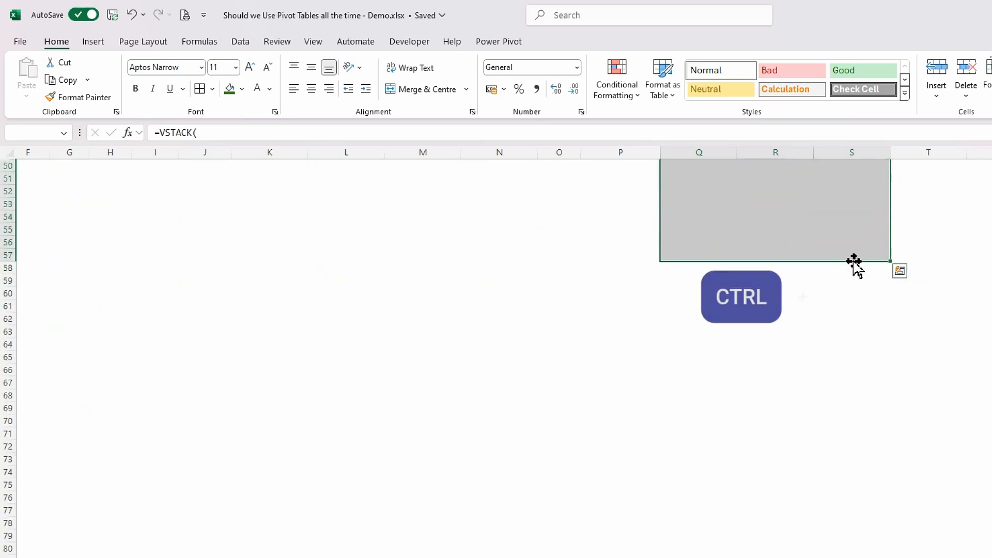
key(ctrl+1)
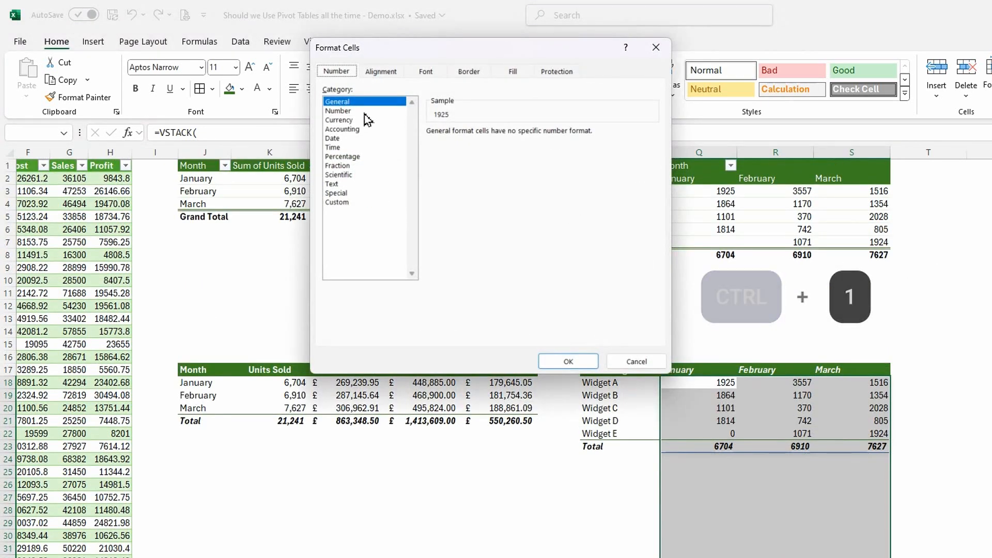
click(344, 111)
click(521, 135)
click(521, 136)
click(430, 150)
click(569, 361)
click(981, 421)
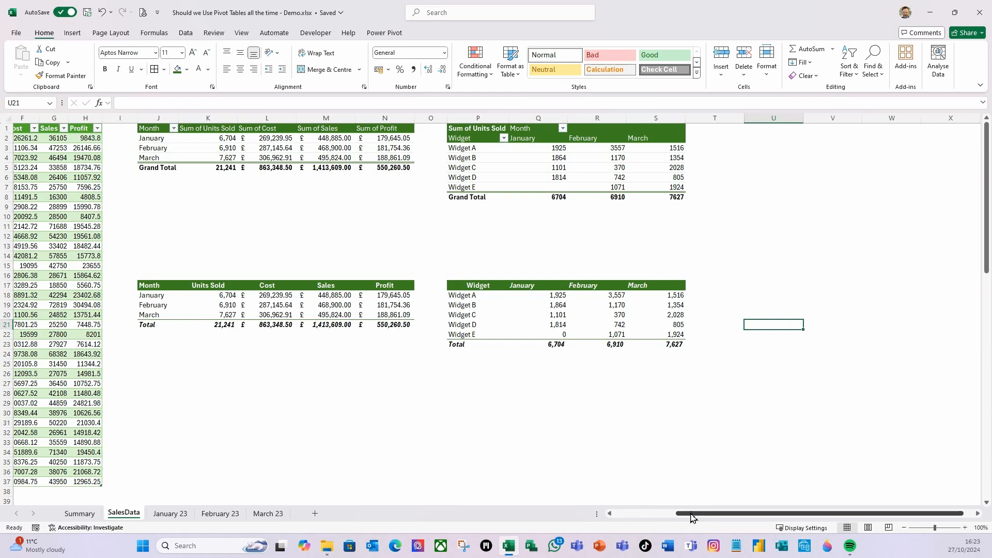
- Unhide the April 23 sheet
drag(691, 516, 638, 516)
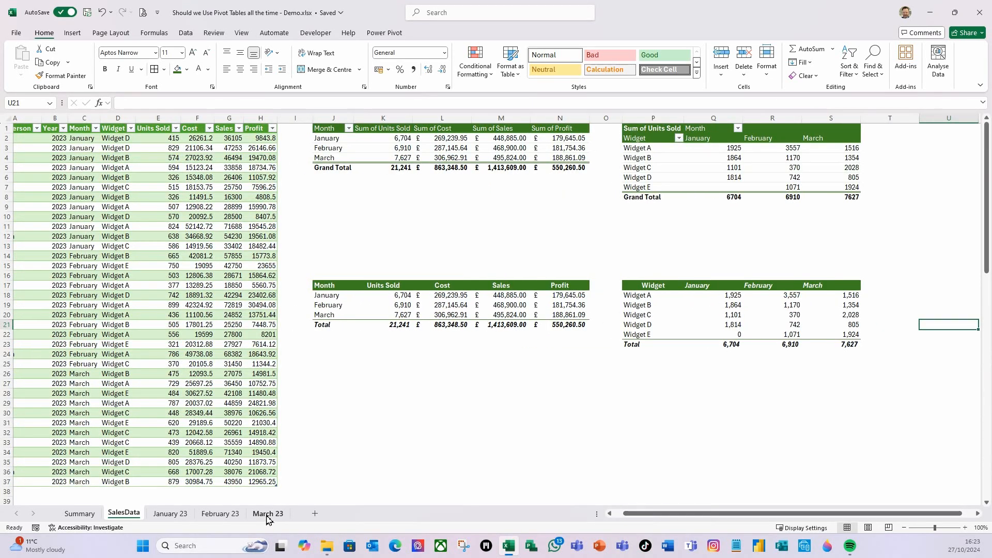
right_click(267, 517)
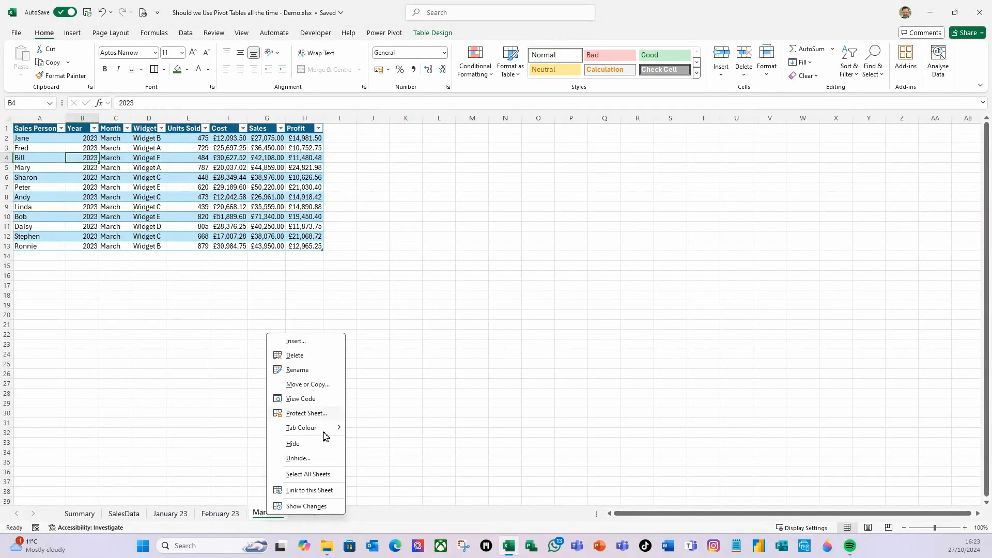
click(298, 458)
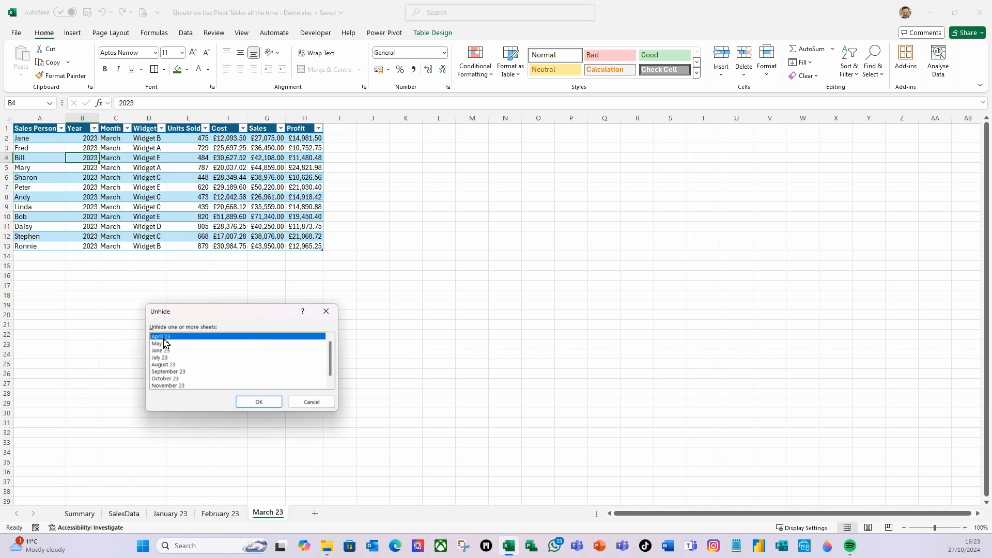
click(258, 402)
- Convert the April 23 sales data to a table with headers and name it tblApr23
click(138, 198)
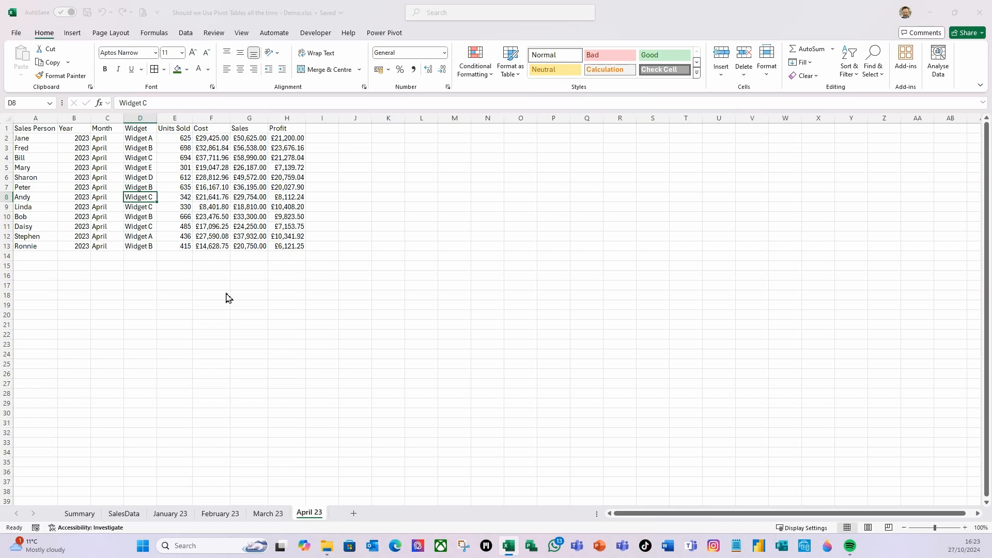
key(ctrl+t)
click(461, 243)
click(56, 62)
text(tblApr2)
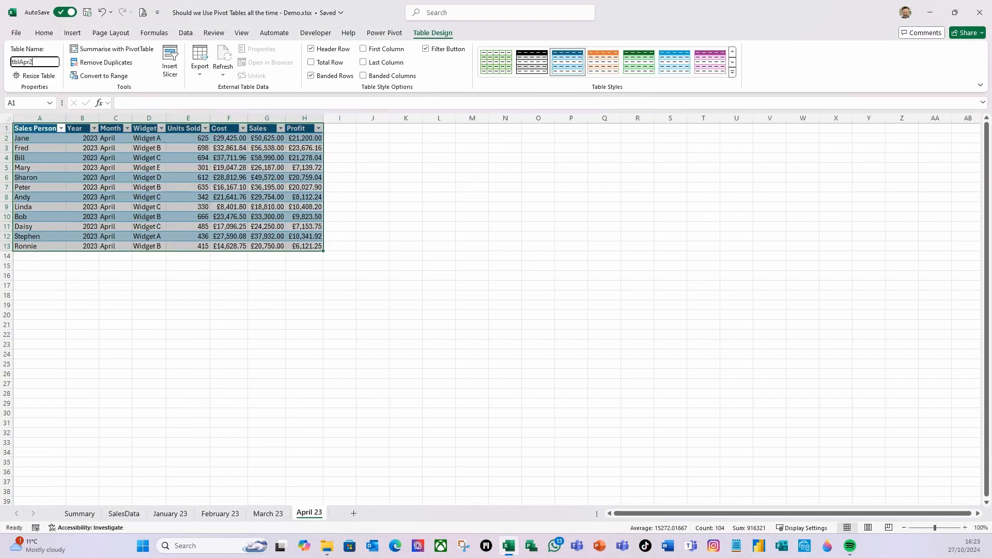
key(Return)
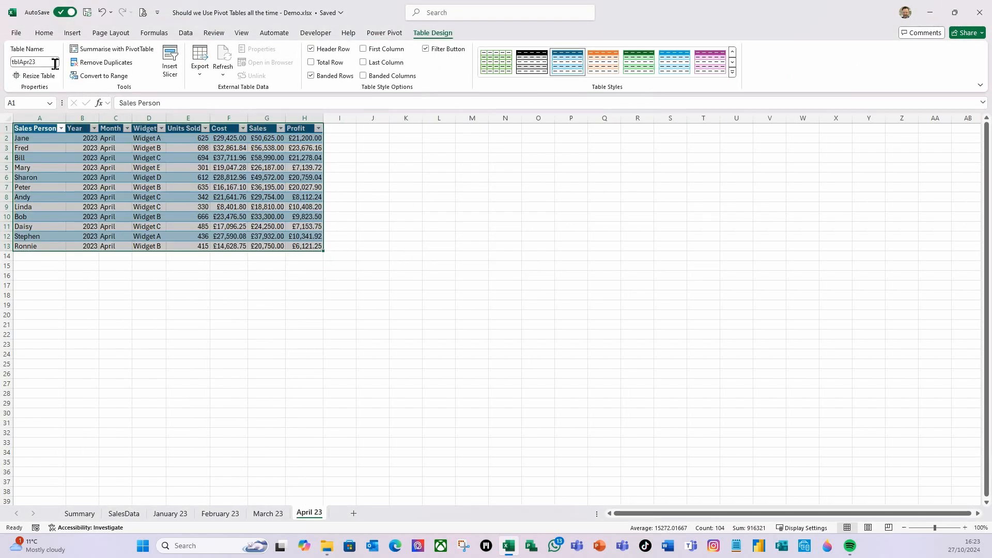
click(41, 139)
- Refresh all data on the SalesData sheet to bring the April sales into the combined table
click(118, 513)
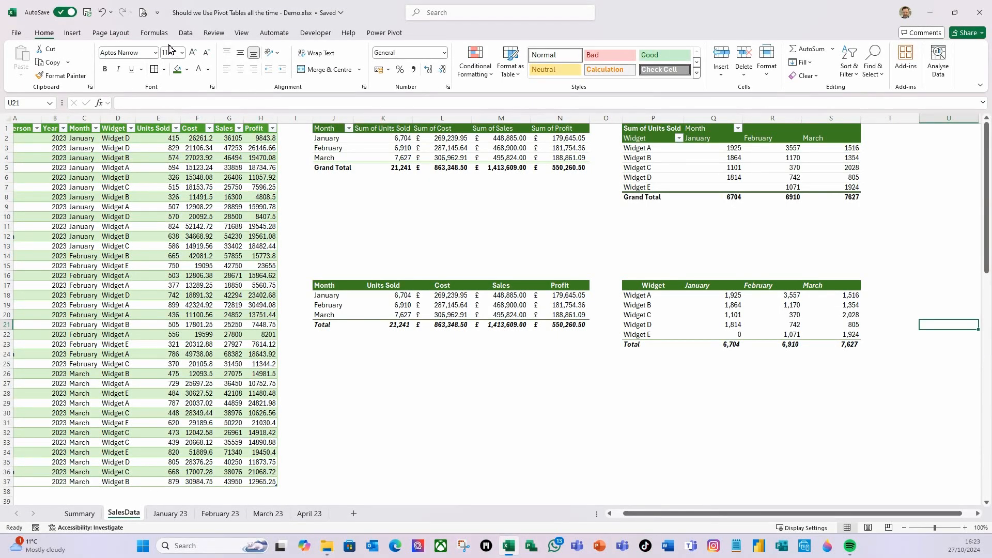
click(185, 33)
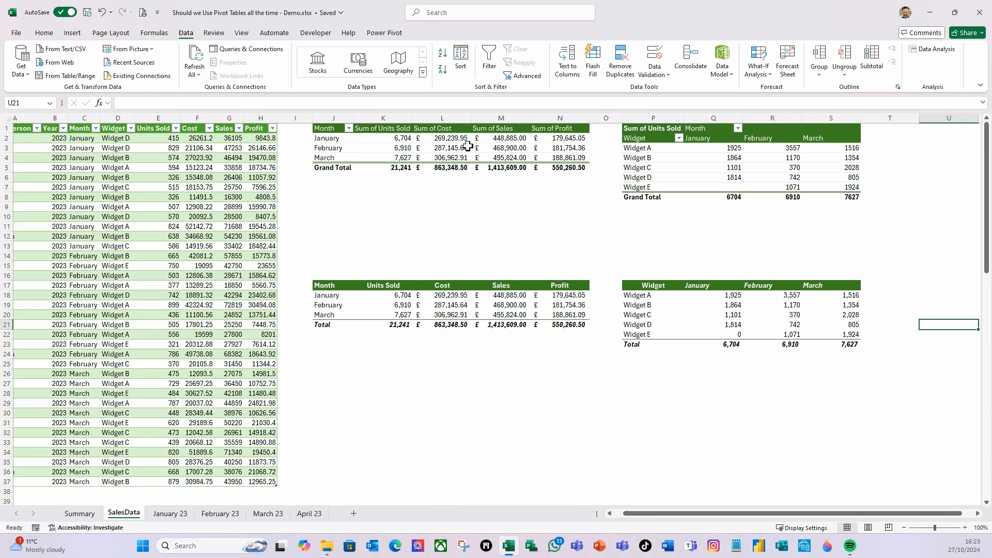
click(194, 57)
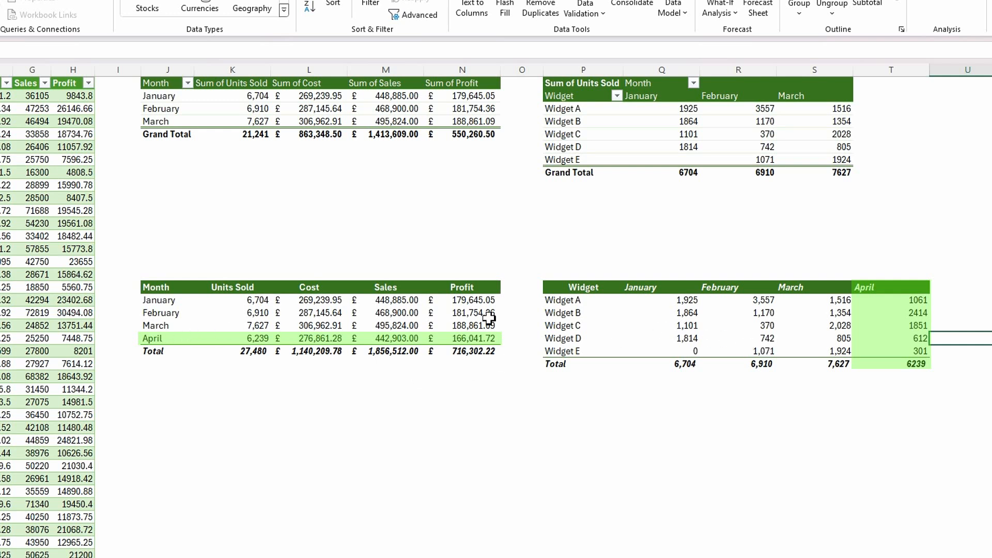
- Refresh the month PivotTable at the top of SalesData so it includes April
click(177, 111)
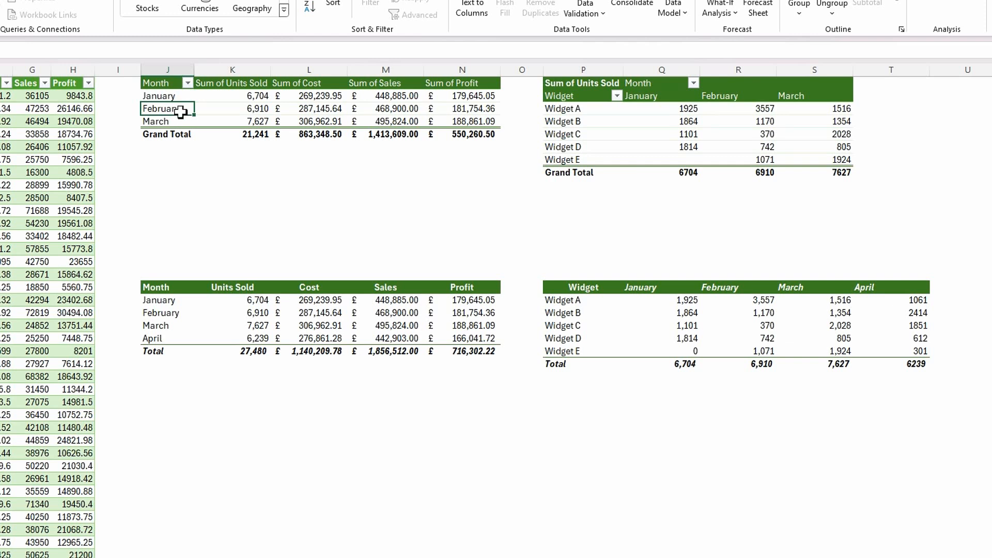
right_click(180, 110)
click(219, 181)
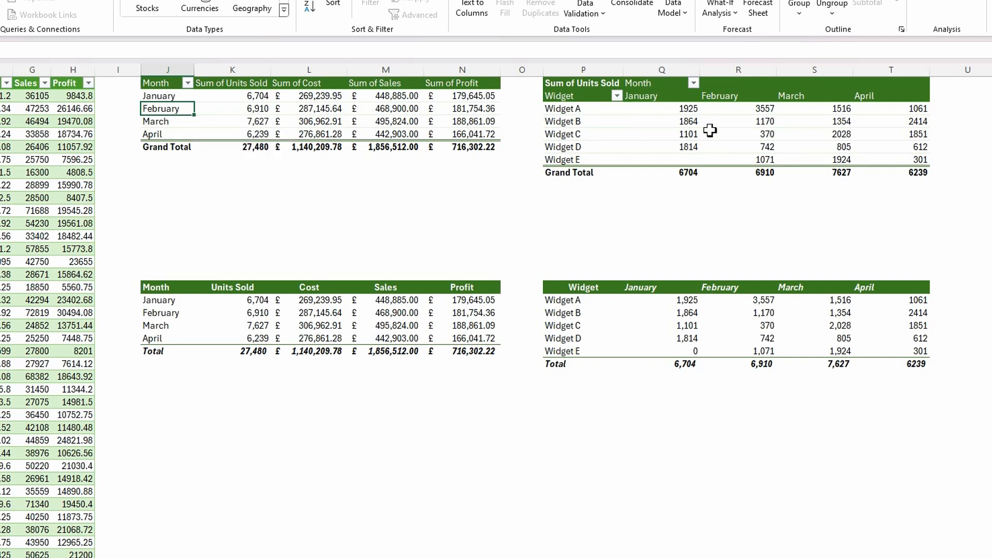
- Open the Summary sheet to review the By Month and By Widget Units Sold reports
mouse_move(711, 130)
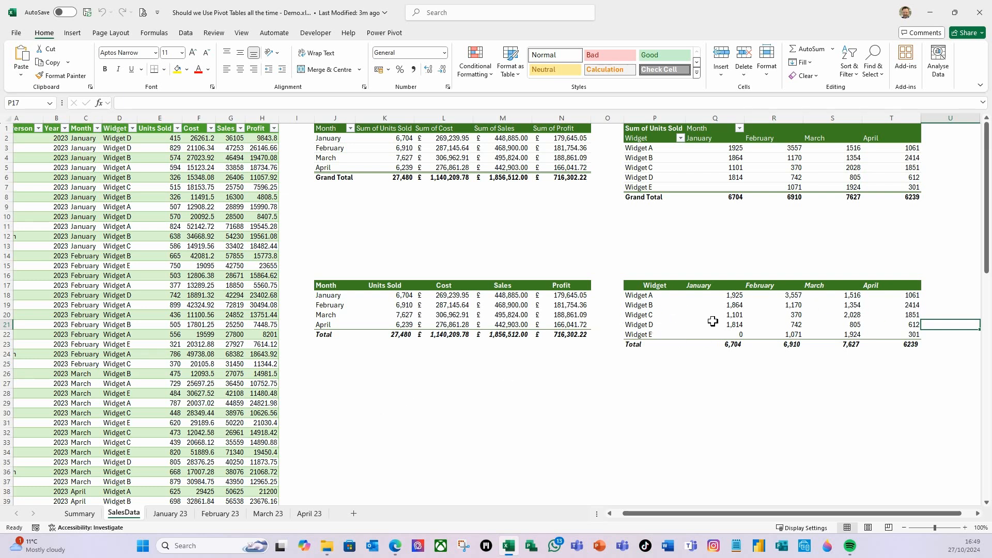
click(82, 514)
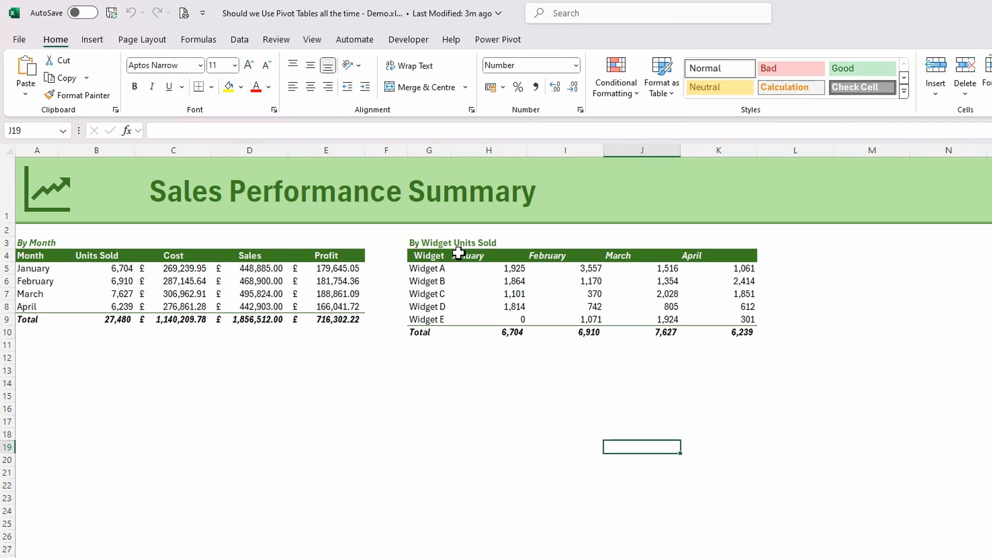
- Right-align the month headers of the By Widget Units Sold report from H4 across row 4, including empty cells for further months
drag(459, 255, 988, 256)
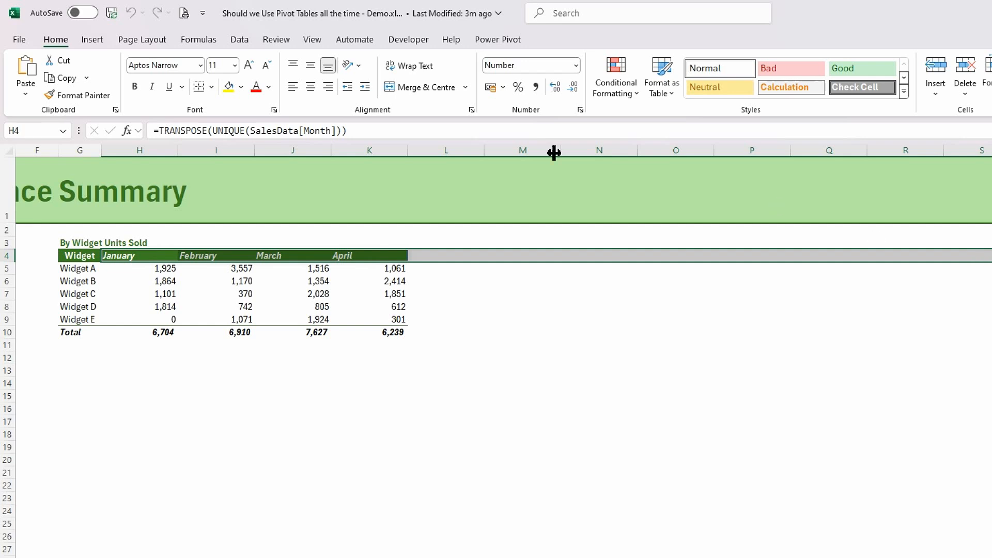
click(330, 87)
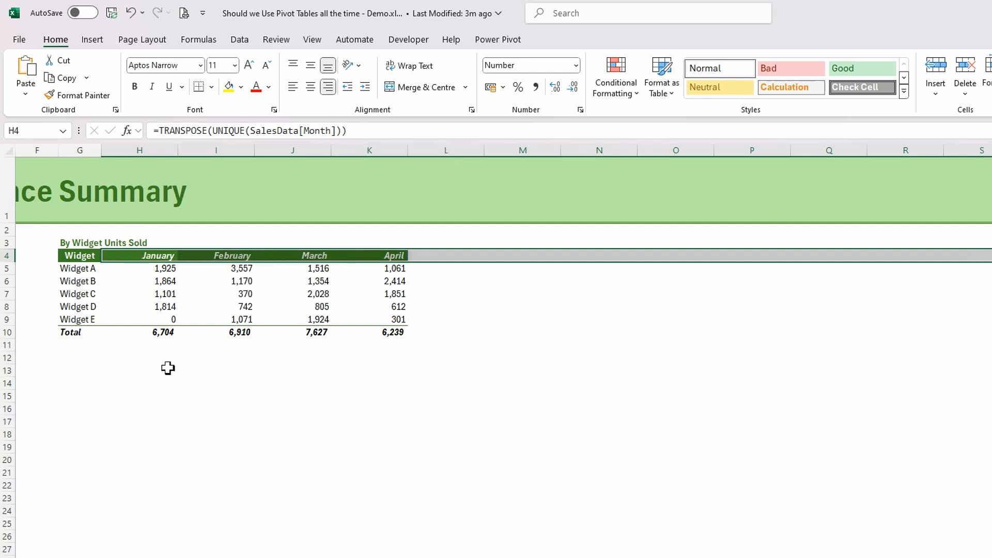
click(241, 382)
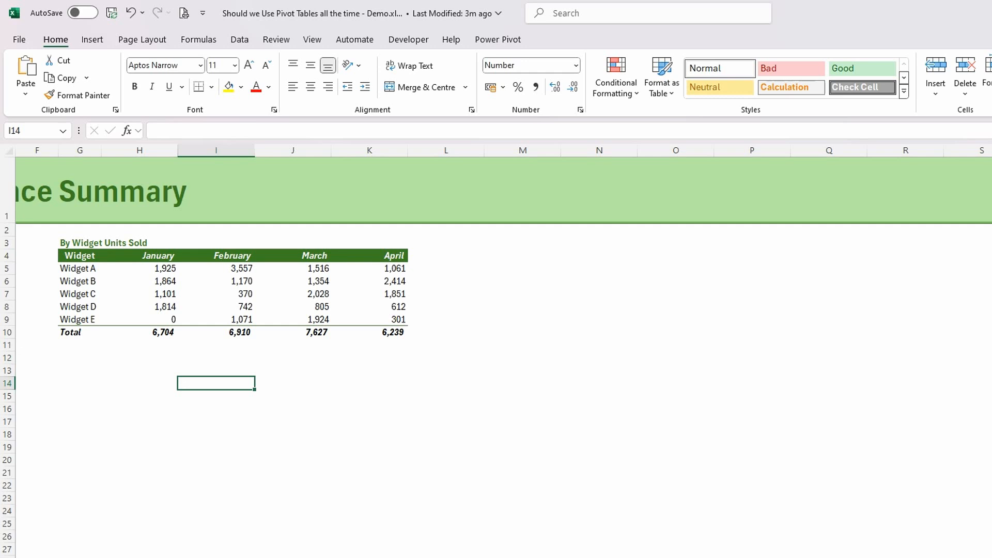
scroll(496, 310, left, 5)
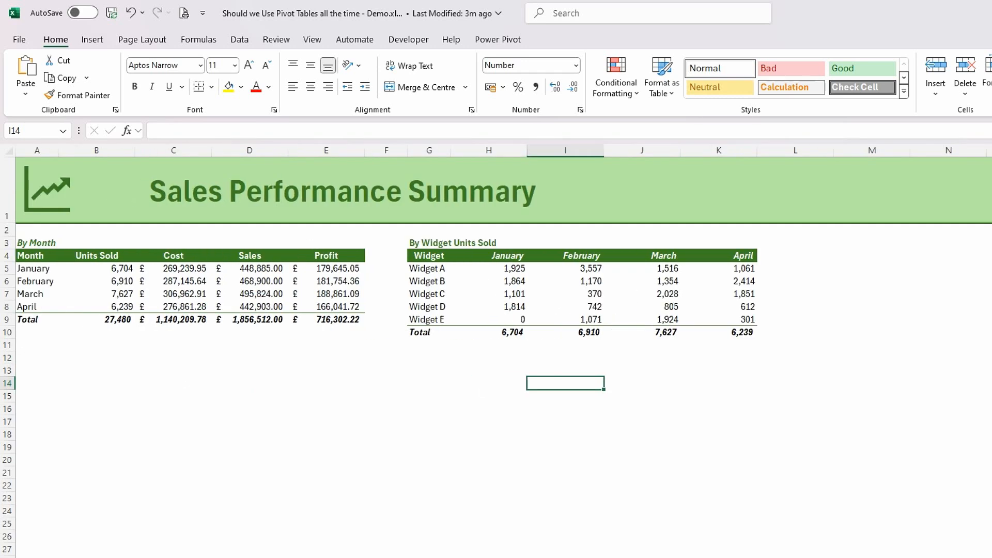
- Unhide the May 23 sheet
right_click(316, 513)
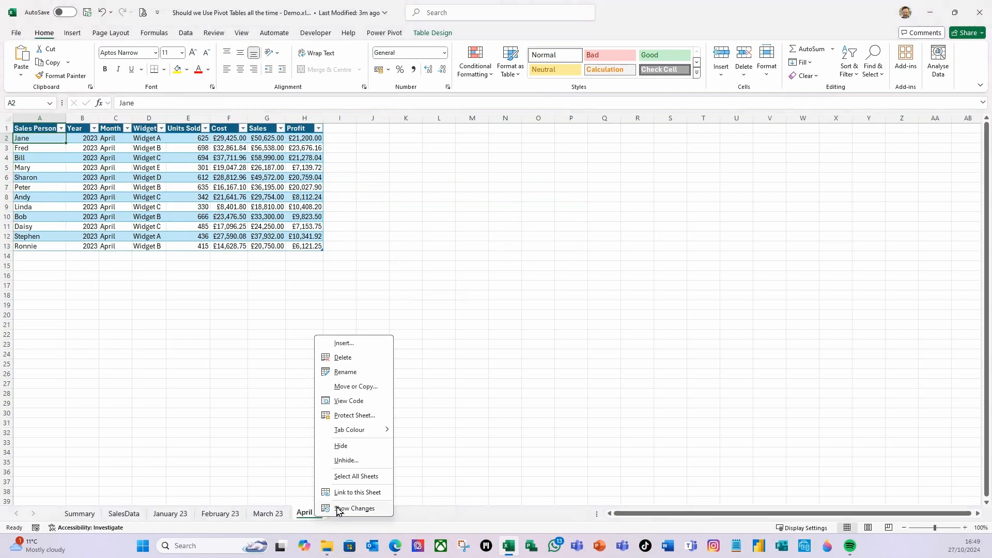
click(348, 459)
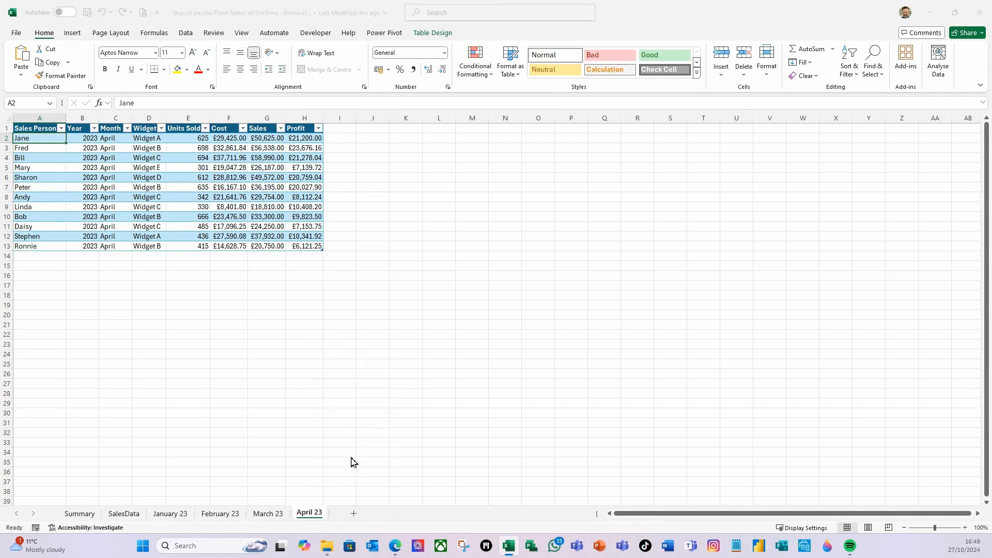
click(297, 401)
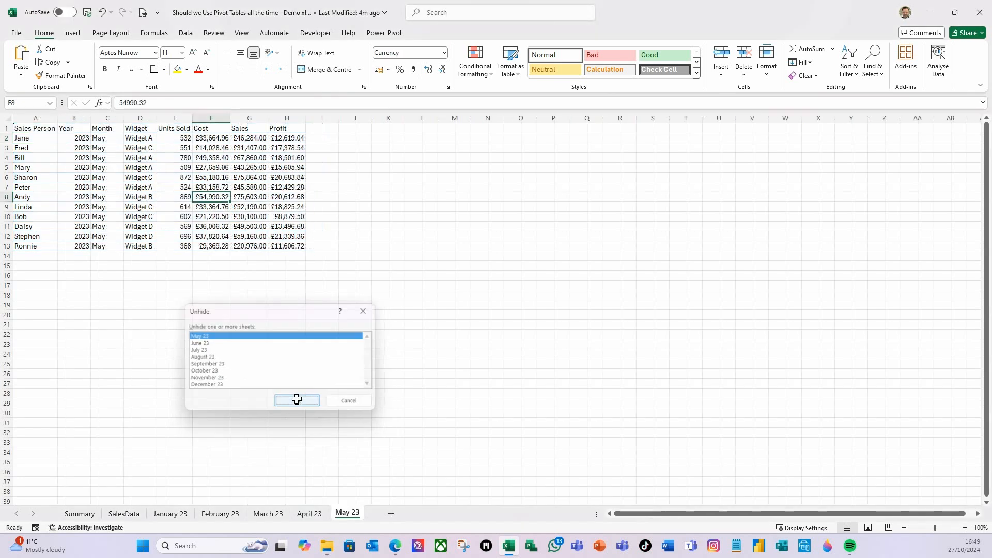
- Convert the May 23 sales data to a table with headers and name it tblMay23
click(134, 199)
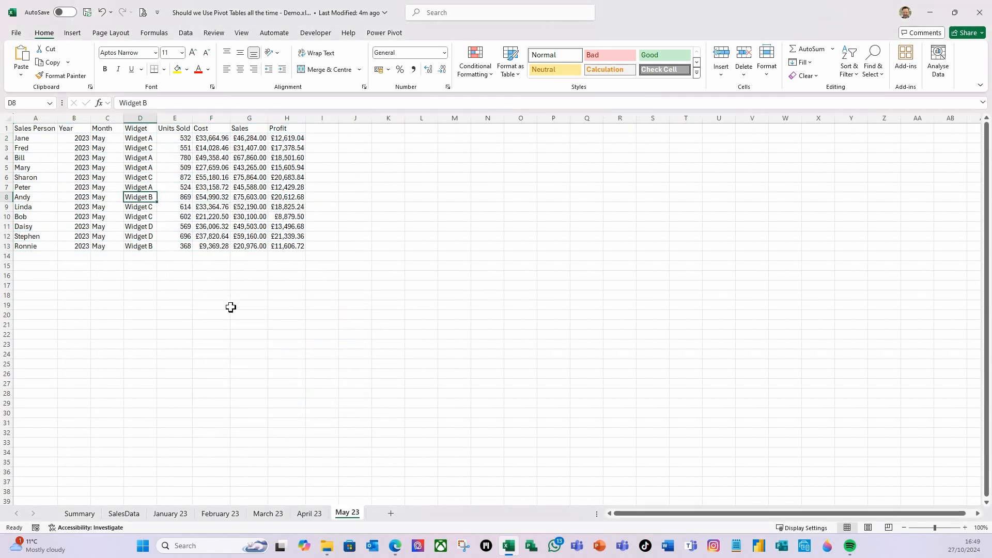
key(ctrl+t)
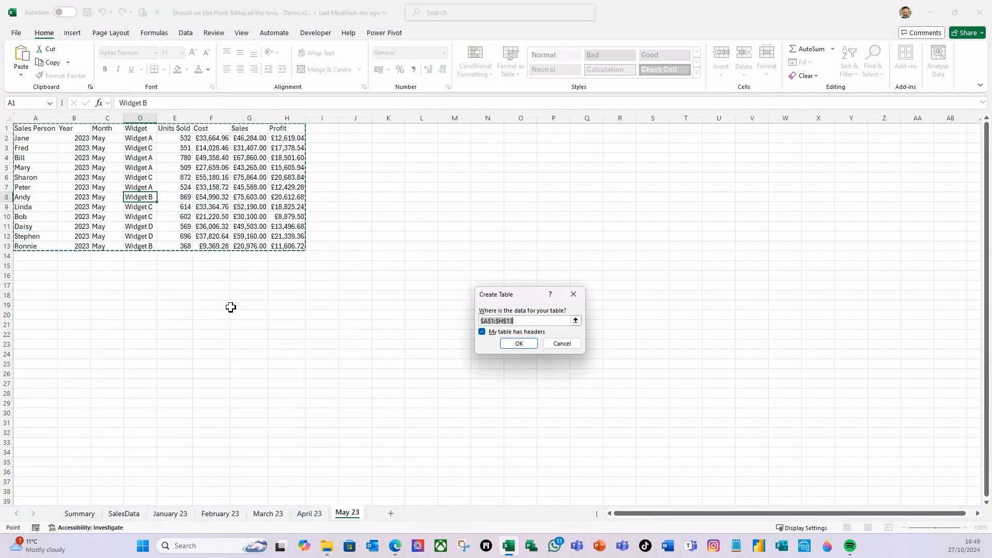
click(517, 344)
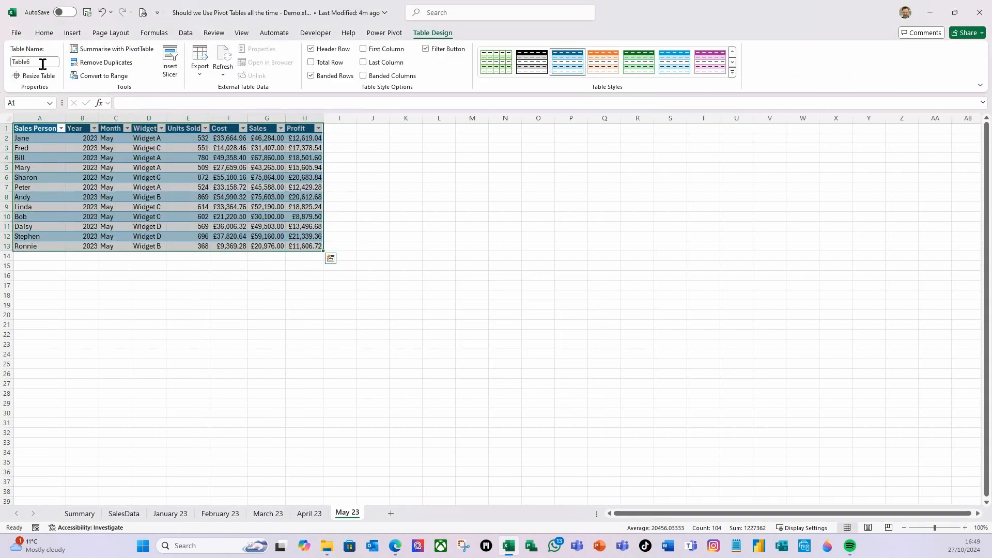
click(42, 63)
text(tblM)
key(Return)
click(79, 185)
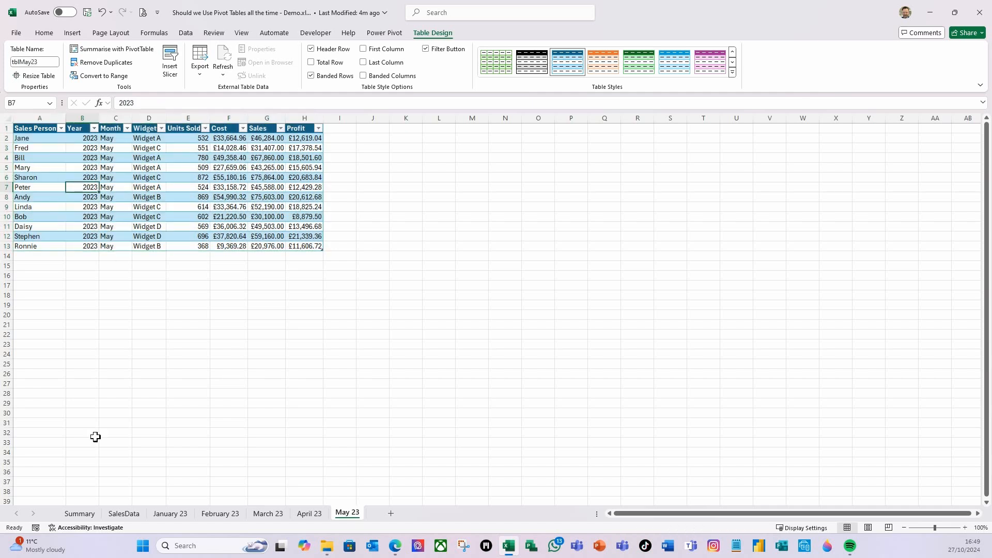
- Refresh all data from the Summary sheet to bring the May sales into both reports
click(79, 513)
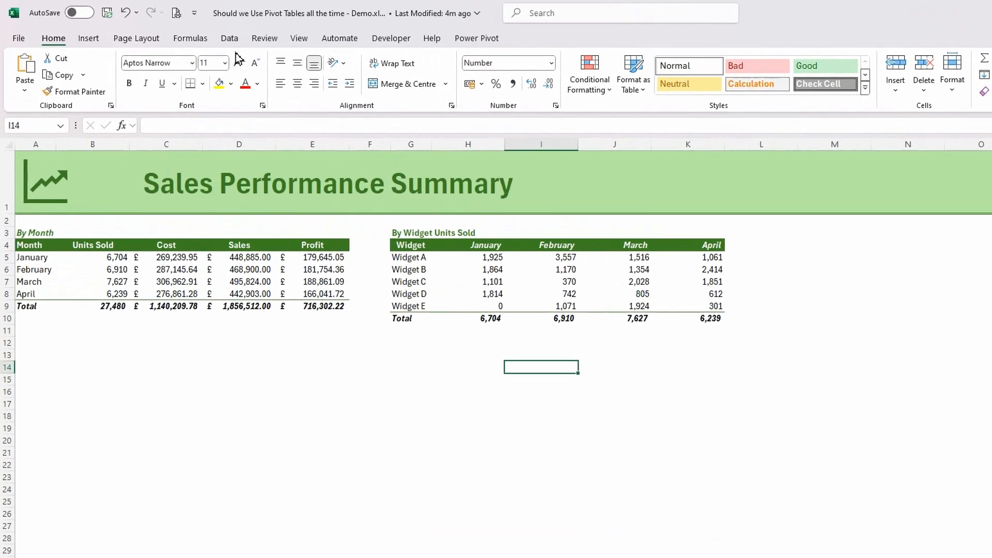
click(188, 32)
click(246, 82)
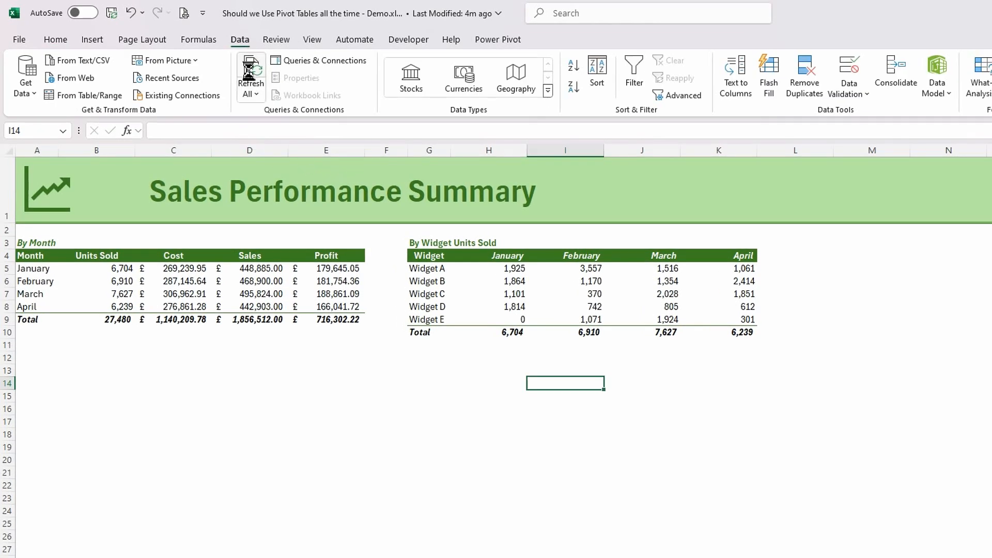
click(251, 72)
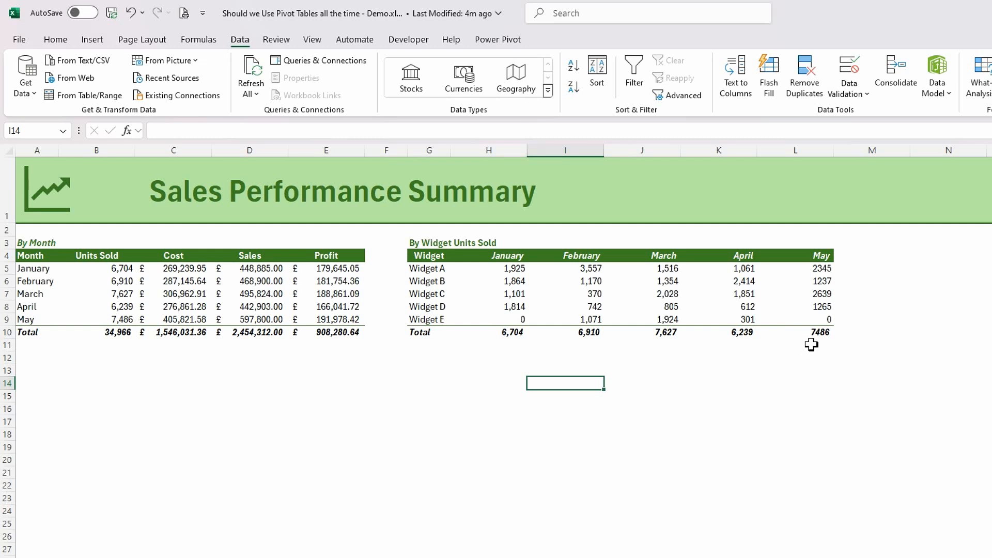
click(166, 410)
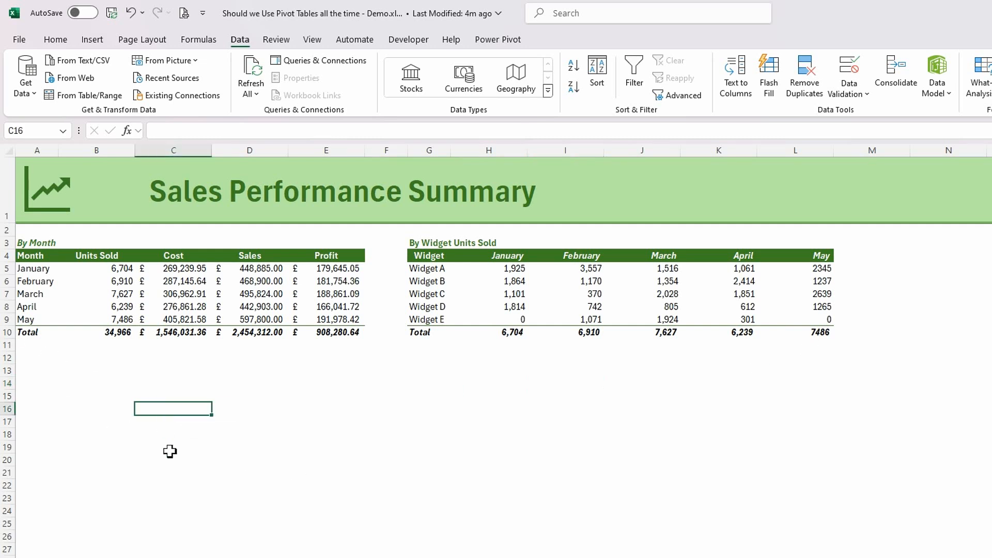